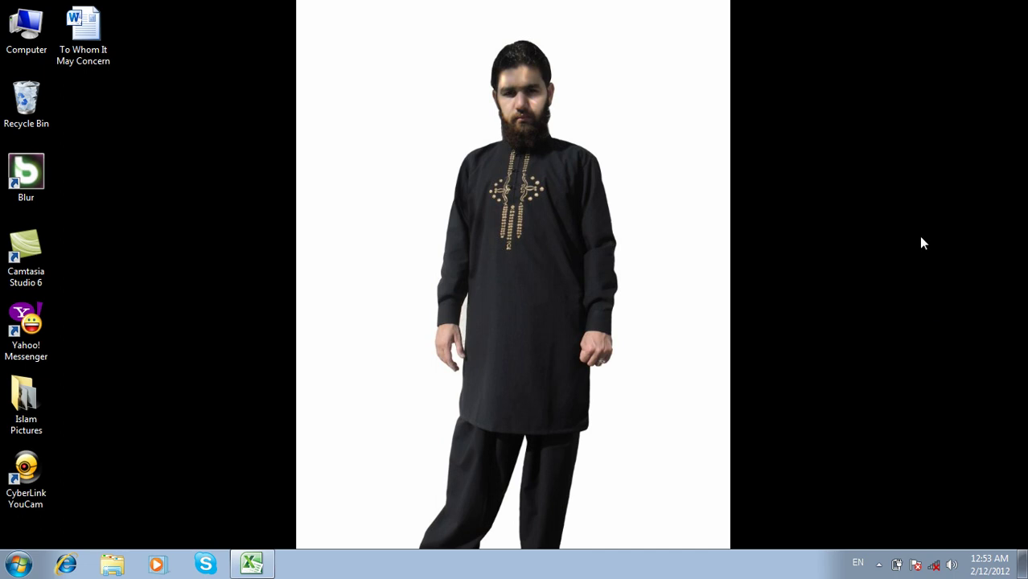
Step: Refresh the desktop and restore the Book2 Excel window from the taskbar
right_click(922, 125)
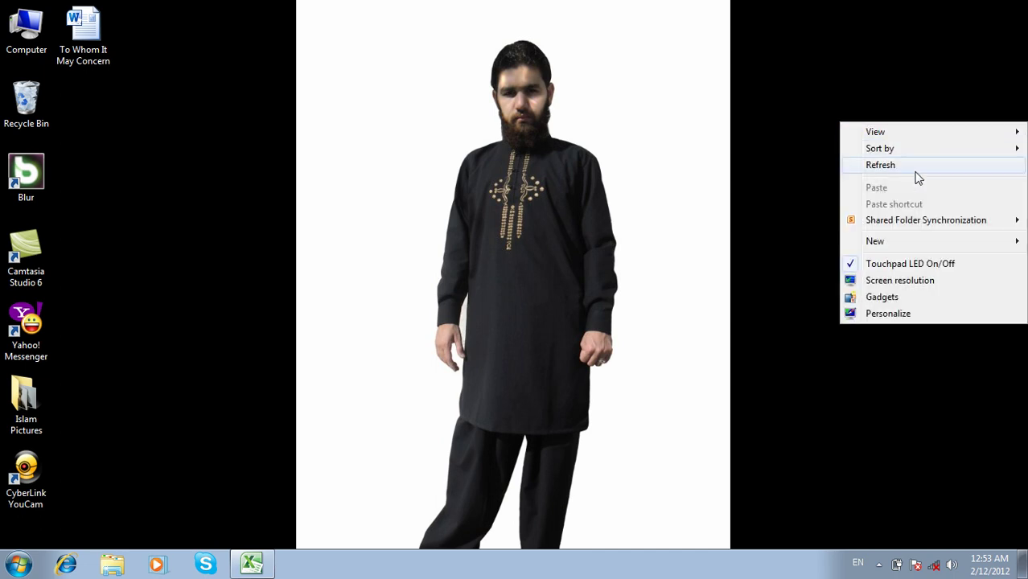
click(916, 167)
click(257, 564)
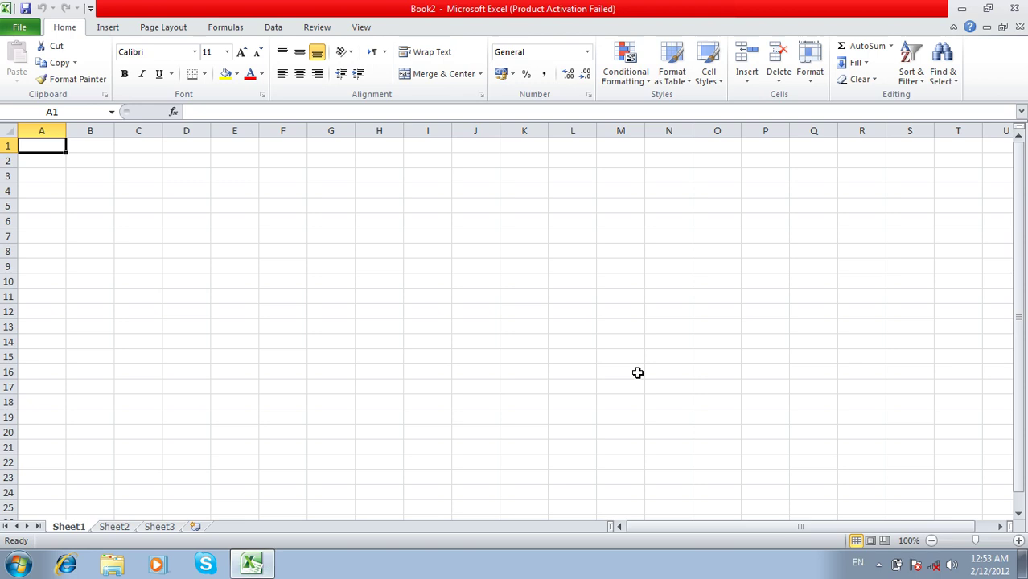
click(916, 146)
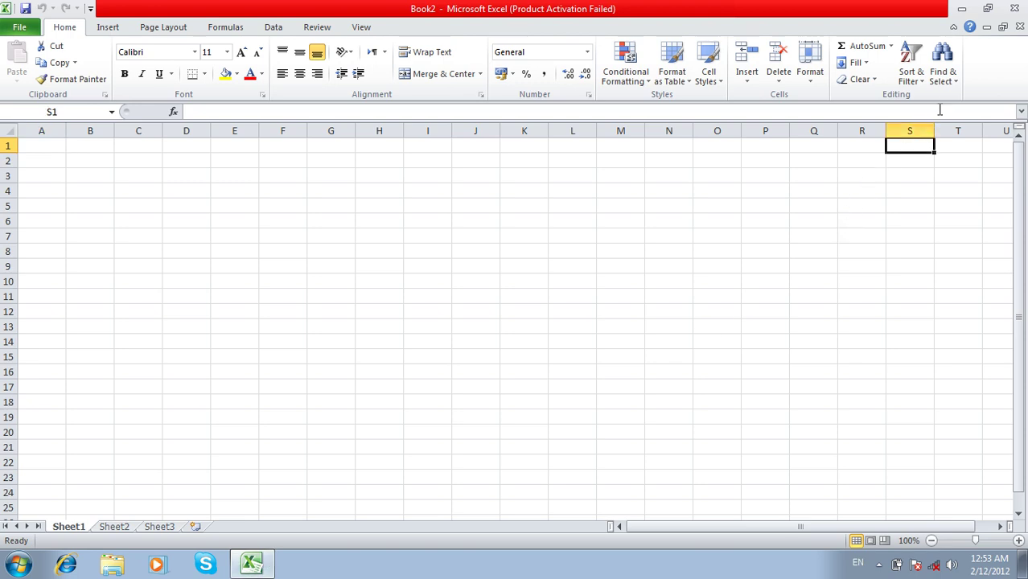
click(943, 80)
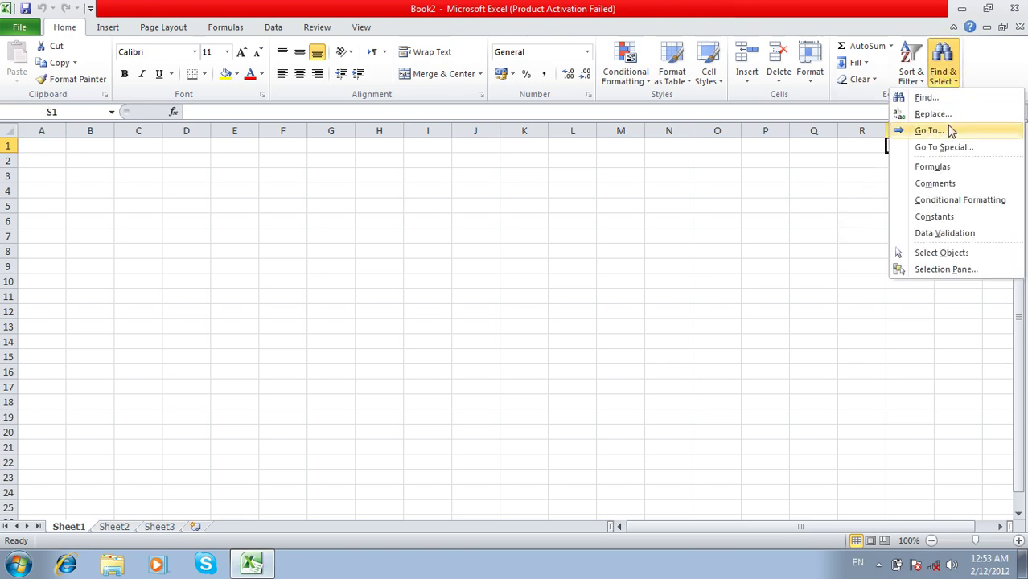
click(723, 372)
click(724, 366)
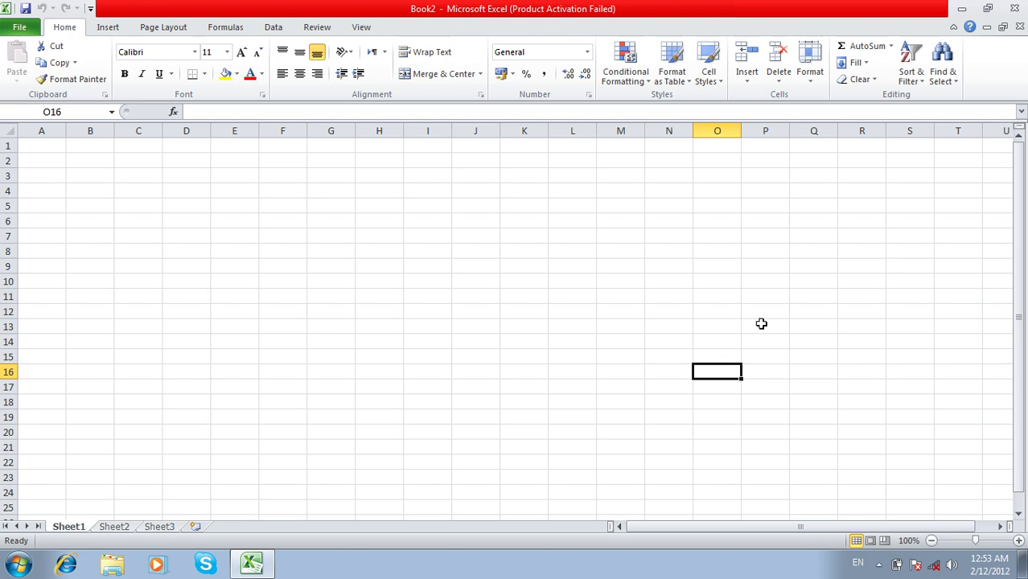
click(948, 64)
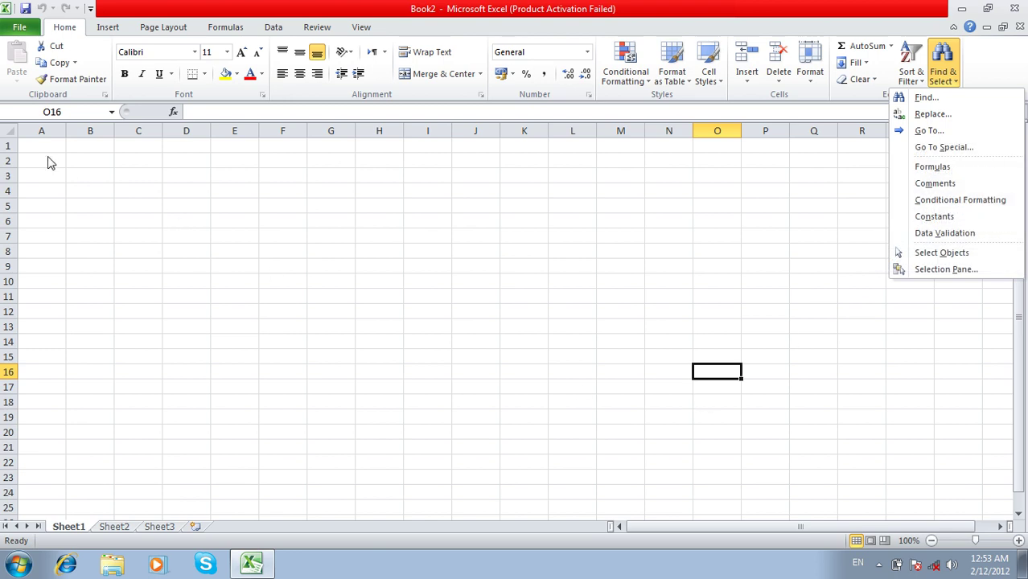
click(975, 460)
click(975, 460)
click(231, 265)
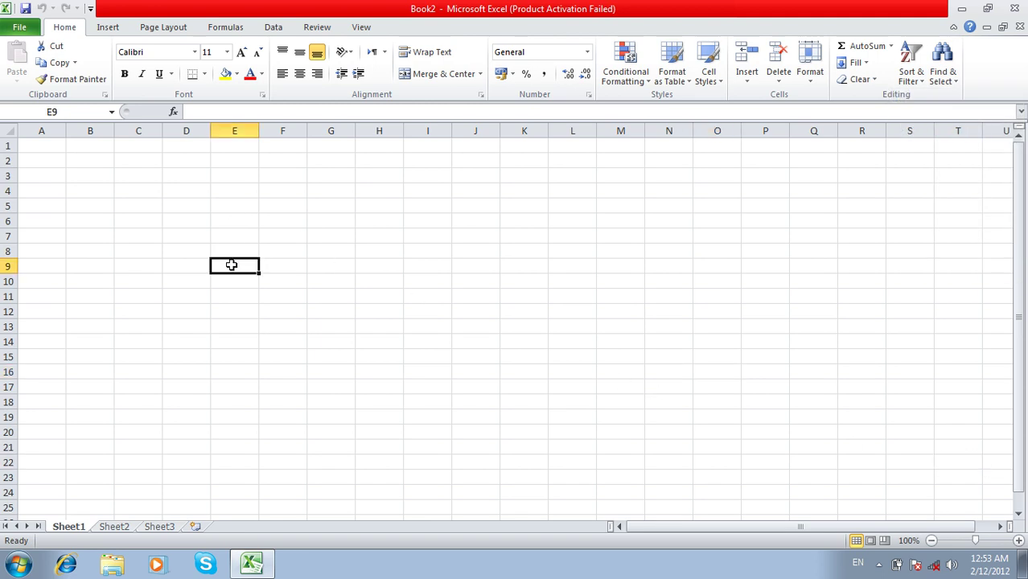
click(231, 277)
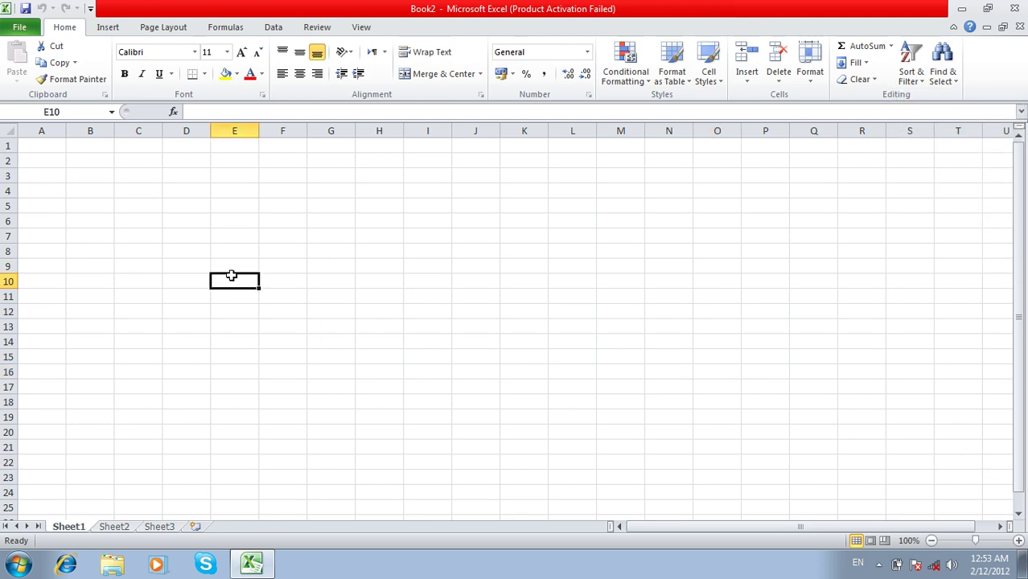
Step: Enter a student's name into cell E10
text(Asad)
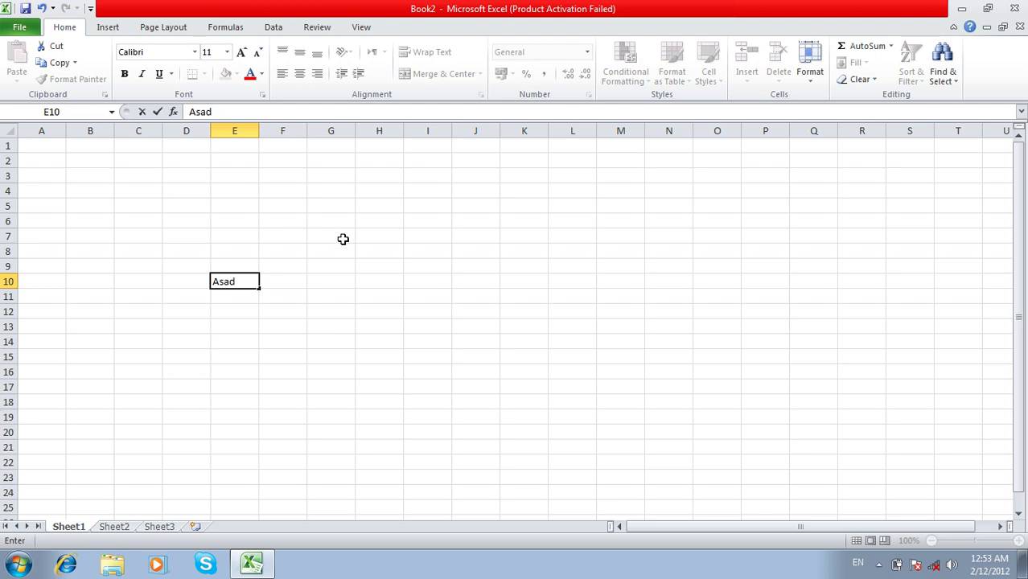
click(343, 239)
click(962, 498)
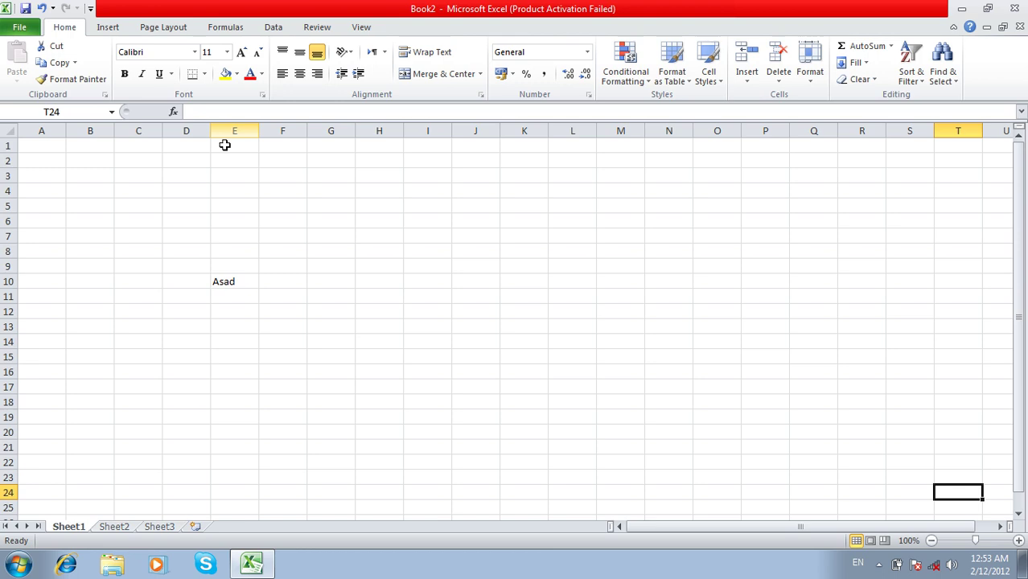
Step: Select A10:E10, then jump from S25 down to the last row, 1048576, with Ctrl+Down
drag(231, 280, 235, 146)
click(227, 280)
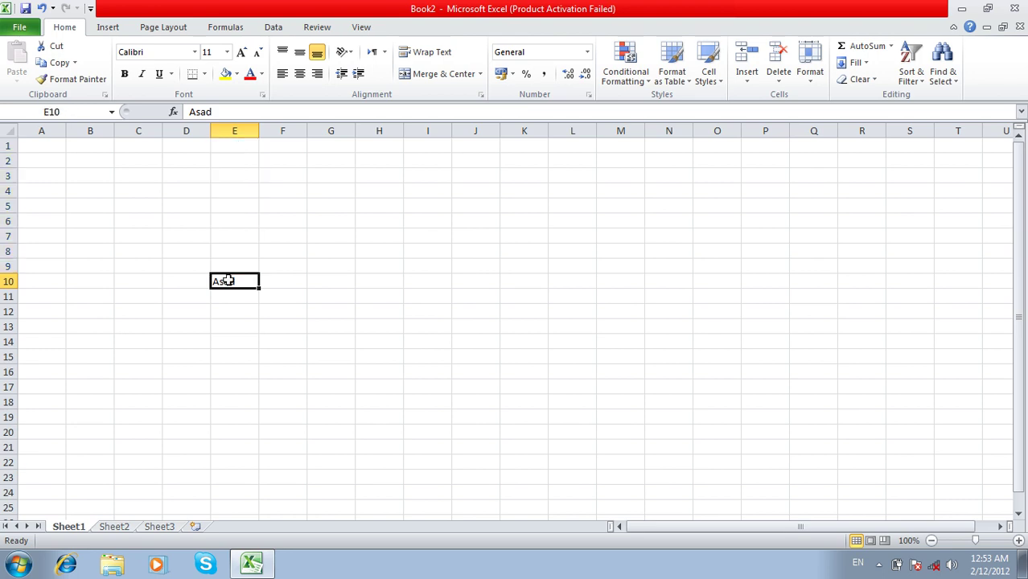
drag(228, 280, 28, 285)
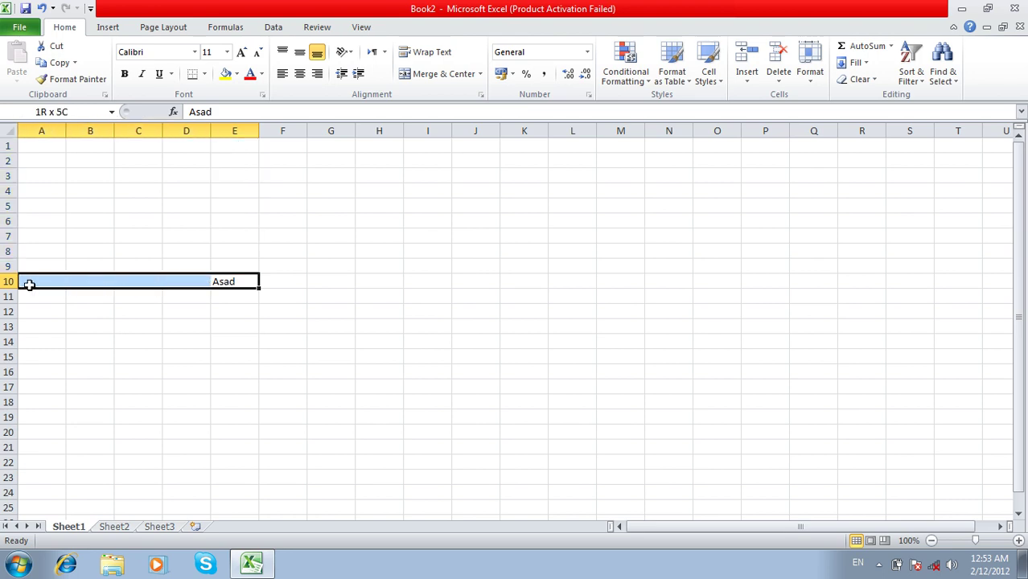
click(910, 505)
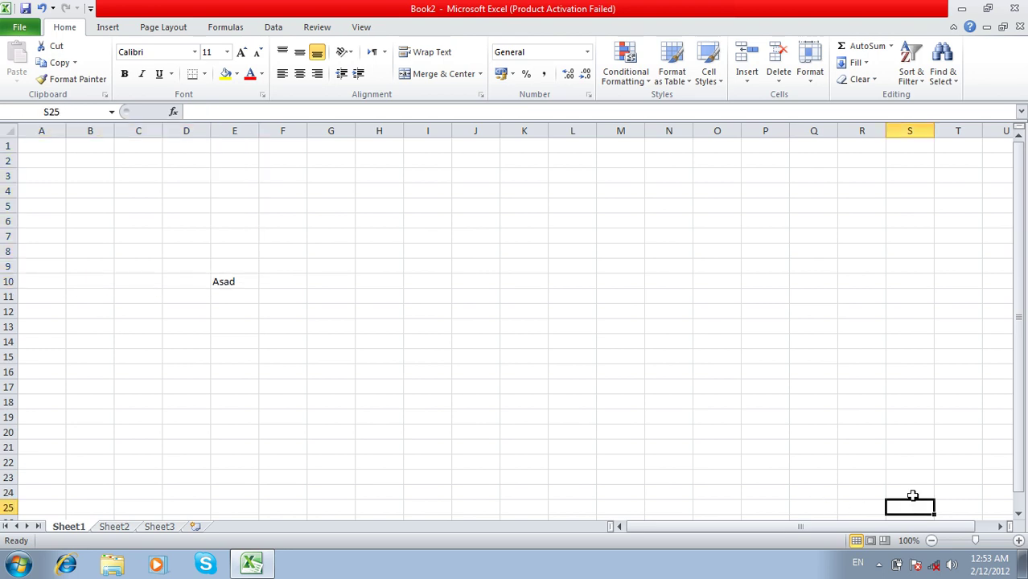
key(ctrl+Down)
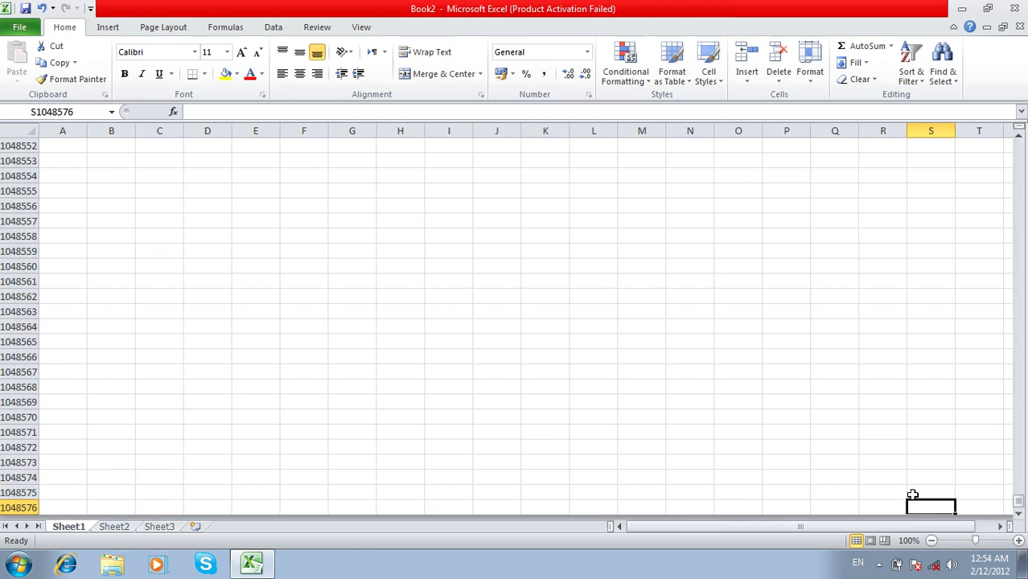
Step: Jump to cell E10 with Find & Select > Go To
click(956, 79)
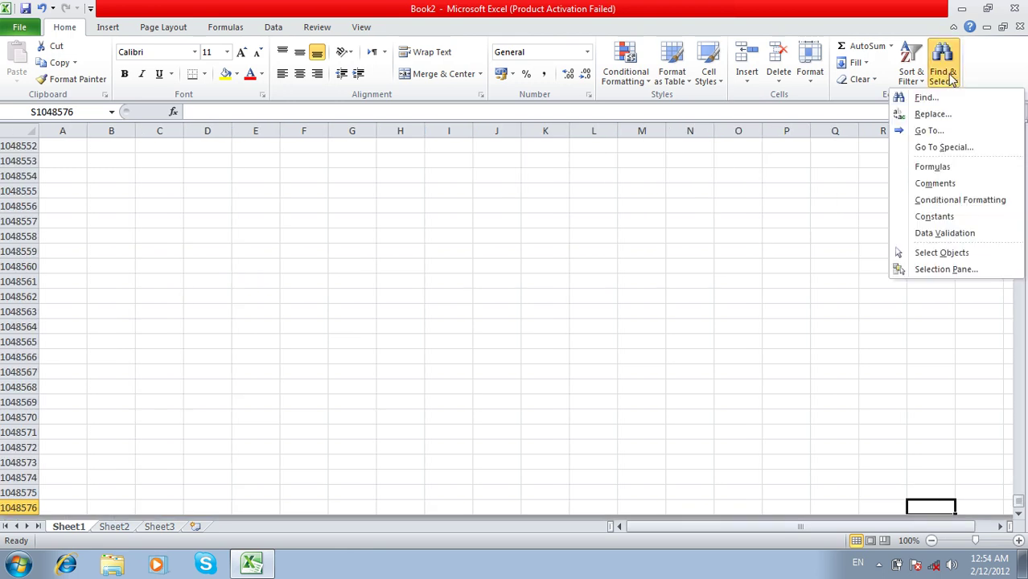
click(927, 130)
text(e10)
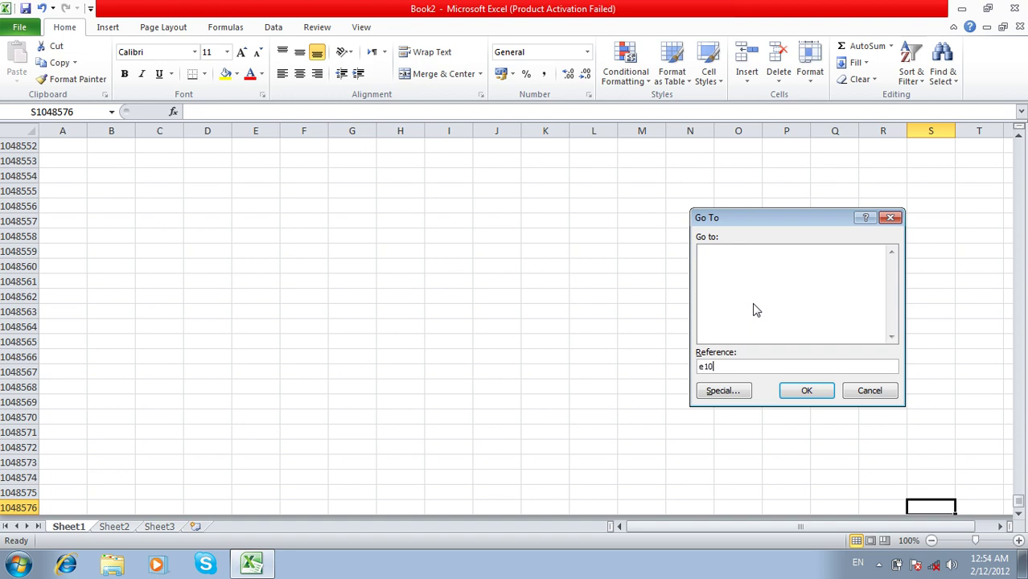
click(806, 390)
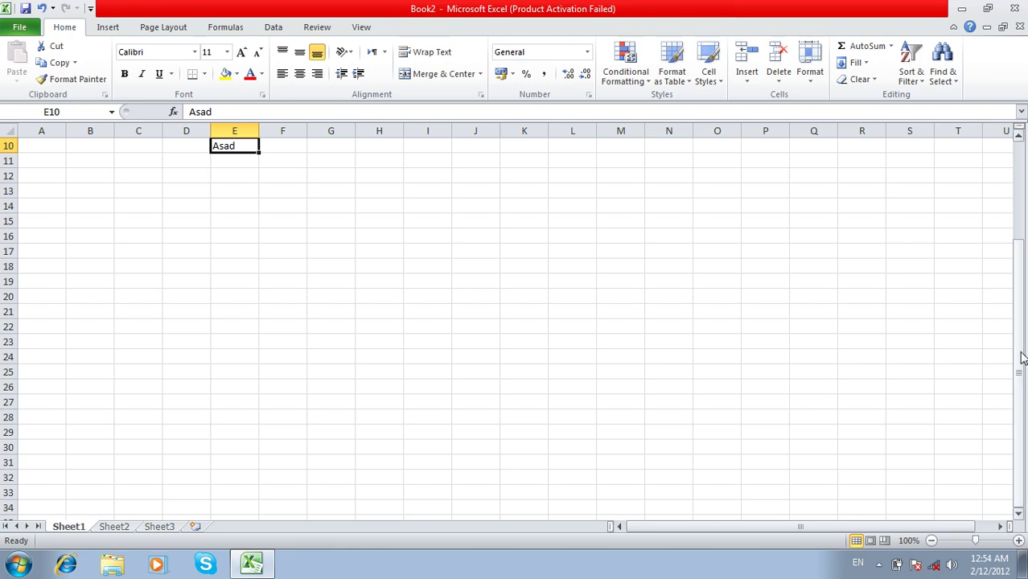
Step: From M10, jump straight to cell F10 using Ctrl+G
drag(1022, 358, 1018, 247)
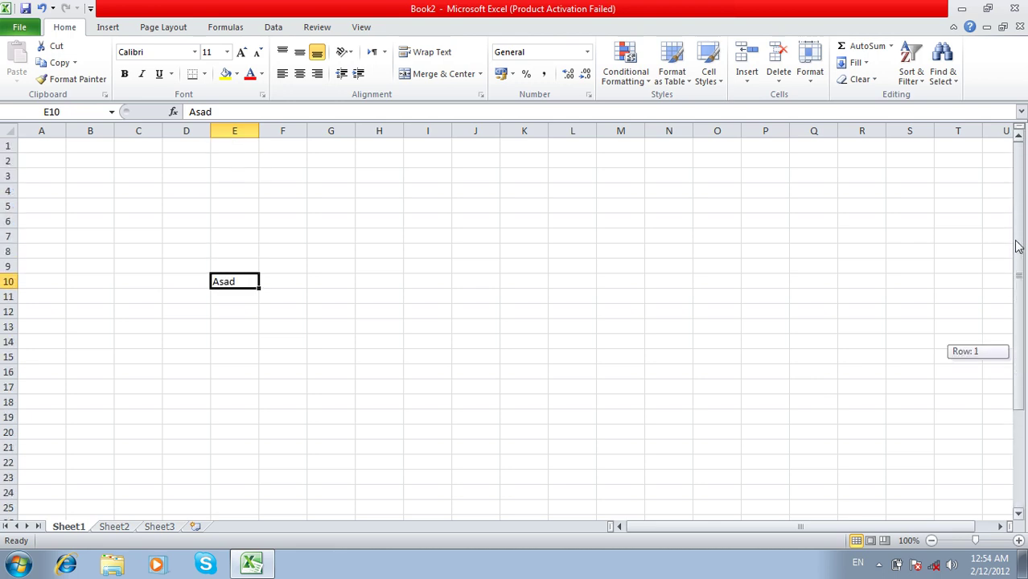
click(643, 287)
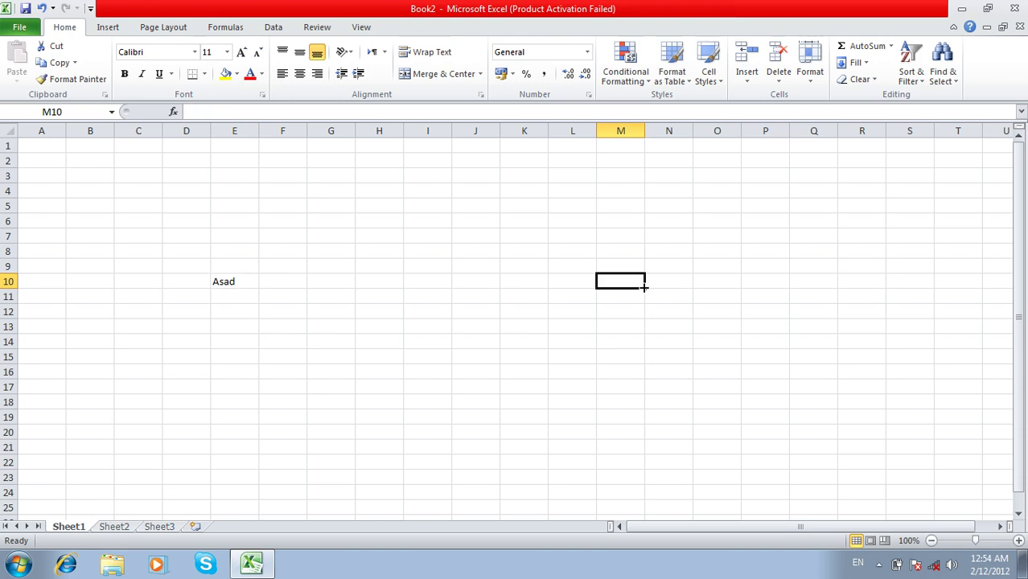
key(ctrl+g)
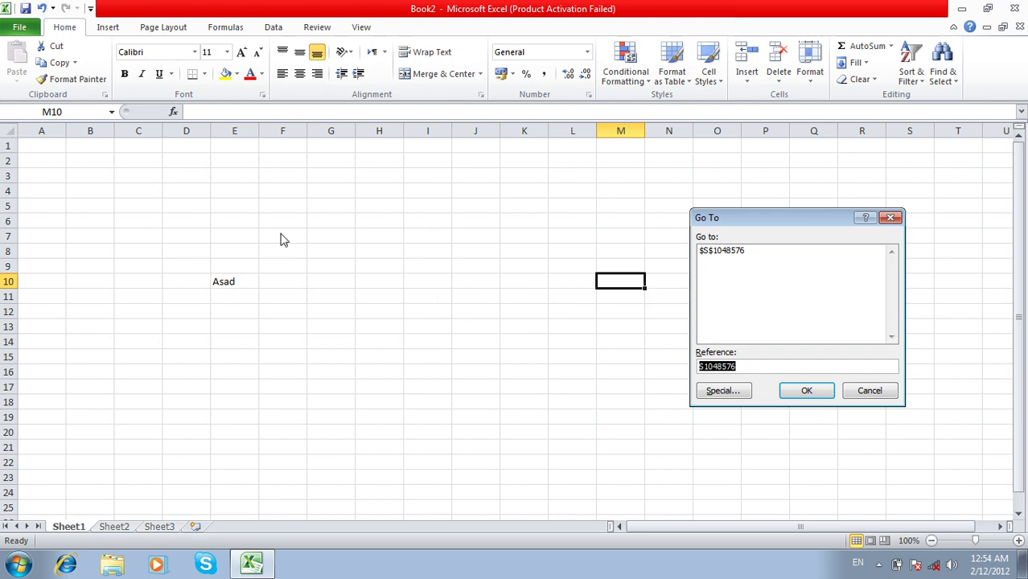
text(f10)
key(Return)
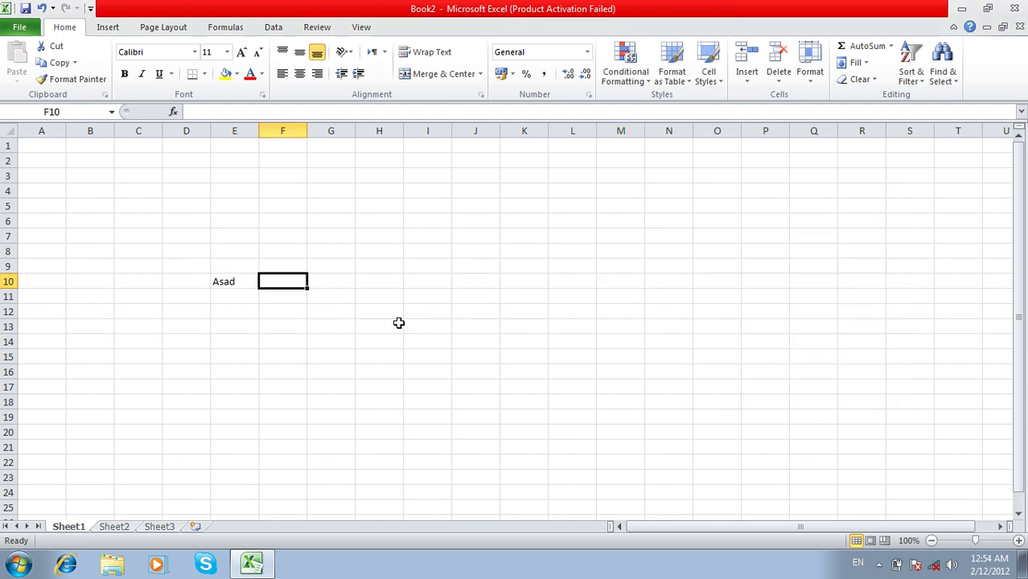
Step: Review the Go To Special options, reopening them from Find & Select several times
click(941, 61)
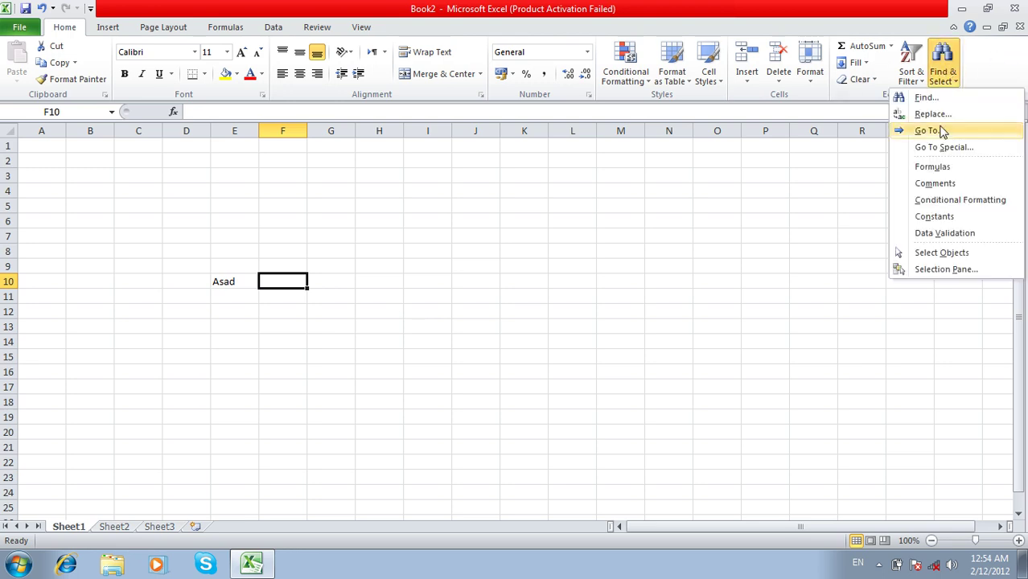
click(935, 131)
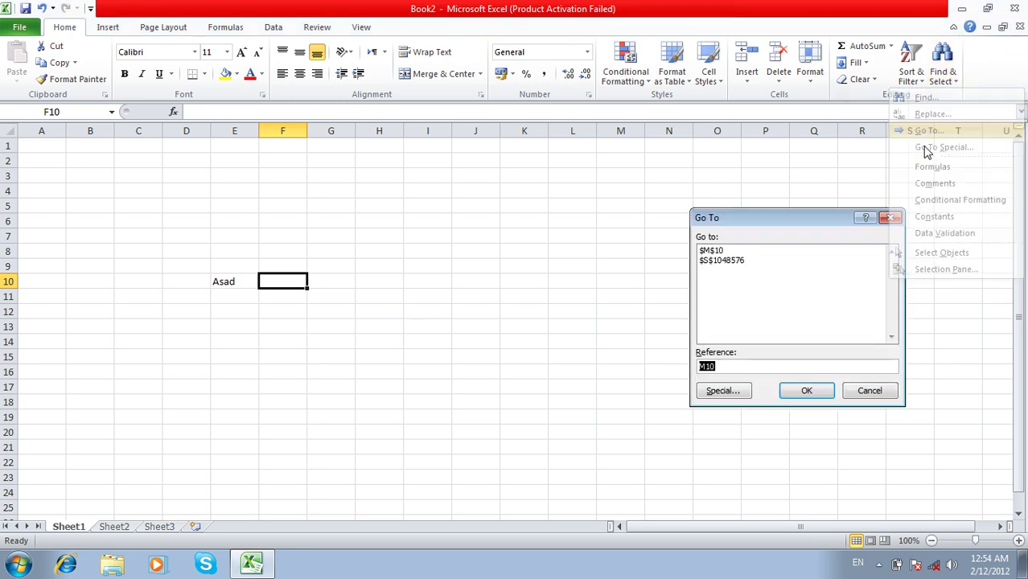
click(723, 393)
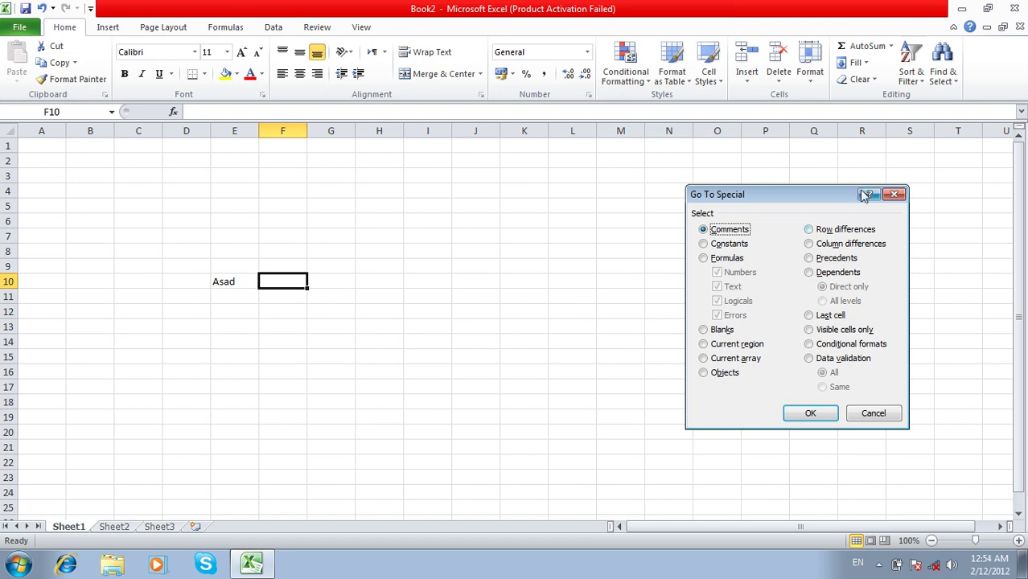
key(Escape)
click(940, 72)
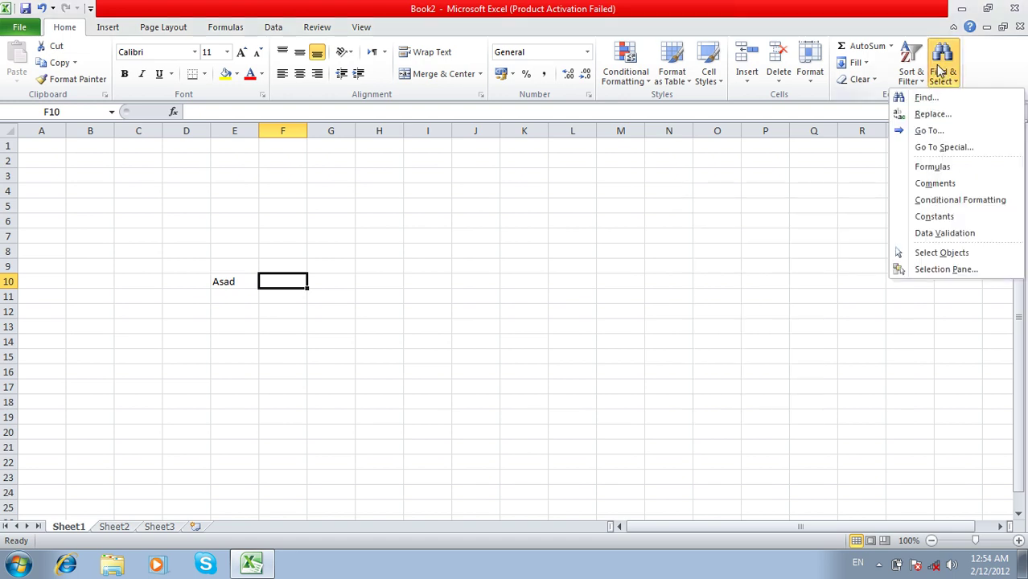
click(935, 150)
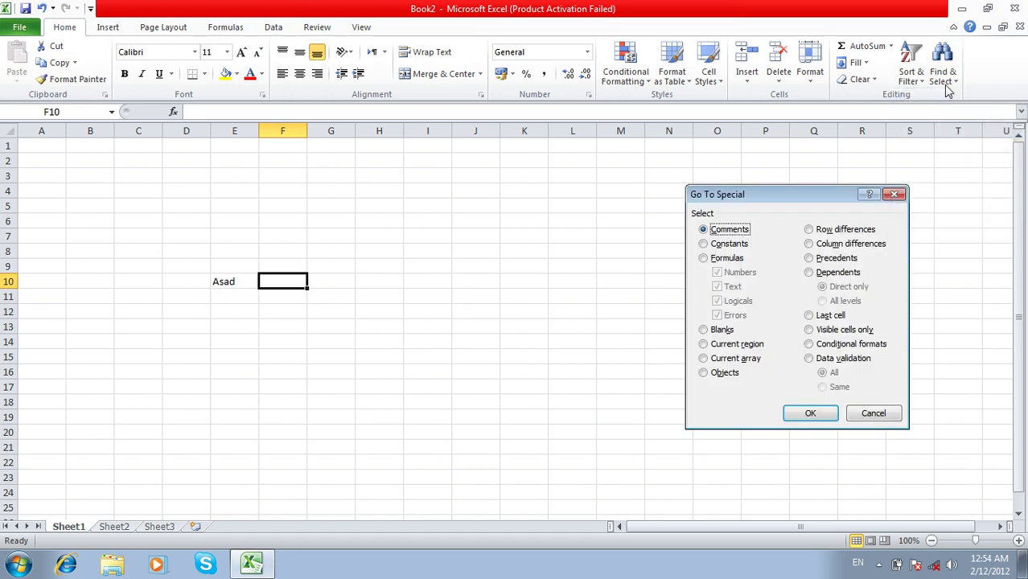
key(Escape)
click(943, 73)
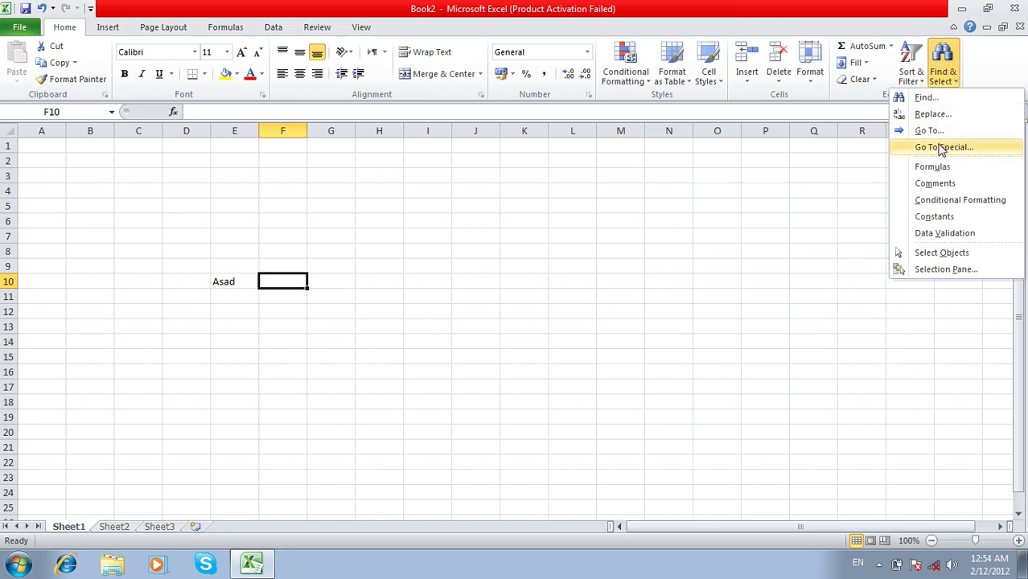
click(941, 147)
key(Escape)
Step: Delete the selected block containing E10 so the sheet is blank, then select column A
mouse_move(426, 386)
mouse_down()
mouse_move(223, 293)
mouse_move(119, 221)
mouse_up()
key(Delete)
click(41, 130)
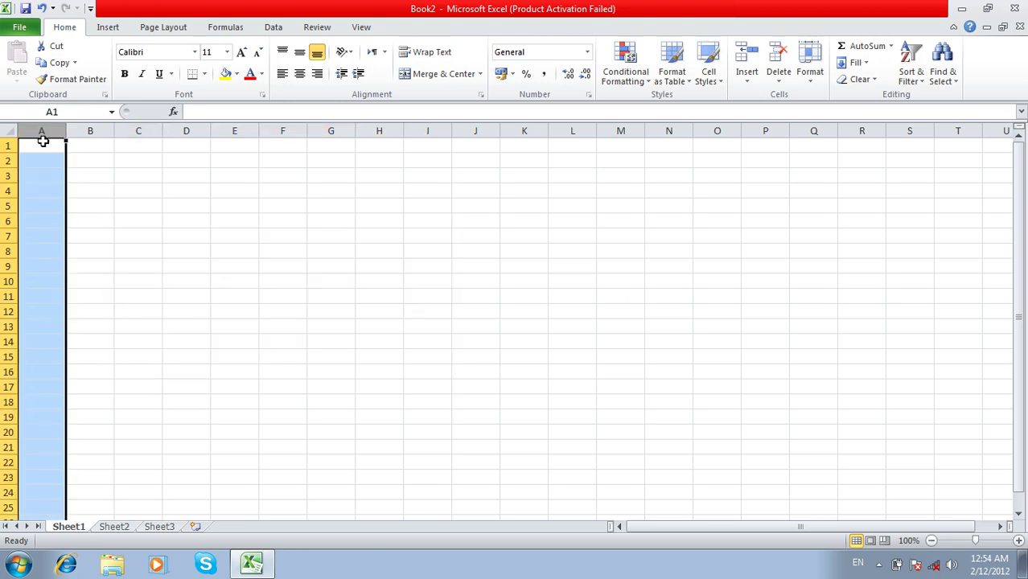
Step: Fill A1:D11 with the same name at once using Ctrl+Enter
drag(43, 141, 170, 290)
text(asad)
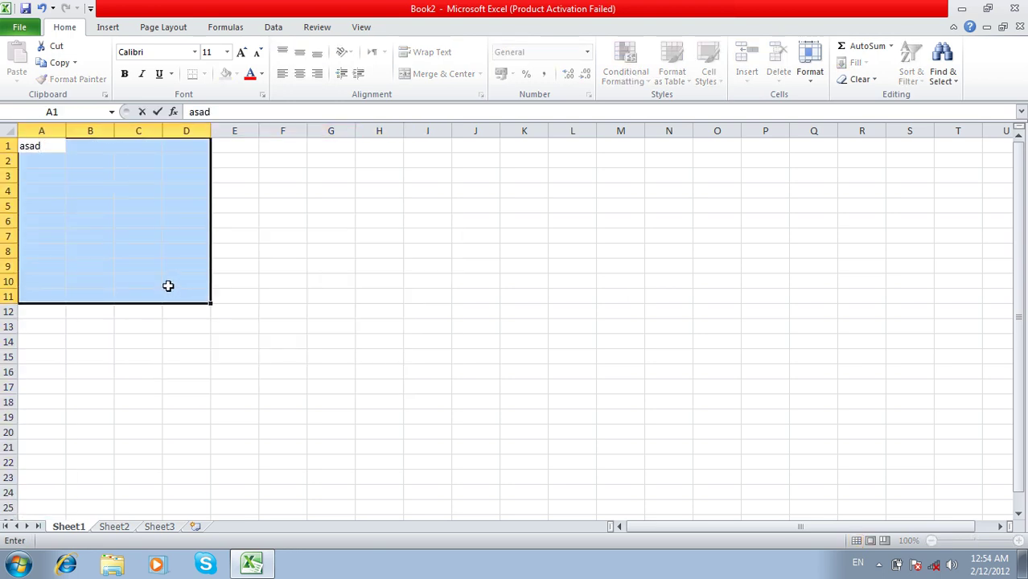
key(ctrl+Return)
Step: Add a comment to cell D4
click(169, 206)
click(169, 193)
right_click(171, 193)
click(225, 384)
text(this is the name of perso)
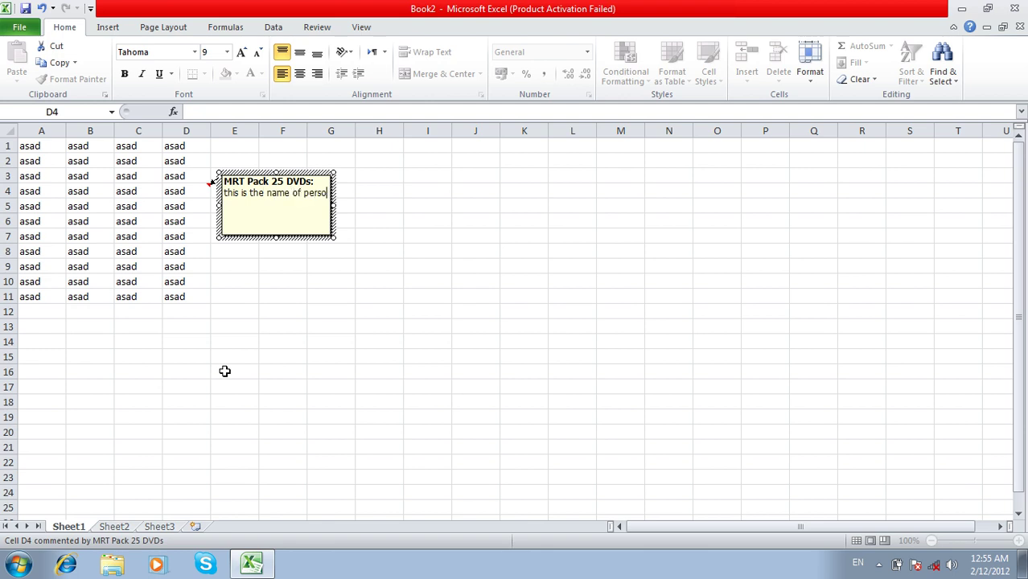
text(n)
Step: Comment cell B9 with 'this is the name of a student'
right_click(77, 259)
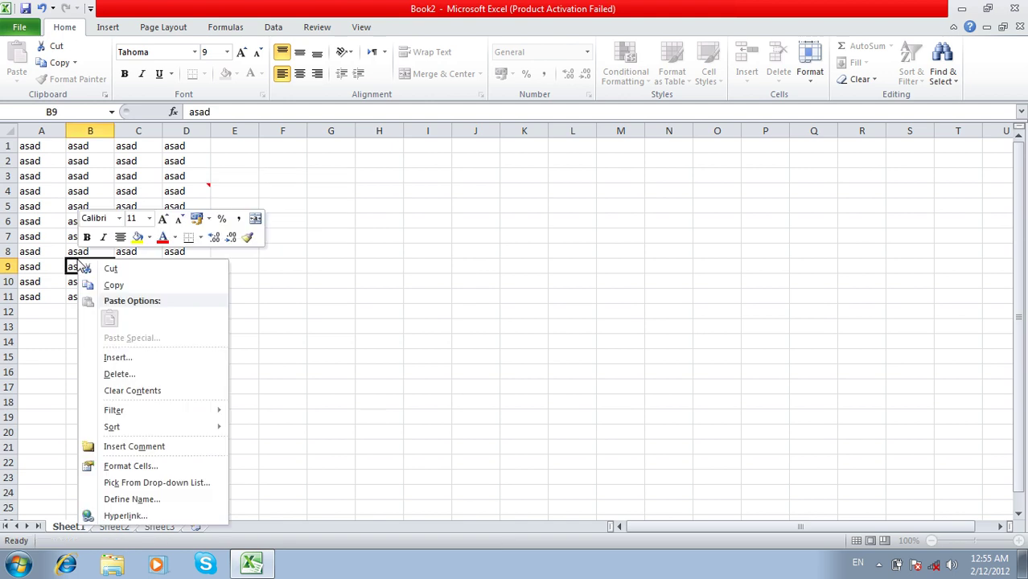
click(148, 448)
text(this is the name of a s)
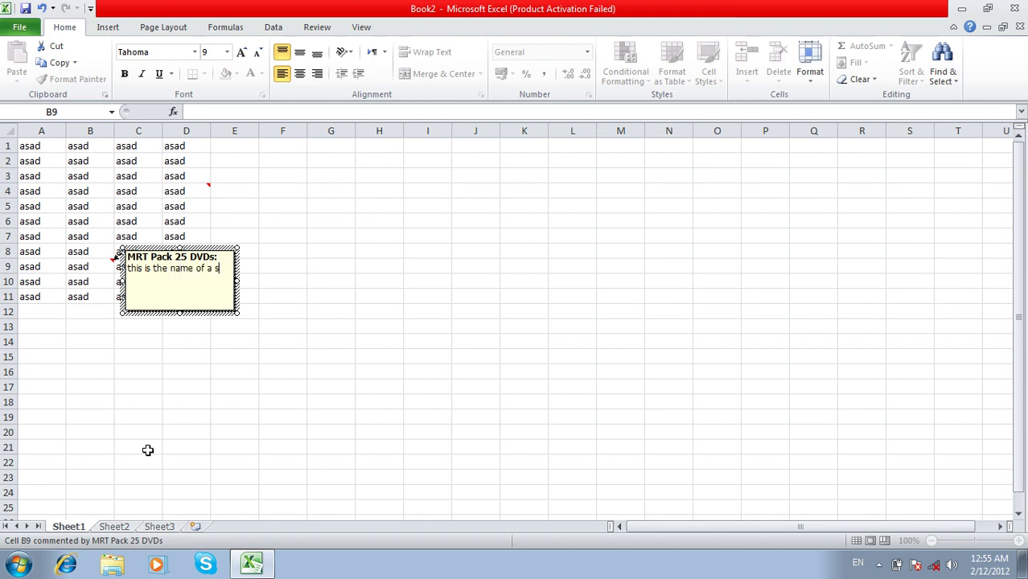
text(den)
click(798, 324)
click(955, 77)
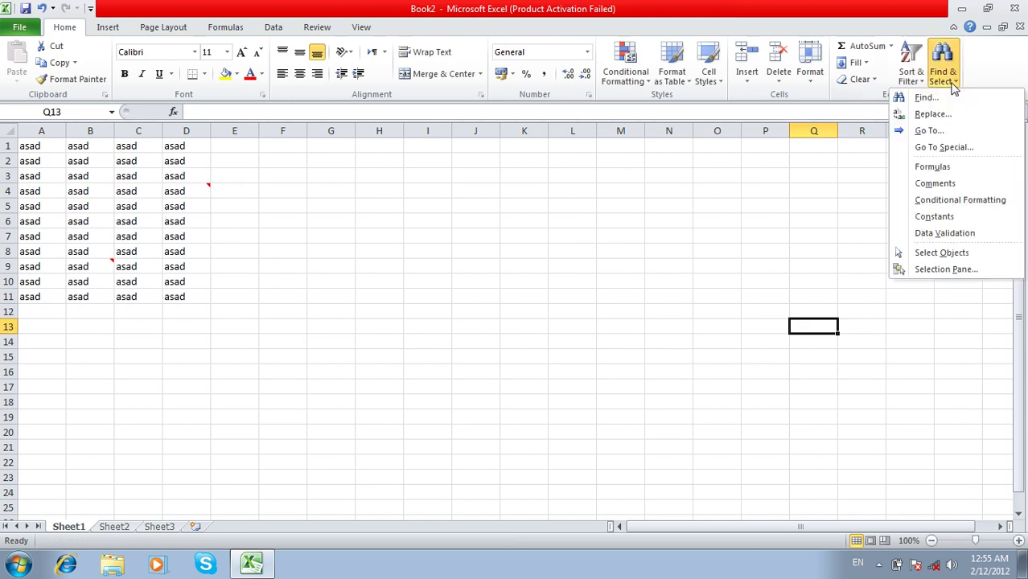
Step: Select the commented cells D4 and B9 via Go To Special > Comments and delete their comments
click(945, 147)
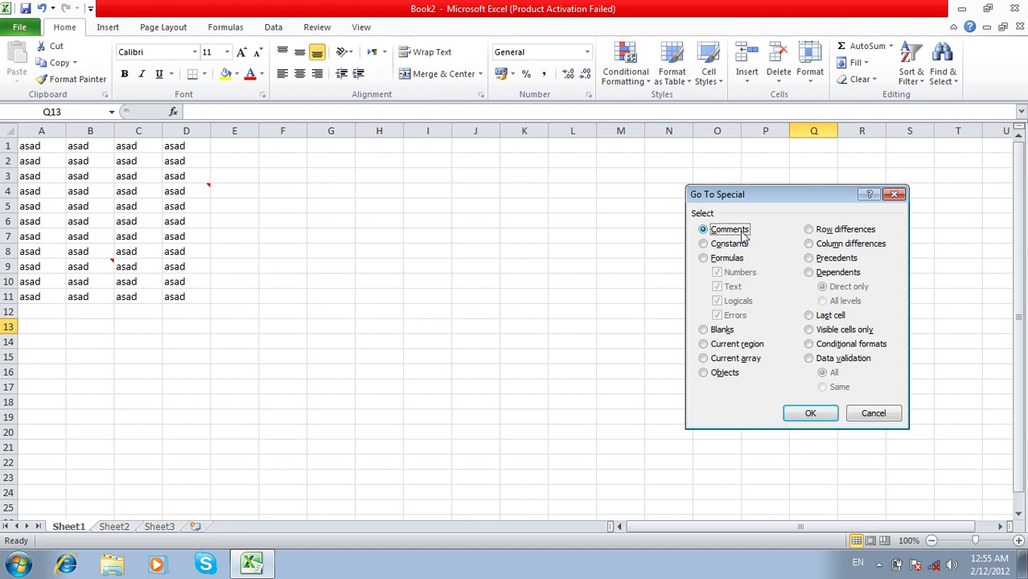
click(810, 413)
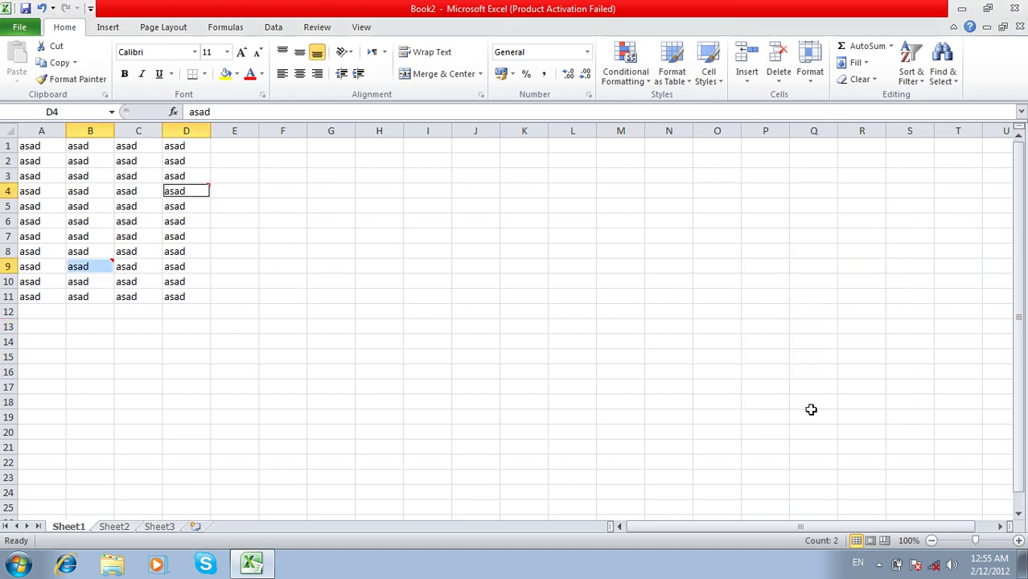
right_click(85, 268)
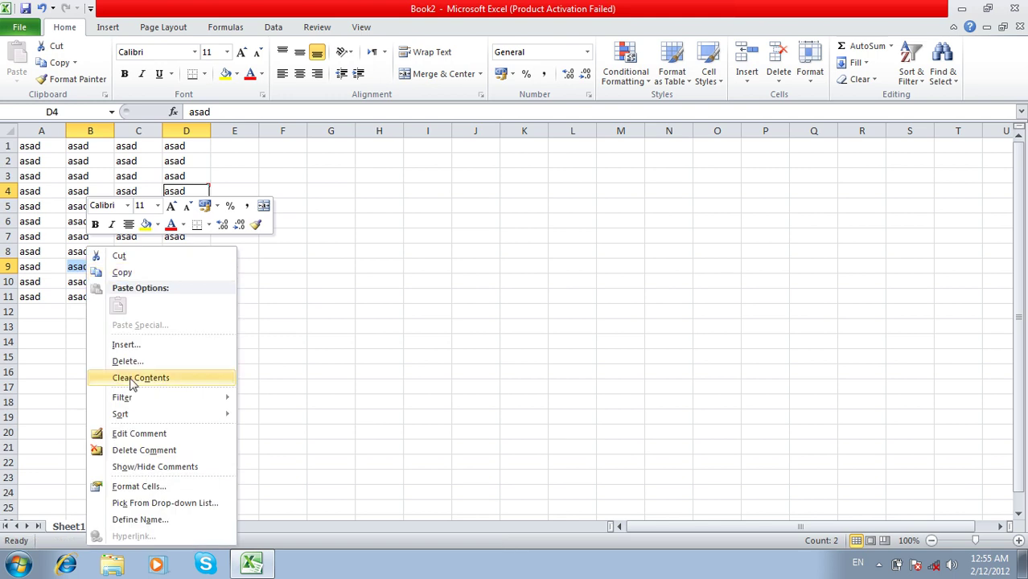
click(141, 450)
click(456, 296)
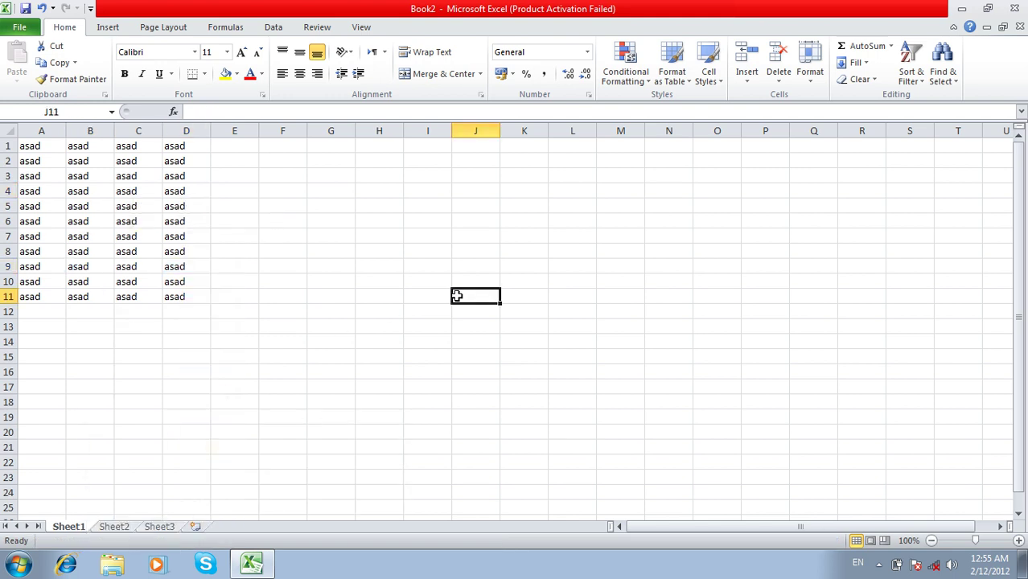
Step: Clear every entry from the sheet with Ctrl+A and Delete
key(ctrl+a)
key(Delete)
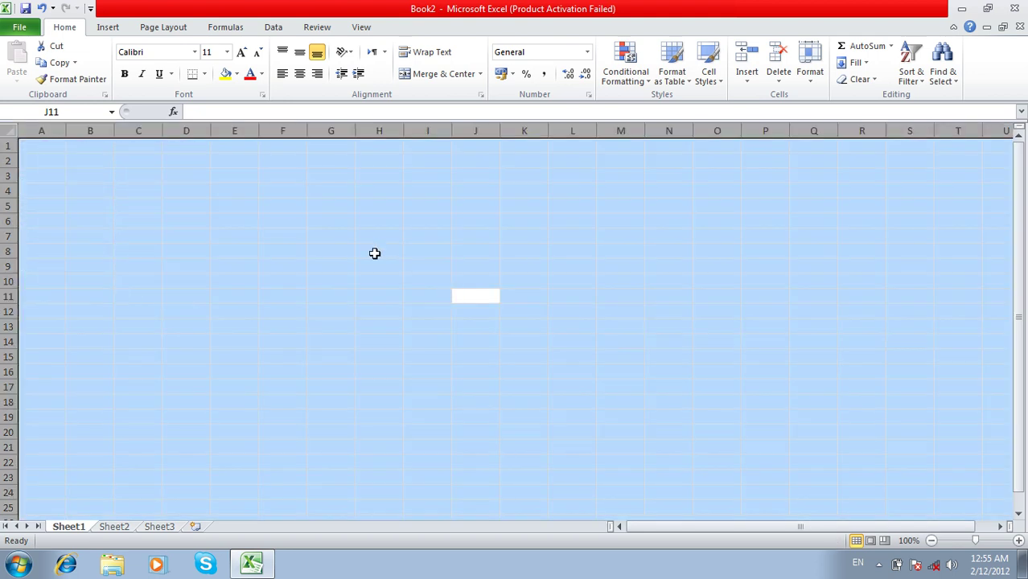
click(374, 252)
click(50, 150)
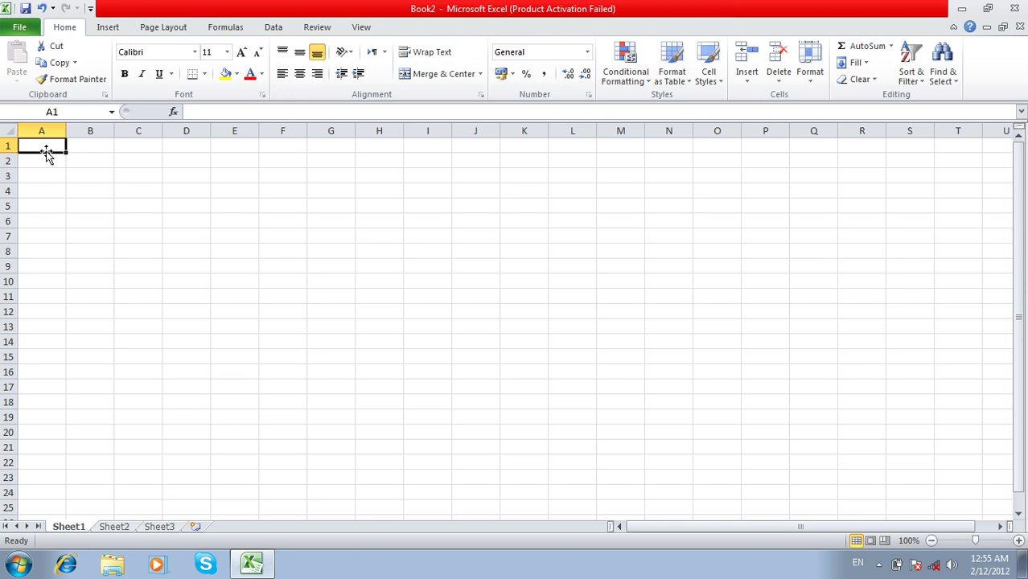
Step: Compare the Constants and Formulas choices in Go To Special, then cancel
key(ctrl+g)
key(alt+s)
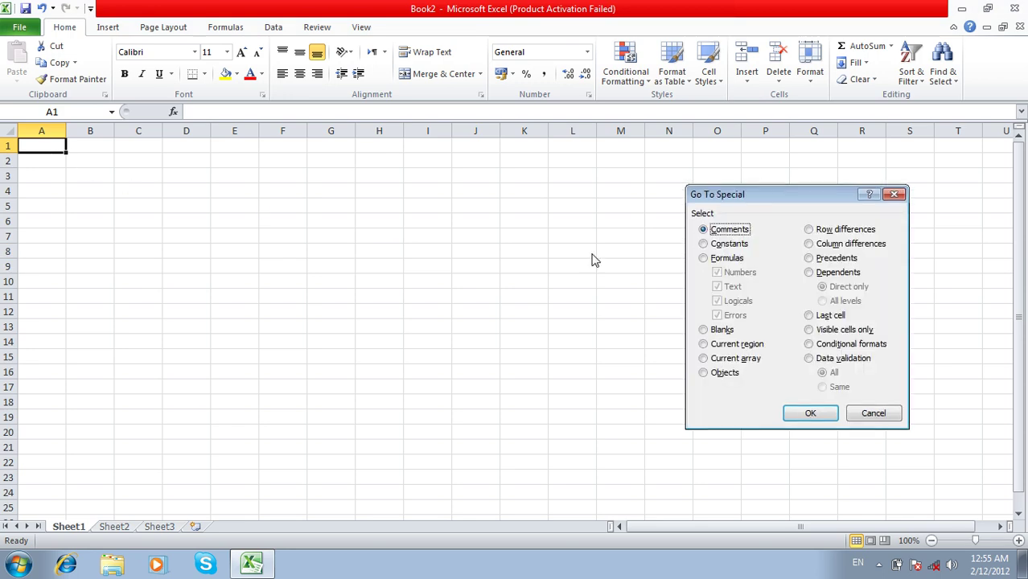
click(742, 245)
click(740, 259)
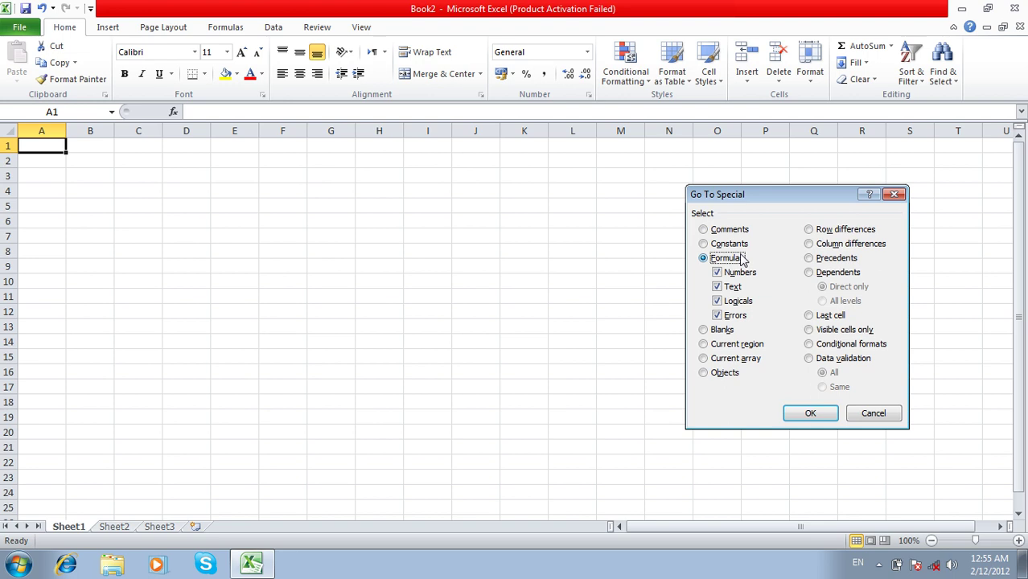
click(742, 244)
click(740, 258)
click(741, 248)
click(738, 257)
click(737, 249)
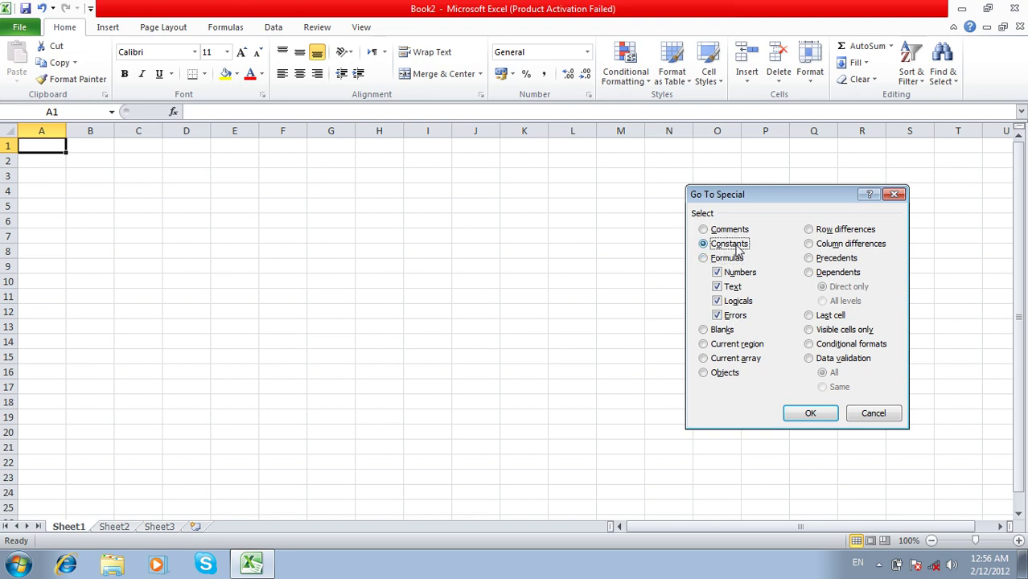
click(737, 259)
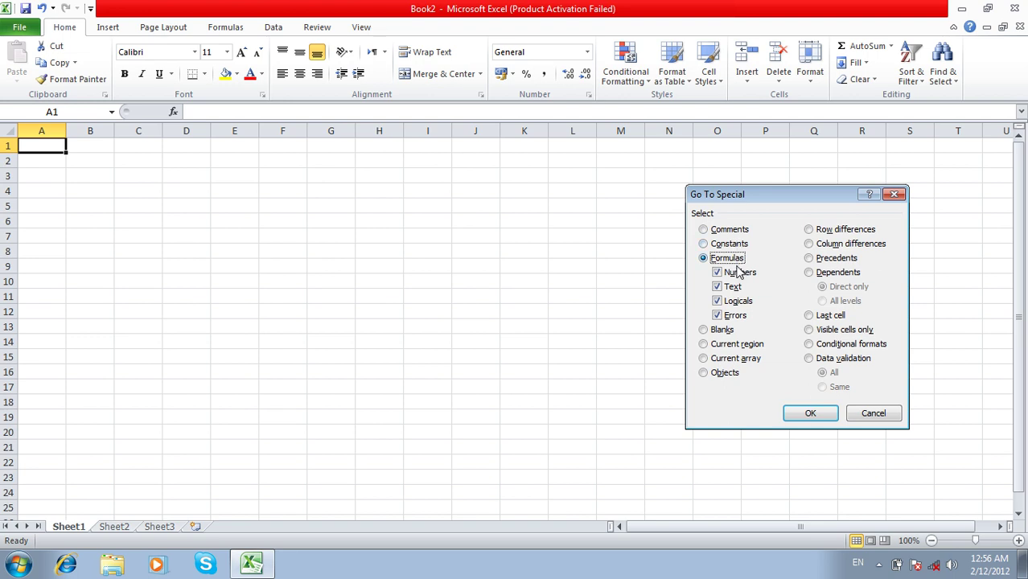
key(Escape)
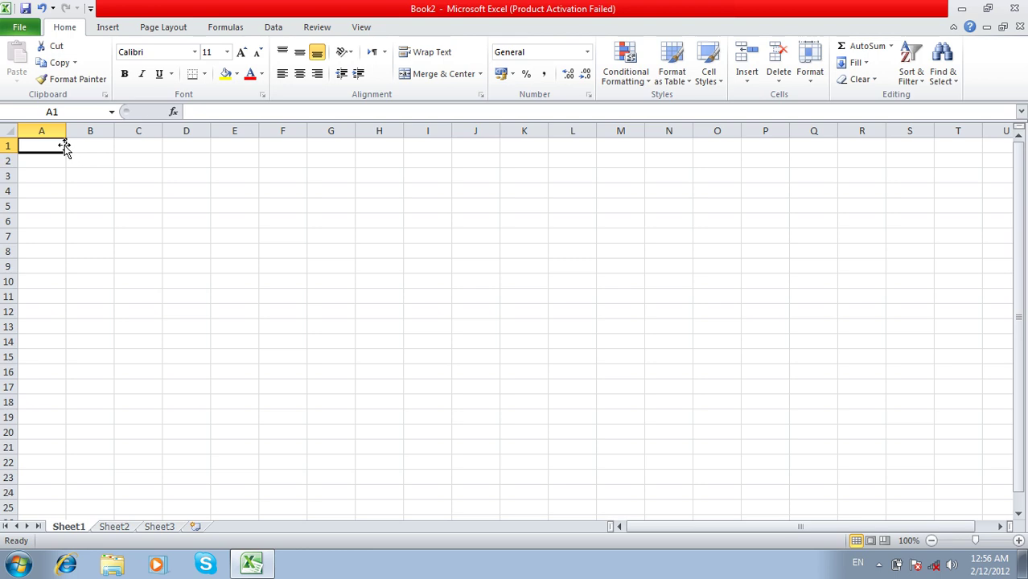
Step: Enter the formula =2+2 in A1 and the constant 4 in B1
text(=2+2)
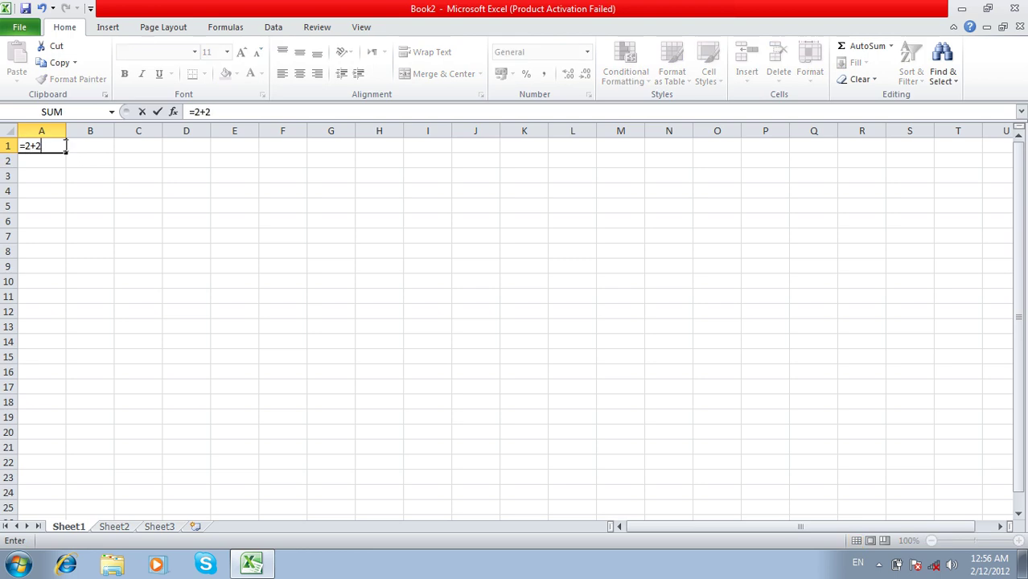
key(Return)
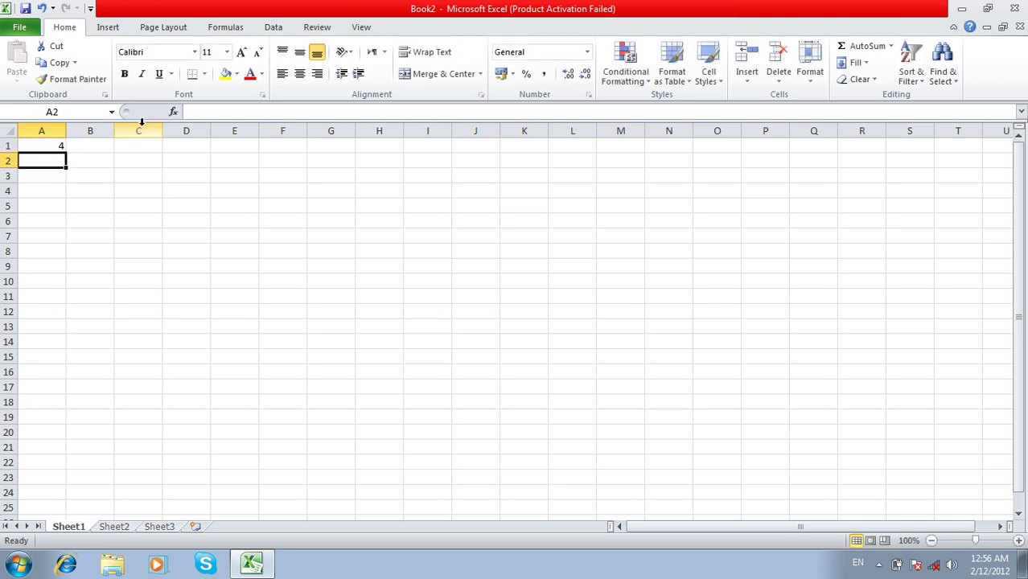
click(56, 148)
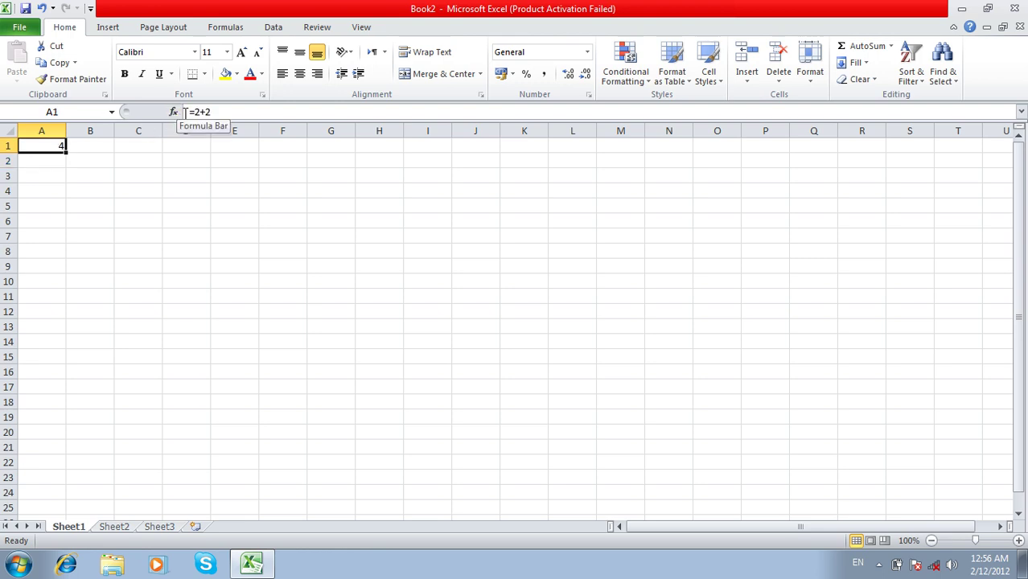
click(82, 146)
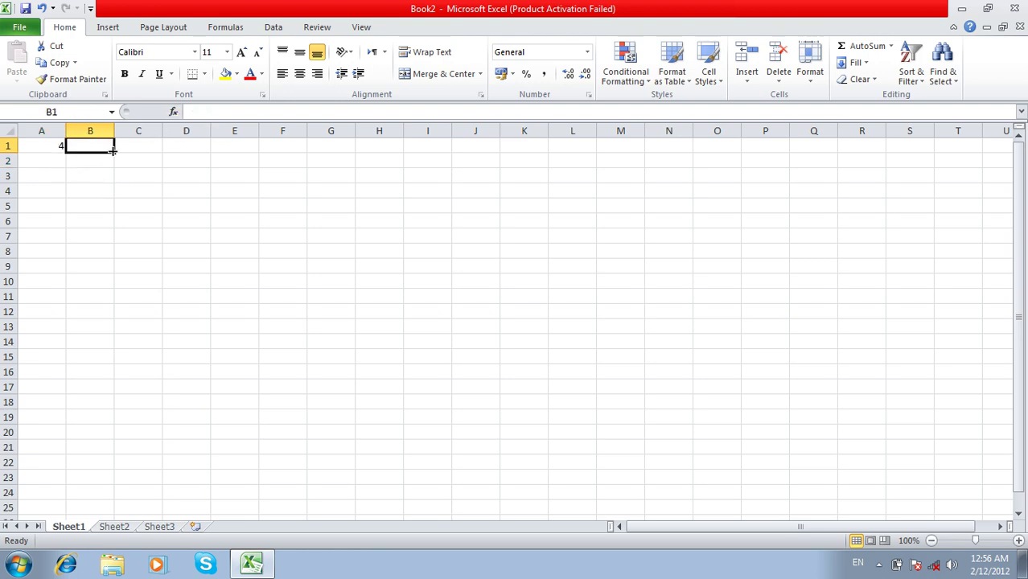
text(4)
click(587, 327)
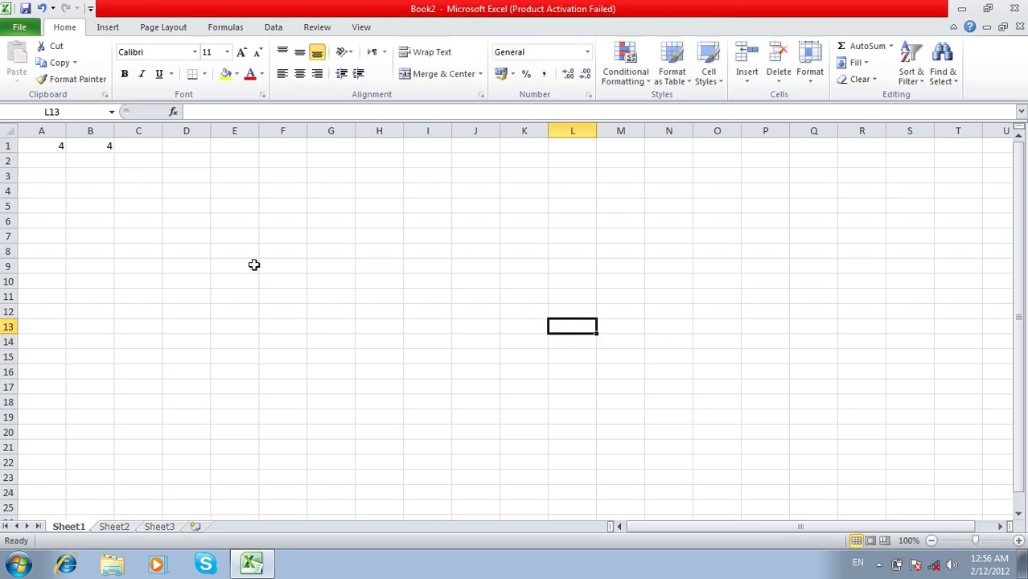
click(102, 145)
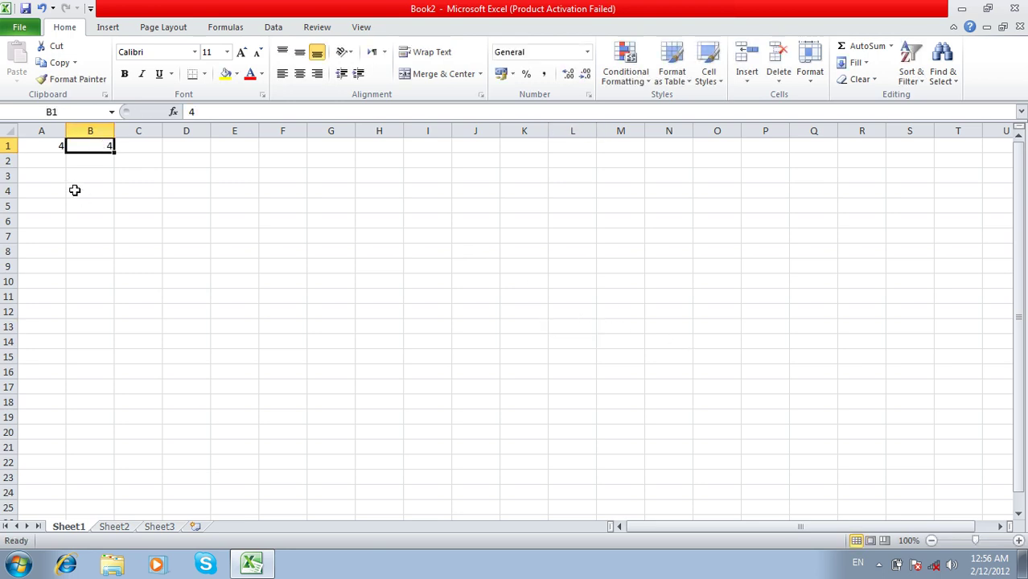
click(40, 151)
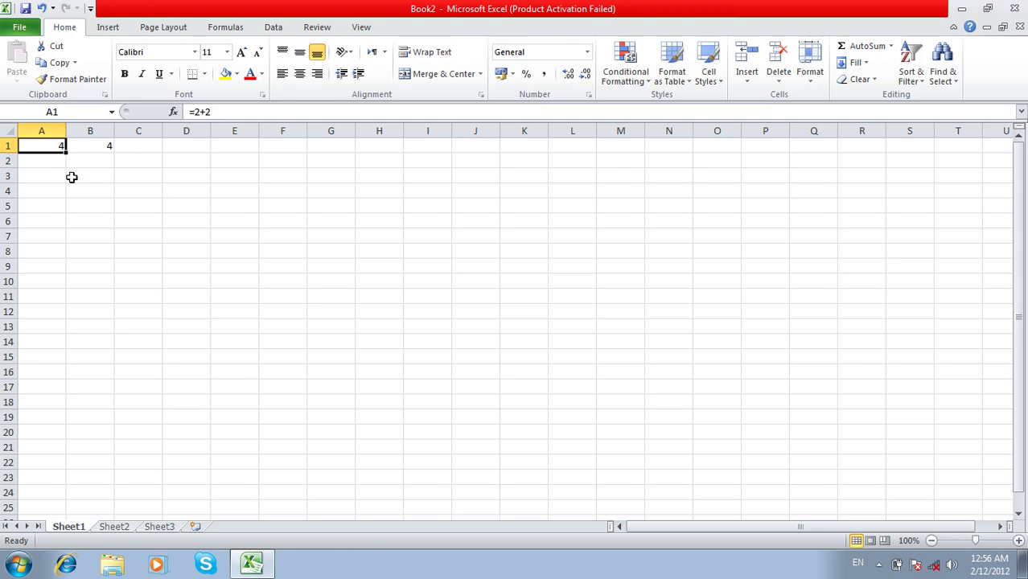
click(526, 286)
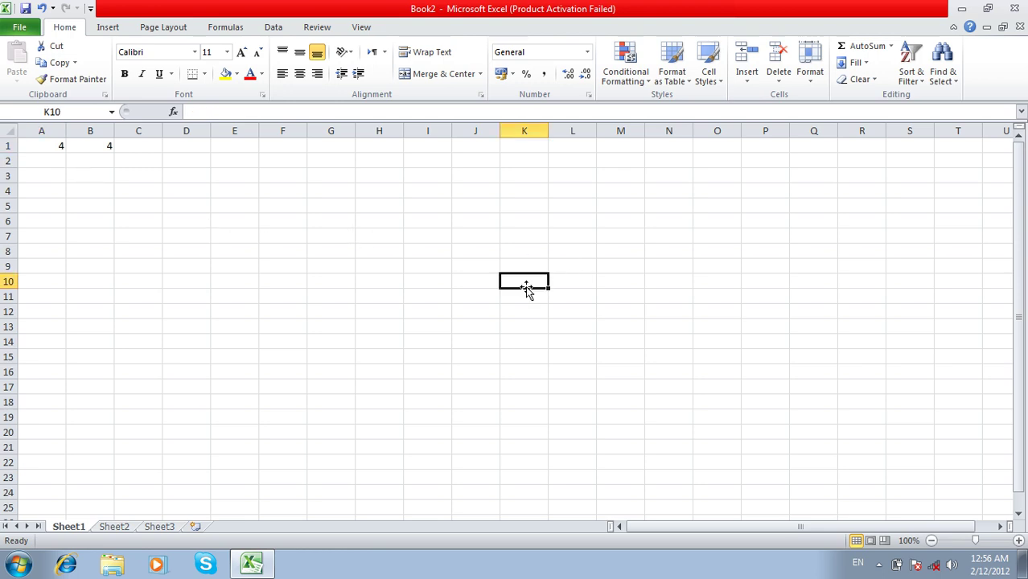
Step: Select only numeric formula cells via Go To Special > Formulas with just Numbers checked
click(943, 71)
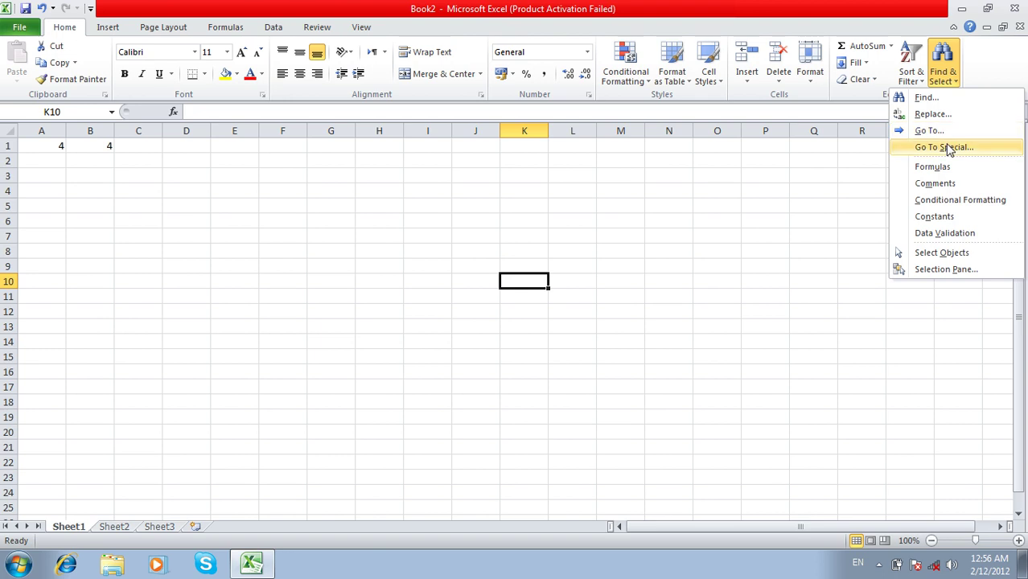
click(945, 147)
click(726, 258)
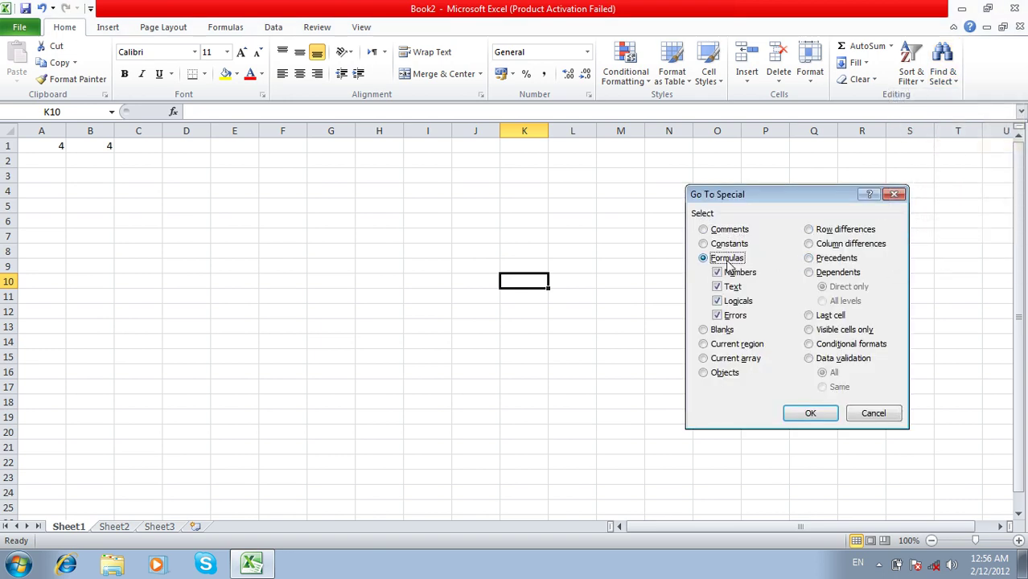
click(732, 287)
click(735, 316)
click(734, 301)
click(732, 315)
click(732, 315)
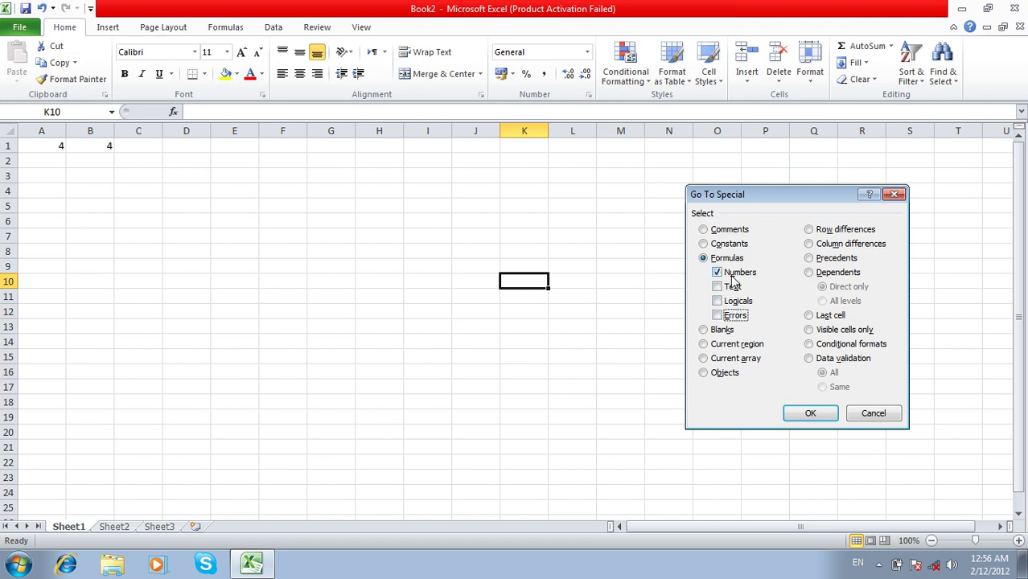
click(811, 415)
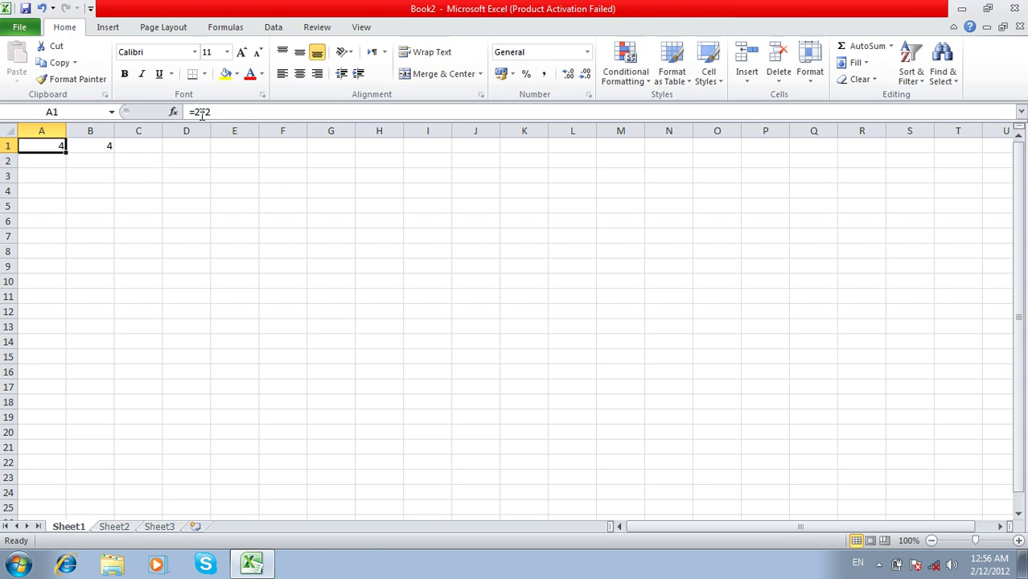
click(296, 297)
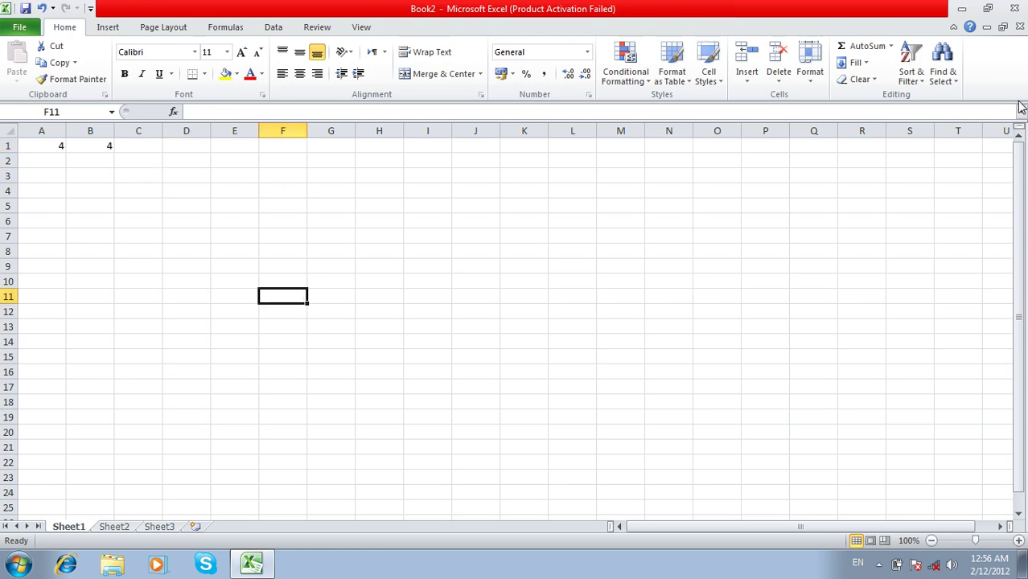
Step: Select only numeric constants via Go To Special > Constants with just Numbers checked
click(949, 74)
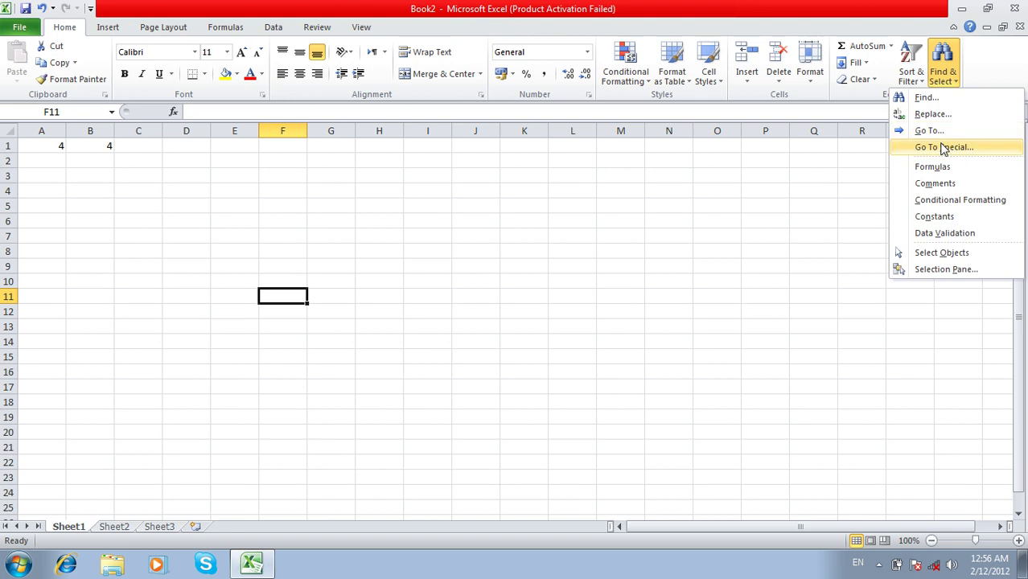
click(942, 147)
click(726, 246)
click(731, 288)
click(737, 301)
click(734, 315)
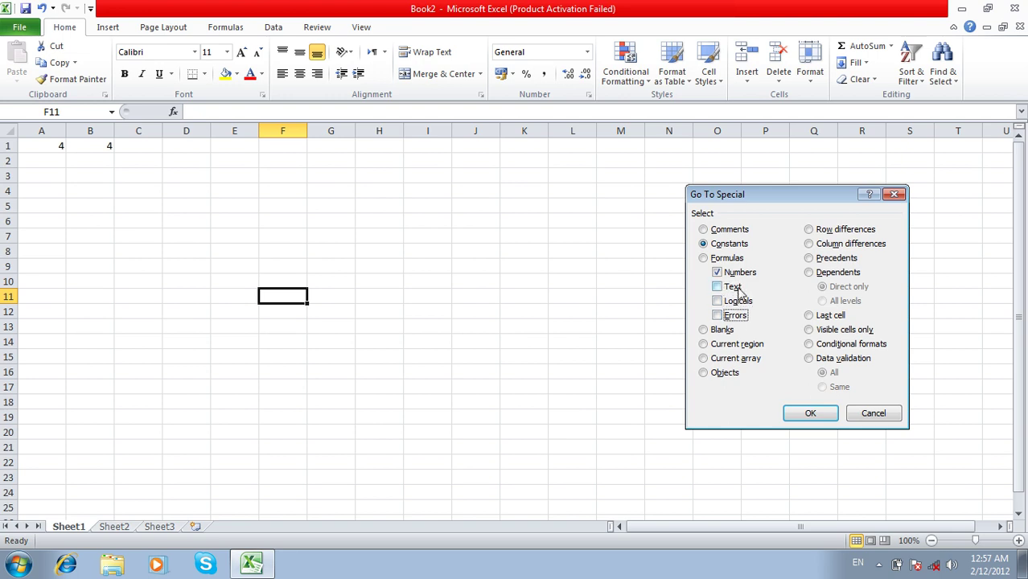
click(811, 414)
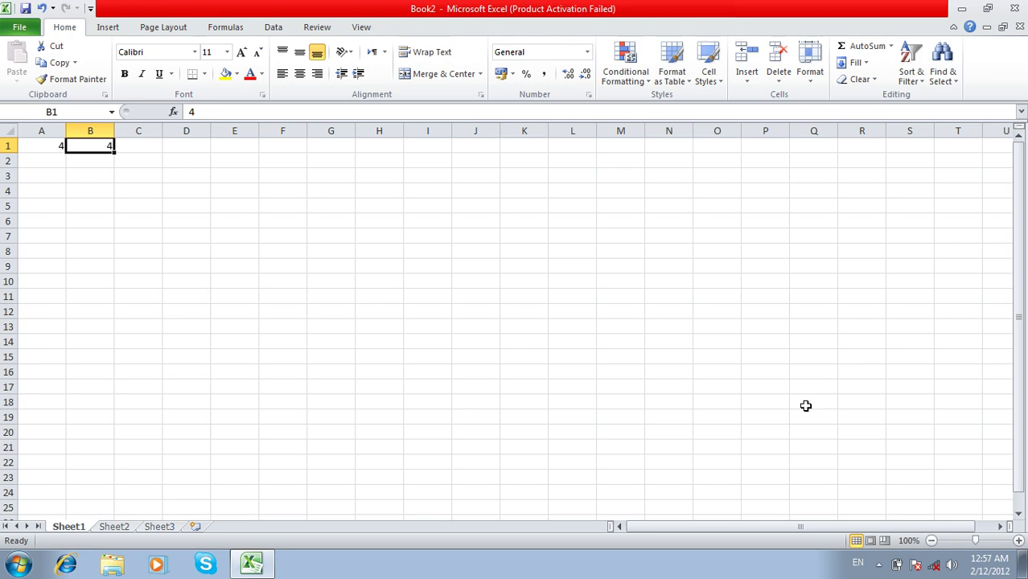
click(57, 146)
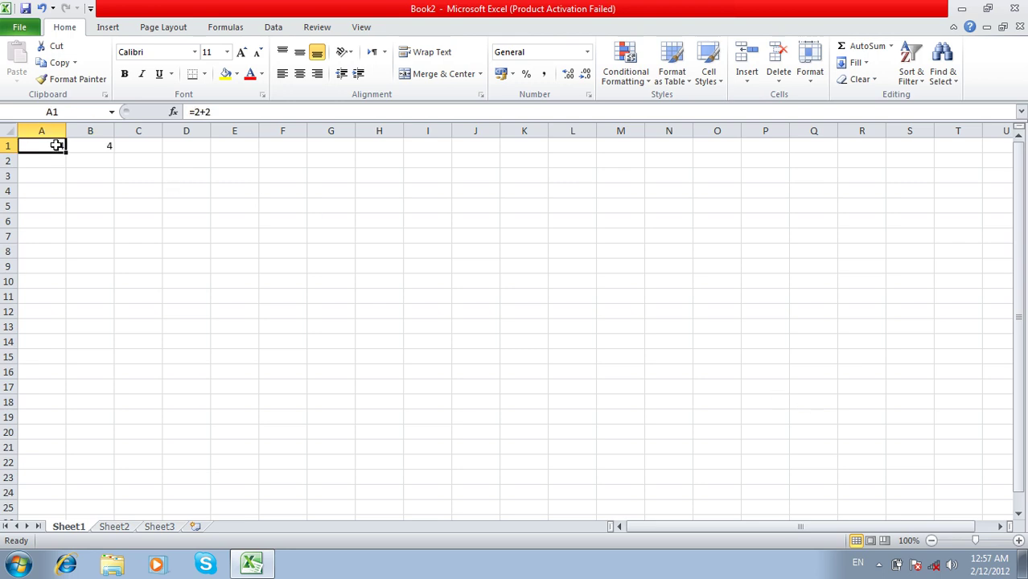
click(78, 149)
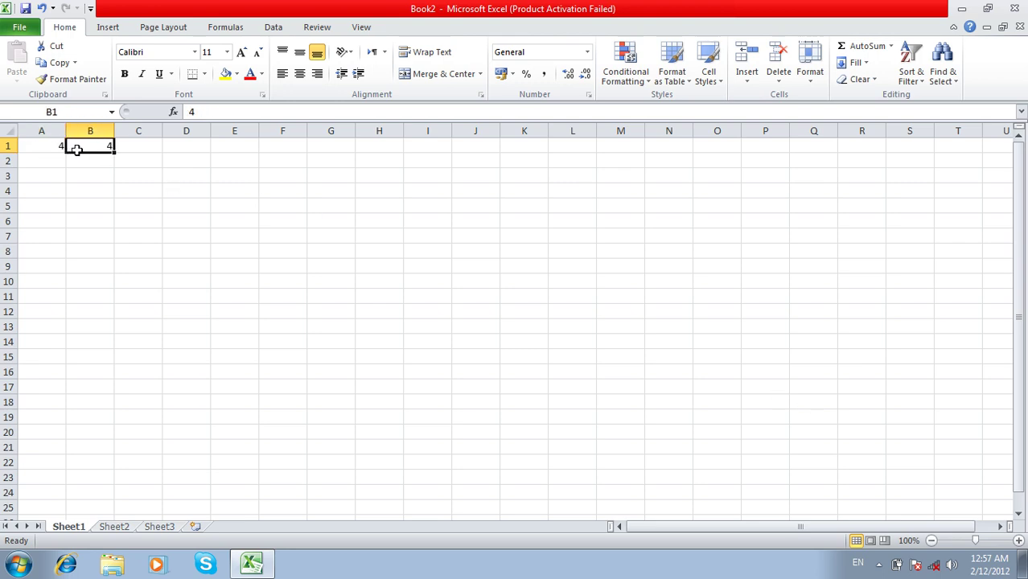
Step: Enter a quoted-text formula returning a name in A2 and right-align it
click(60, 160)
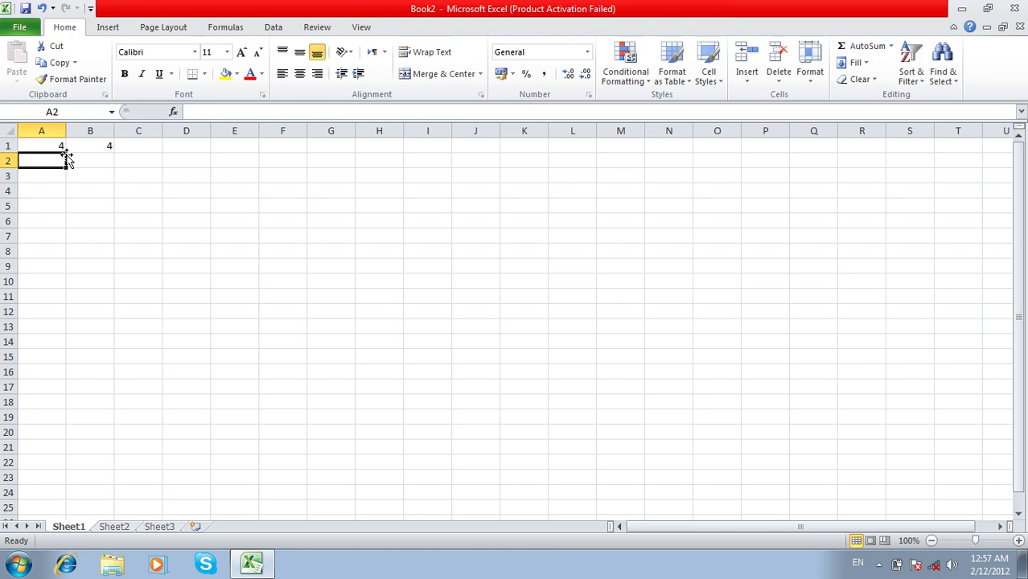
text(="wali)
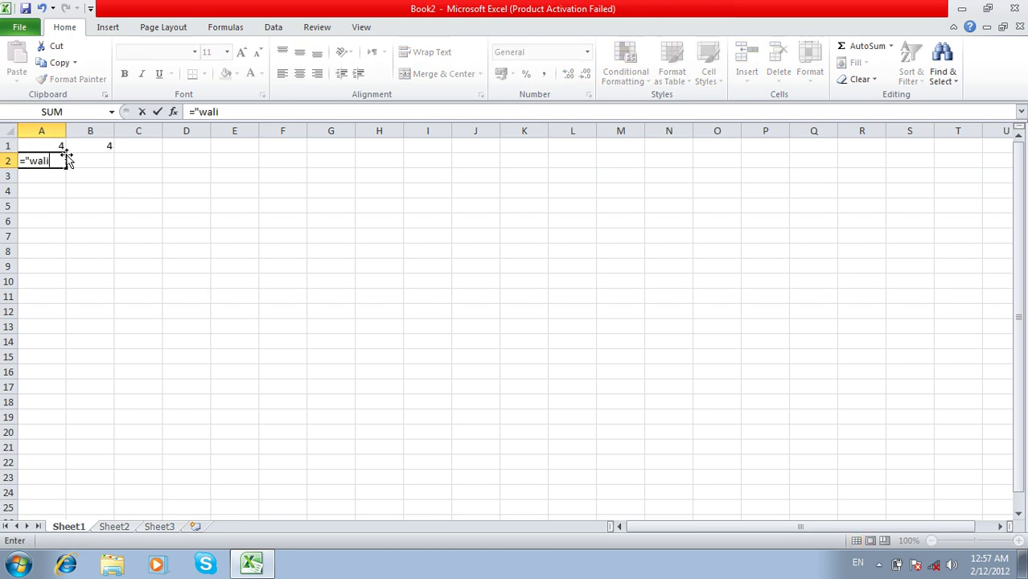
key(Return)
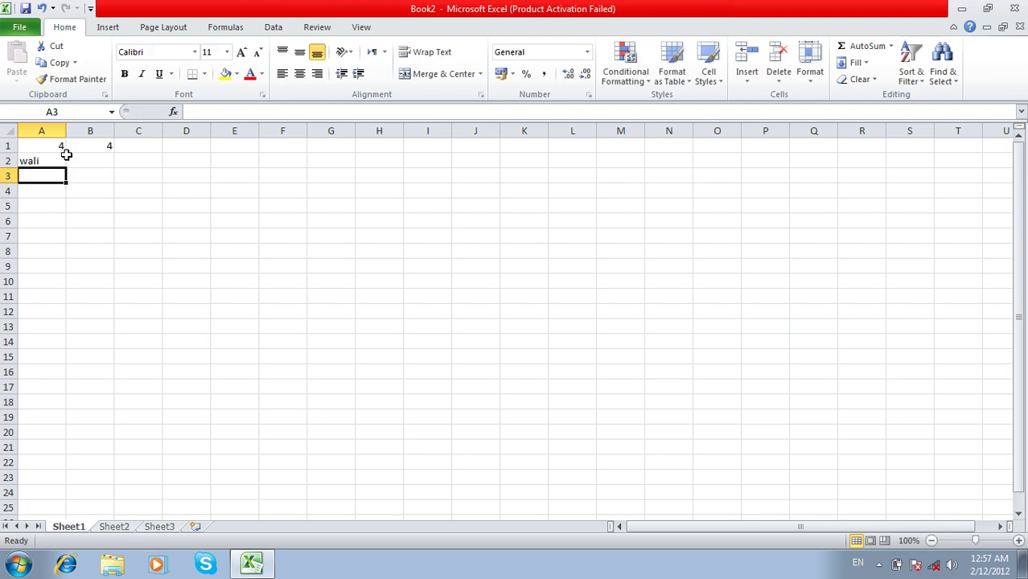
click(59, 161)
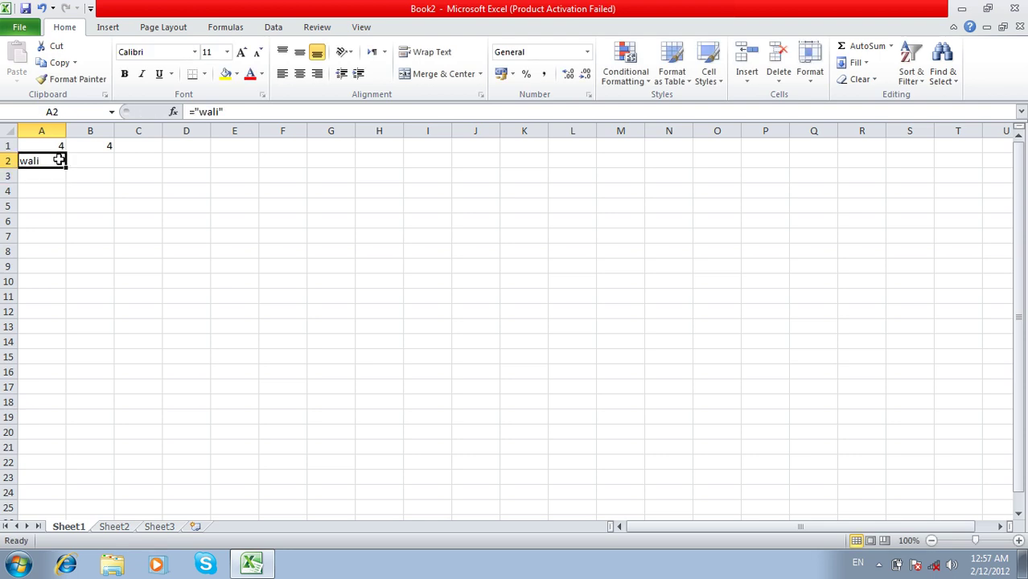
click(318, 76)
Step: Type the same name as plain text in B2, right-align it, and compare with A2
click(113, 161)
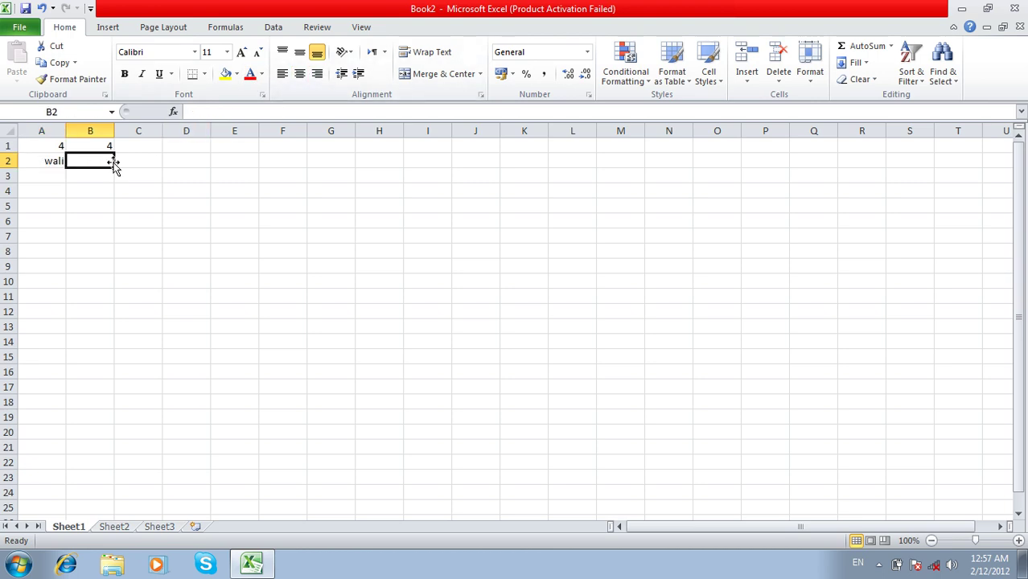
text(wlaali)
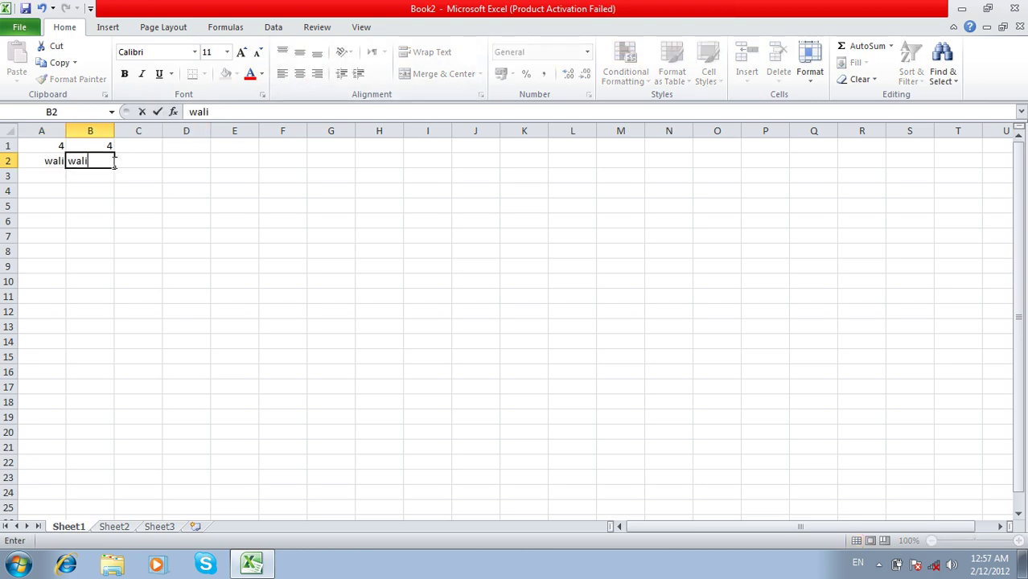
key(Return)
click(86, 160)
click(317, 74)
click(54, 162)
click(103, 162)
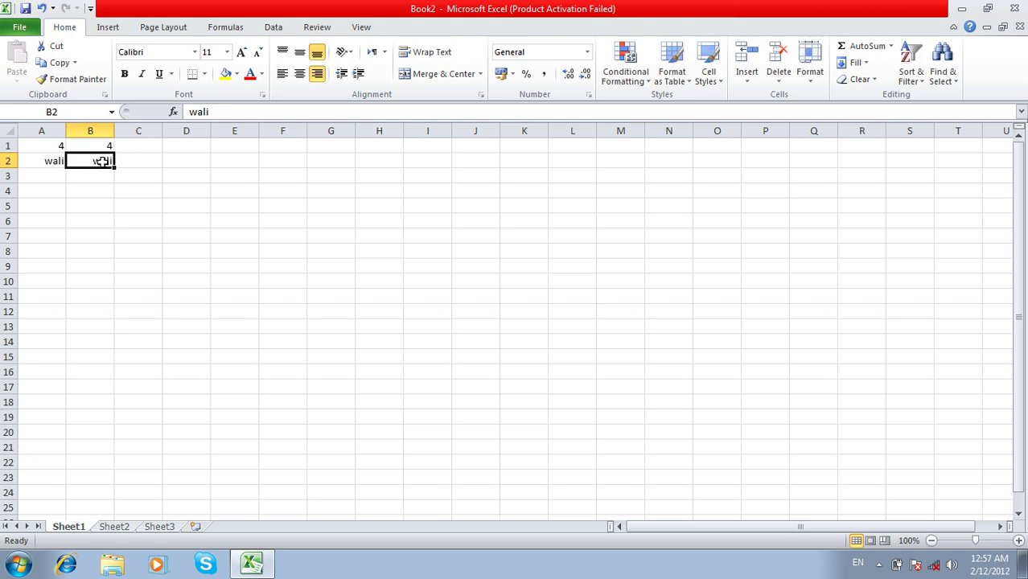
click(318, 263)
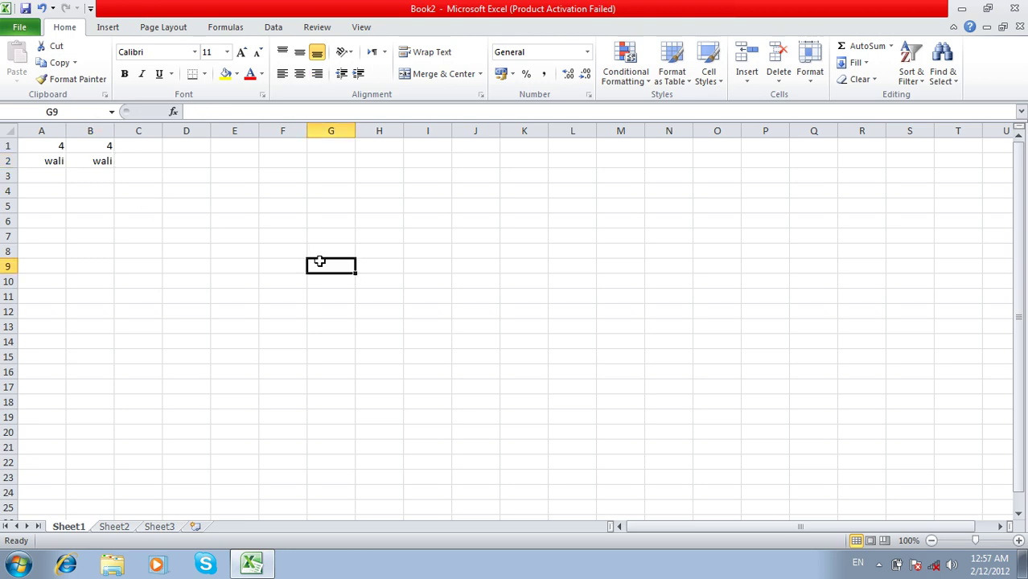
key(ctrl+g)
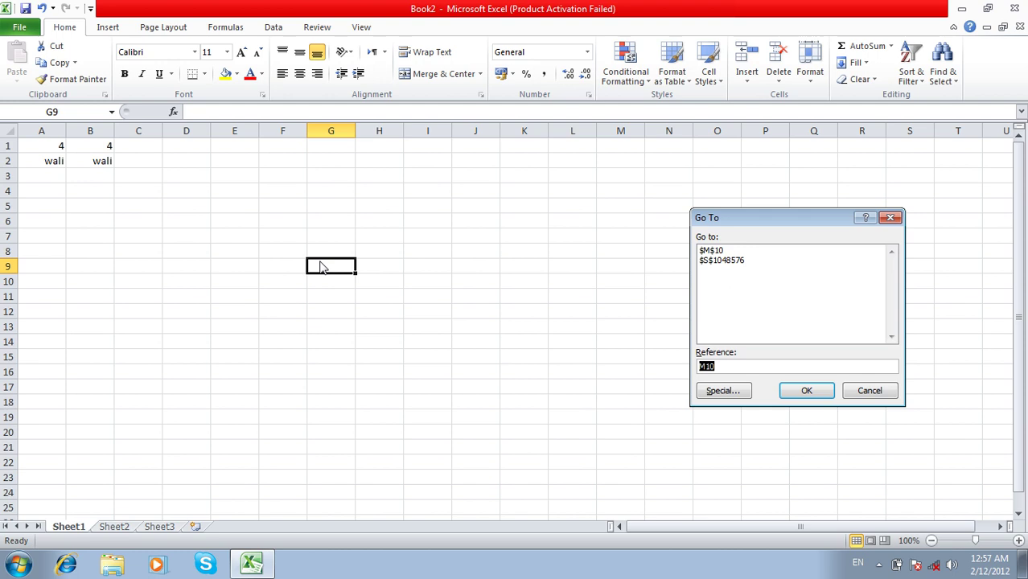
Step: Select only the text formula in A2 via Go To Special > Formulas with just Text checked
click(714, 393)
click(715, 259)
click(737, 274)
click(737, 300)
click(732, 316)
click(805, 413)
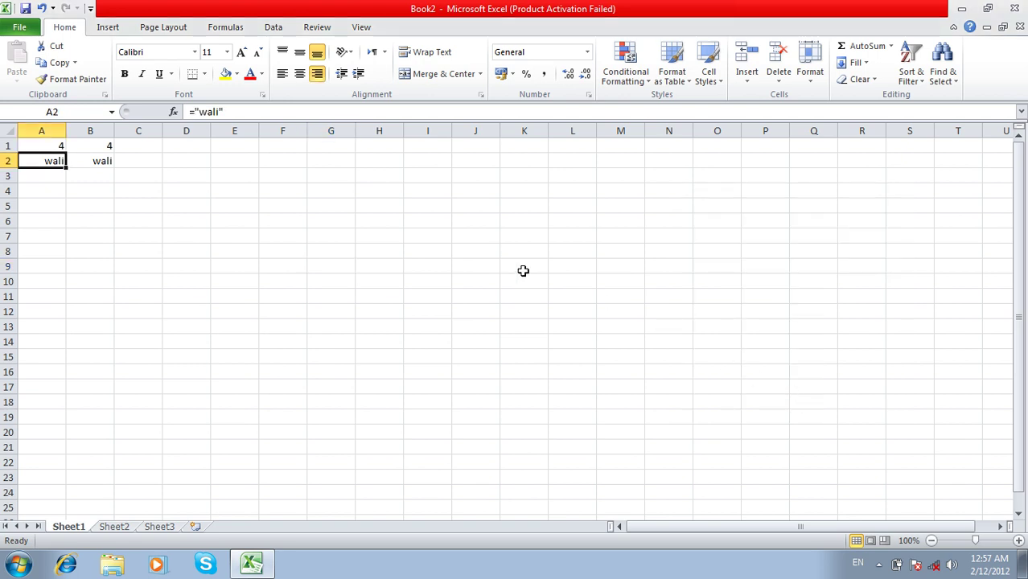
click(494, 256)
Step: Select only the typed text in B2 via Go To Special > Constants with just Text checked
key(F5)
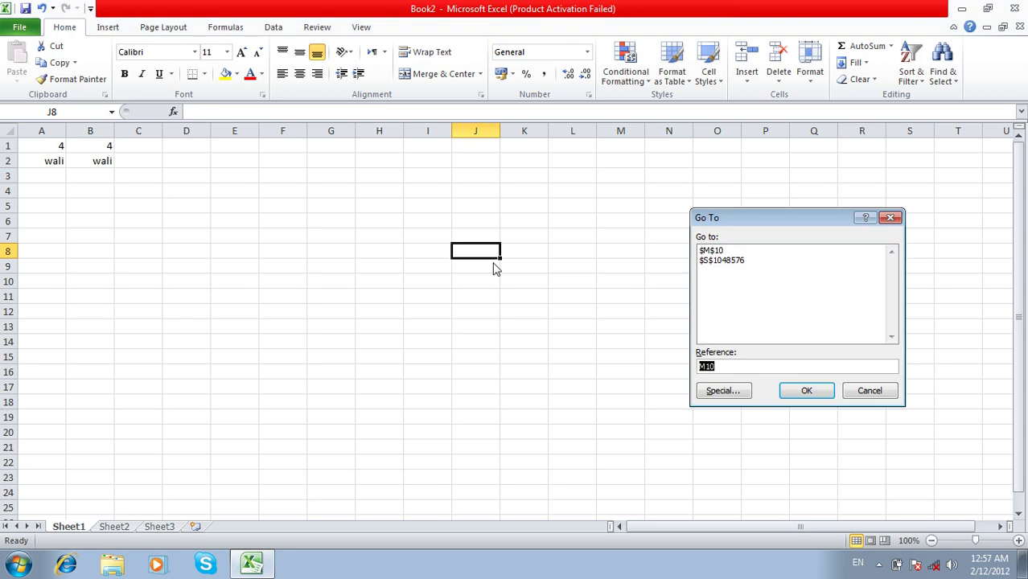
key(alt+s)
click(730, 244)
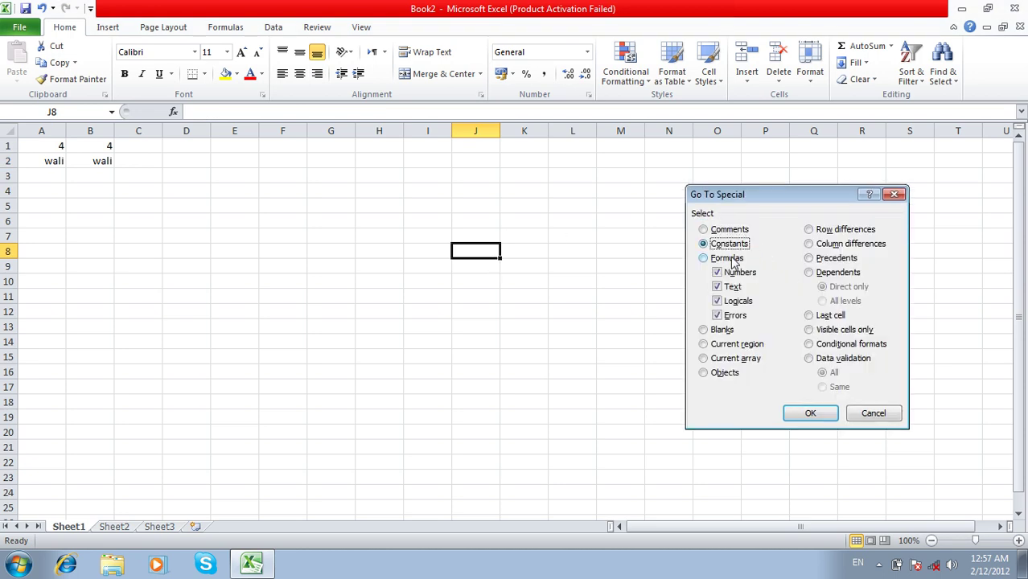
click(730, 272)
click(733, 303)
click(735, 317)
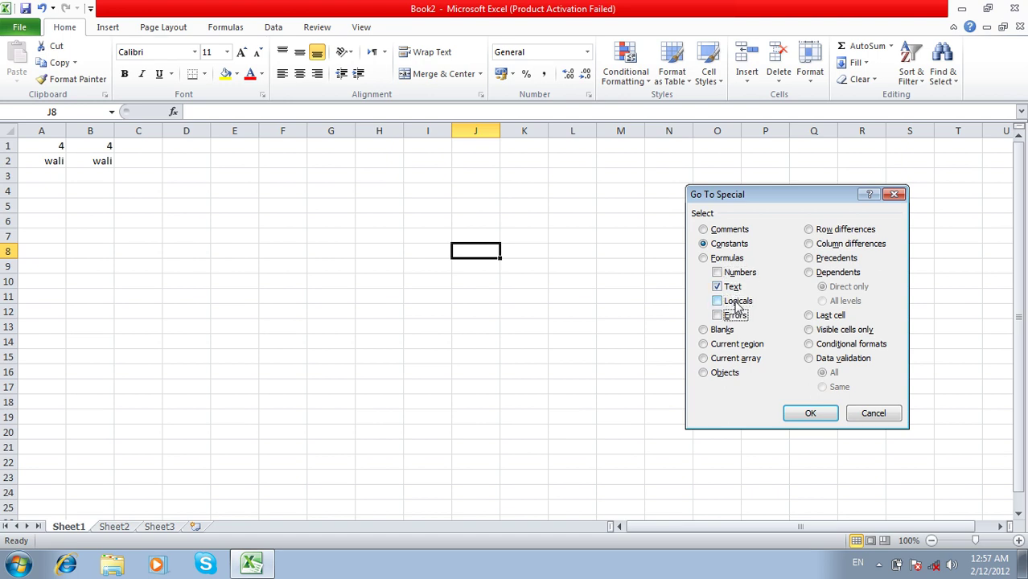
click(792, 413)
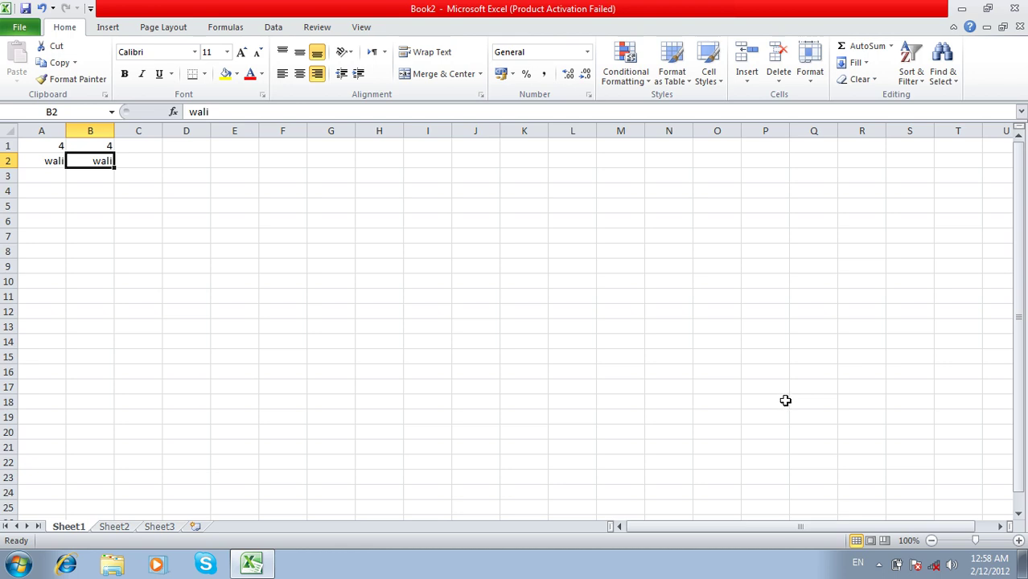
Step: Enter the formula =3>3 in A3 and the value false in B3, both showing FALSE
click(59, 174)
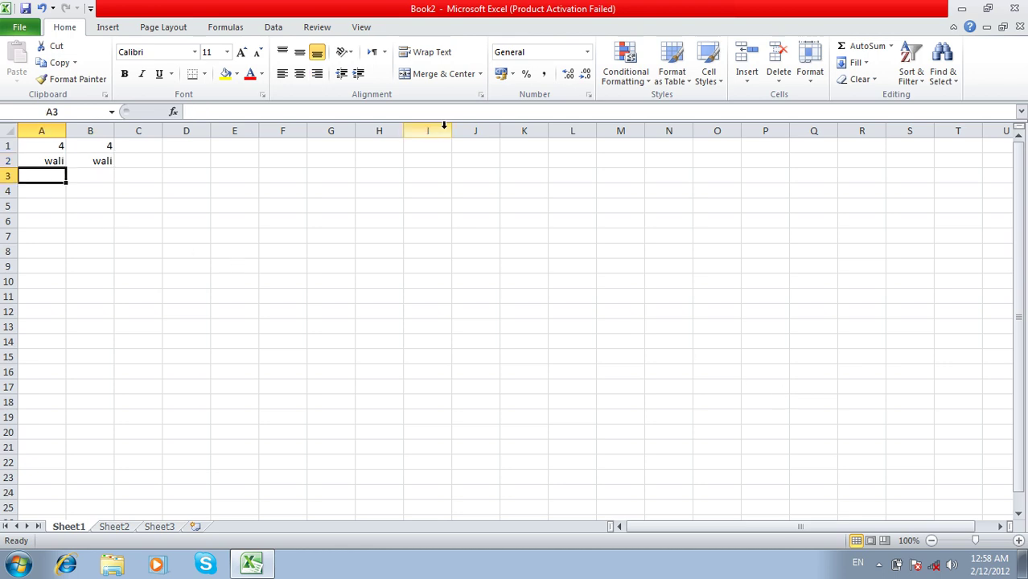
text(=)
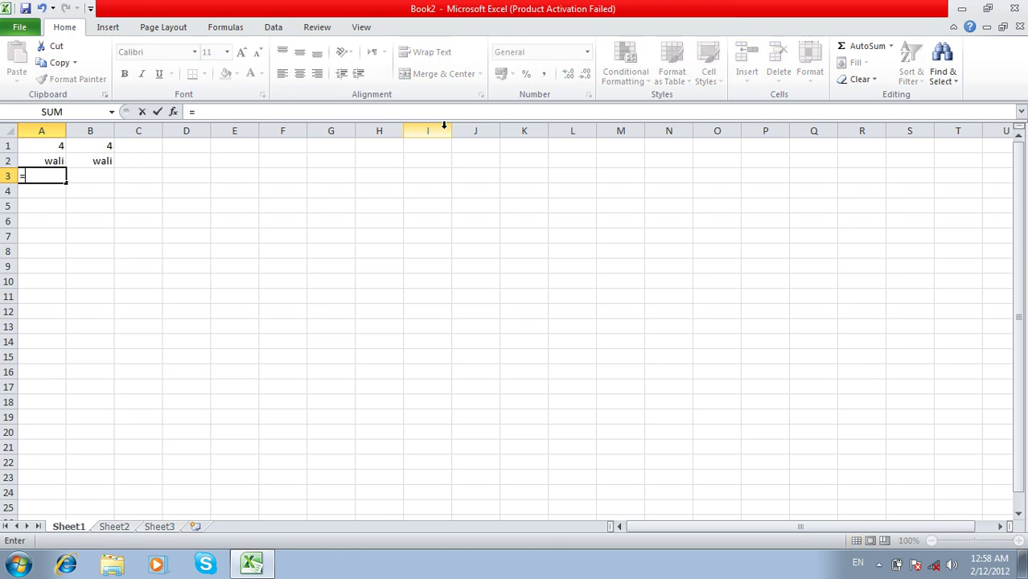
text(3>3)
key(Return)
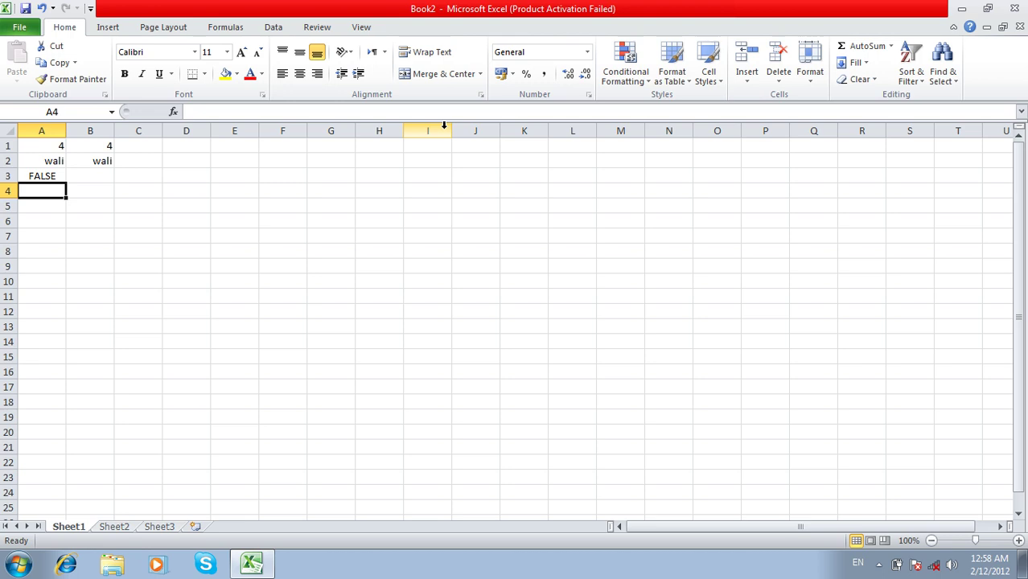
key(Up)
key(Right)
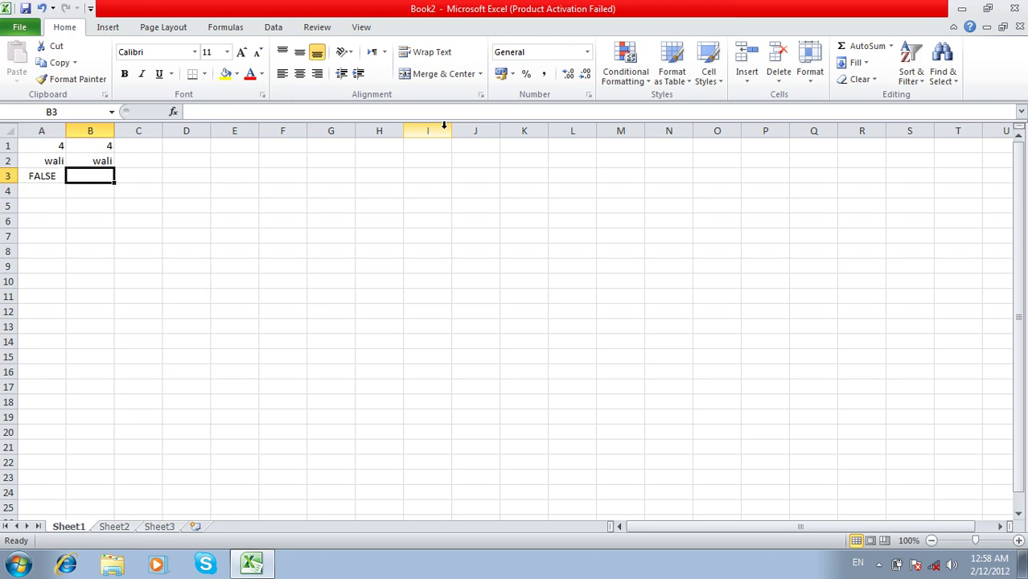
text(fa)
text(lse)
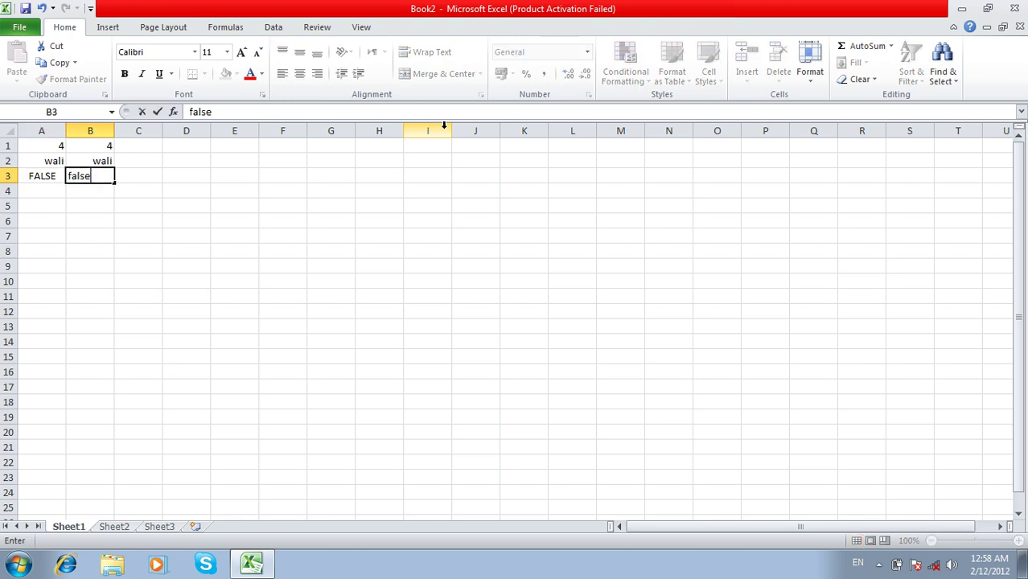
key(Return)
Step: Enter the formula =4=4 in A4 and the value true in B4, both showing TRUE
key(Left)
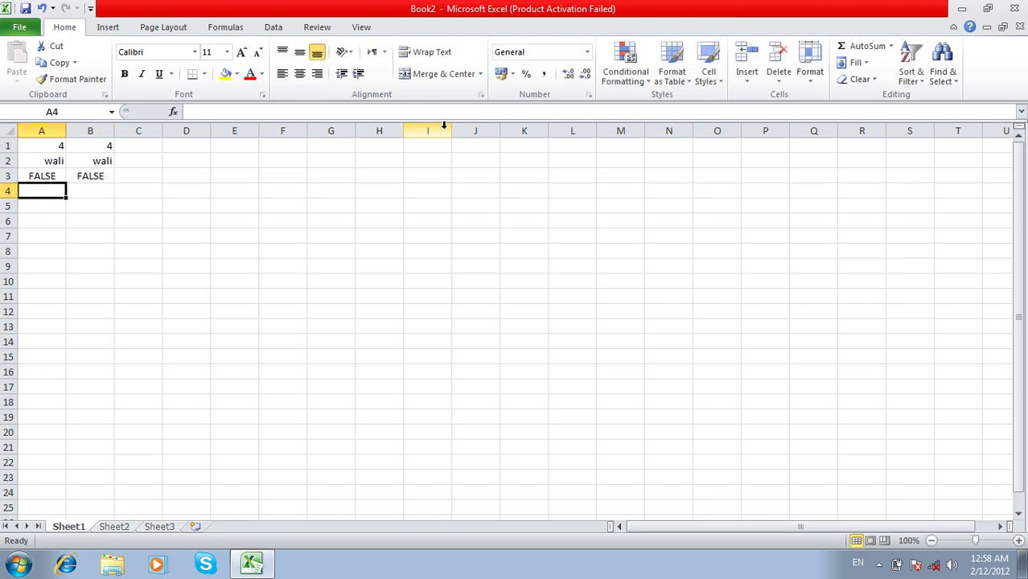
text(=4=4)
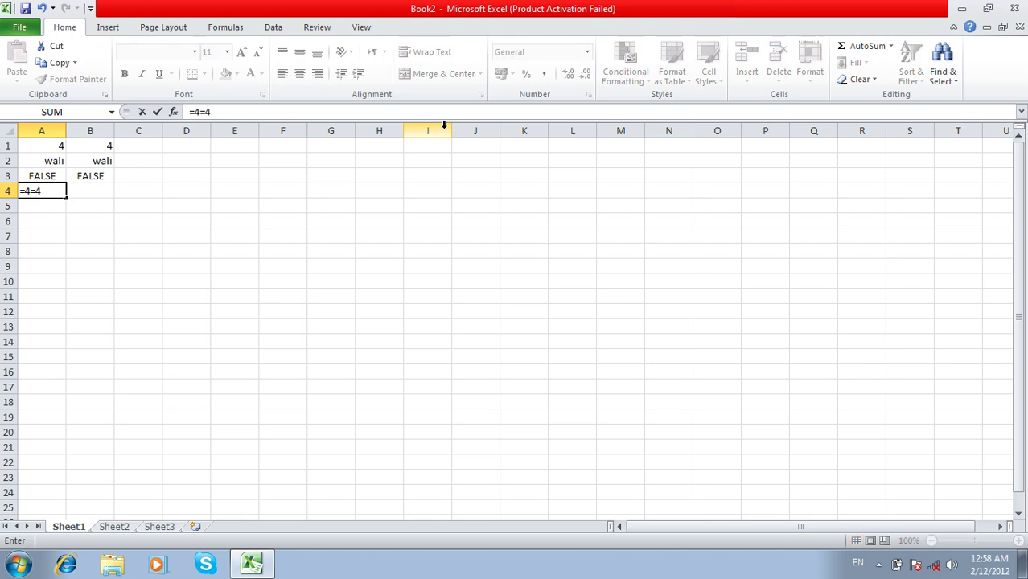
key(Return)
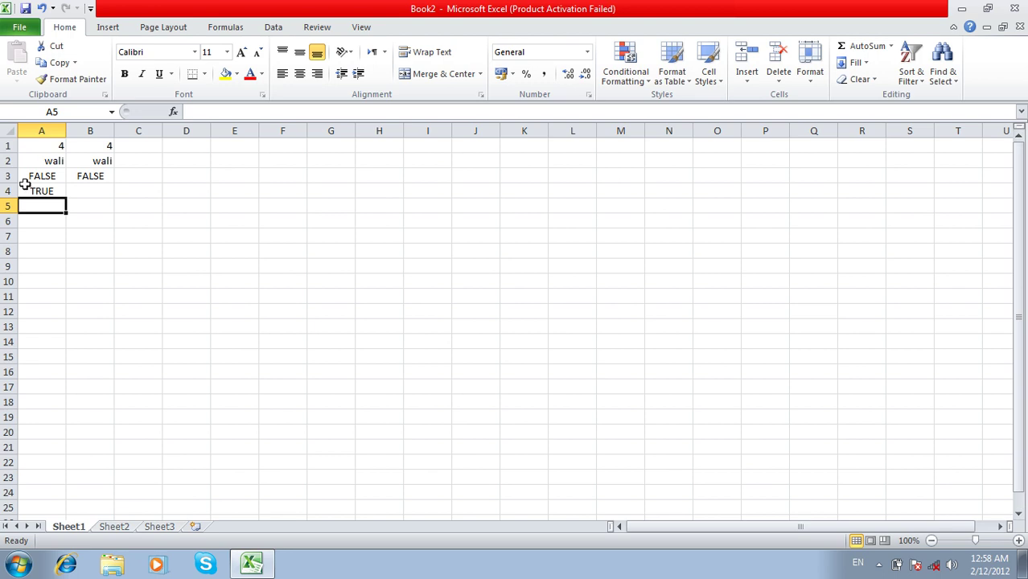
click(89, 186)
text(true)
key(Return)
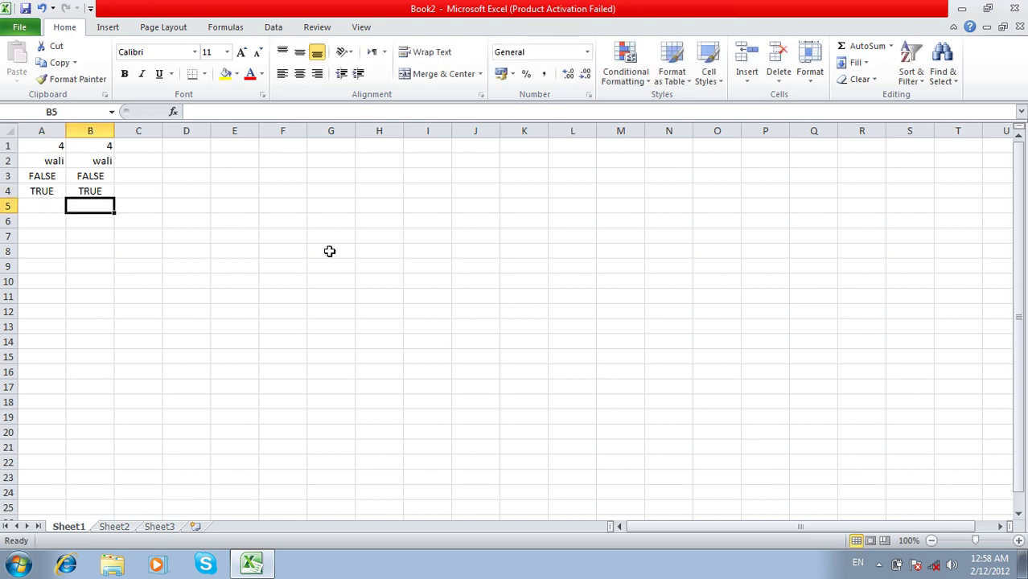
click(449, 255)
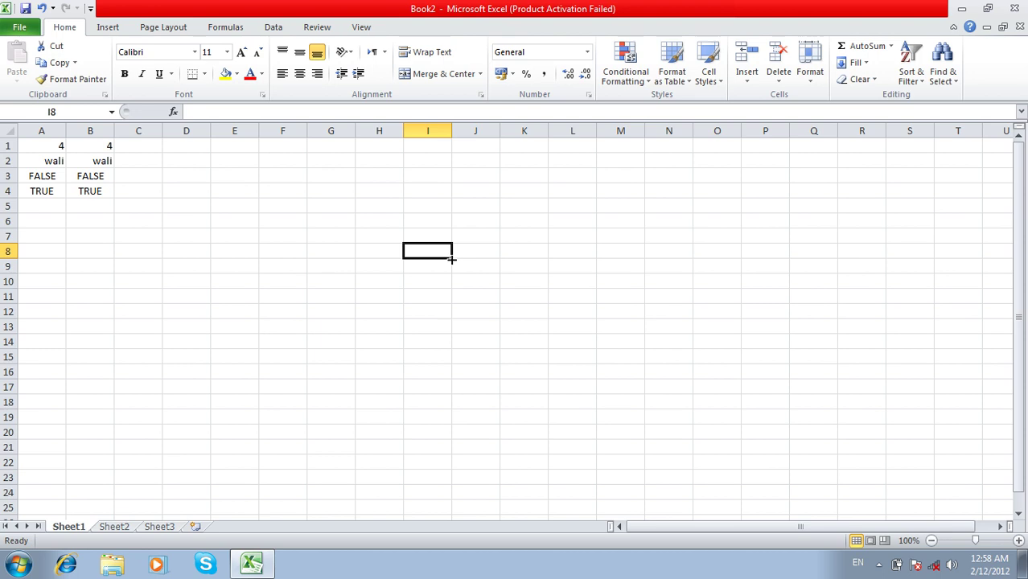
Step: Select the logical formulas A3:A4 with Go To Special > Formulas, only Logicals checked
key(ctrl+g)
key(alt+s)
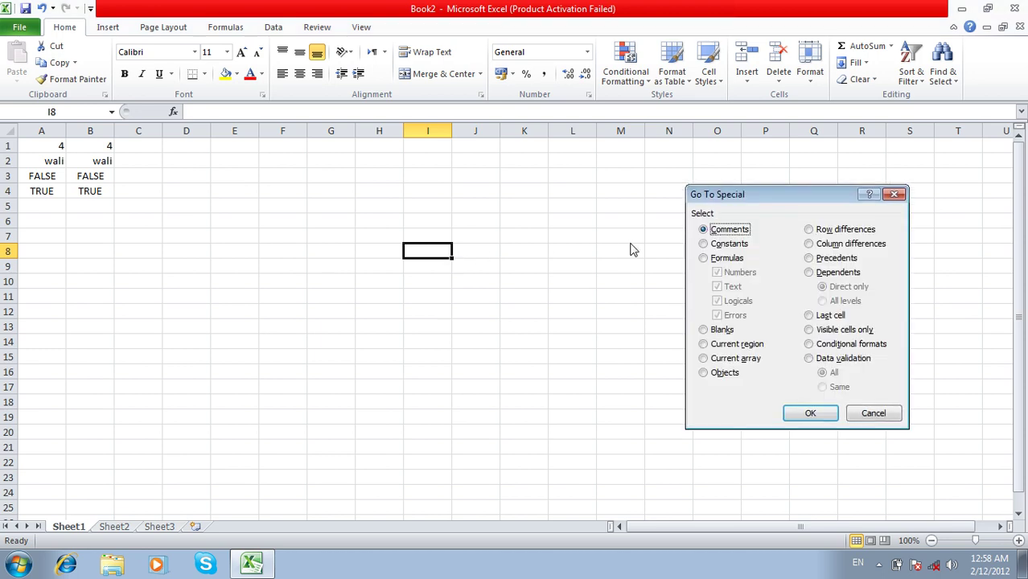
click(705, 258)
click(718, 273)
click(722, 287)
click(738, 318)
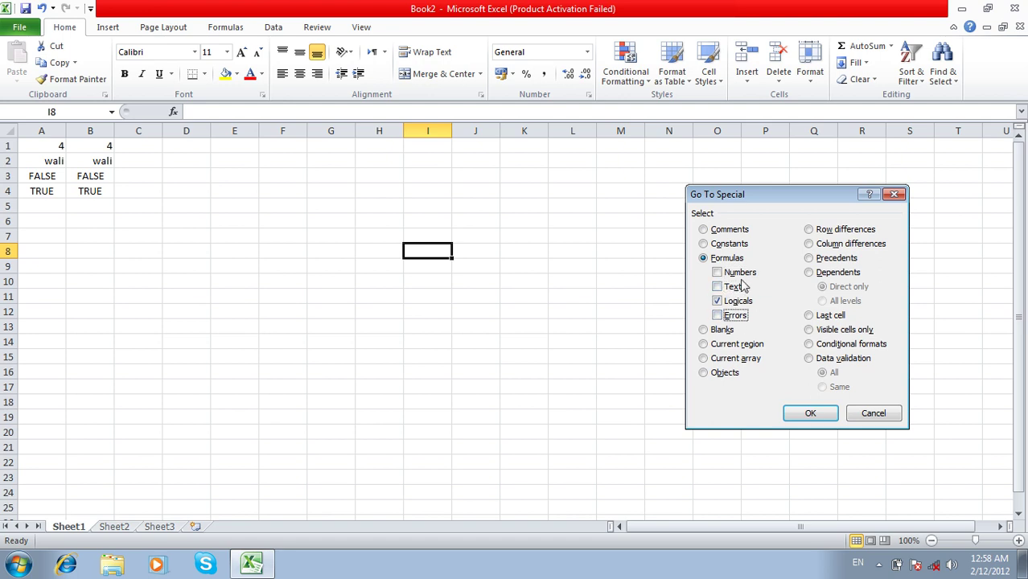
click(799, 414)
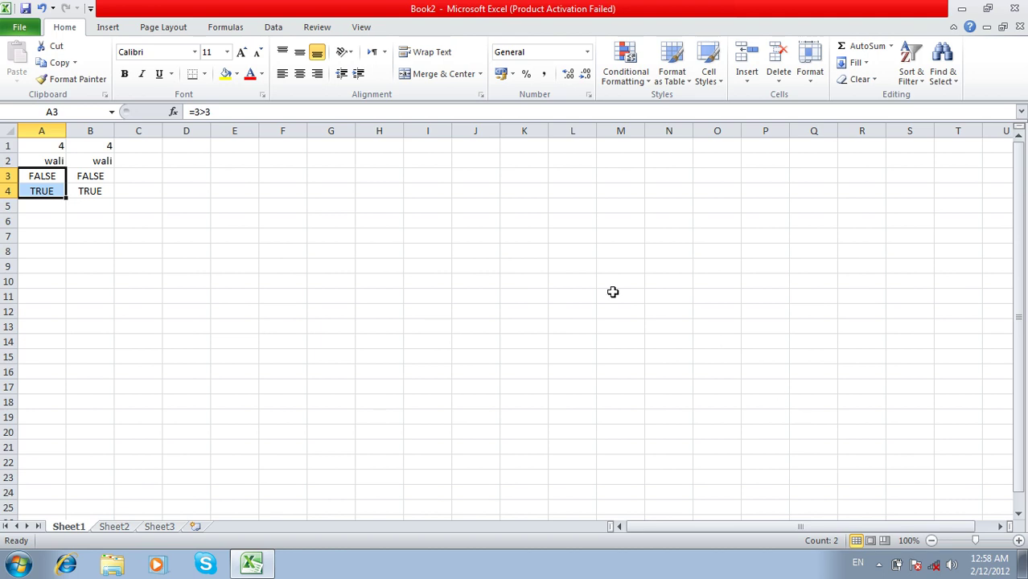
Step: Select the typed logicals B3:B4 with Go To Special > Constants, only Logicals checked, then deselect
click(525, 262)
key(ctrl+g)
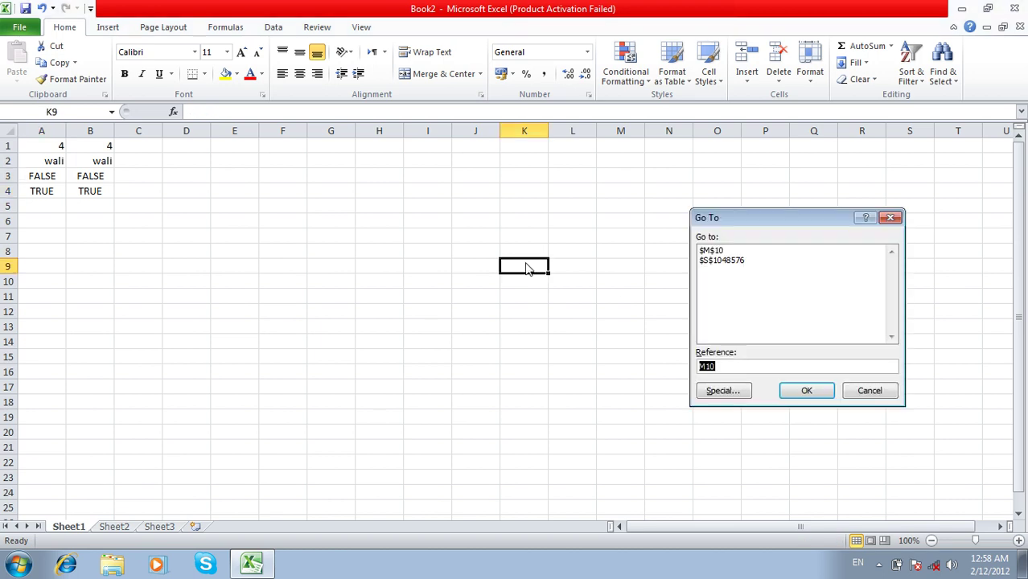
key(alt+s)
click(703, 244)
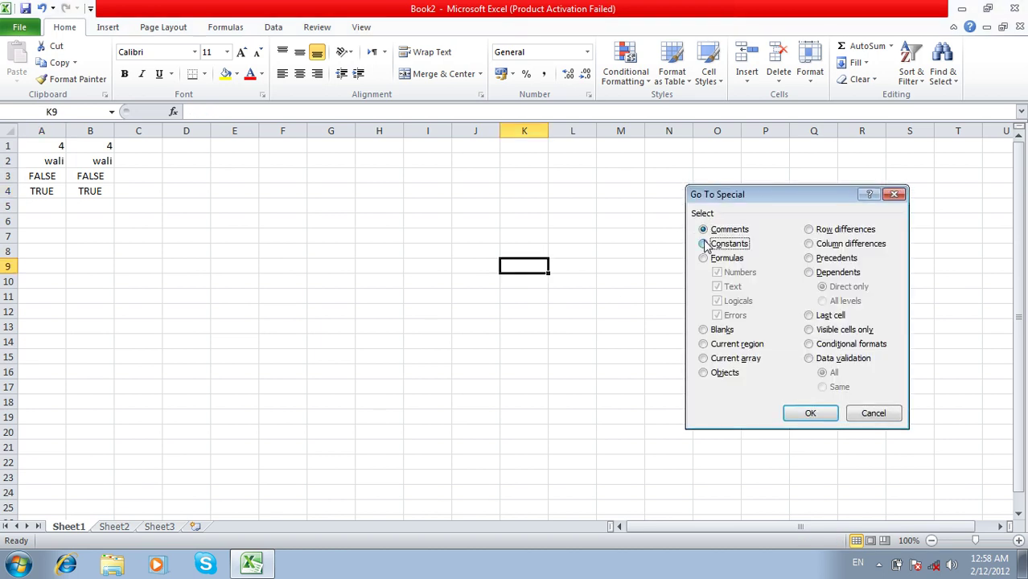
click(717, 271)
click(727, 288)
click(729, 316)
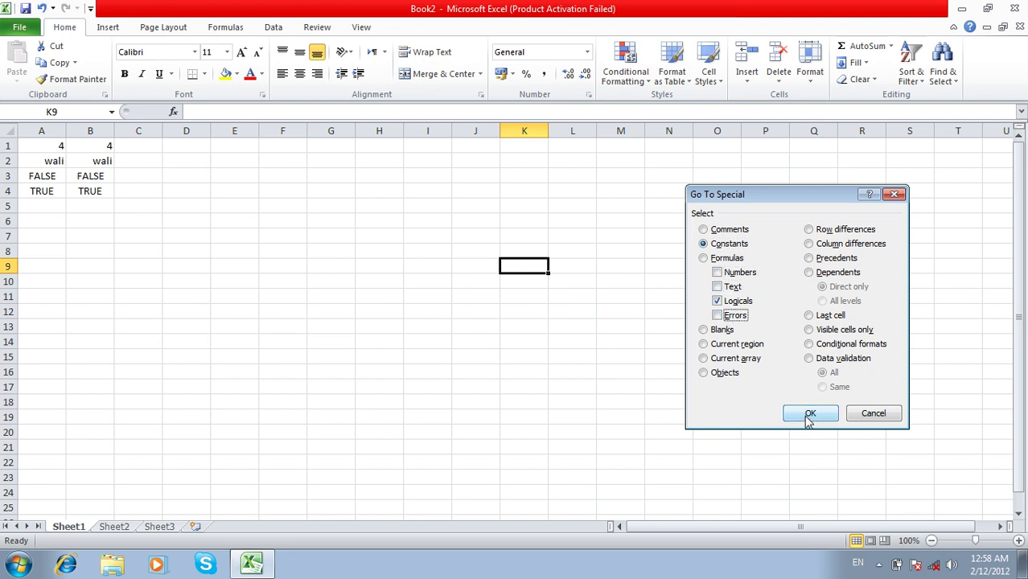
click(806, 414)
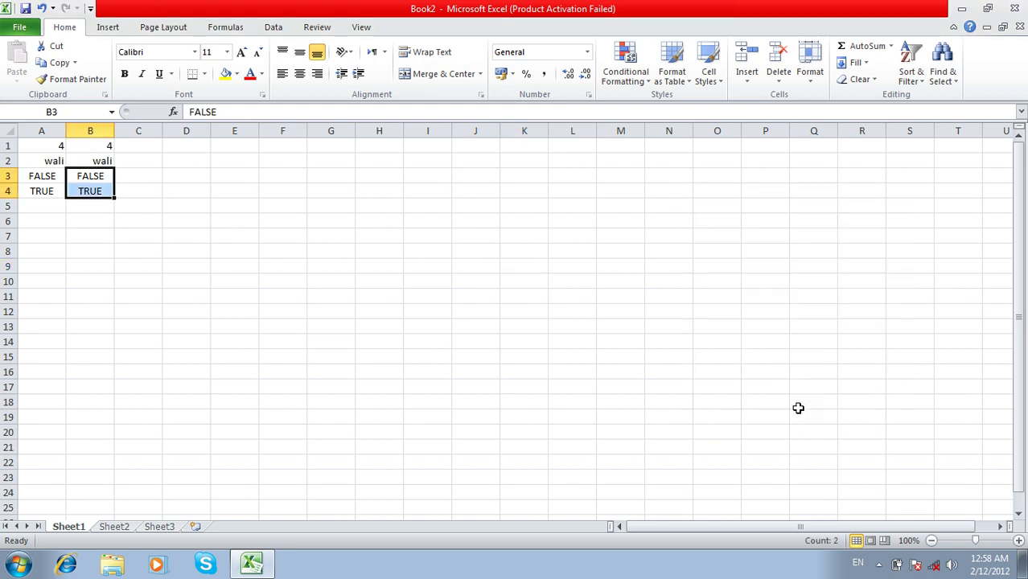
click(577, 292)
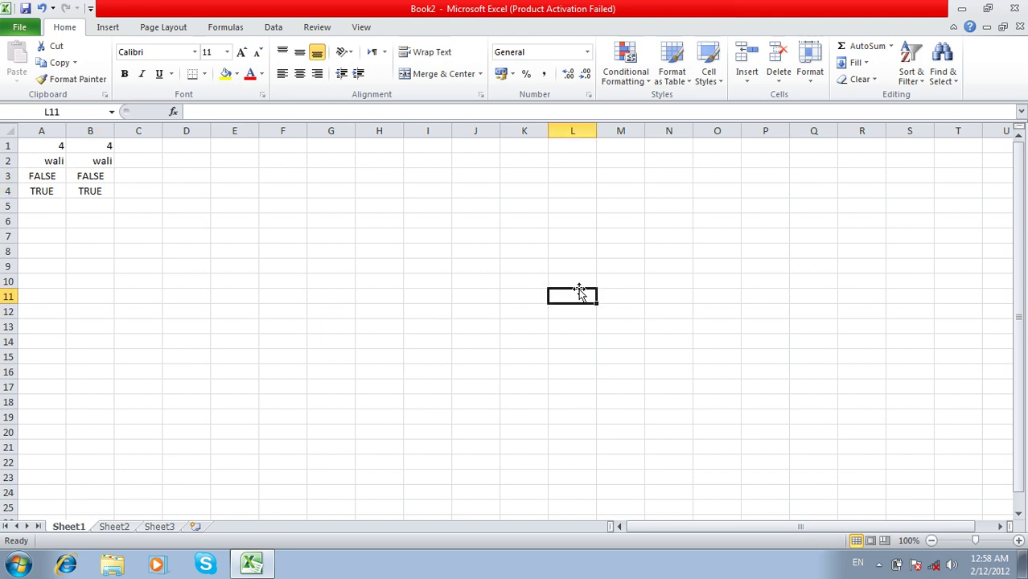
Step: Enter the formula =a+1 in A5, which returns #NAME?
key(F5)
key(alt+s)
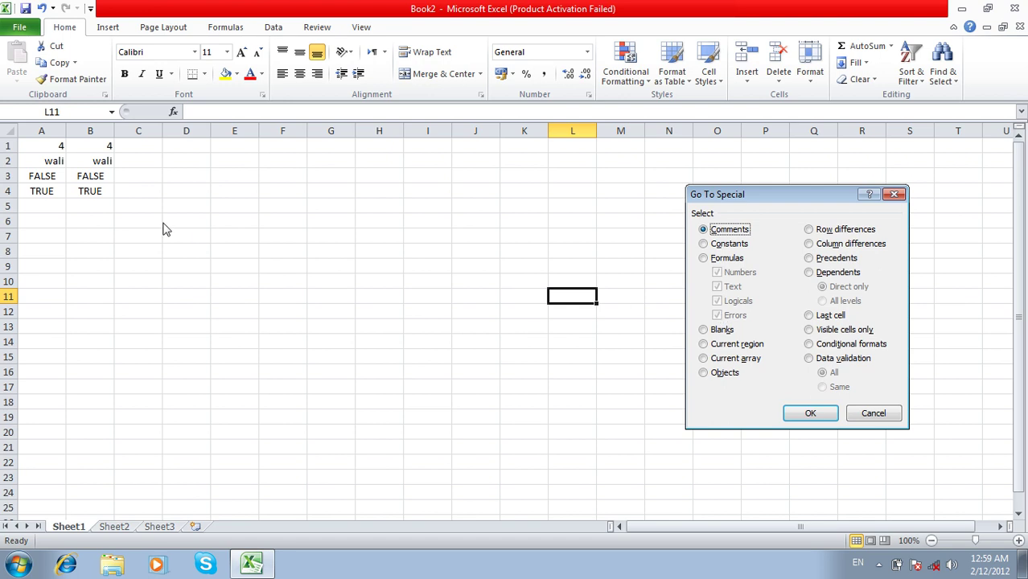
key(Escape)
click(55, 207)
text(=a+1)
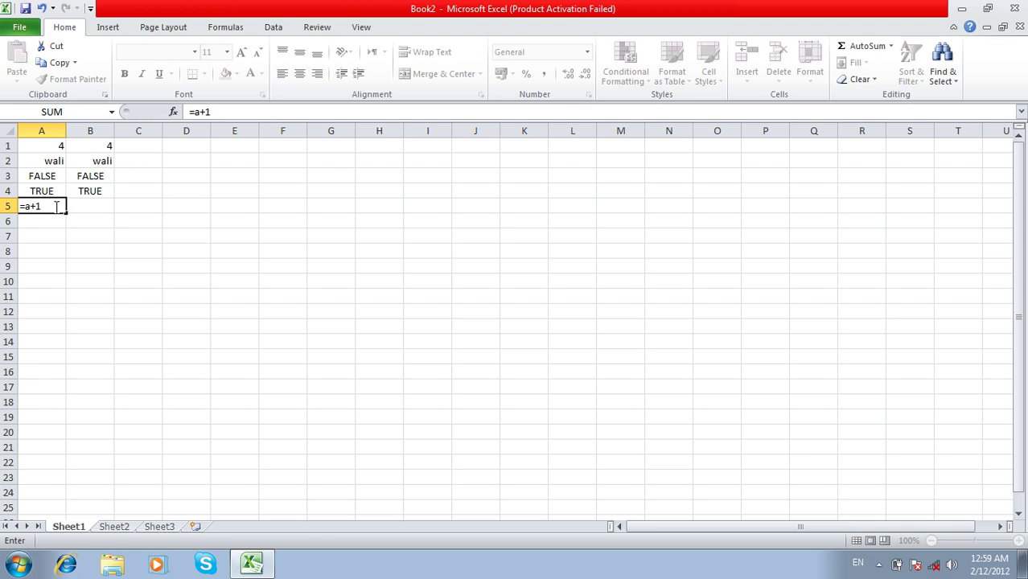
key(Return)
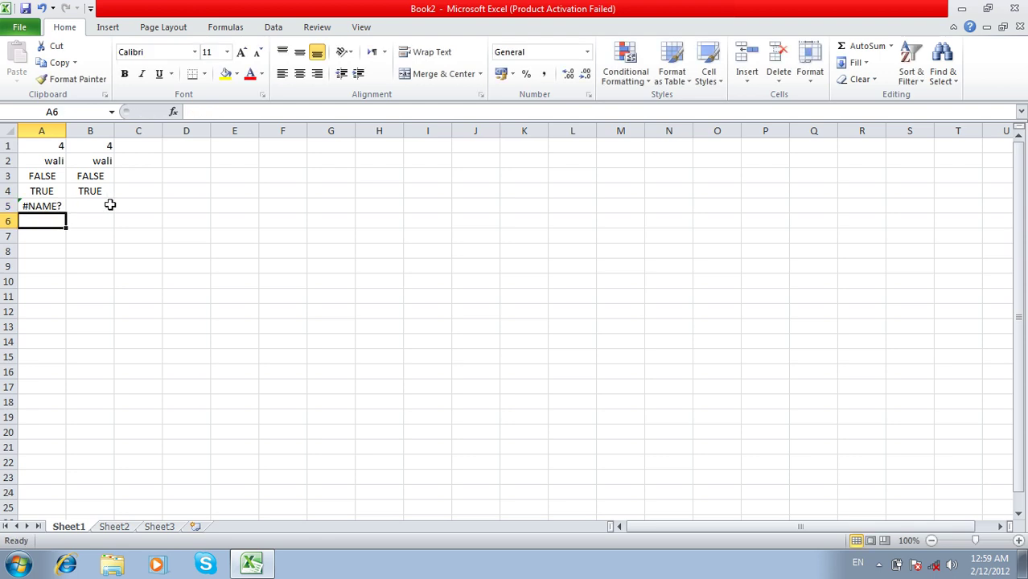
Step: Type the text #NAME? into B5 and compare it with A5's formula and error options
click(111, 205)
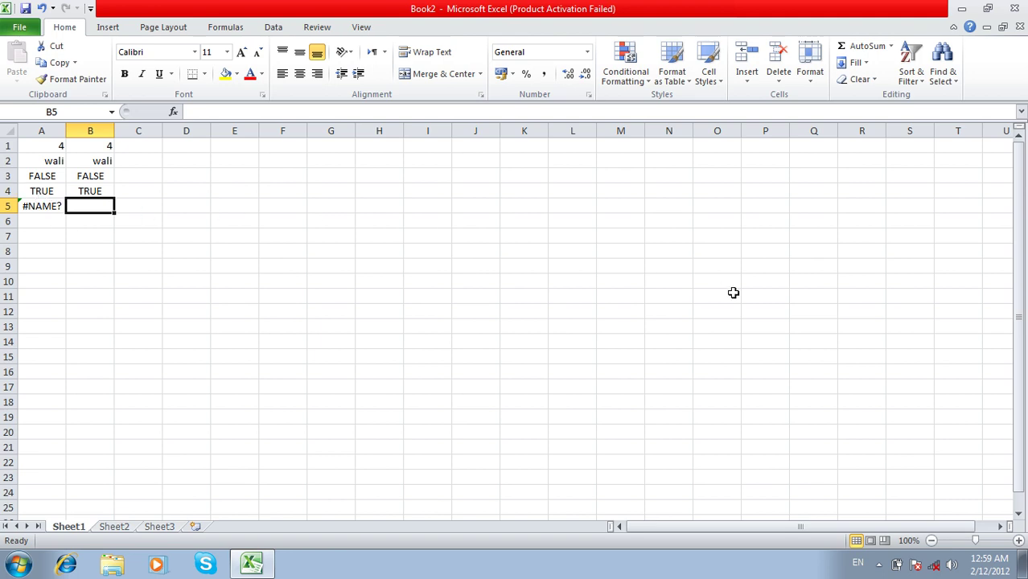
text(#)
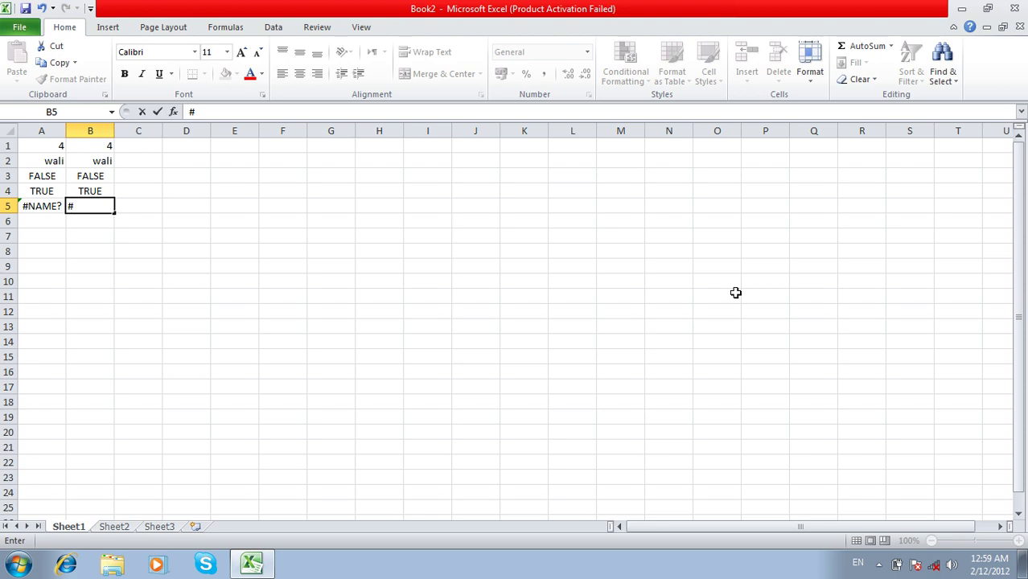
text(Name)
text(?)
key(Return)
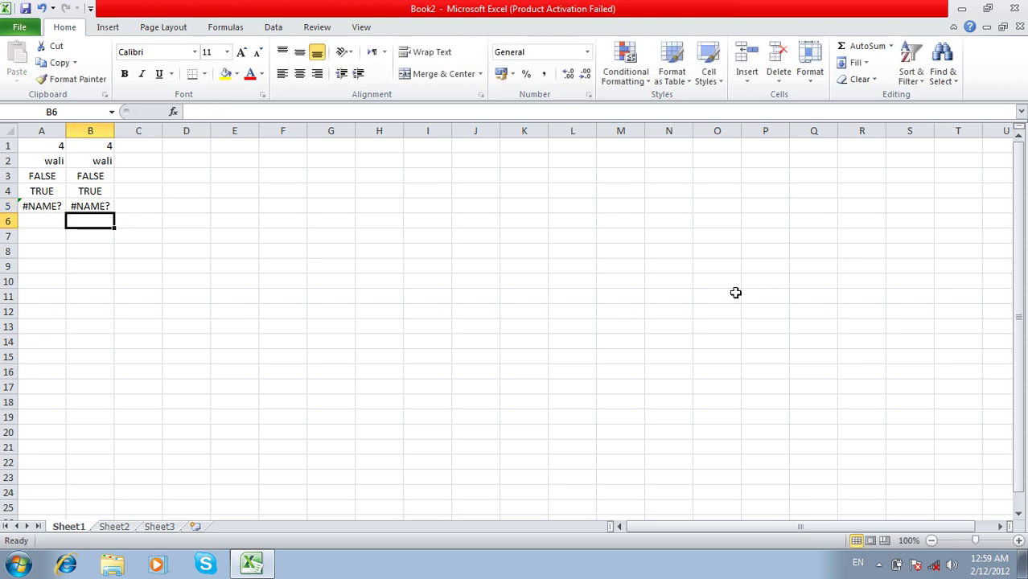
click(98, 208)
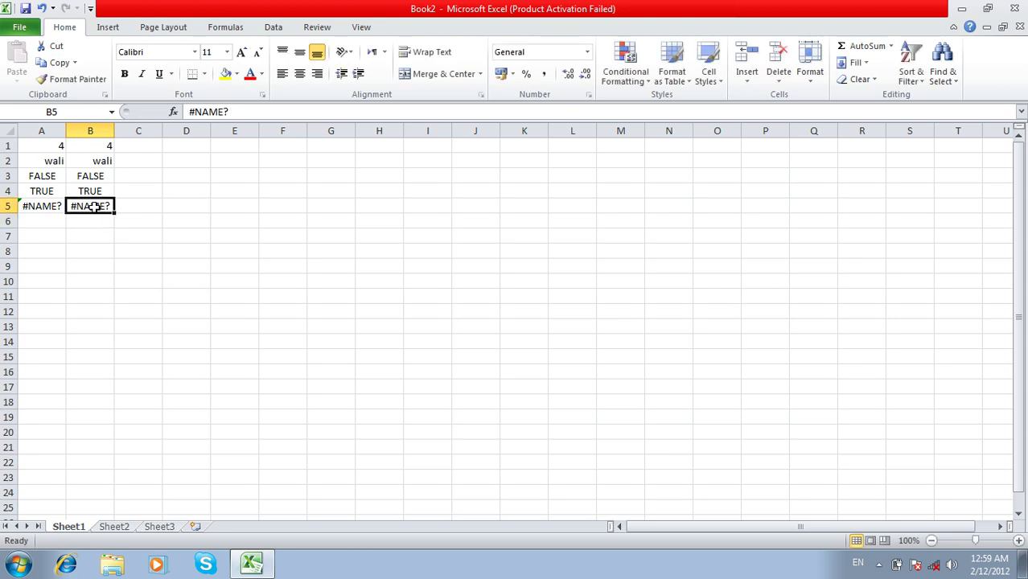
click(38, 204)
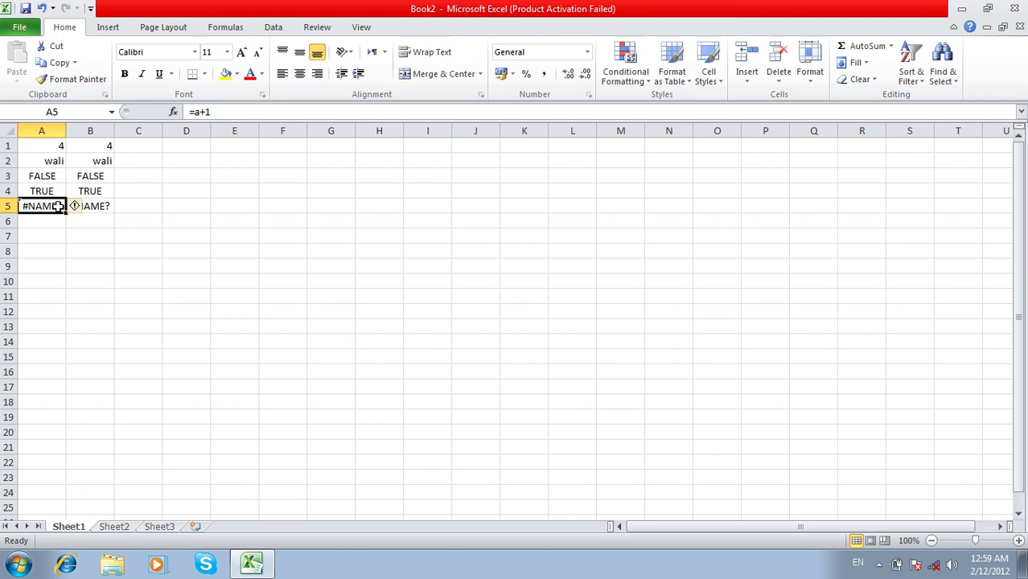
click(77, 208)
click(104, 208)
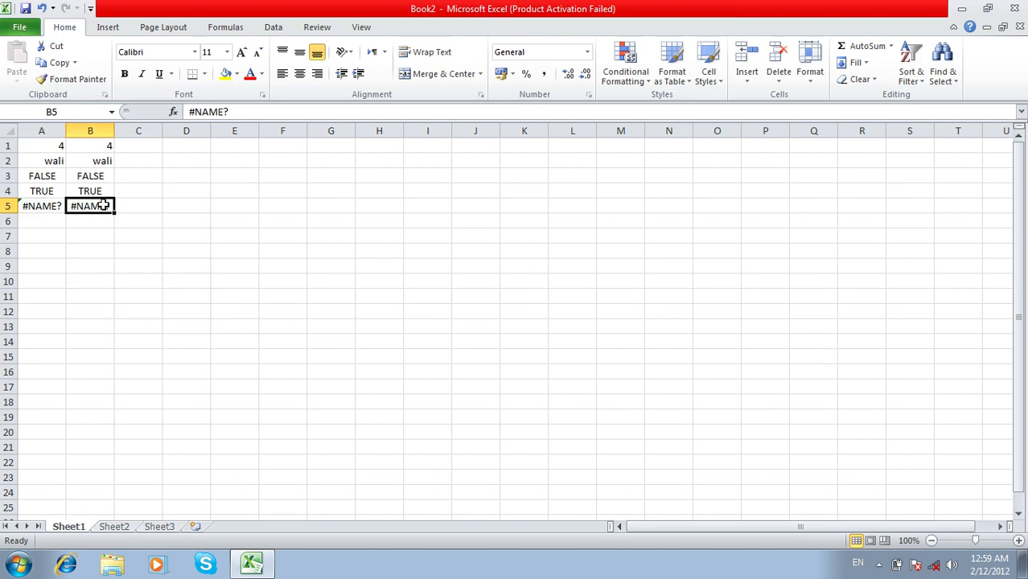
click(826, 329)
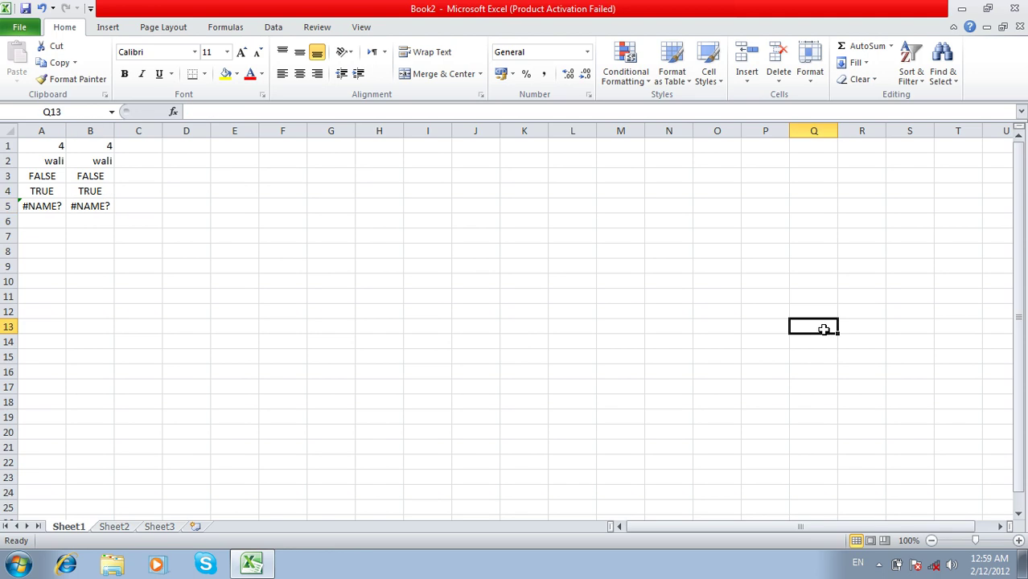
Step: Select the formula error cell A5 via Go To Special > Formulas with only Errors checked
key(ctrl+g)
key(alt+s)
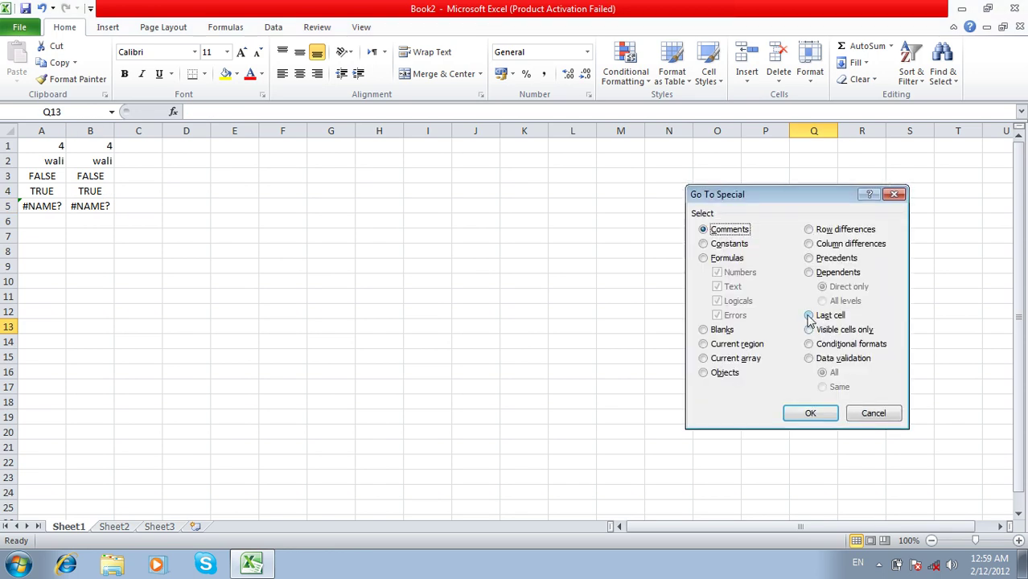
click(736, 259)
click(741, 272)
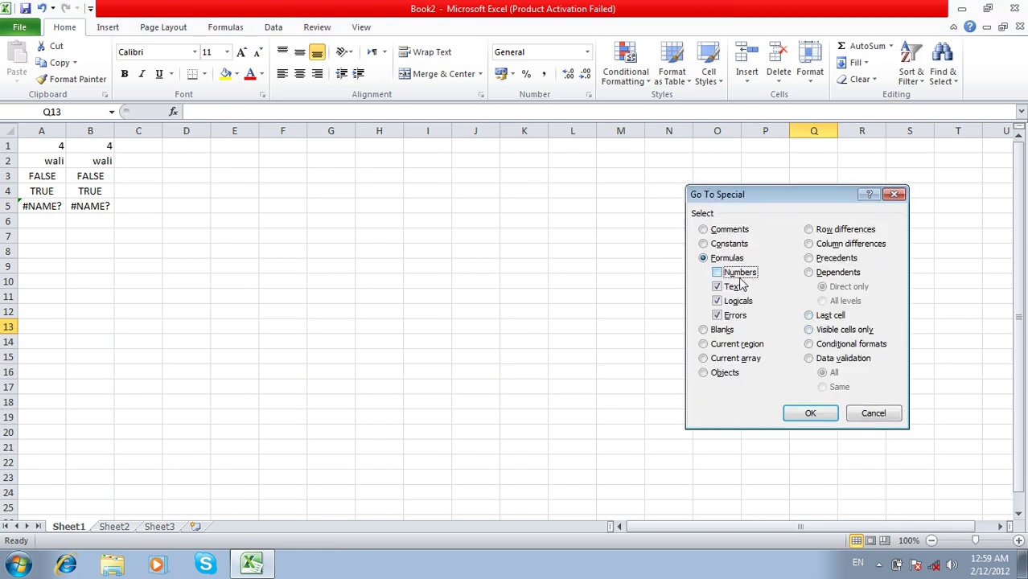
click(733, 286)
click(738, 301)
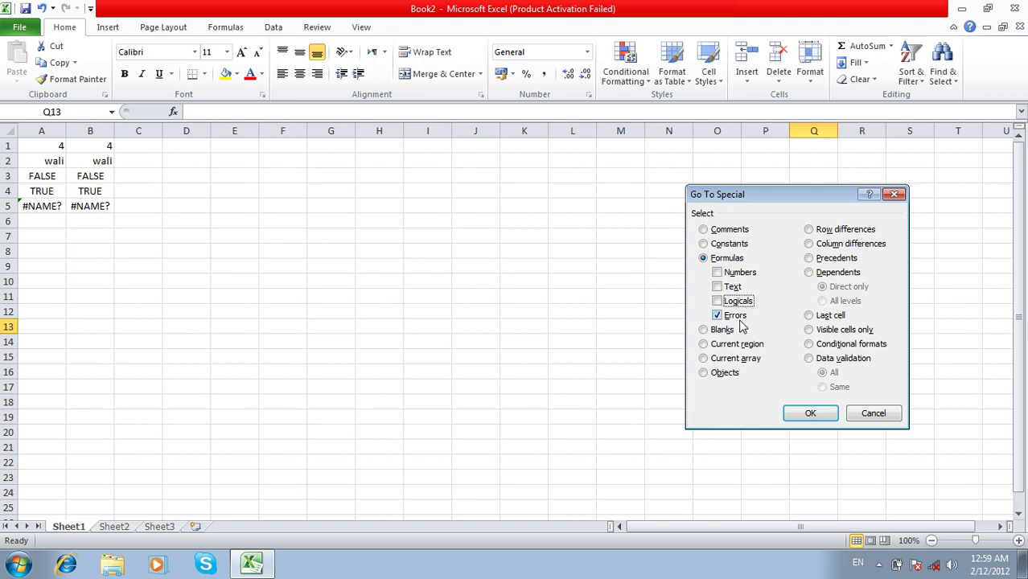
click(797, 415)
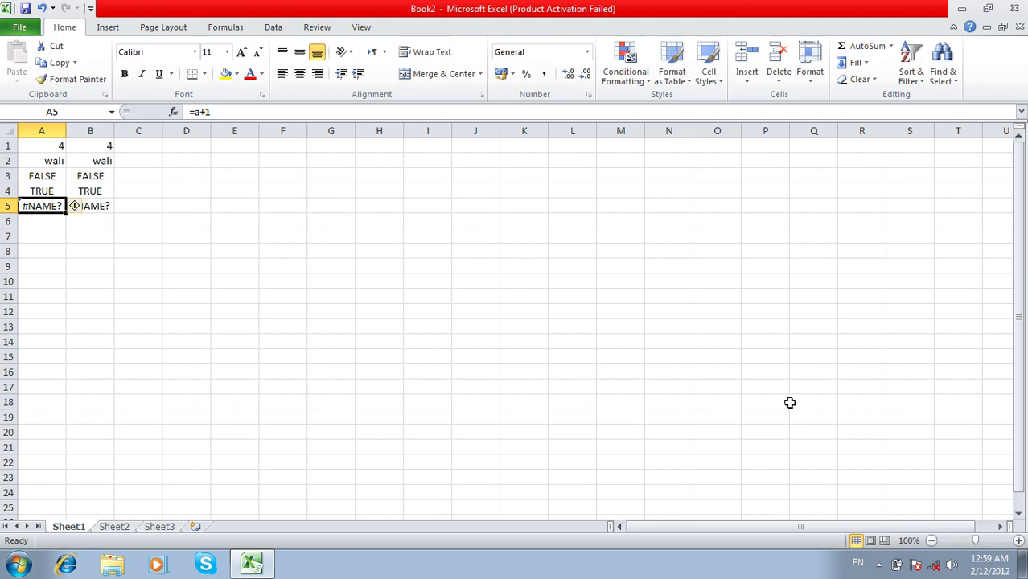
click(621, 292)
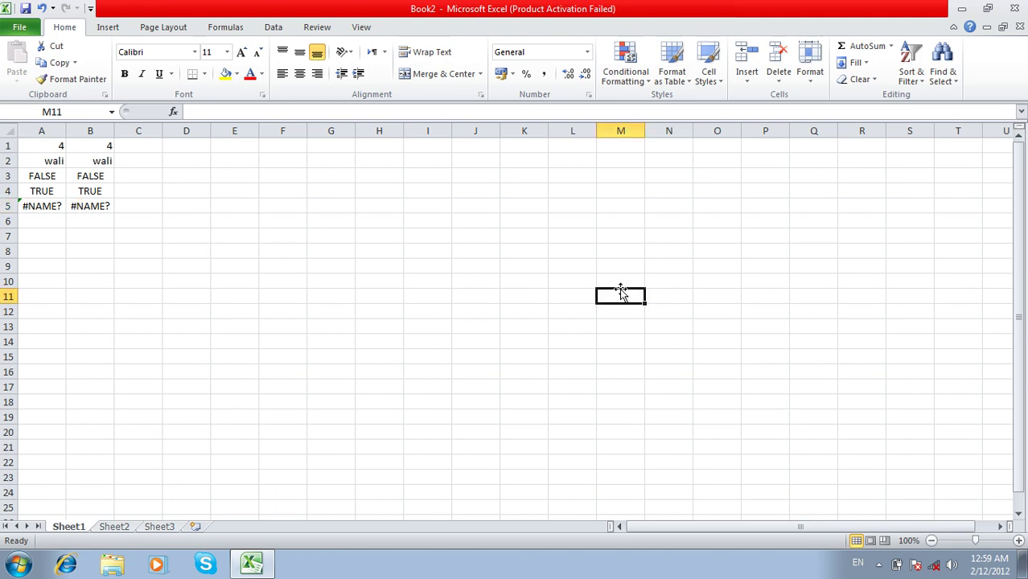
Step: Select the constant error B5 via Go To Special > Constants with only Errors checked
key(ctrl+g)
key(alt+s)
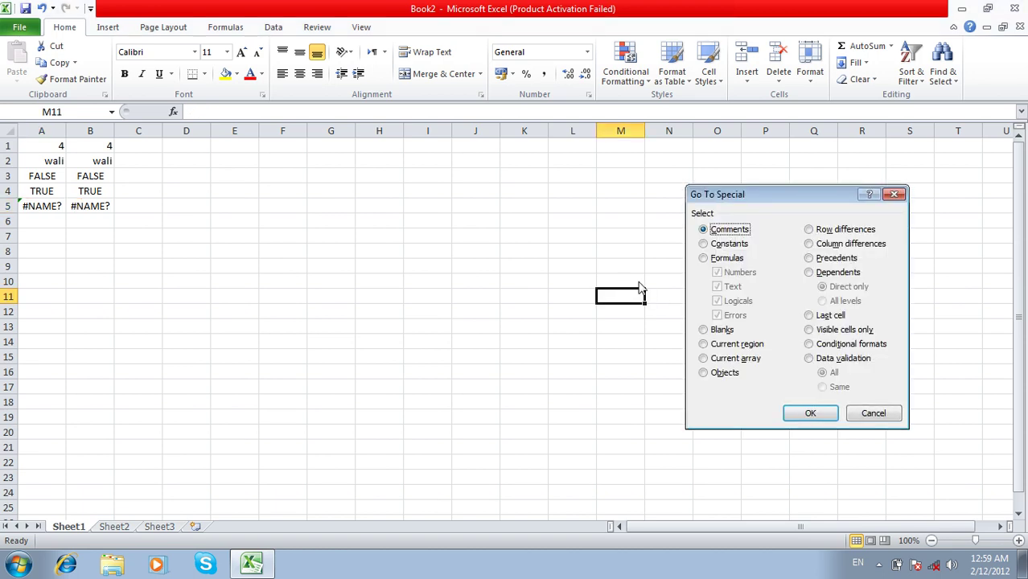
click(746, 245)
click(739, 272)
click(734, 286)
click(736, 302)
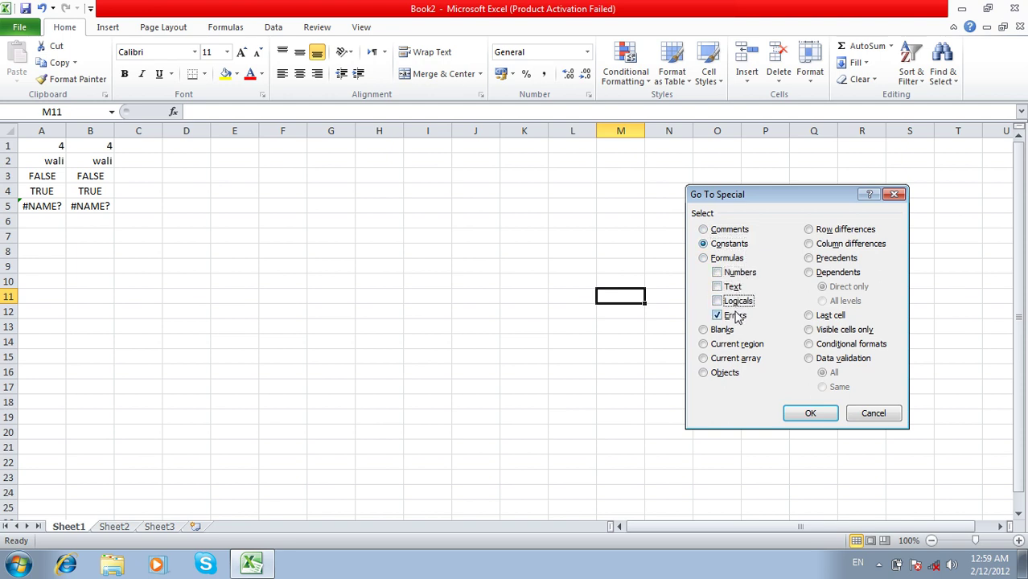
click(799, 413)
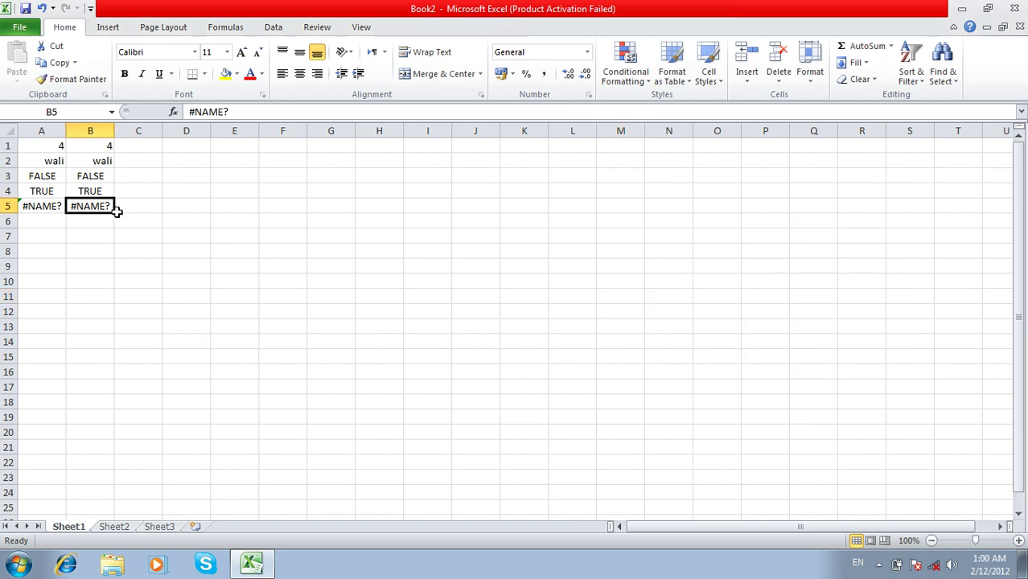
Step: Fill the blocks G4:I14 and B10:E15 with the text asad
click(579, 233)
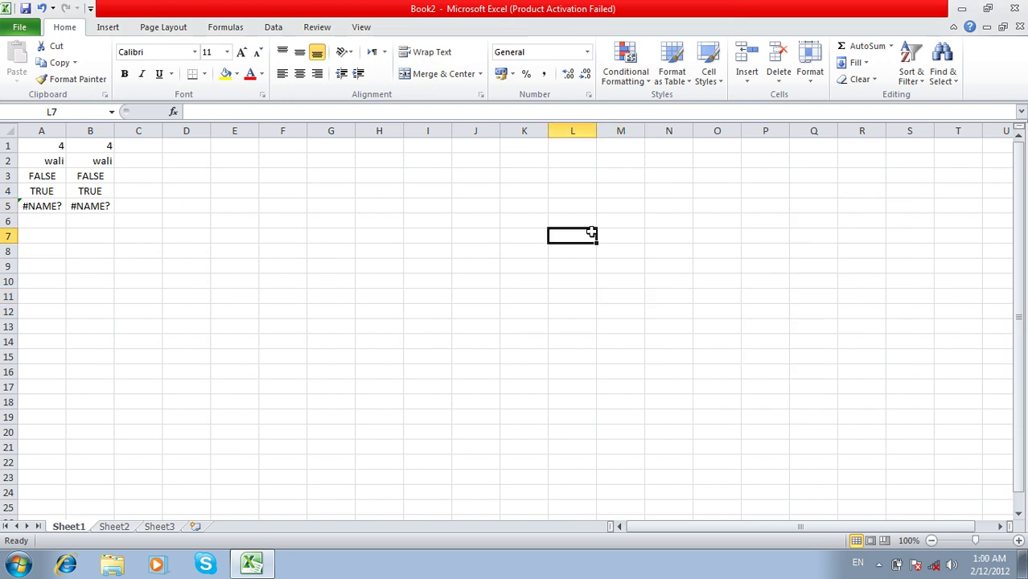
key(F5)
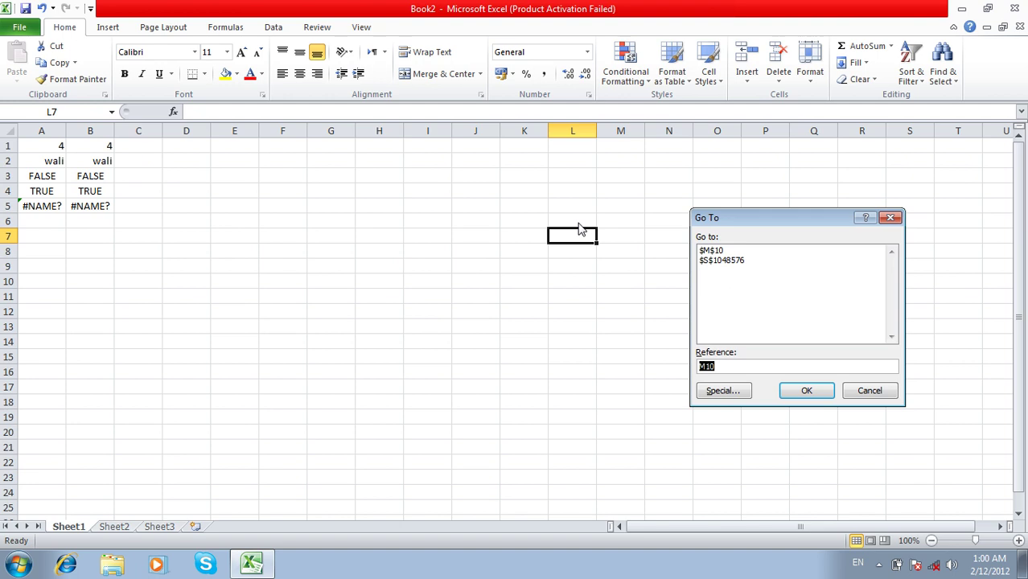
key(alt+s)
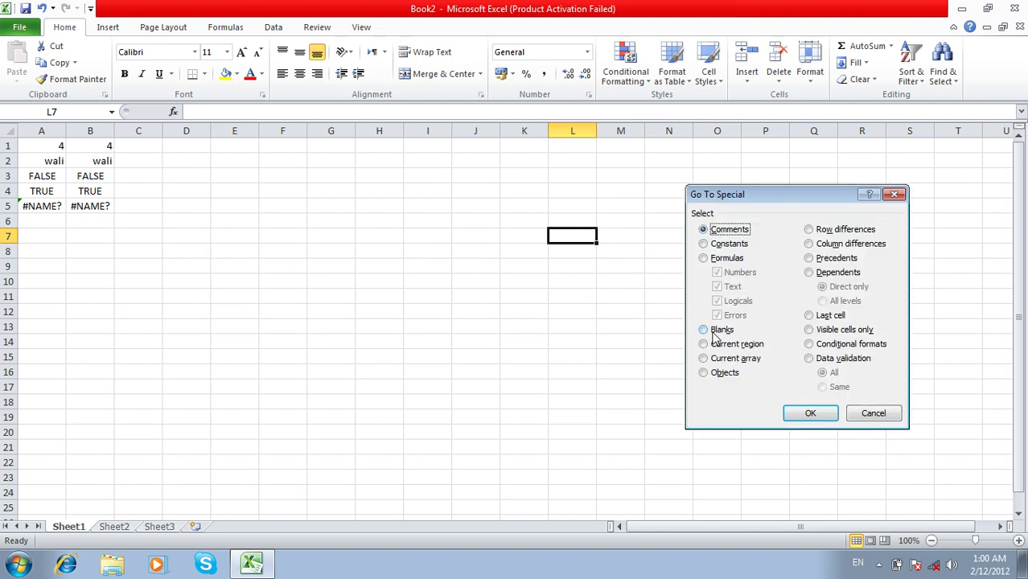
key(Escape)
drag(322, 194, 425, 330)
text(asad)
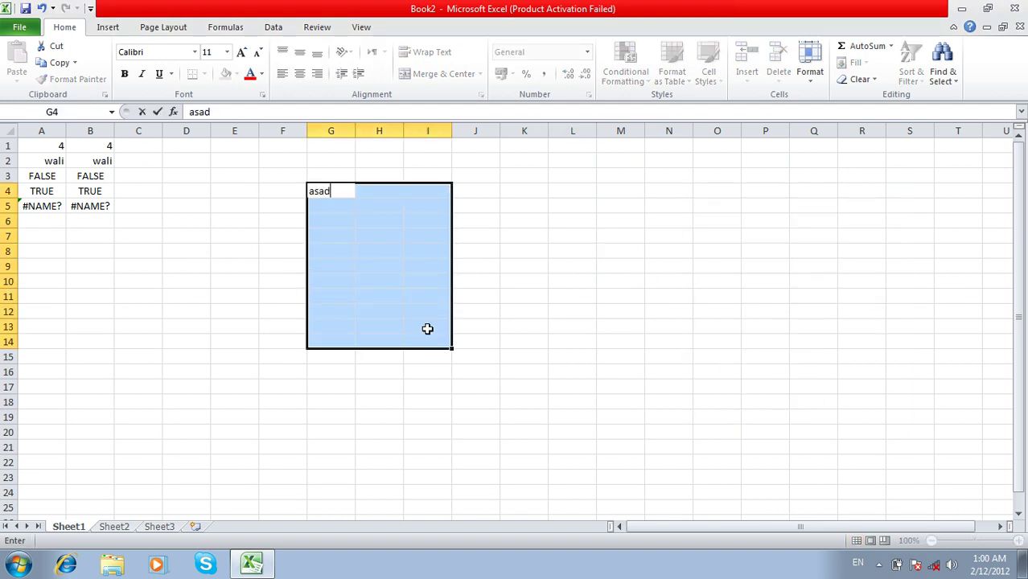
key(ctrl+Return)
drag(71, 283, 225, 352)
text(asad)
key(ctrl+Return)
Step: Fill all blank cells with asad via Go To Special > Blanks, then undo back to G4:I14
click(224, 223)
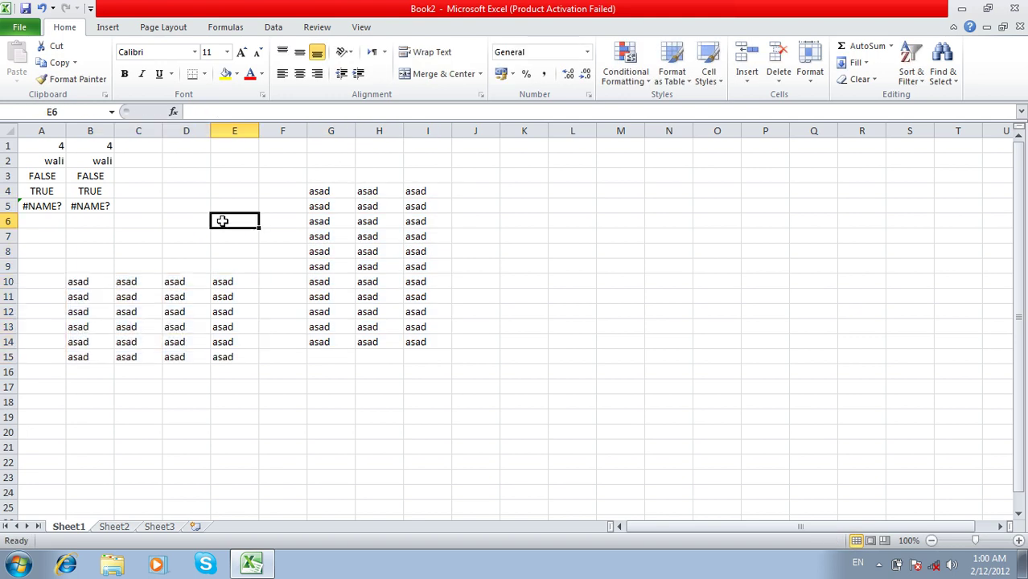
key(ctrl+g)
key(alt+s)
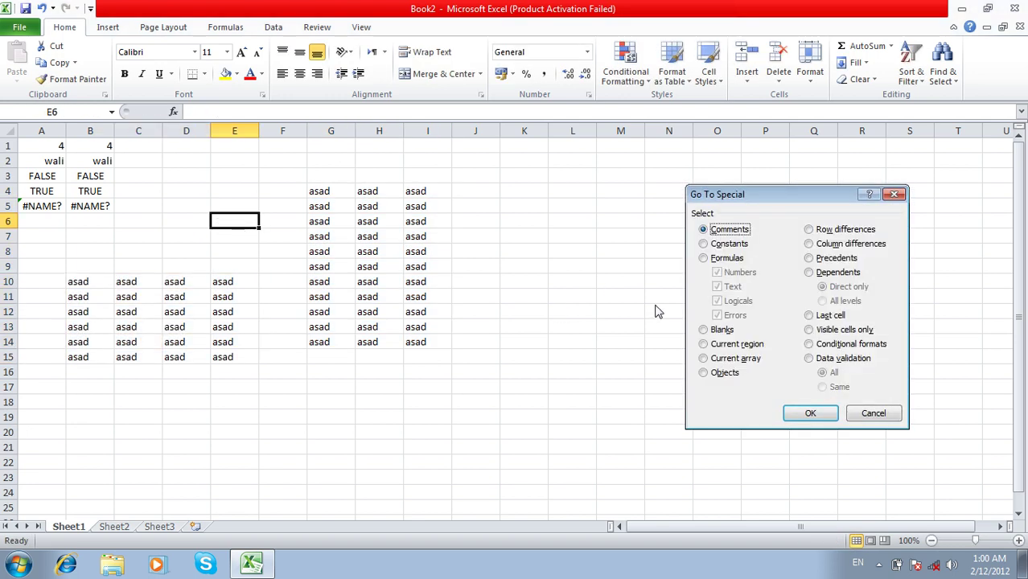
click(704, 331)
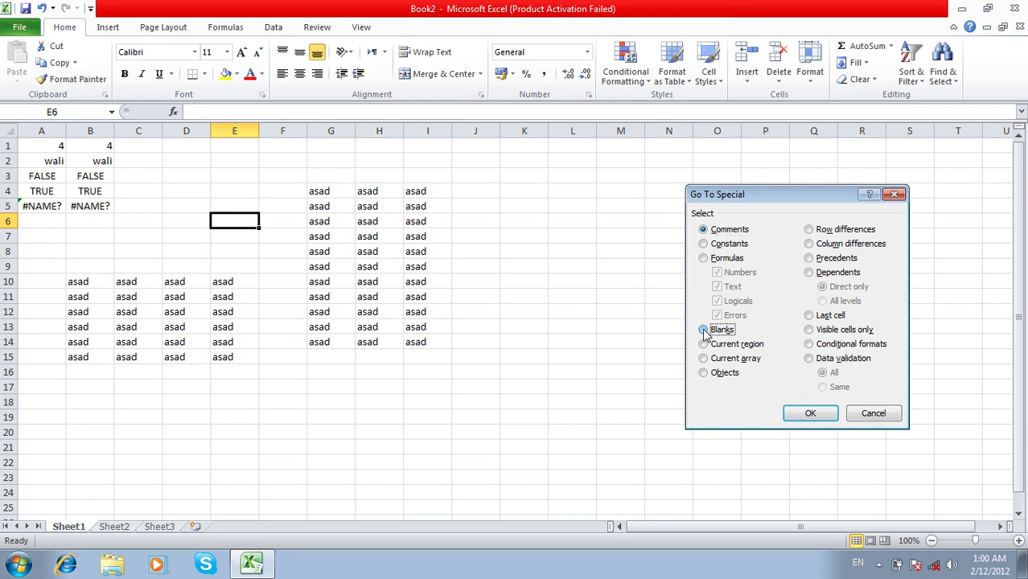
click(813, 413)
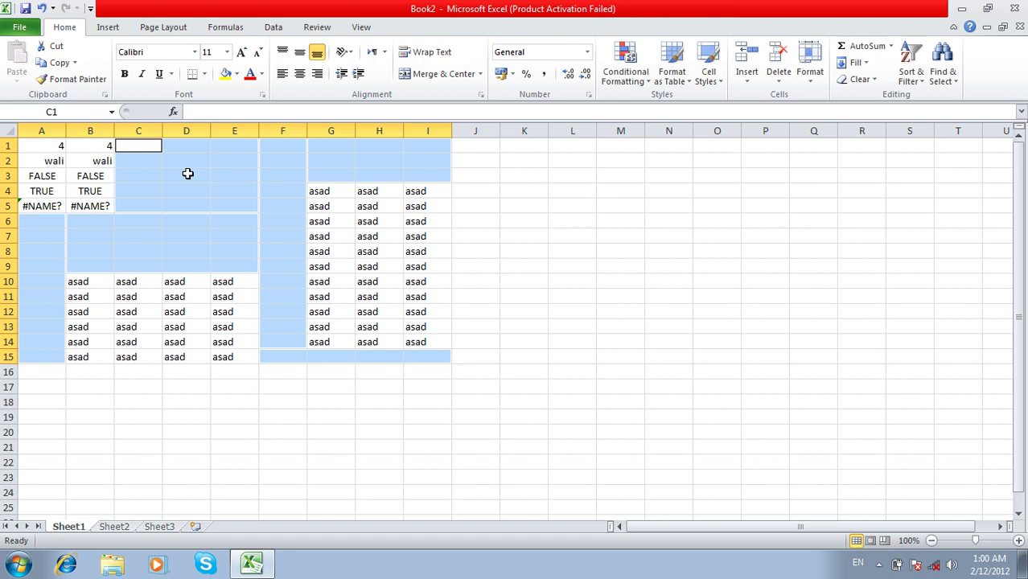
text(asad)
key(ctrl+Return)
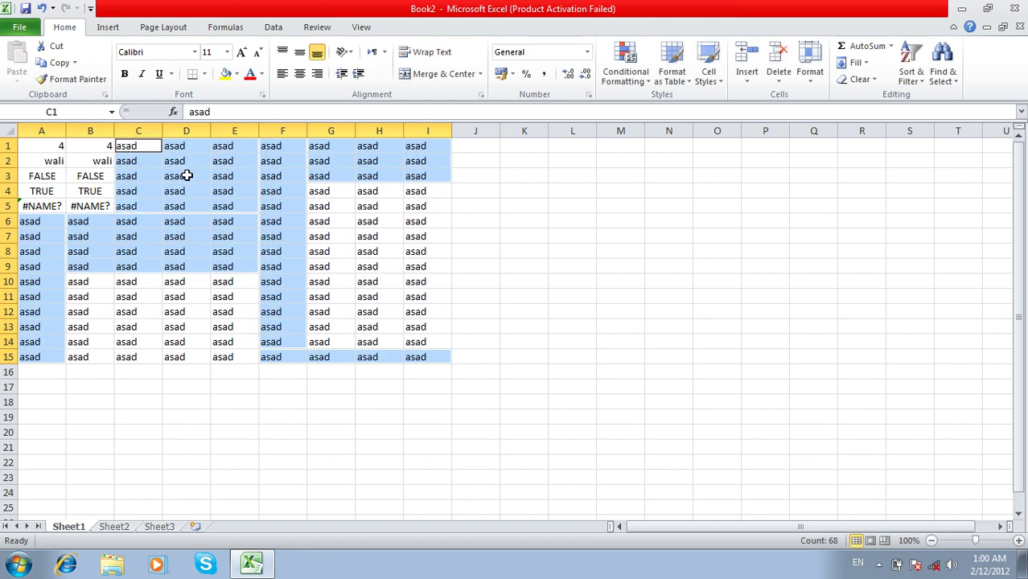
click(186, 176)
key(ctrl+z)
key(ctrl+z)
Step: Fill the block G2:M19 with the text asad
click(680, 323)
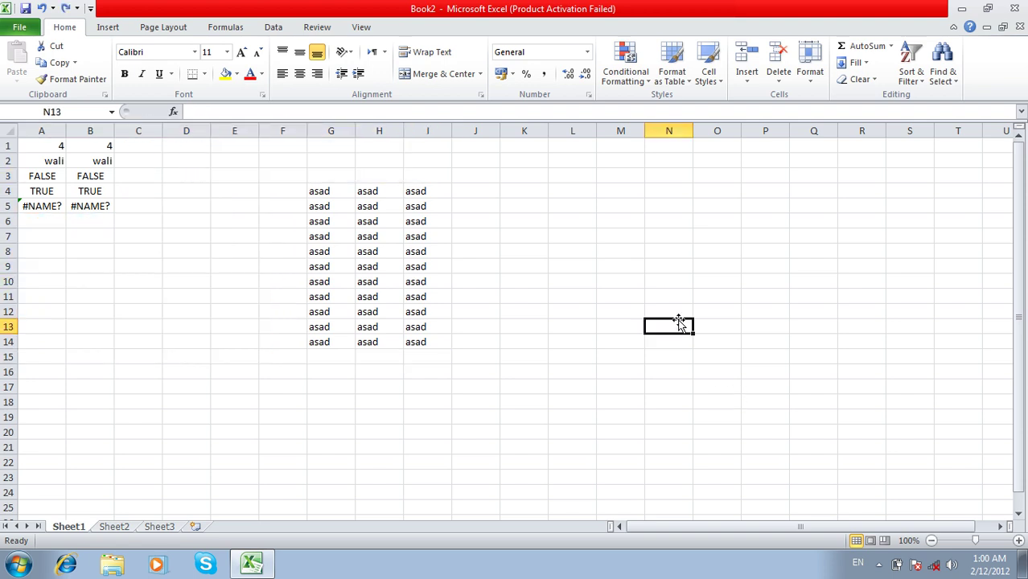
key(ctrl+g)
key(alt+s)
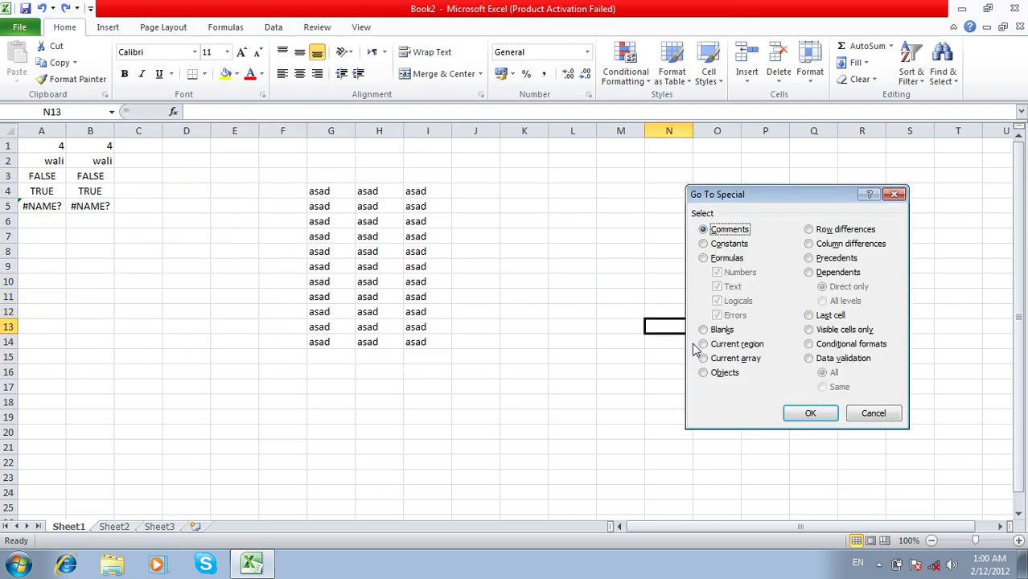
click(703, 344)
key(Return)
mouse_move(329, 161)
mouse_down()
mouse_move(443, 315)
mouse_move(632, 427)
mouse_up()
text(asad)
key(ctrl+Return)
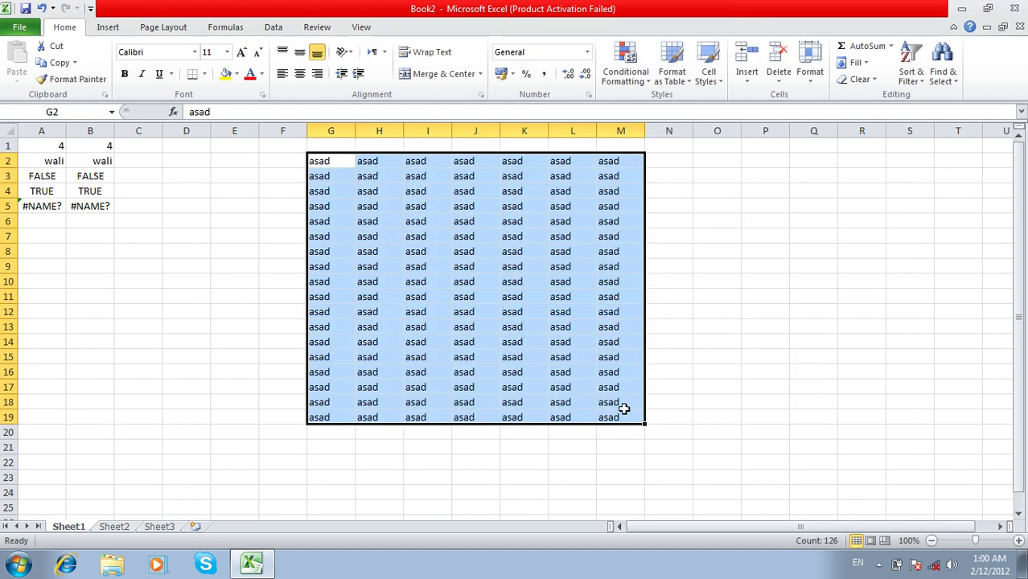
Step: Select the asad block as the current region, then clear row 15 across it
click(493, 280)
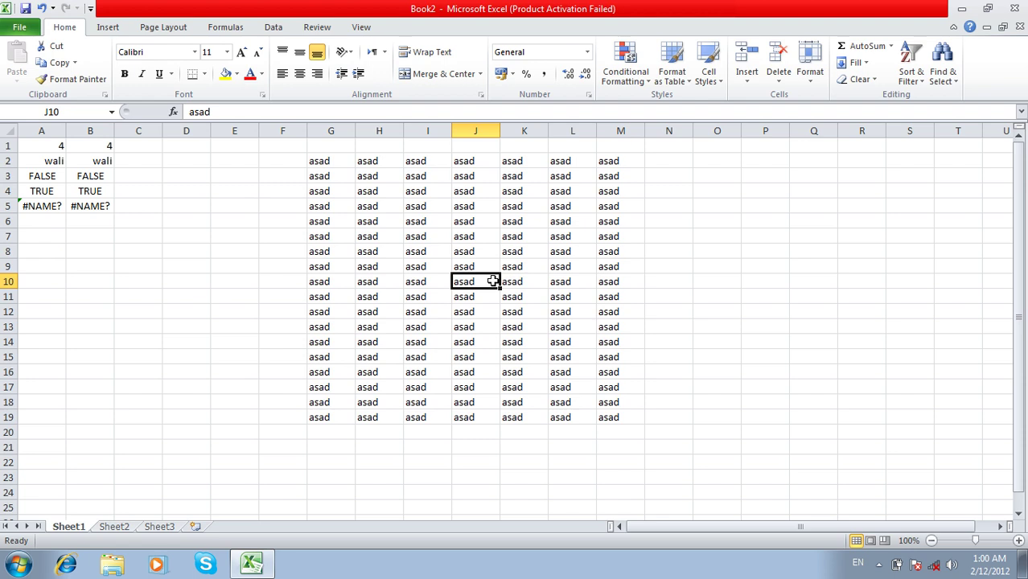
key(ctrl+g)
key(alt+s)
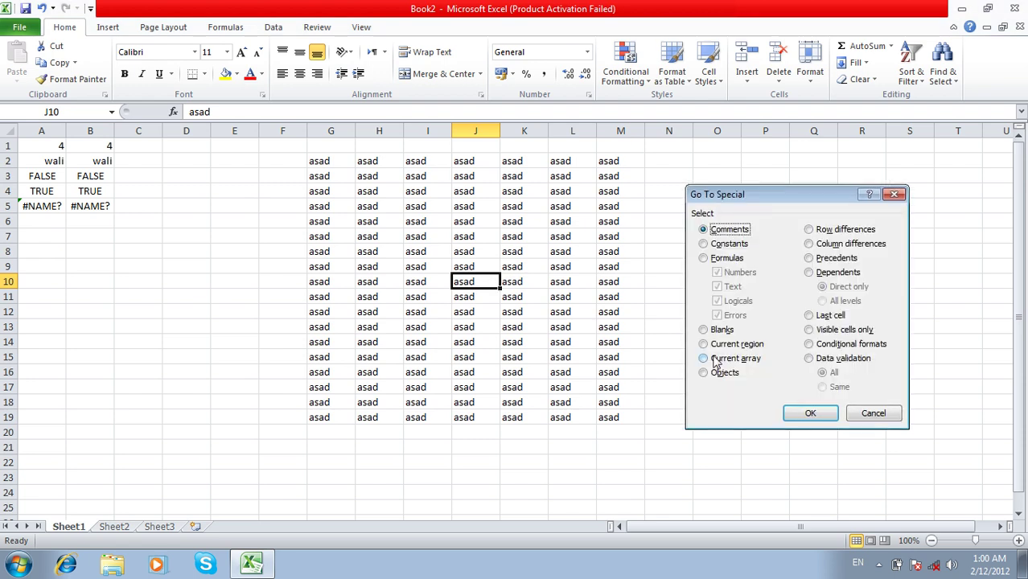
click(726, 346)
click(811, 413)
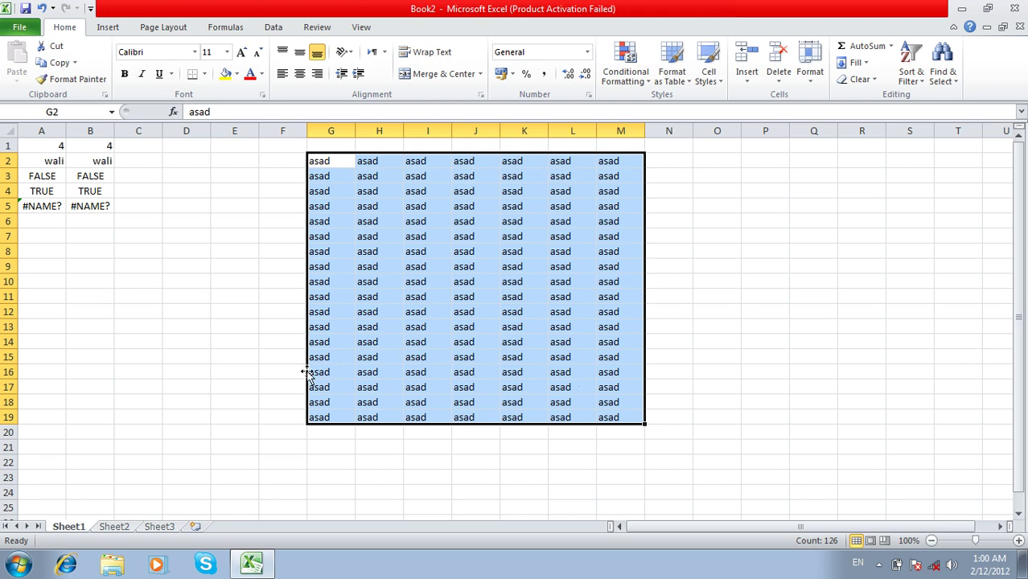
drag(305, 357, 629, 358)
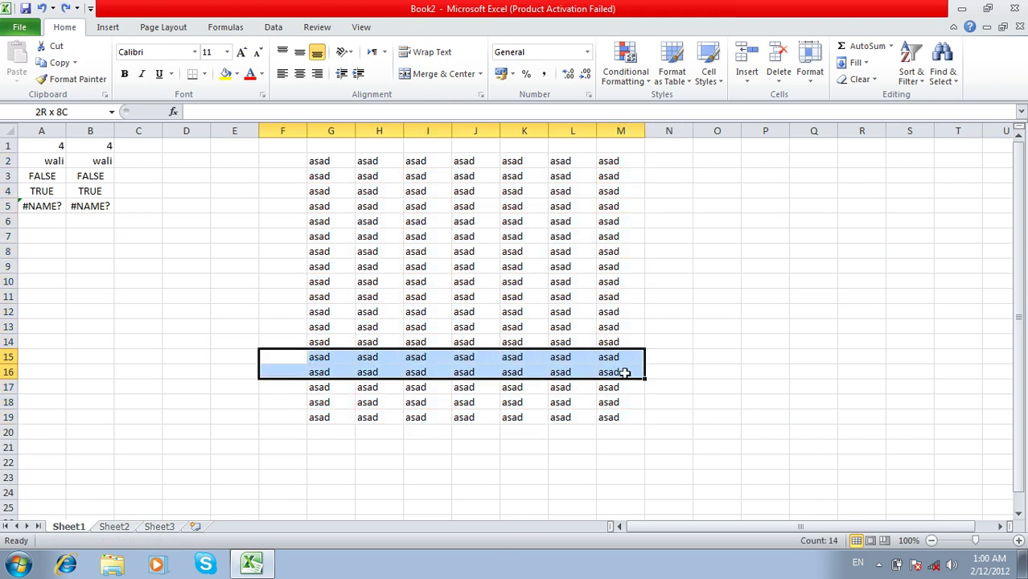
key(Delete)
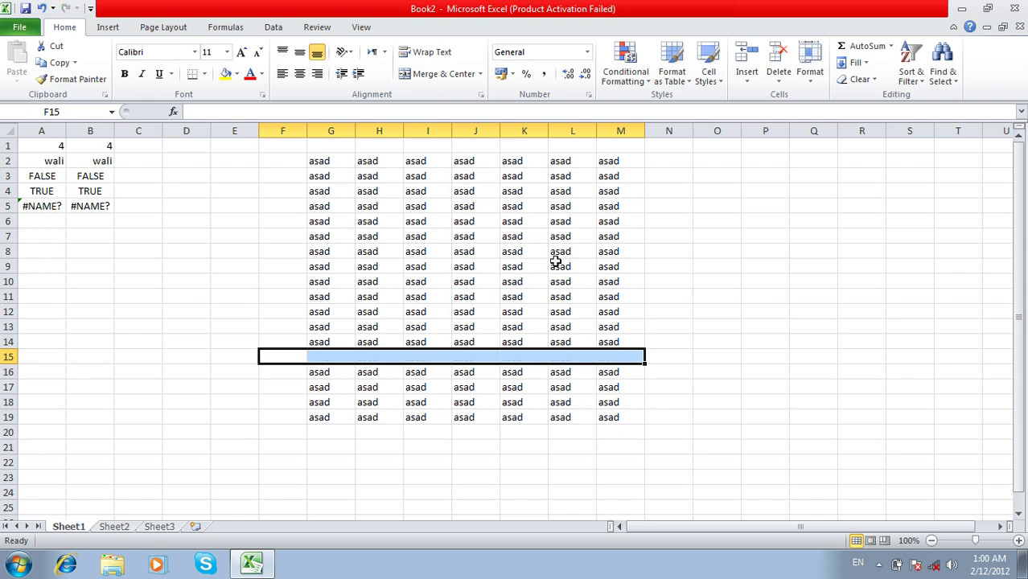
click(555, 261)
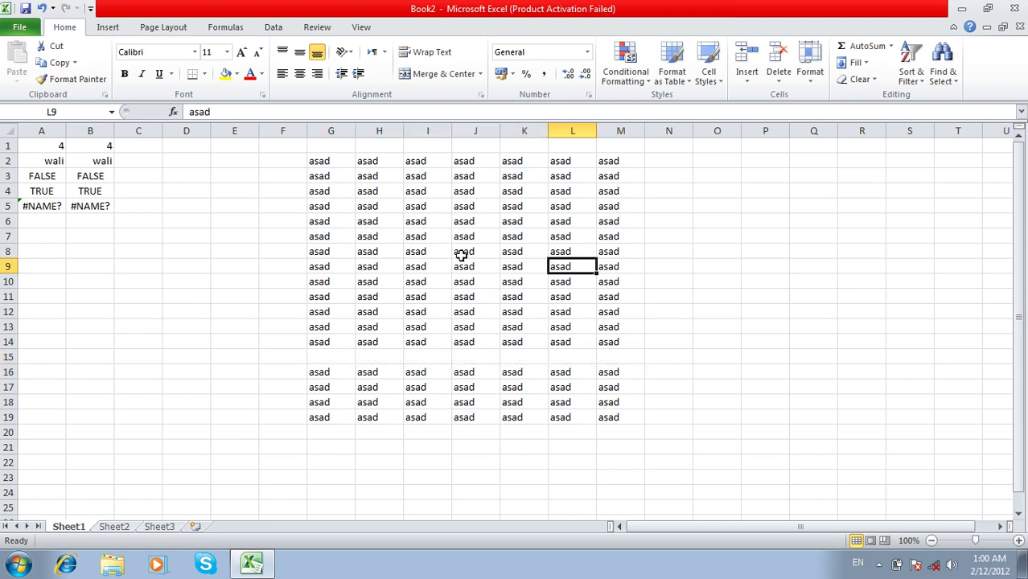
Step: Select the current region from I6, which covers only the block above row 15
click(424, 226)
key(ctrl+g)
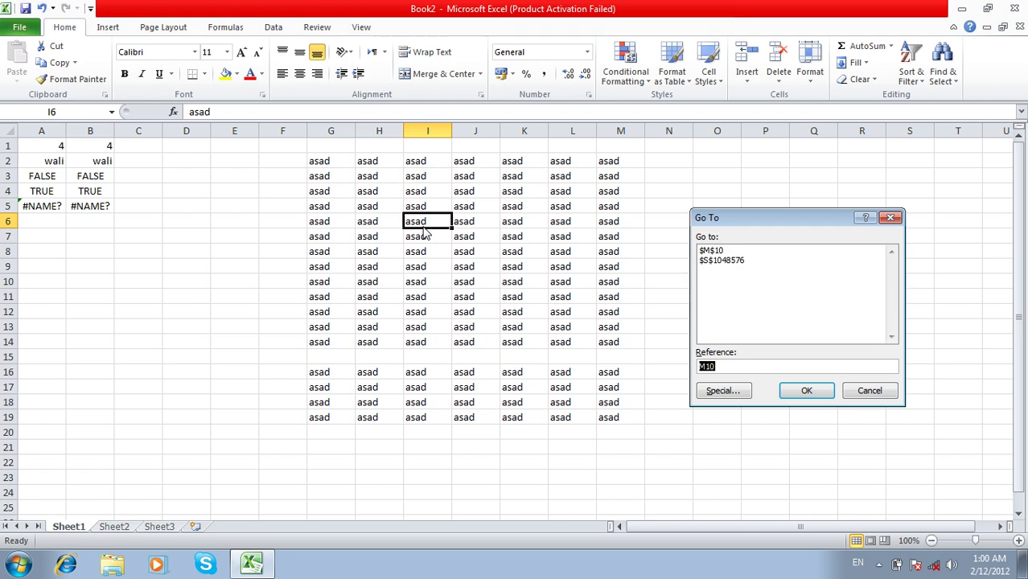
key(alt+s)
click(718, 347)
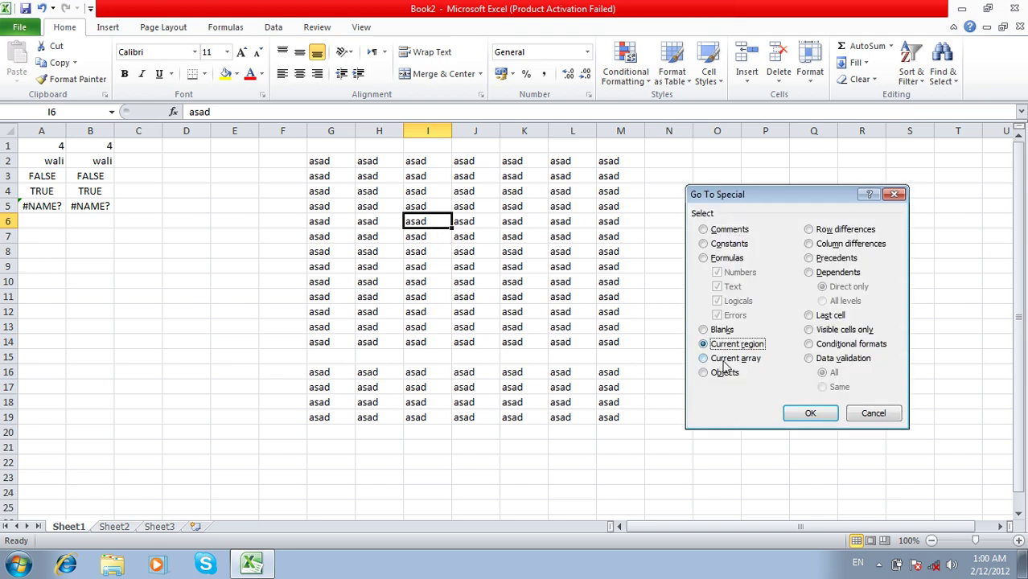
click(792, 410)
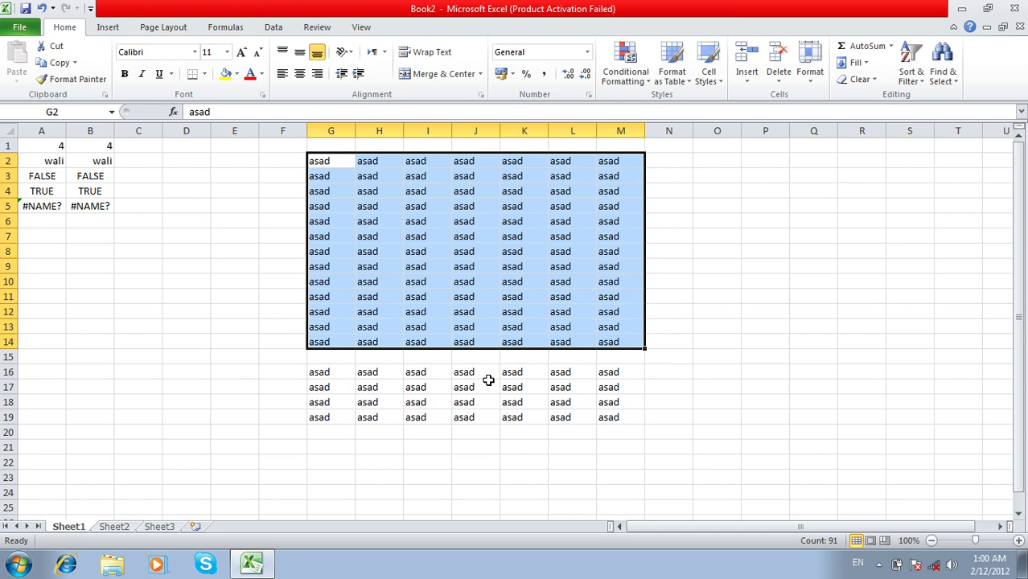
click(433, 357)
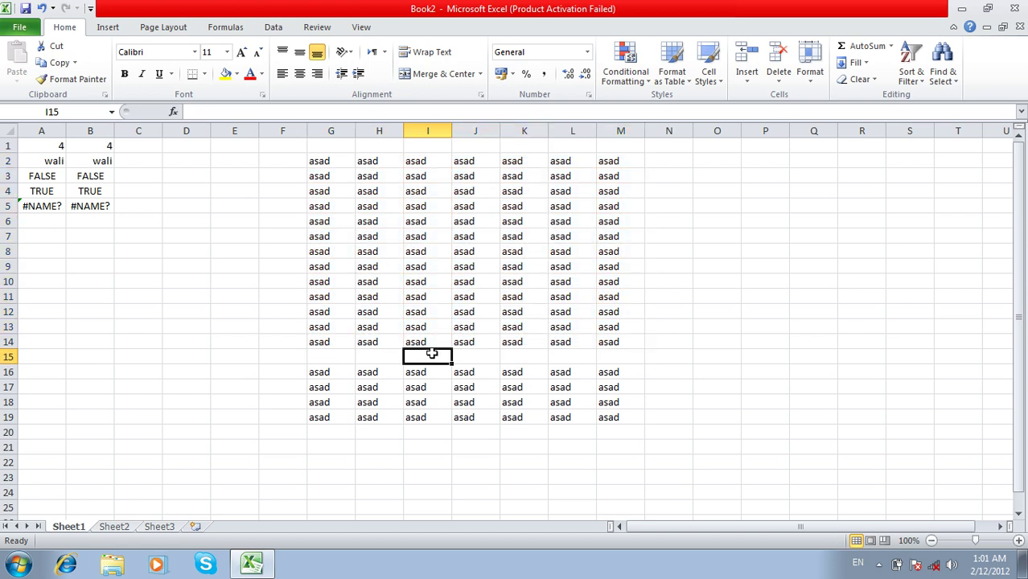
text(.)
click(771, 391)
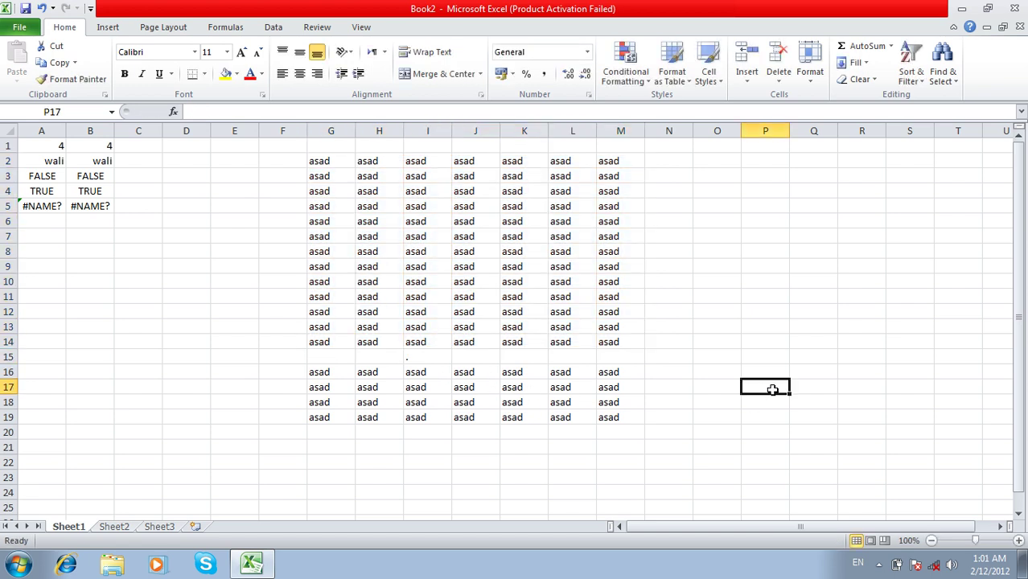
Step: Select the G2:M19 current region from J7 and delete all its contents
click(463, 233)
key(ctrl+g)
key(alt+s)
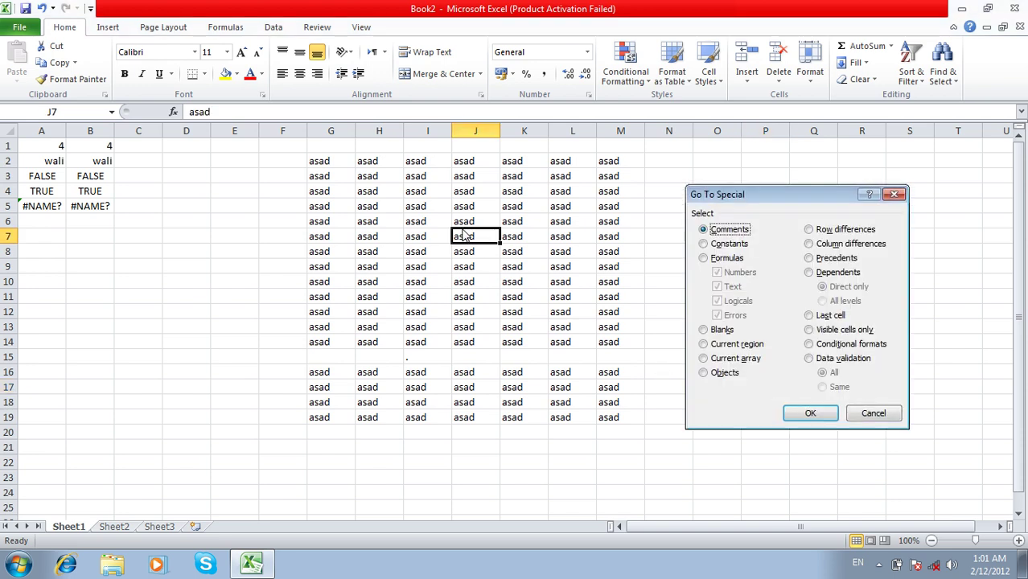
click(704, 344)
click(793, 410)
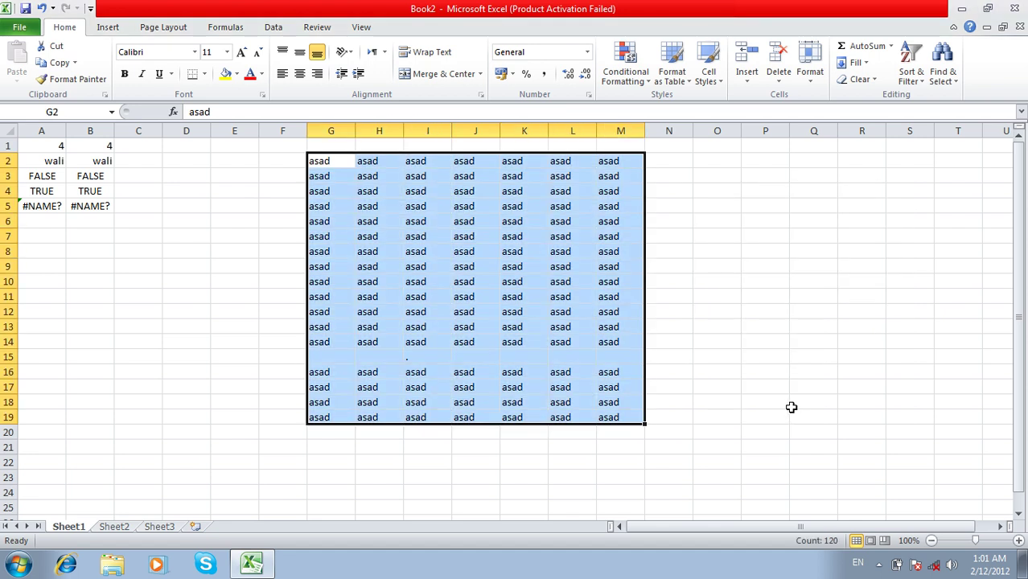
key(Delete)
click(248, 196)
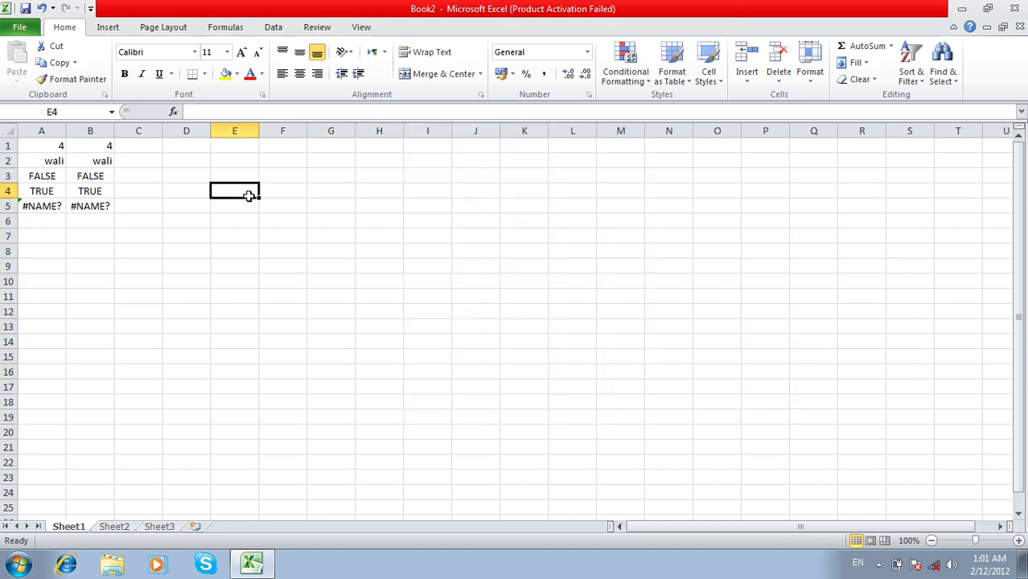
key(ctrl+g)
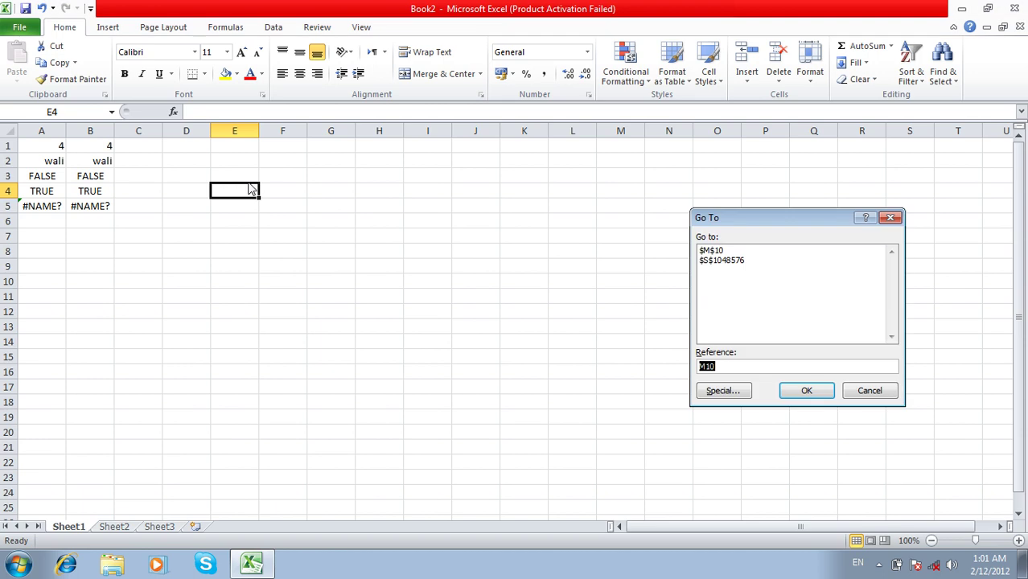
key(alt+s)
click(708, 360)
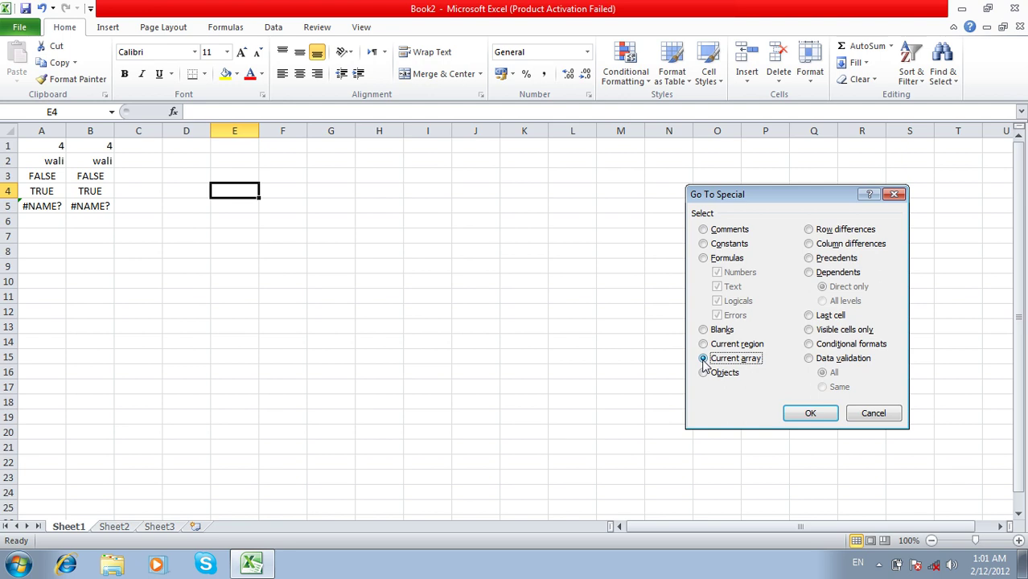
Step: On Sheet2, enter the headers EmpName, Post and Salary in A3:C3
key(Return)
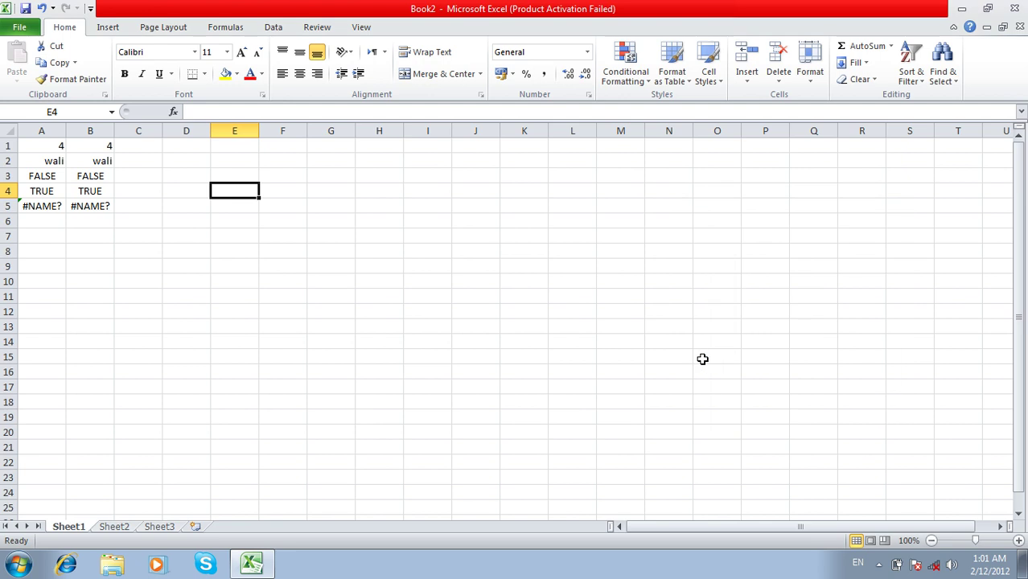
click(106, 528)
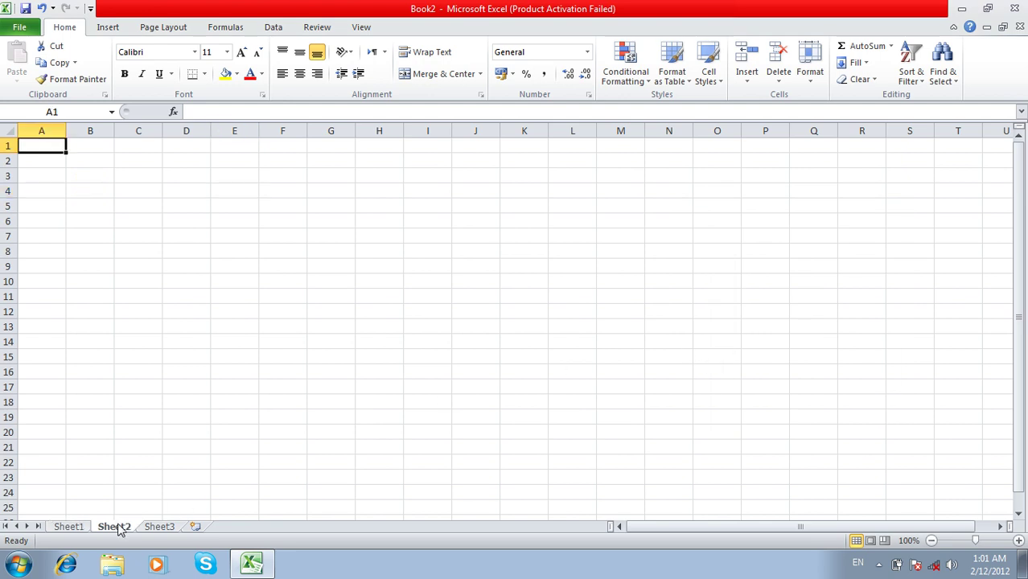
click(52, 171)
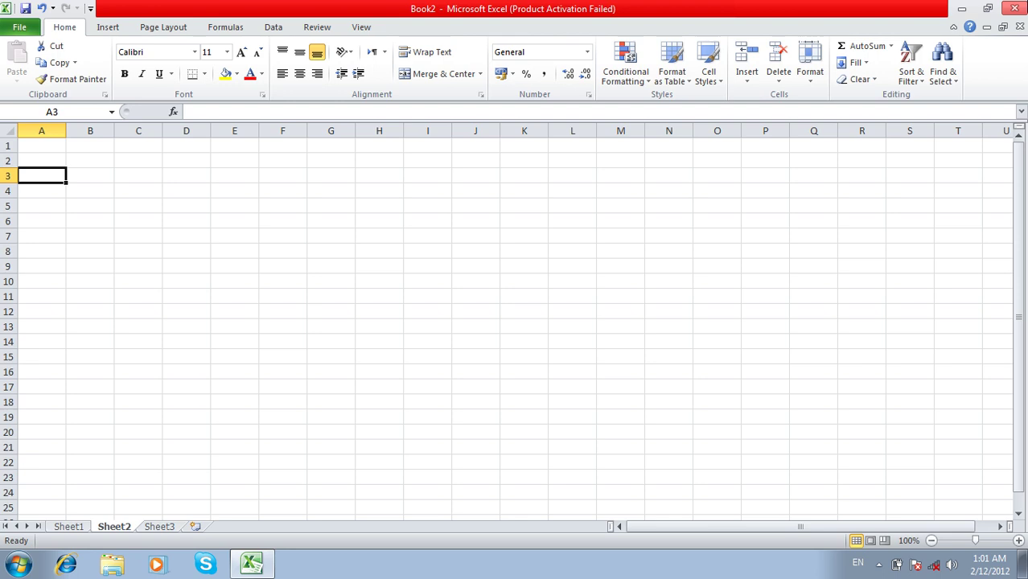
text(EmpName)
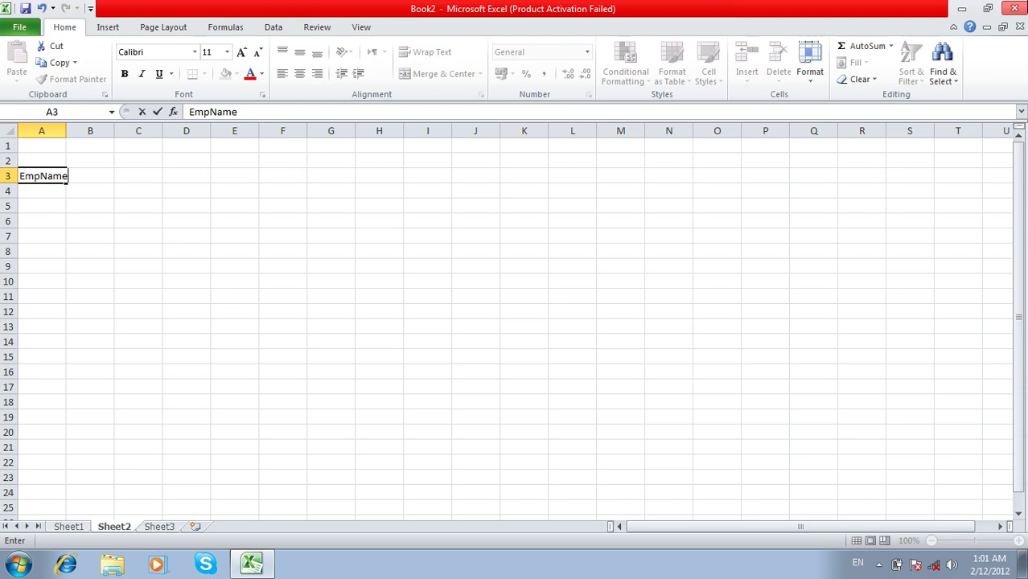
click(90, 175)
text(Post)
click(138, 175)
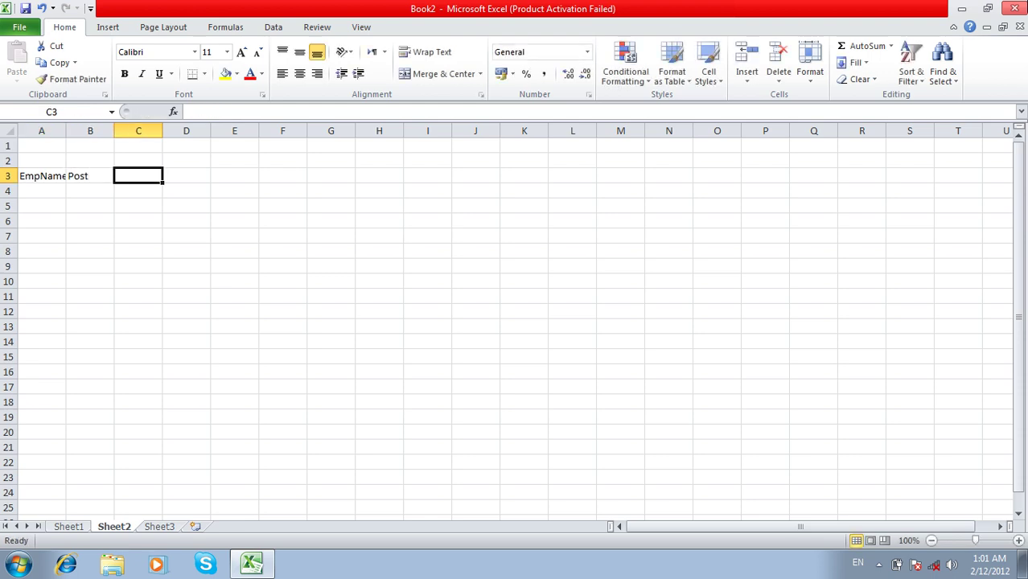
text(Salary)
key(Return)
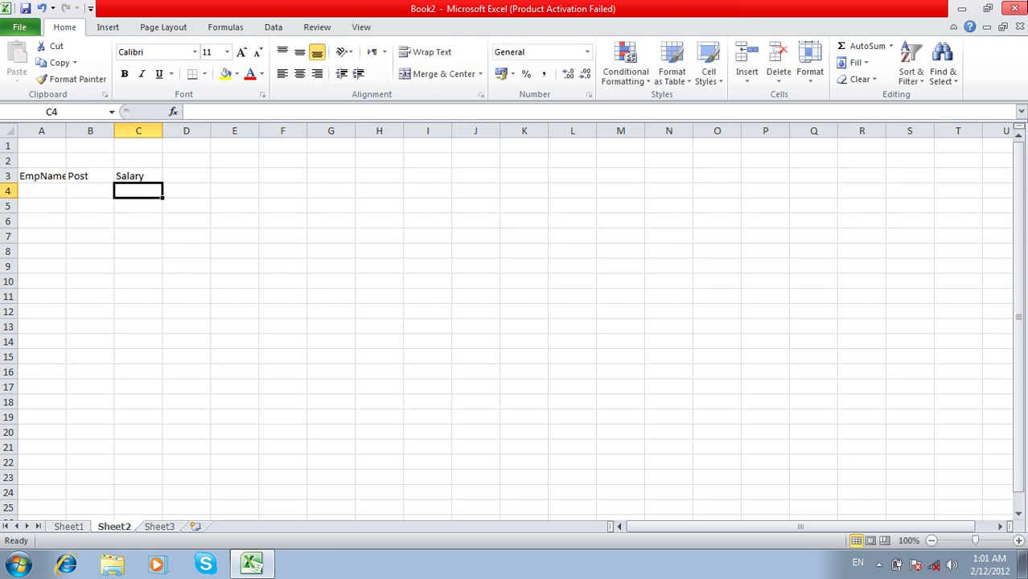
Step: Enter three employee names down A4:A6
click(41, 191)
text(wal)
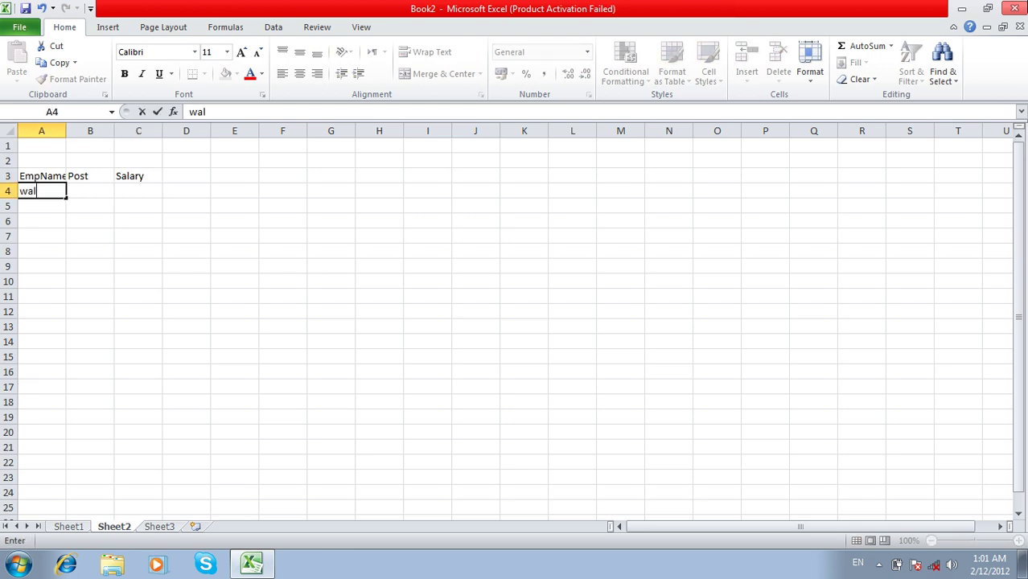
key(Return)
text(al)
key(Return)
text(khan)
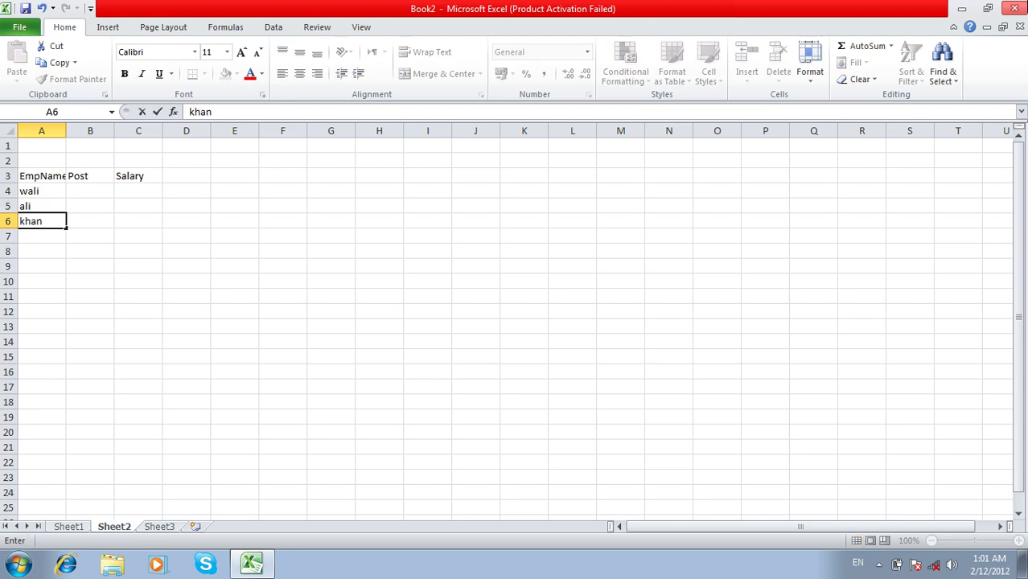
key(Return)
Step: Enter the posts Doctor, worker and Engineer in B4:B6
key(Up)
key(Right)
key(Up)
key(Up)
text(Doctor)
key(Return)
text(worker)
key(Return)
text(fo)
key(BackSpace)
key(BackSpace)
text(Enginee)
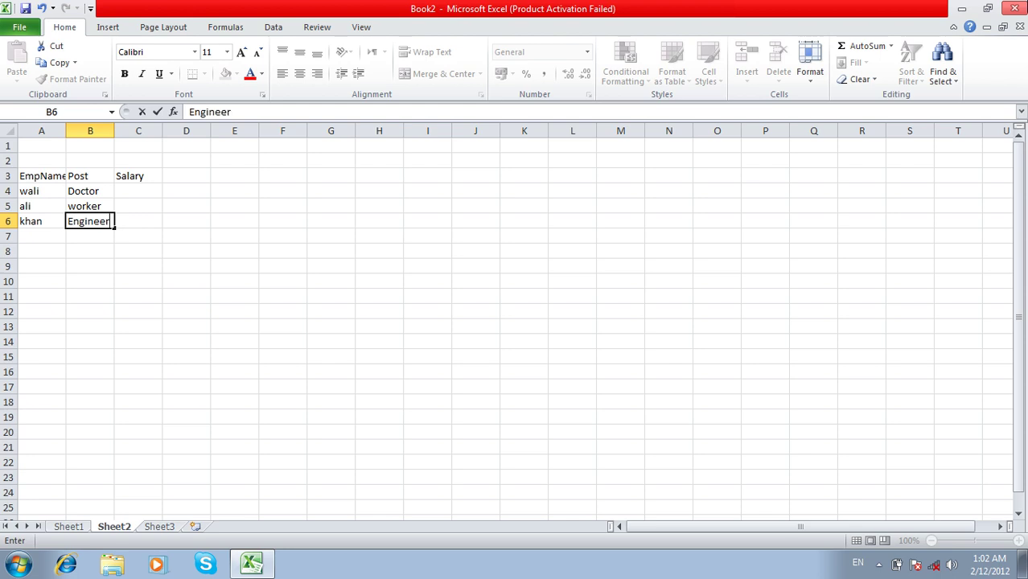
Step: Enter the salaries 100, 200 and 300 in C4:C6
click(137, 190)
text(1)
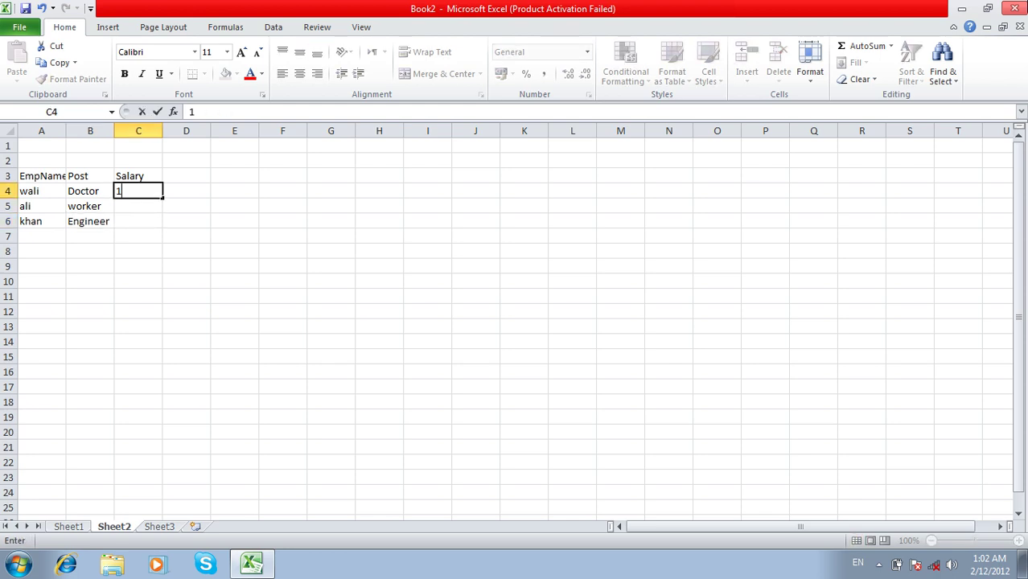
text(00)
key(Return)
text(200)
key(Return)
text(300)
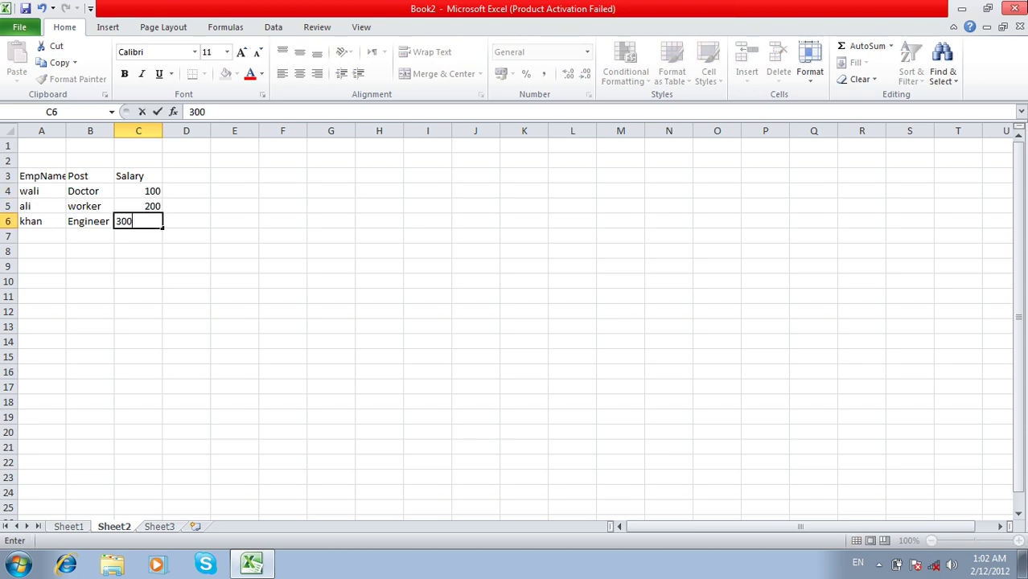
key(Return)
key(Right)
key(Up)
key(Up)
key(Up)
key(Up)
key(Up)
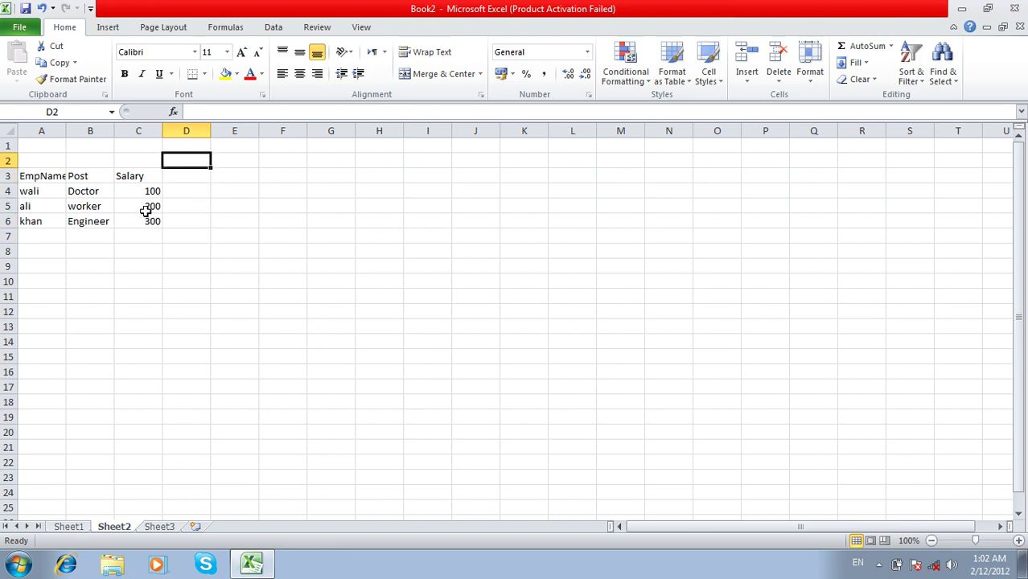
Step: Type the month headings Jun, Feb and March in D2:F2, with a stray Aprail in G2
click(173, 175)
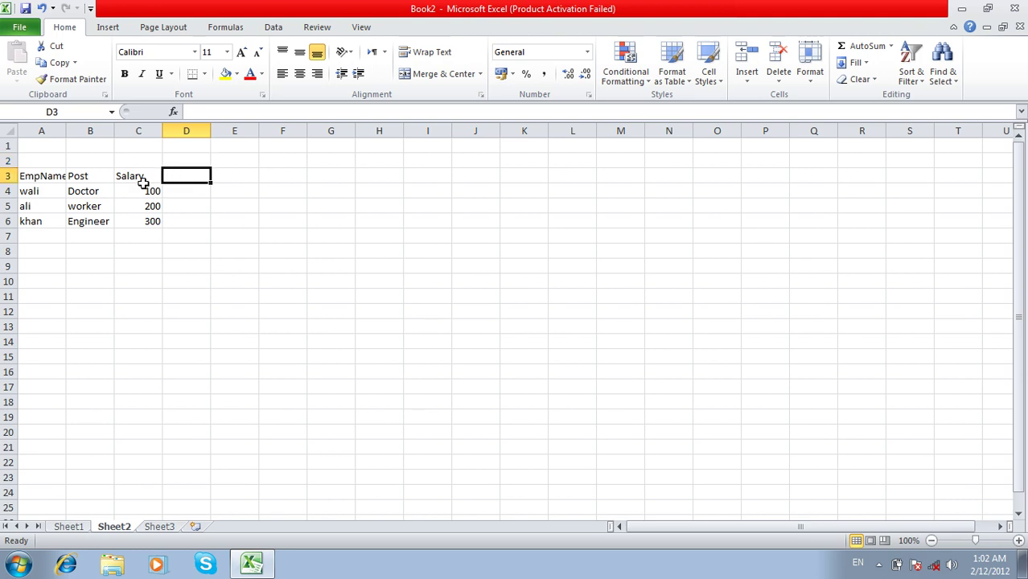
click(174, 164)
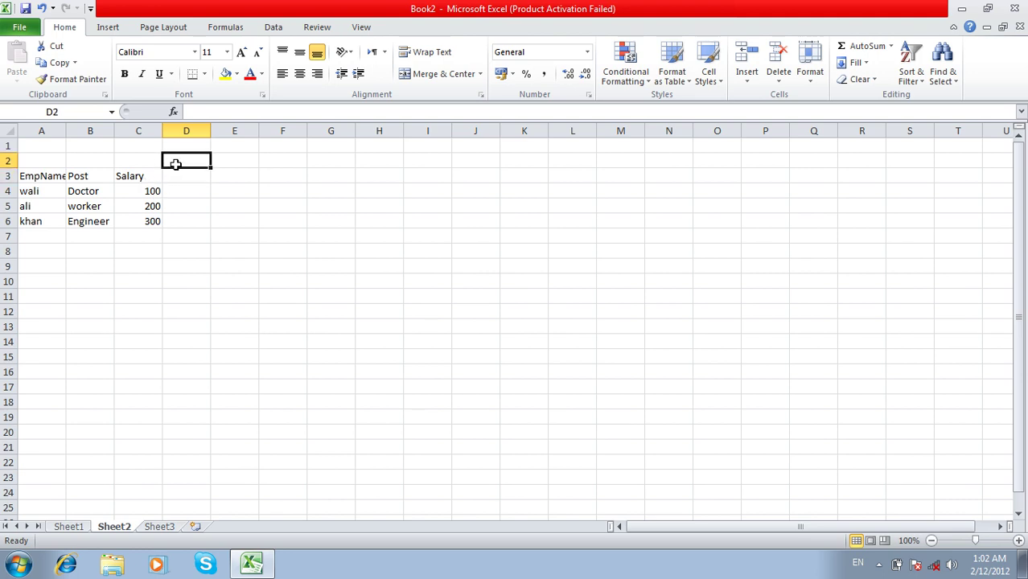
text(Jun)
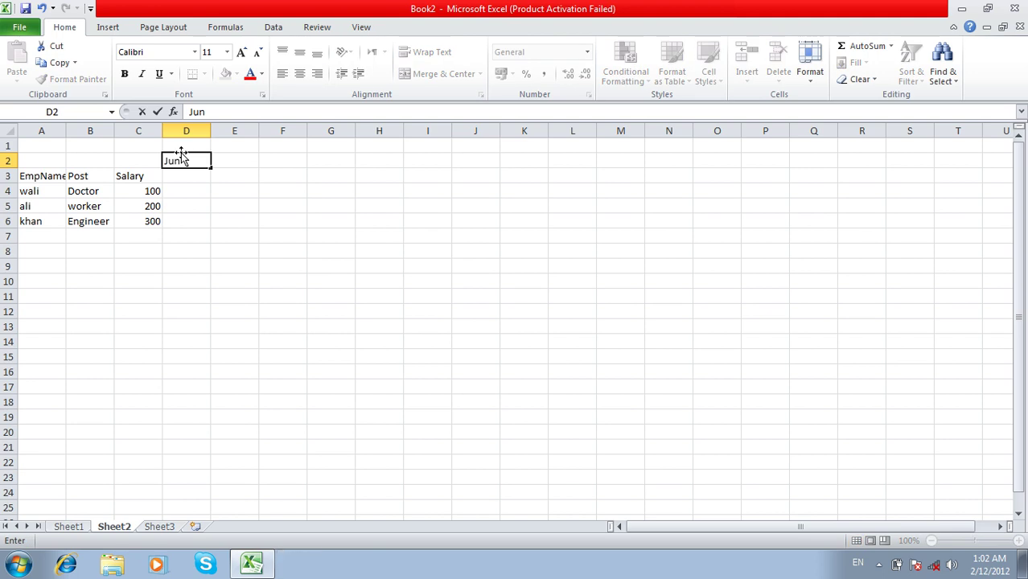
key(Tab)
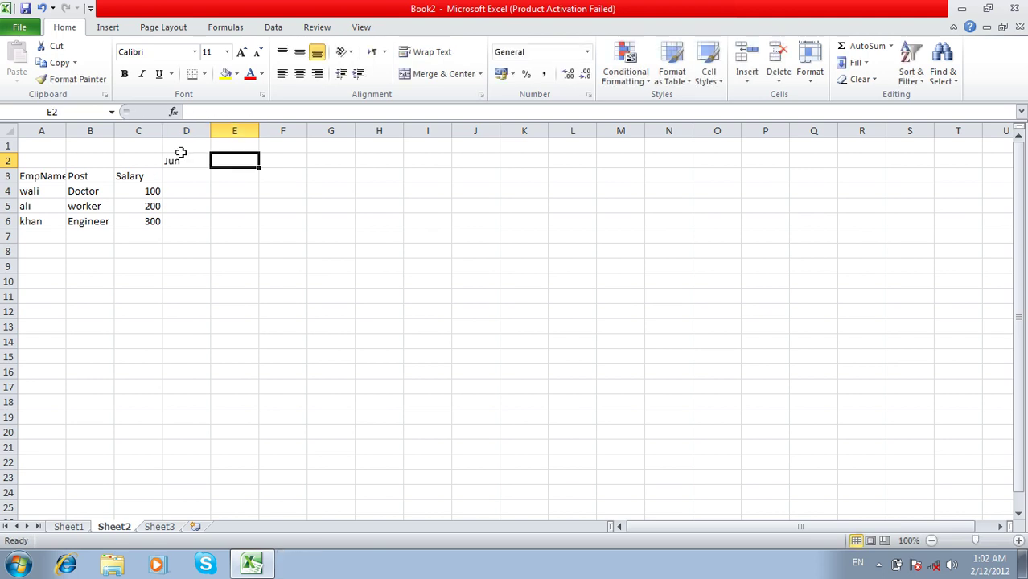
text(FEb)
key(Tab)
text(March)
key(Tab)
text(A)
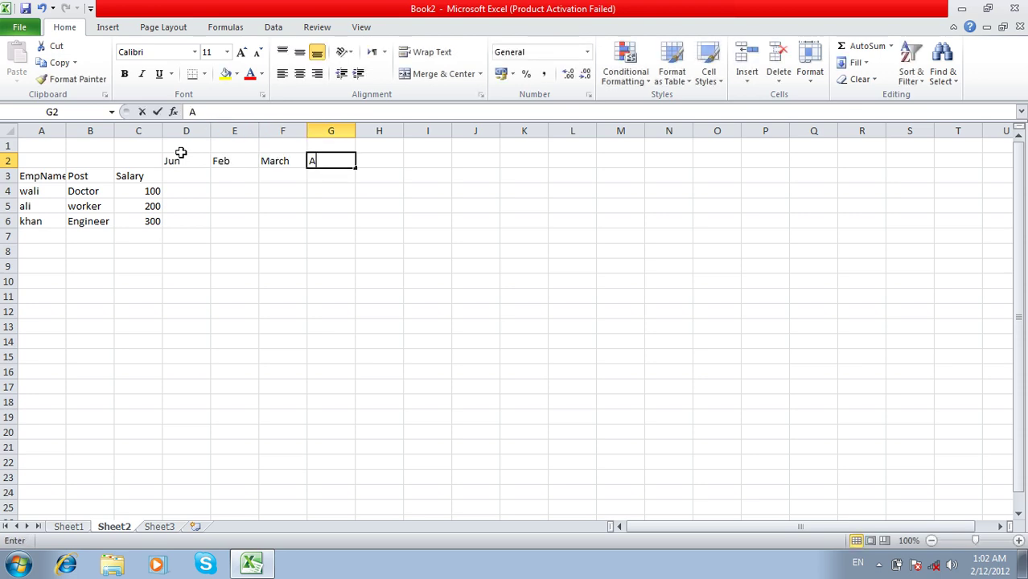
text(prail)
key(Down)
Step: Clear the stray Aprail from G2 and enter 10, 20 and 30 in D3:F3
key(Left)
key(Left)
key(Left)
key(Right)
key(Right)
key(Right)
key(Up)
key(Delete)
key(Left)
key(Left)
key(Down)
key(Left)
text(10)
key(Right)
text(20)
key(Right)
text(30)
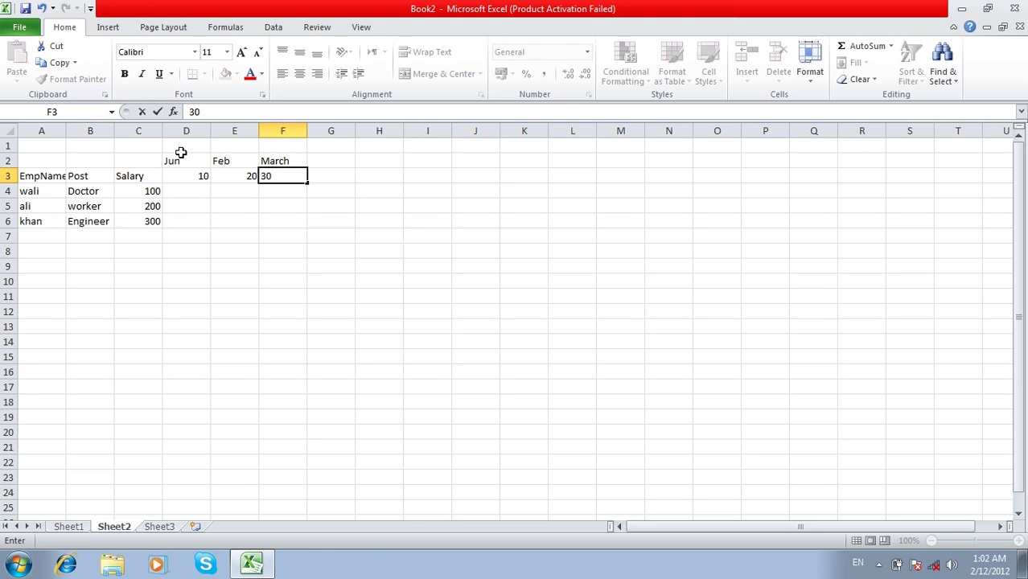
Step: Review the table's cells, then select the worker row across B5:F5
click(48, 193)
click(87, 193)
click(125, 192)
click(183, 177)
click(187, 188)
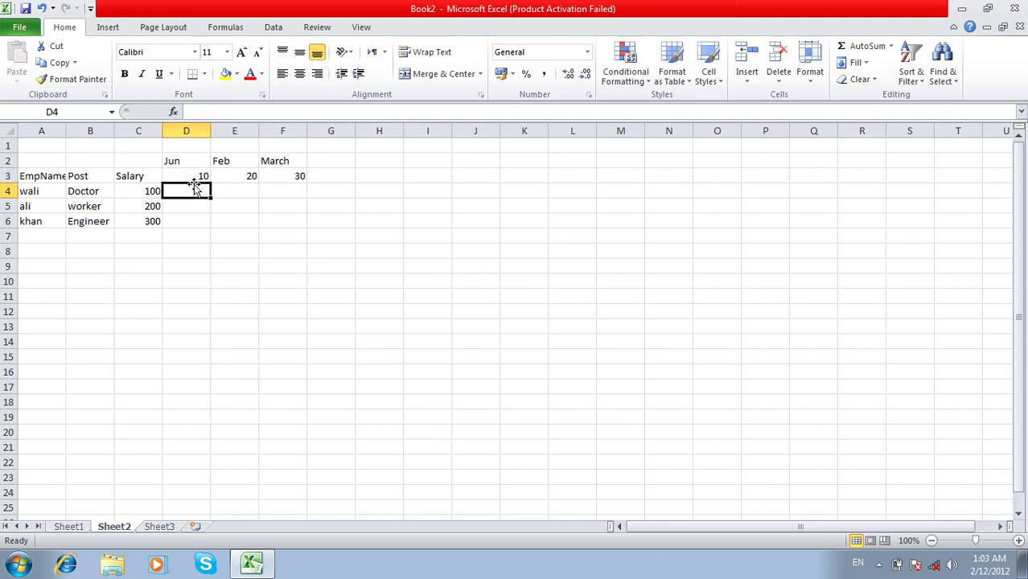
click(219, 174)
click(235, 189)
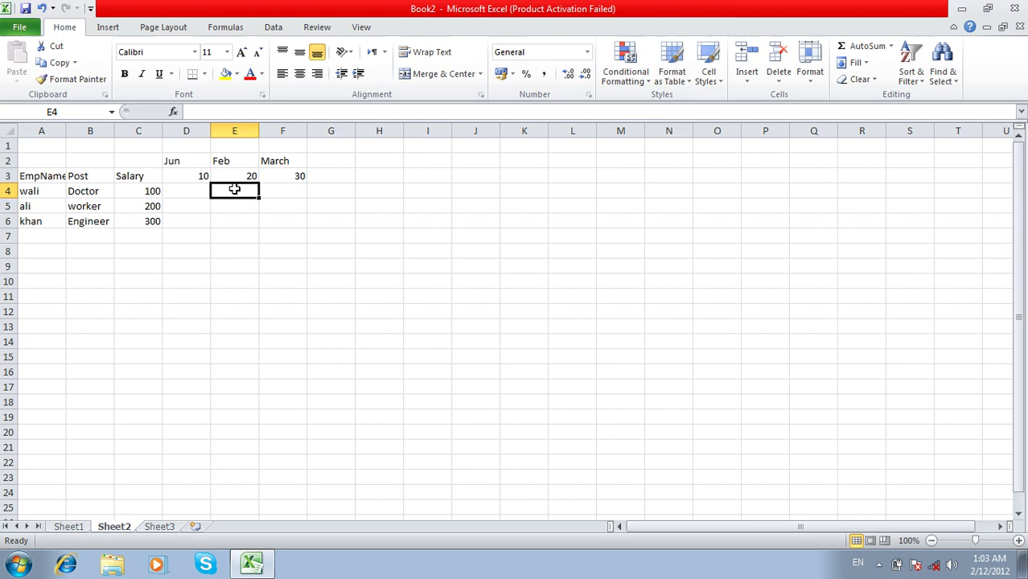
click(271, 171)
click(278, 188)
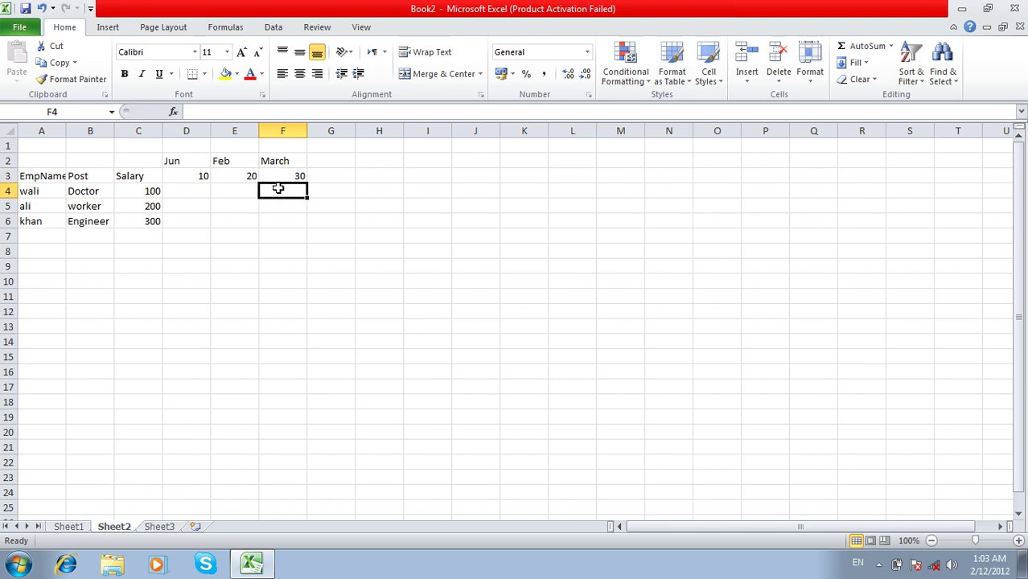
drag(95, 206, 268, 200)
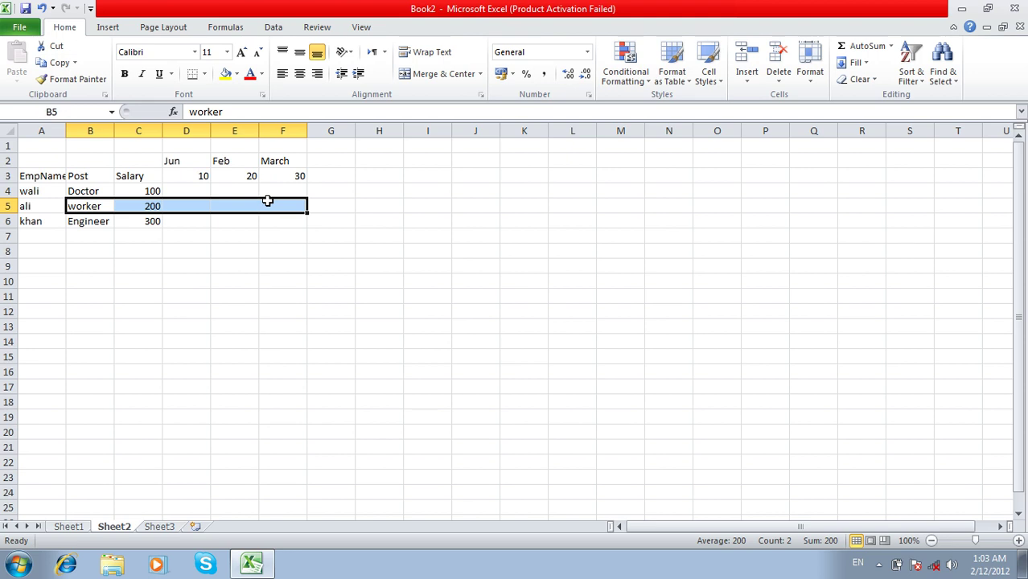
Step: Replace the Salary heading in C3 with =A1*B1 and select C3:F6 for a data table
click(139, 179)
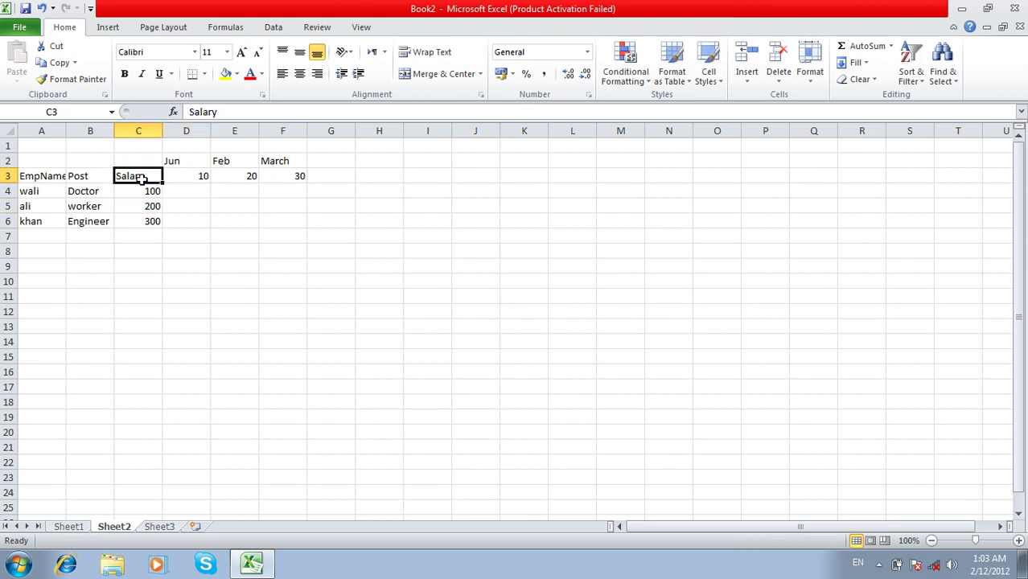
key(Delete)
text(=)
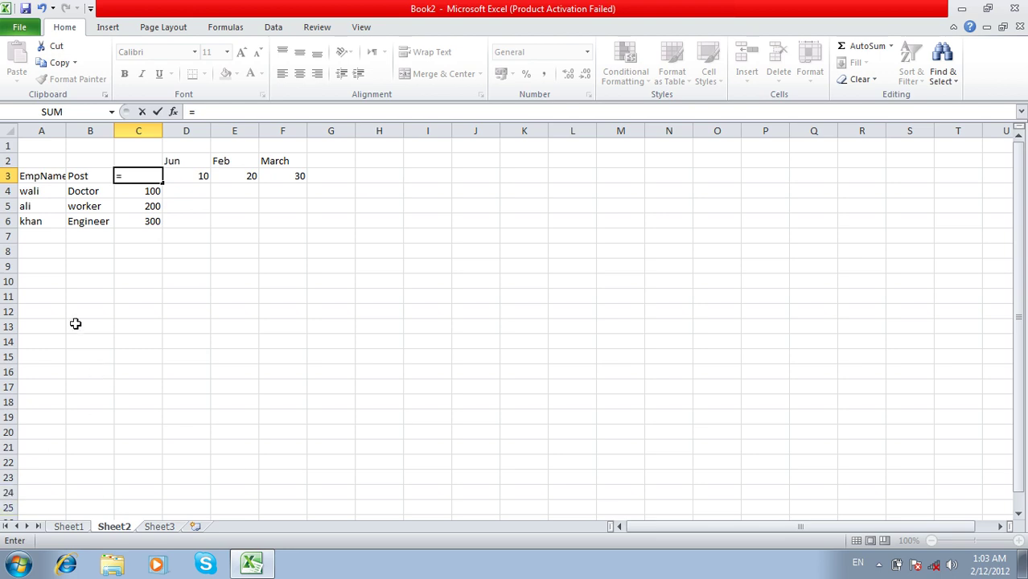
click(40, 144)
text(*)
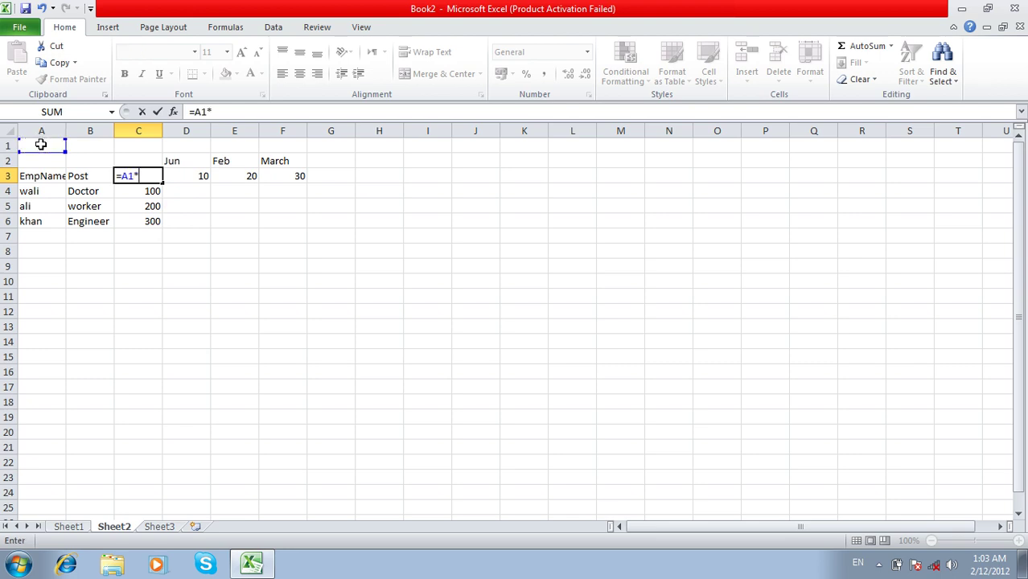
click(78, 142)
key(Return)
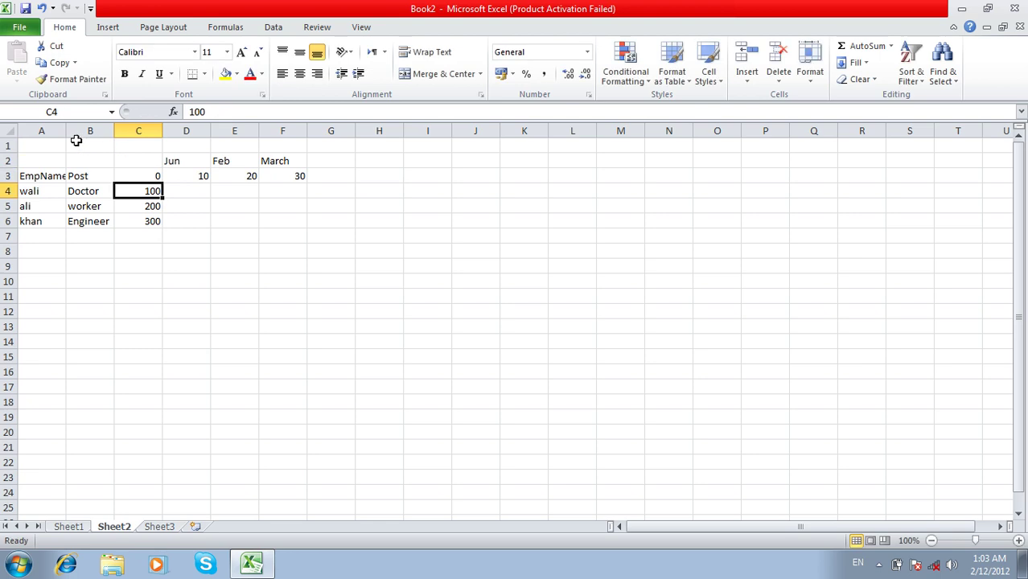
mouse_move(156, 174)
mouse_down()
mouse_move(186, 202)
mouse_move(275, 220)
mouse_up()
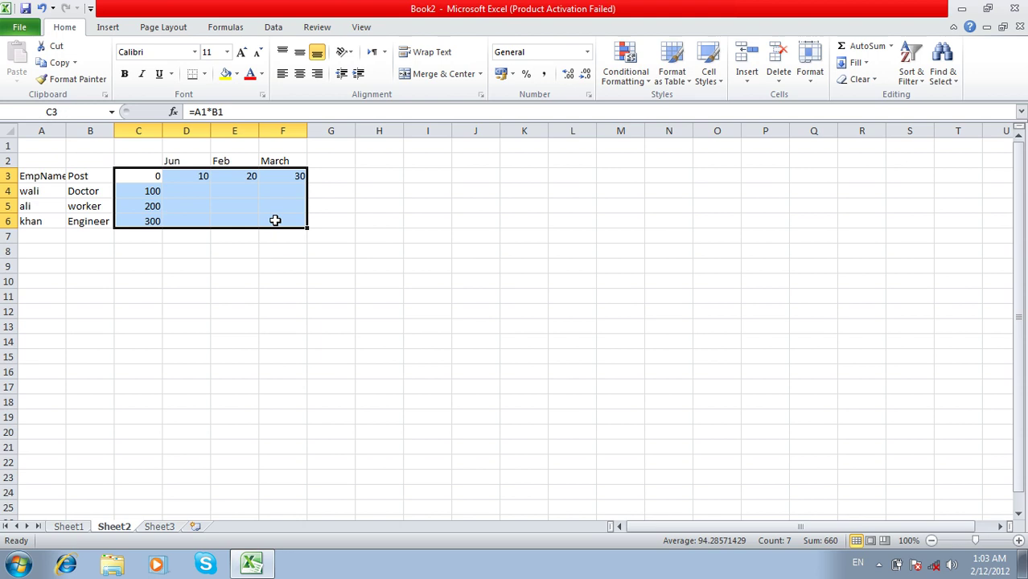
click(274, 28)
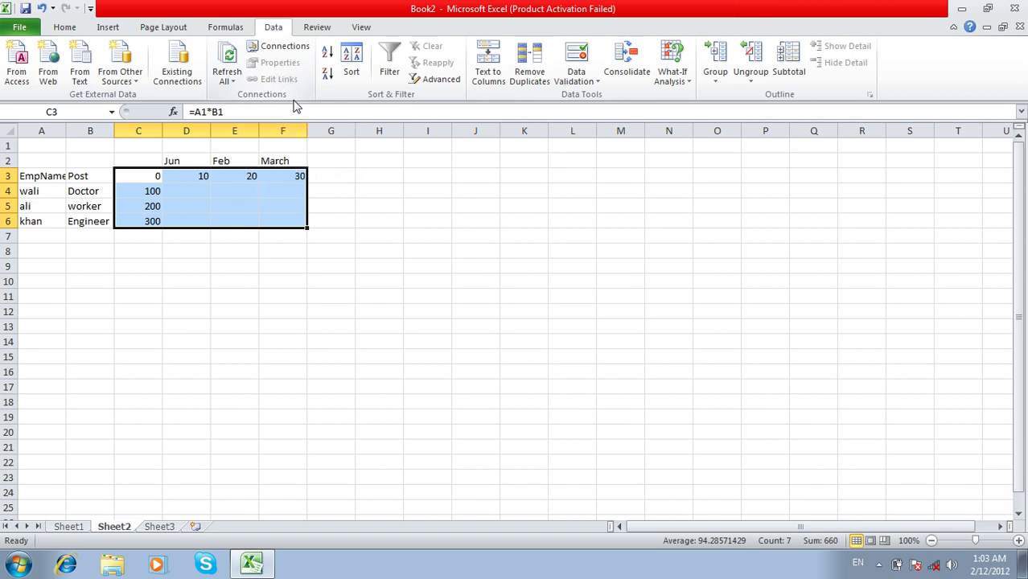
Step: Create a What-If data table with row input $A$1 and column input $B$1
click(665, 86)
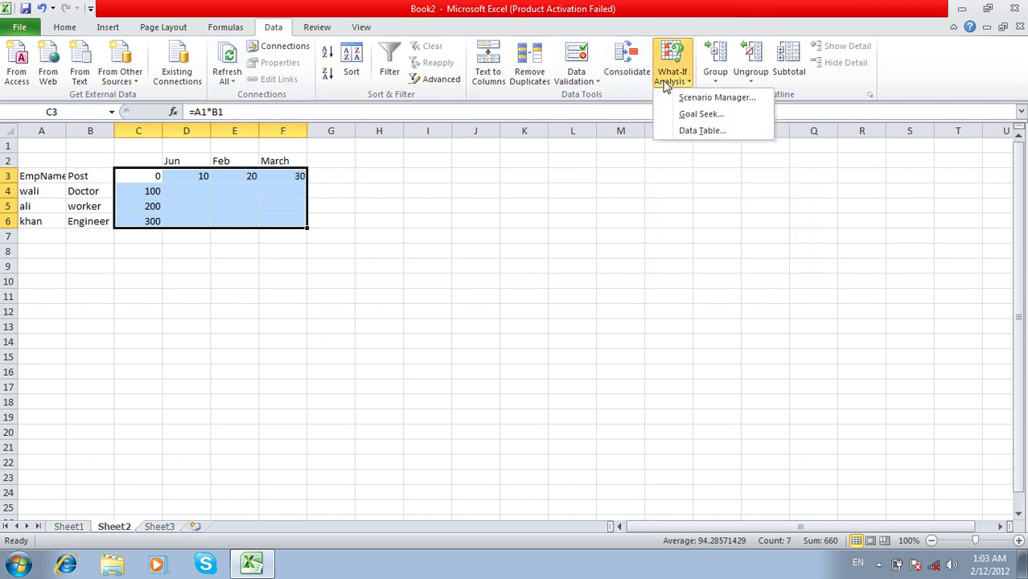
click(682, 131)
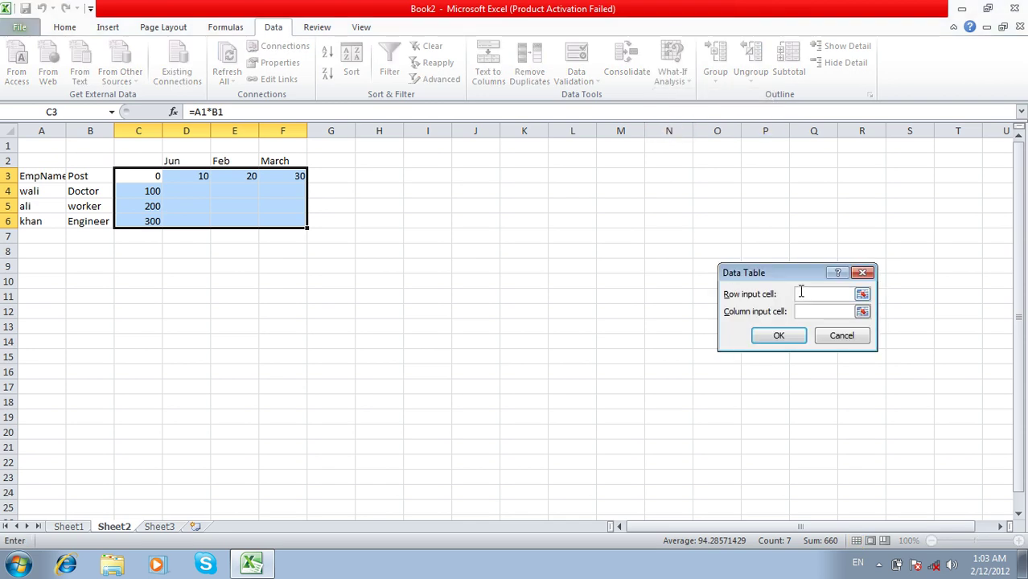
drag(799, 273, 539, 276)
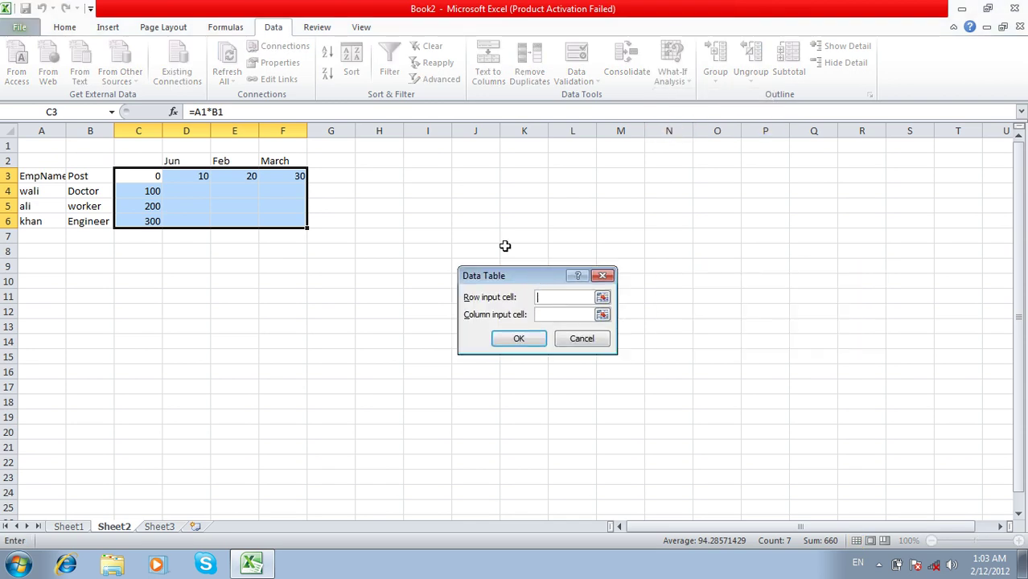
click(42, 149)
click(544, 318)
click(100, 148)
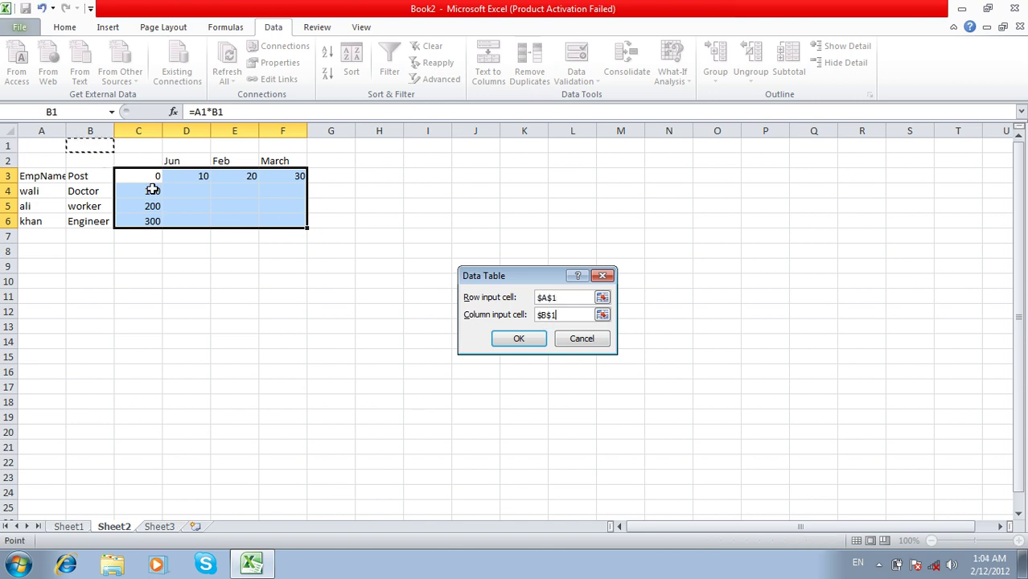
click(519, 339)
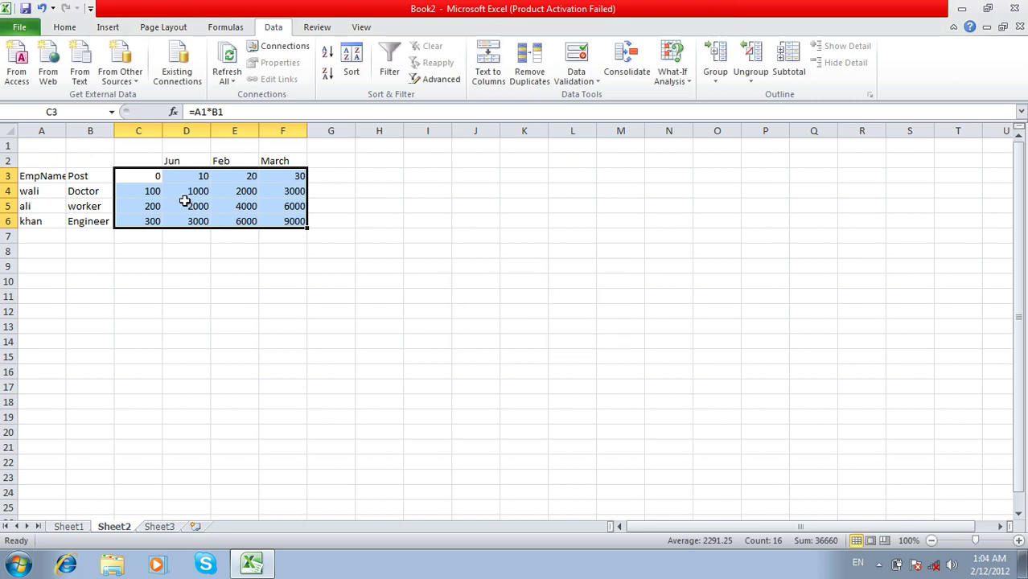
Step: Inspect the data table's TABLE formula and computed results in D4:F5
click(161, 191)
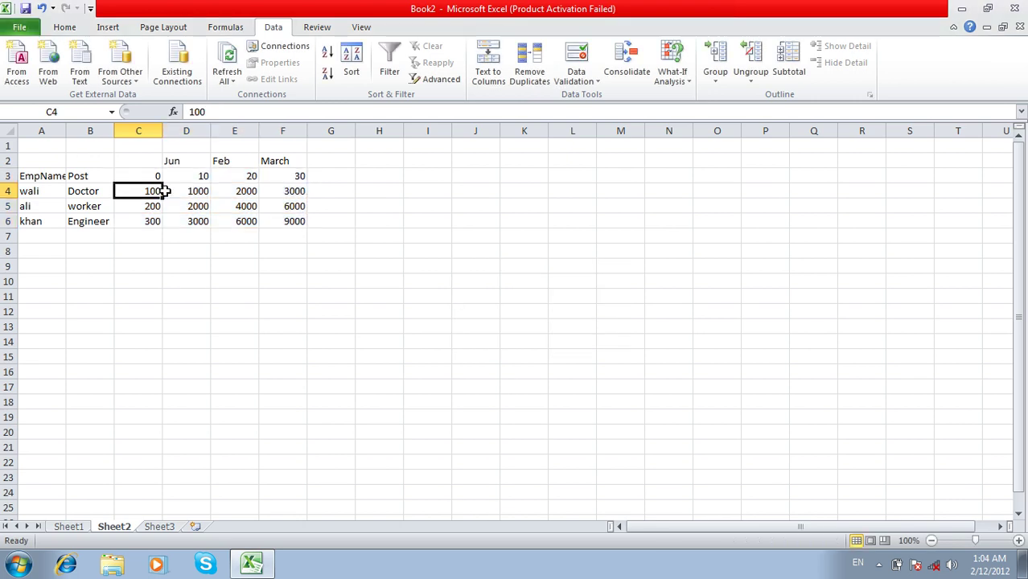
click(171, 191)
click(222, 191)
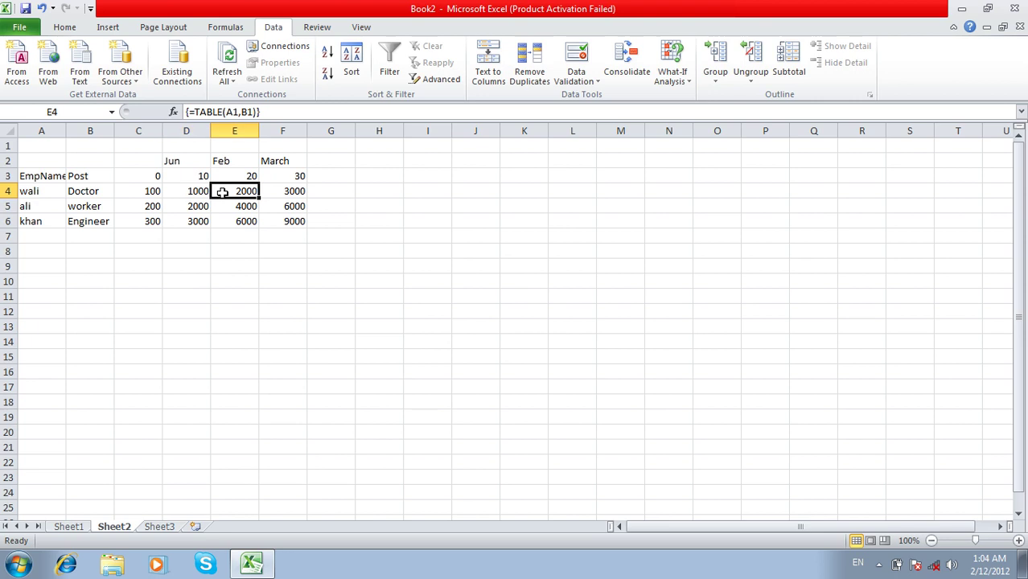
click(295, 192)
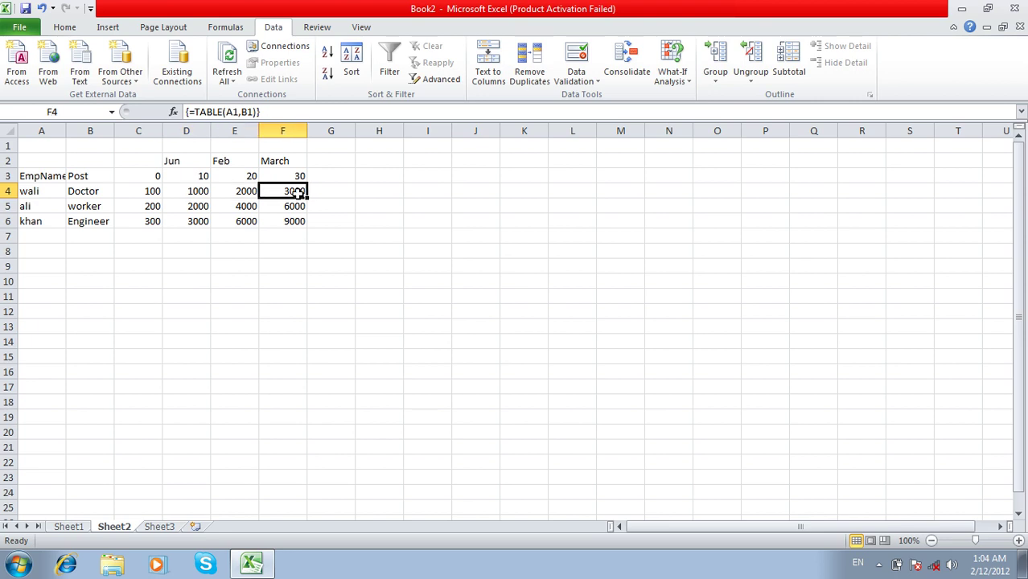
click(249, 203)
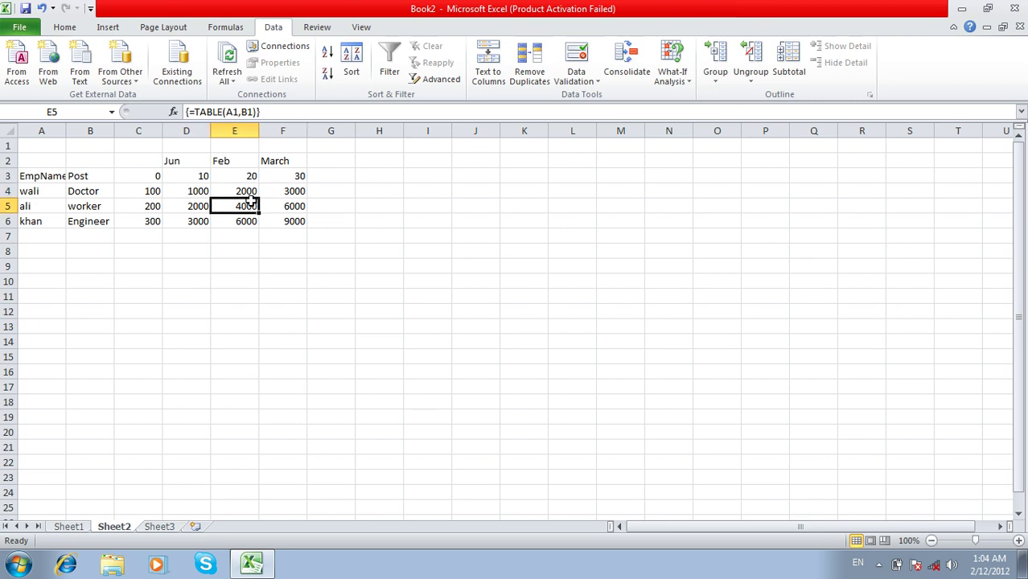
key(F5)
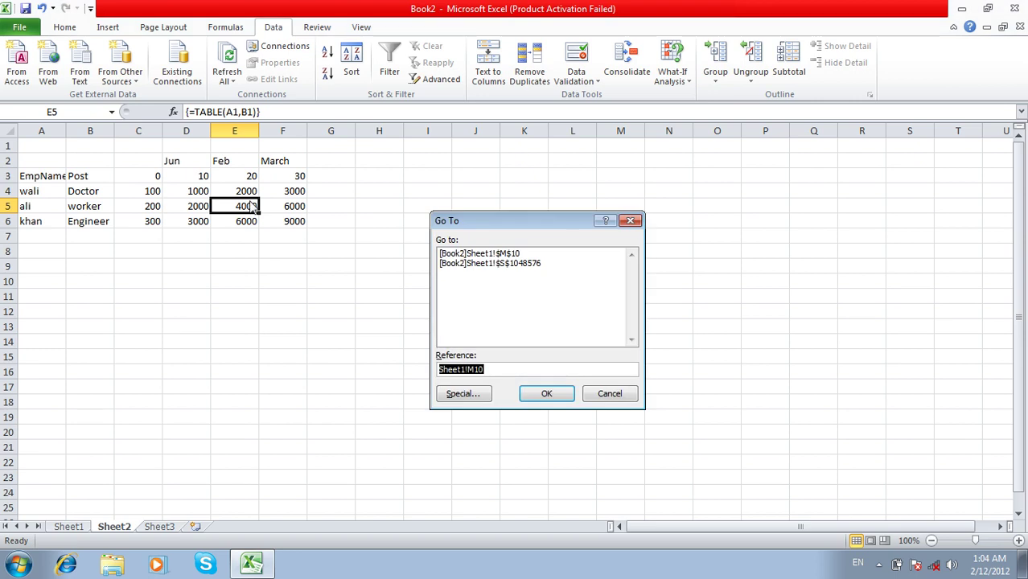
Step: Use Go To Special's Current array to select the data table, then inspect D5 and E5
key(alt+s)
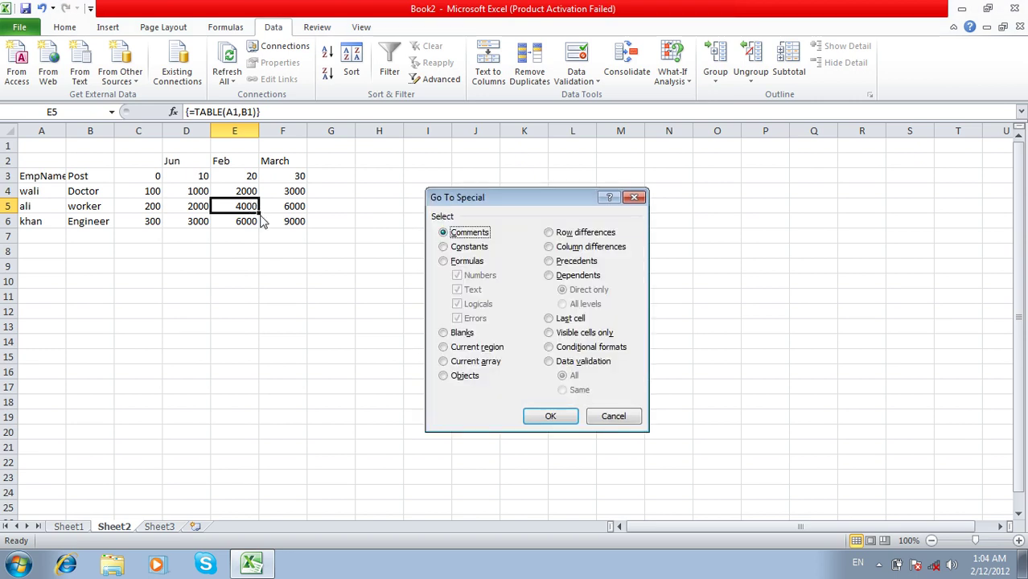
click(445, 363)
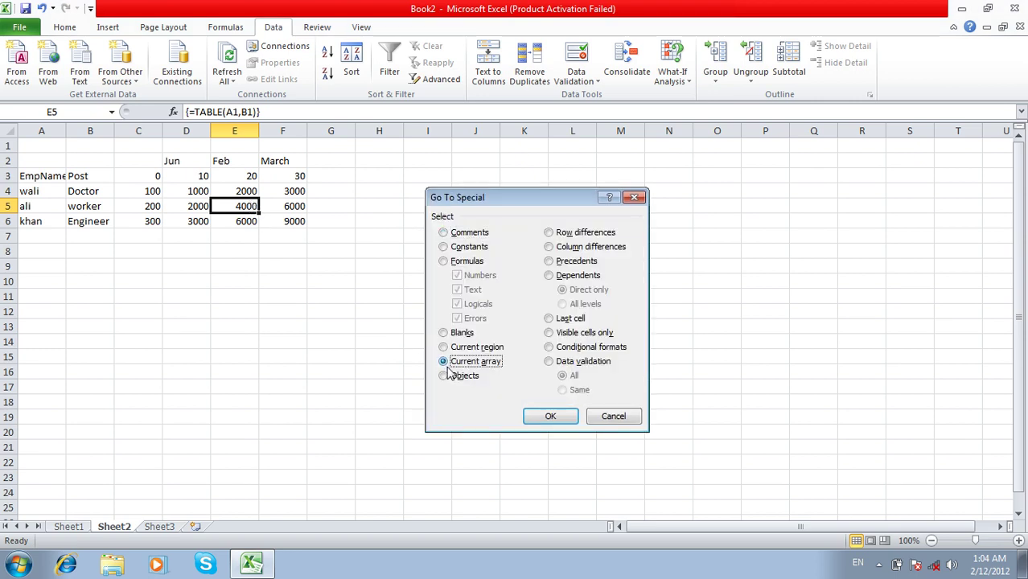
click(538, 418)
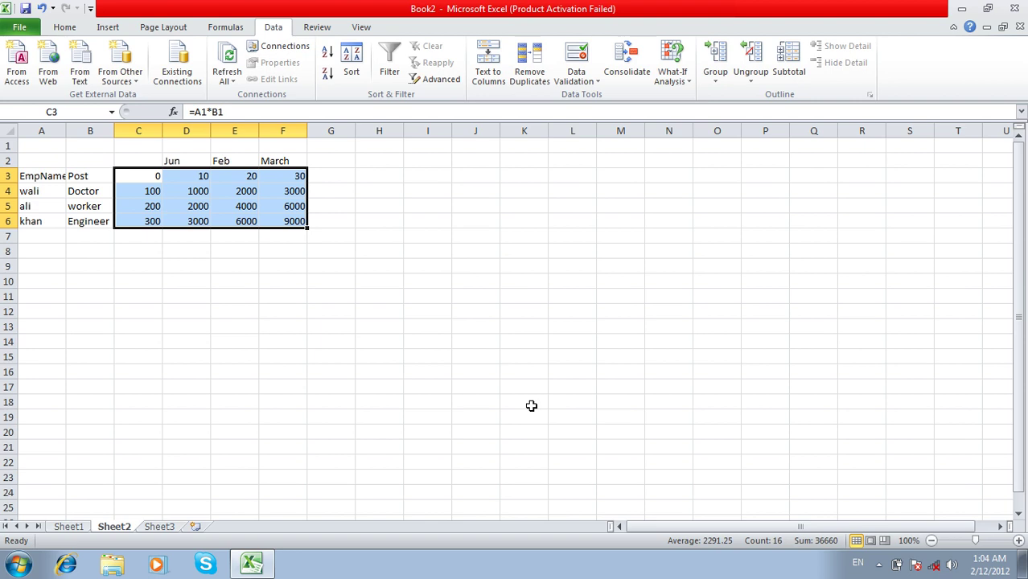
click(202, 207)
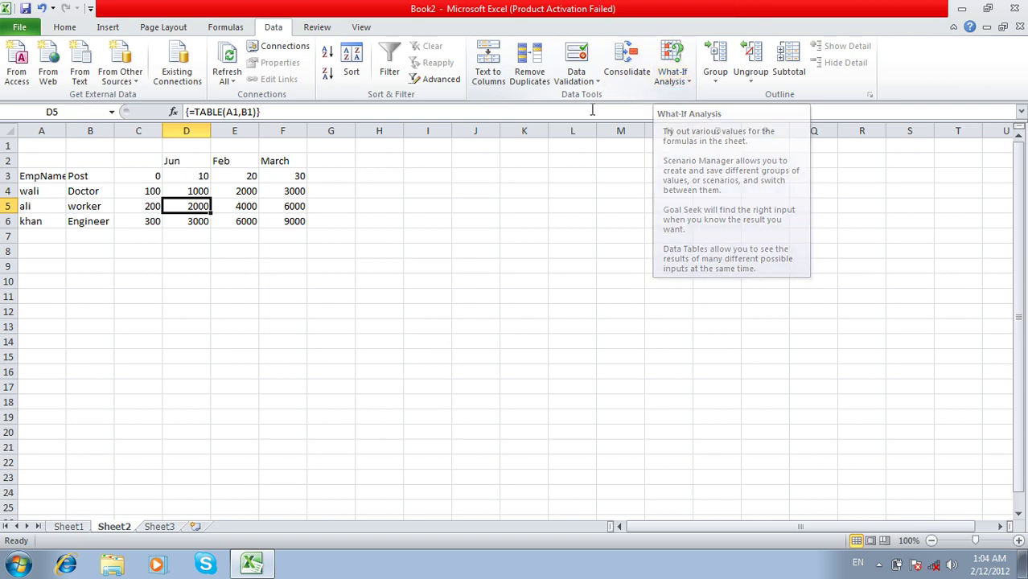
click(244, 201)
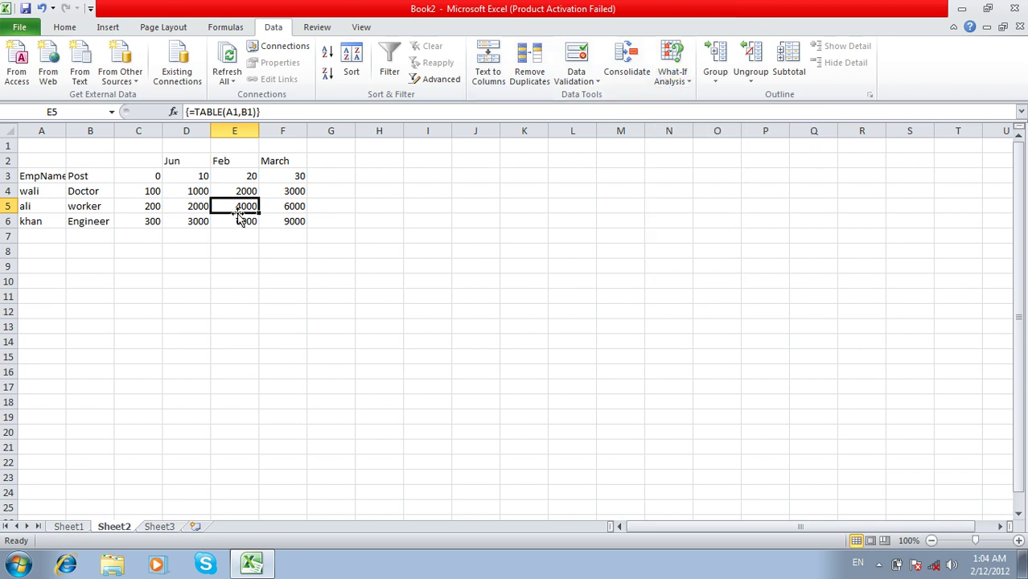
Step: Select the A2:F6 table area and compare D3's value with D4's TABLE formula
mouse_move(61, 164)
mouse_down()
mouse_move(180, 210)
mouse_move(267, 222)
mouse_up()
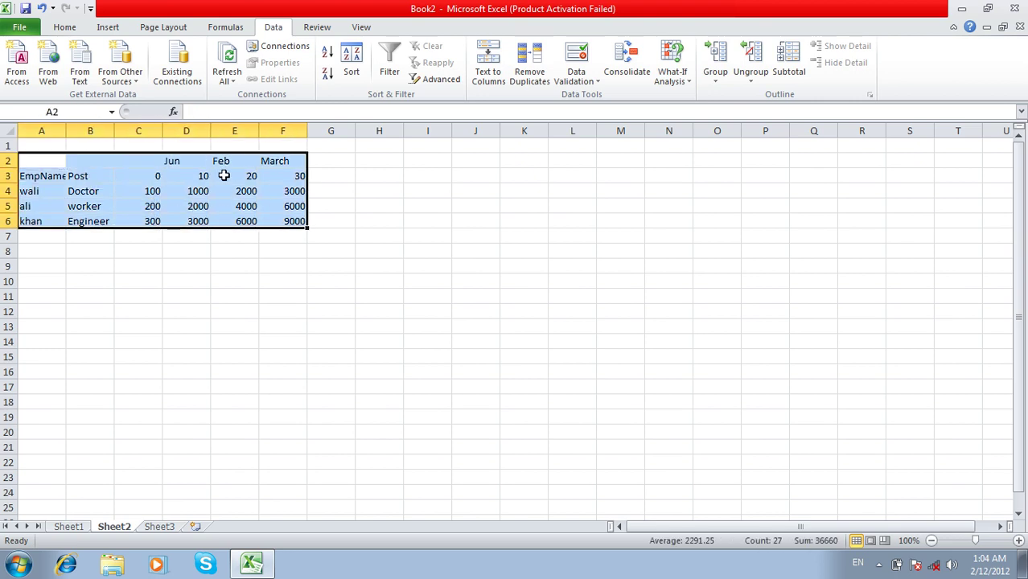
click(186, 160)
click(184, 173)
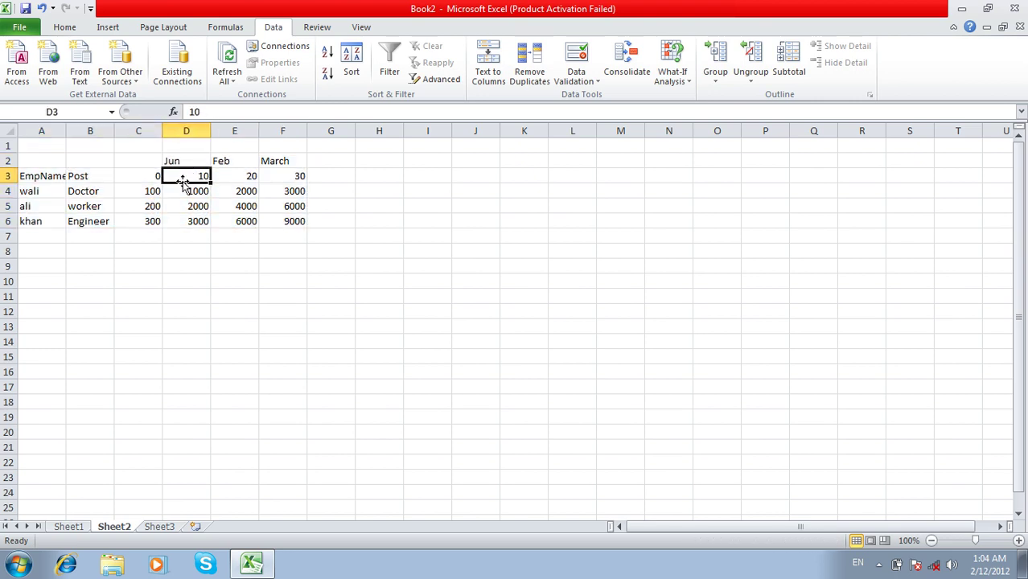
click(178, 191)
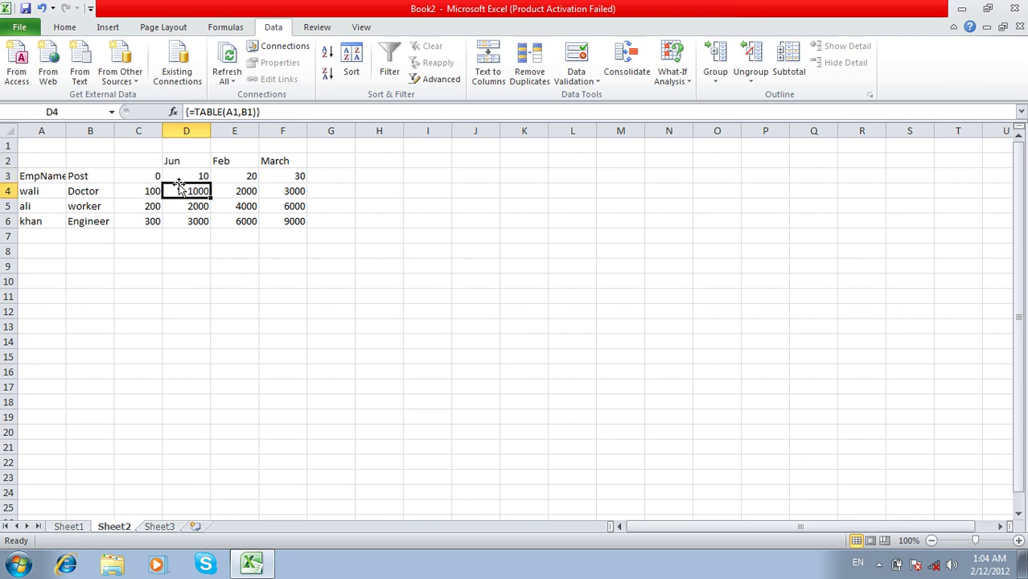
click(177, 176)
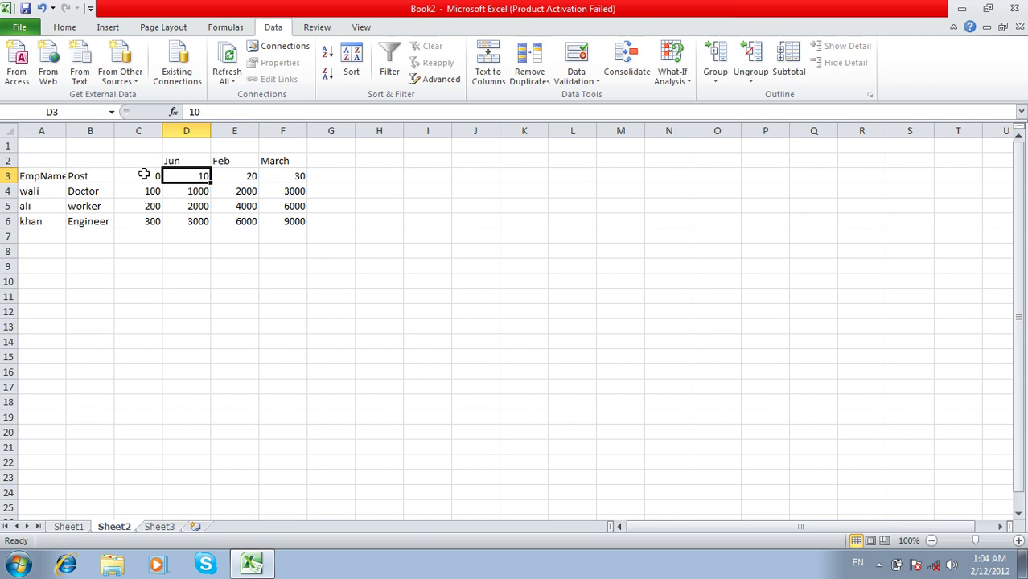
Step: From G10, open Go To Special and close it unused
click(311, 285)
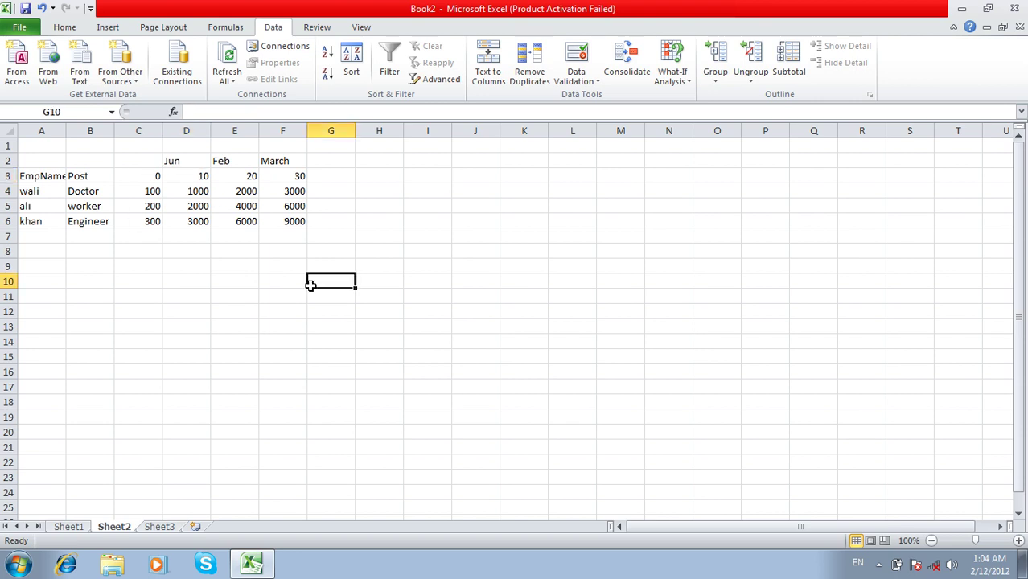
key(ctrl+g)
key(alt+s)
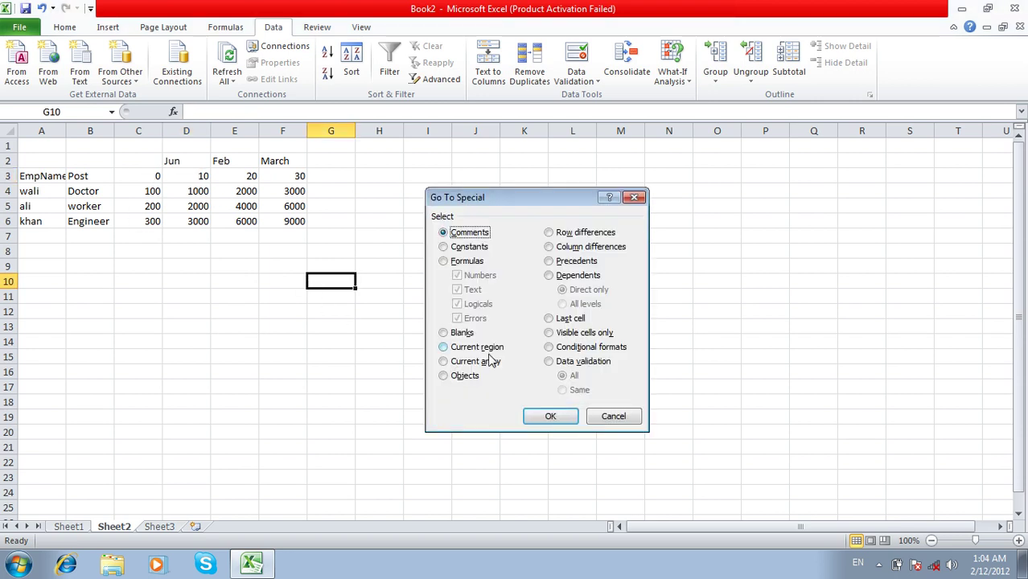
key(Escape)
drag(199, 310, 194, 297)
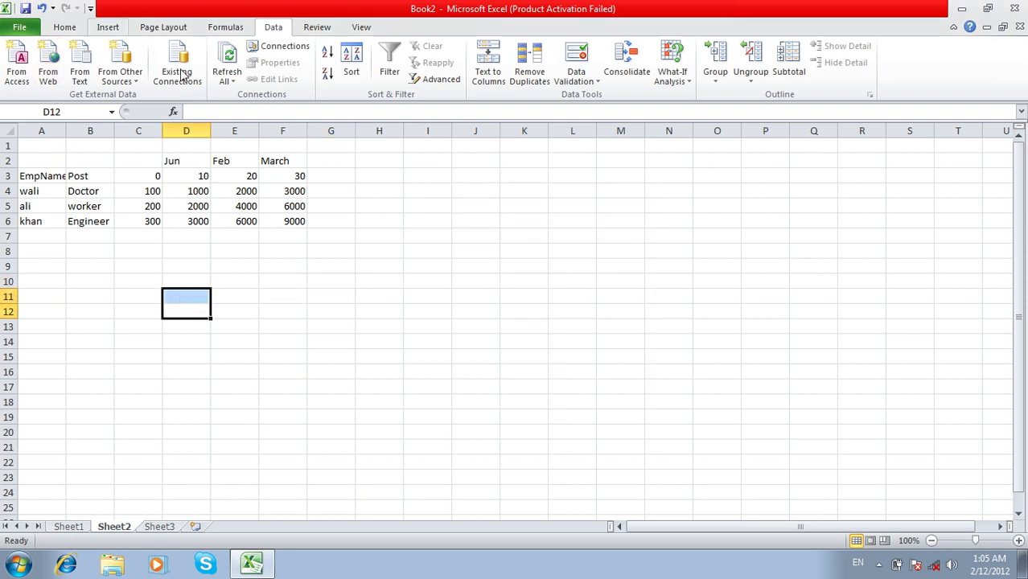
scroll(210, 81, up, 3)
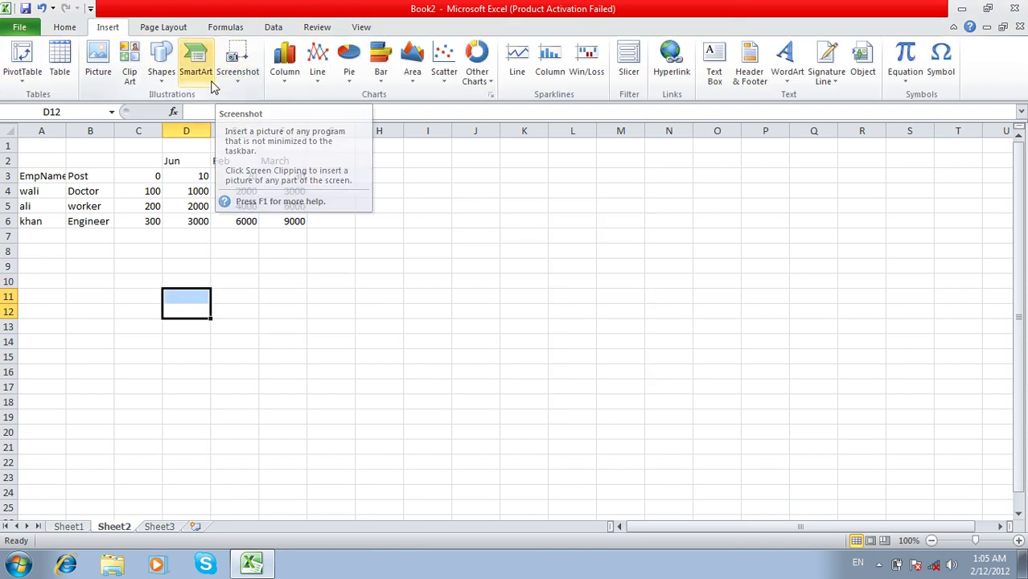
Step: Draw a heart shape over about J3:N18 and apply the Intense Effect - Red style
click(162, 74)
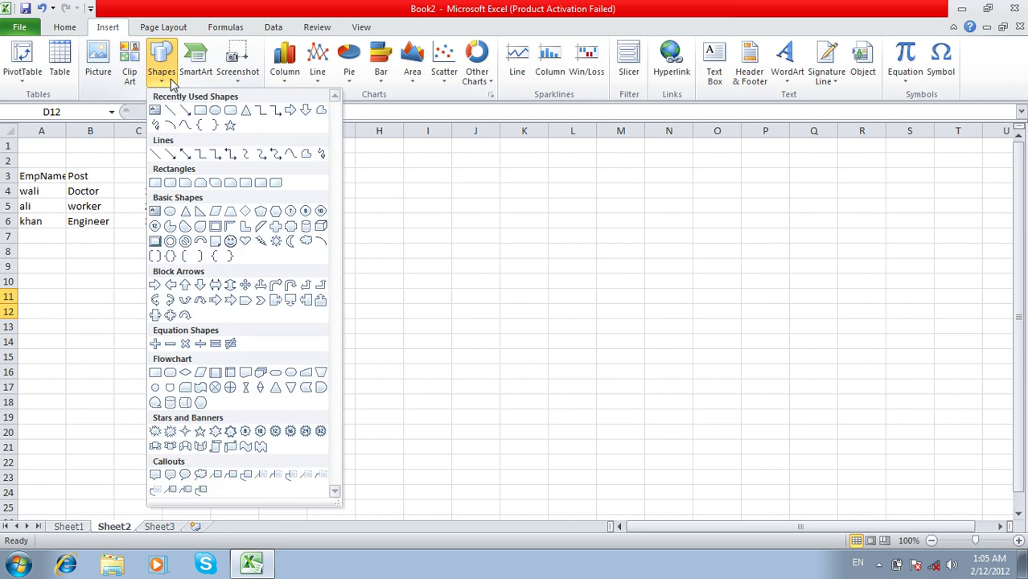
click(244, 241)
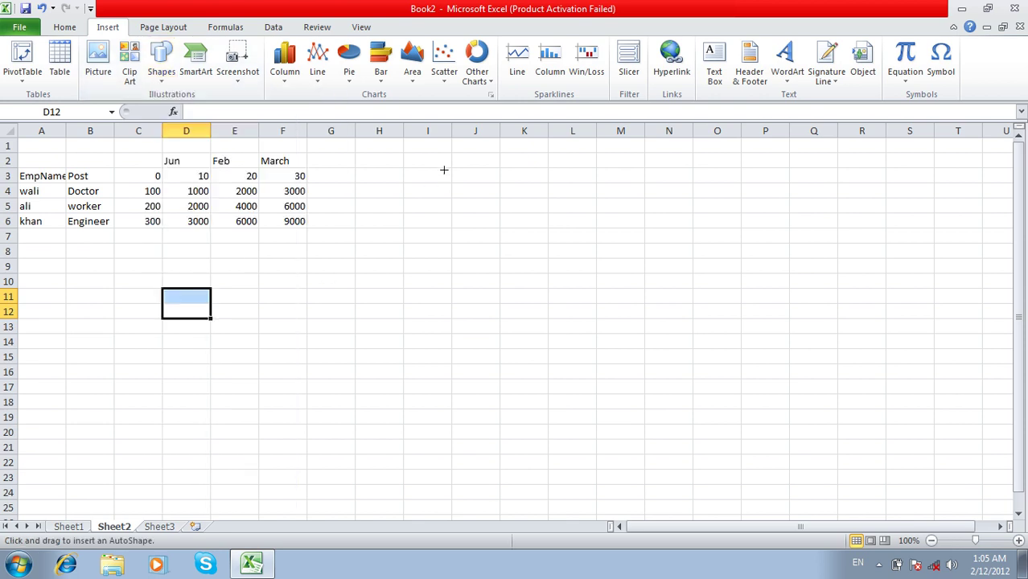
drag(441, 167, 689, 402)
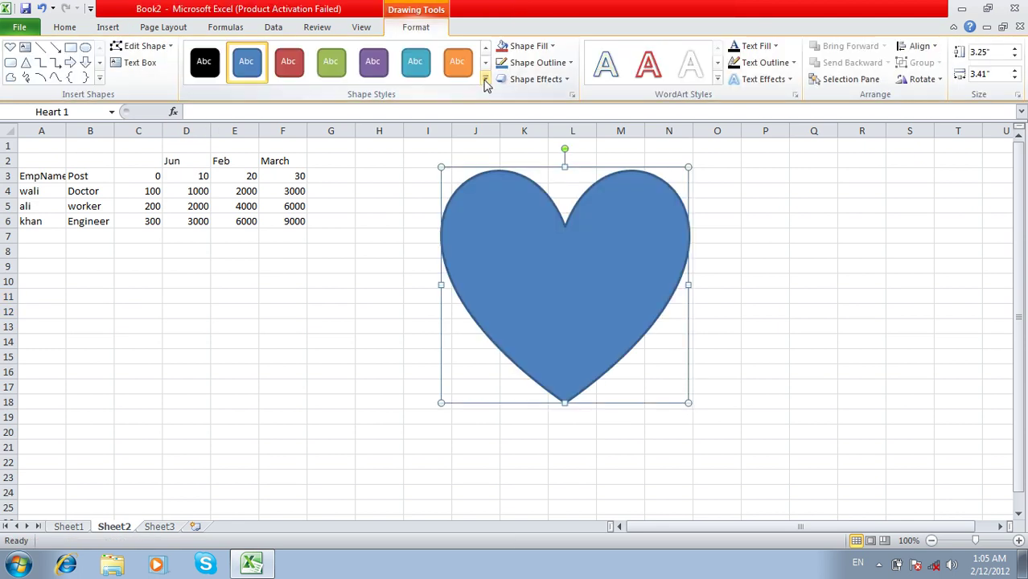
click(485, 82)
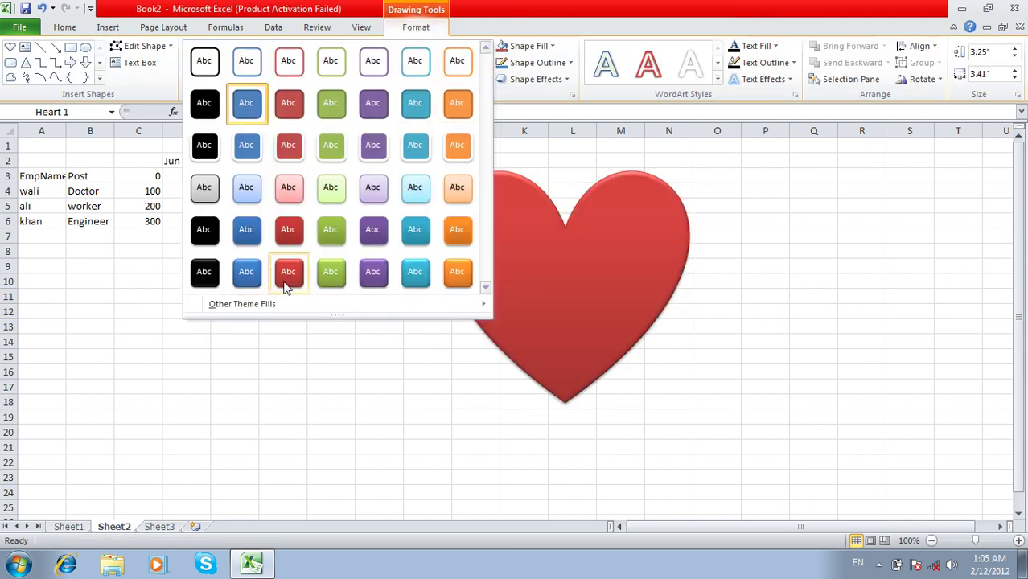
click(286, 273)
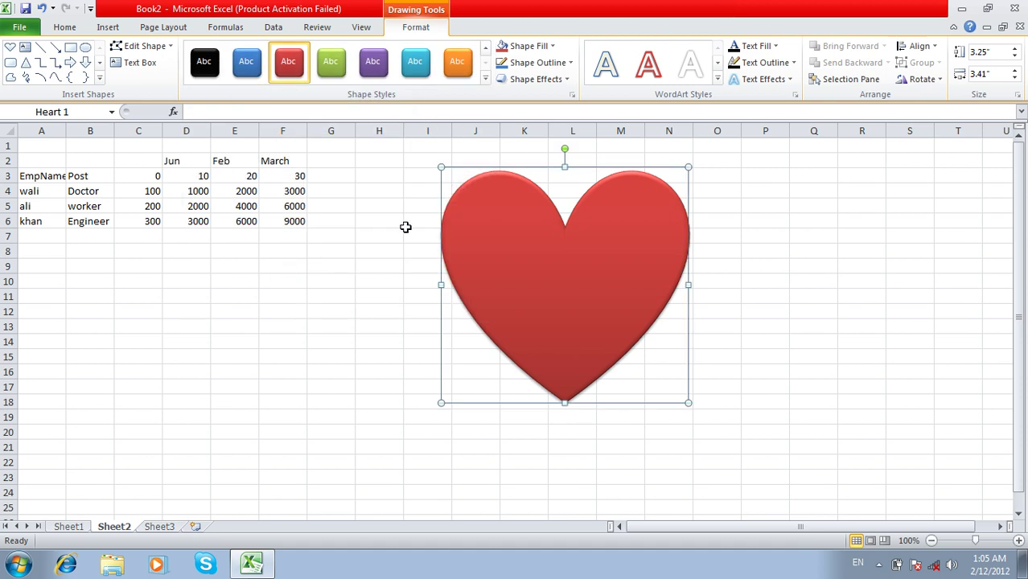
Step: Type the four-line verse from 'Love Is Life' to 'Which Cut the life' into the heart, centred
right_click(582, 273)
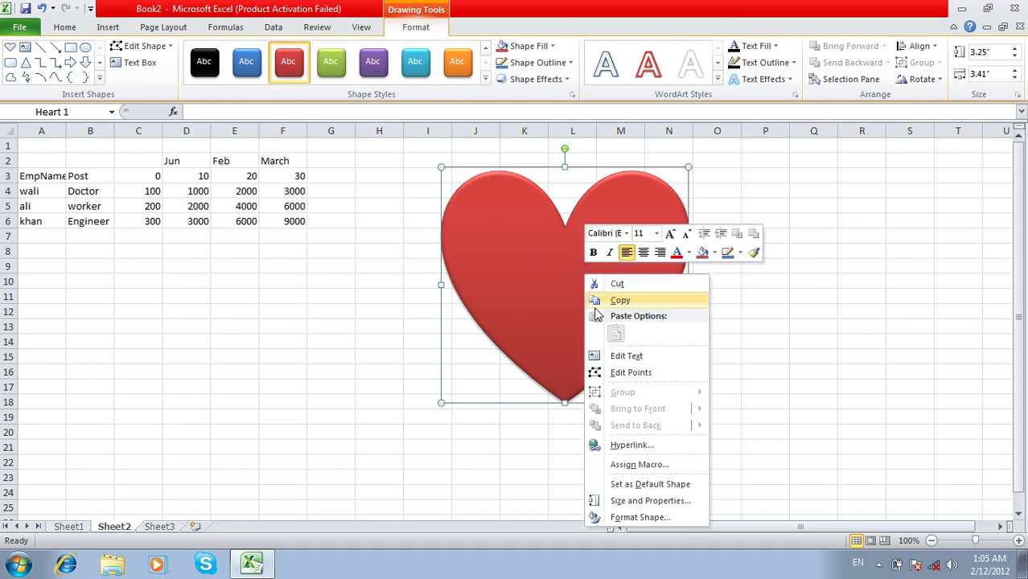
click(627, 356)
text(Love Is Life)
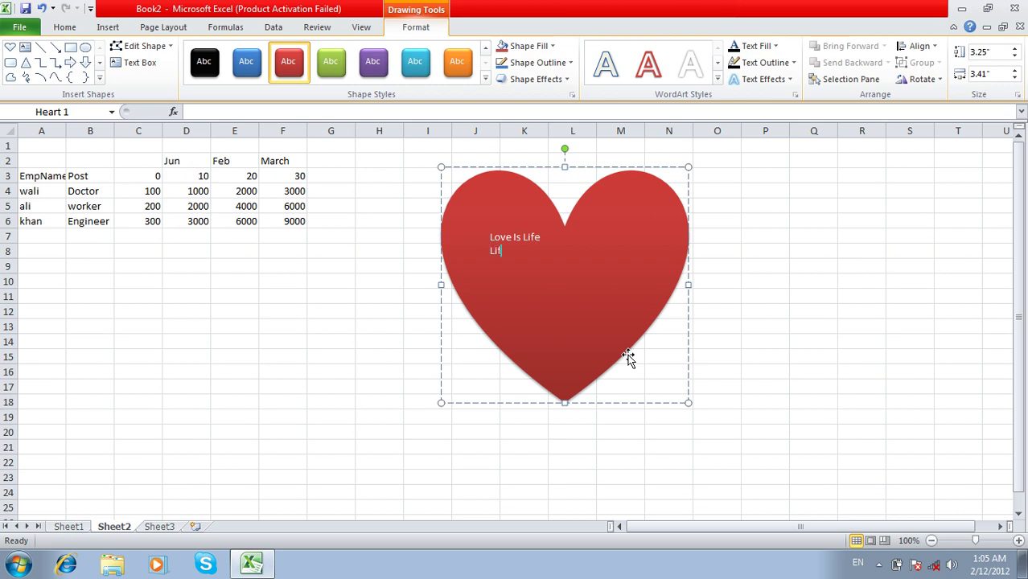
text(Wid)
text(ife)
text(Cut t)
text(he)
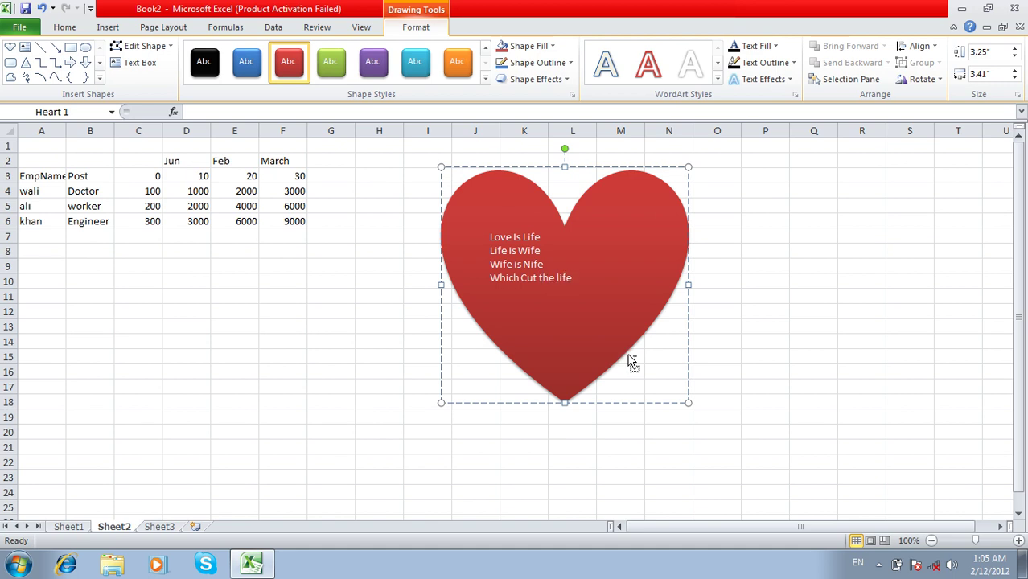
key(ctrl+a)
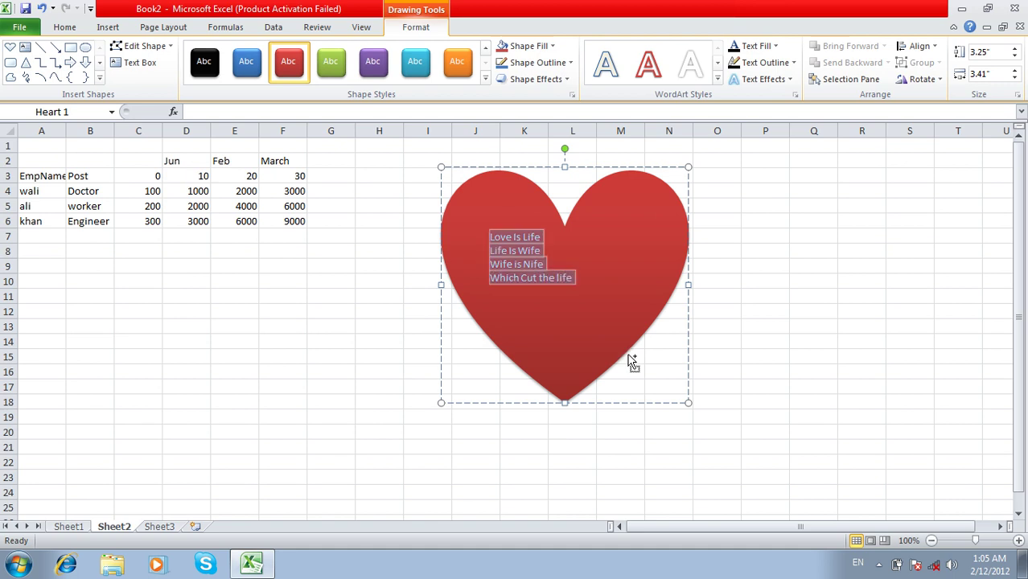
key(ctrl+e)
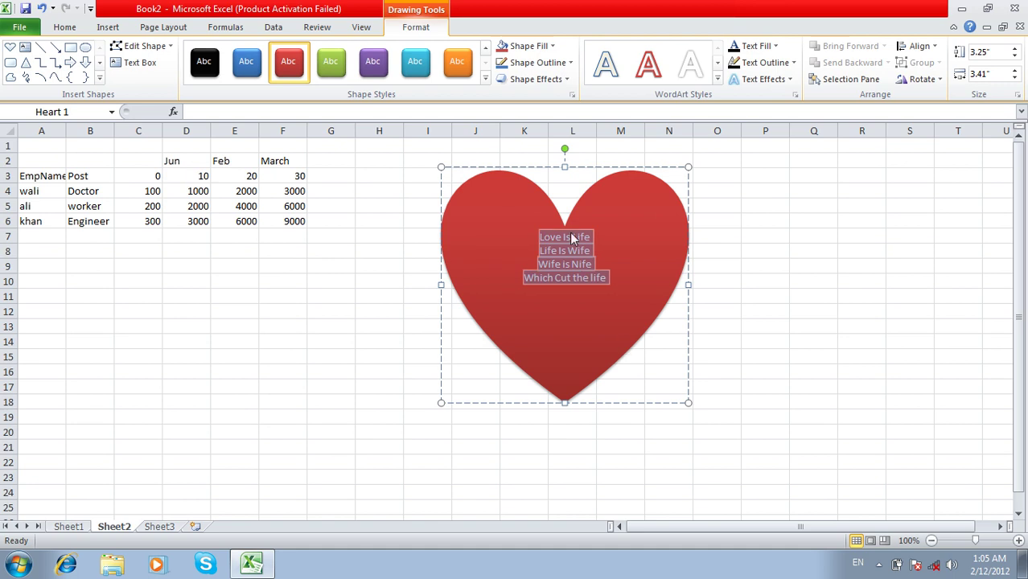
click(572, 237)
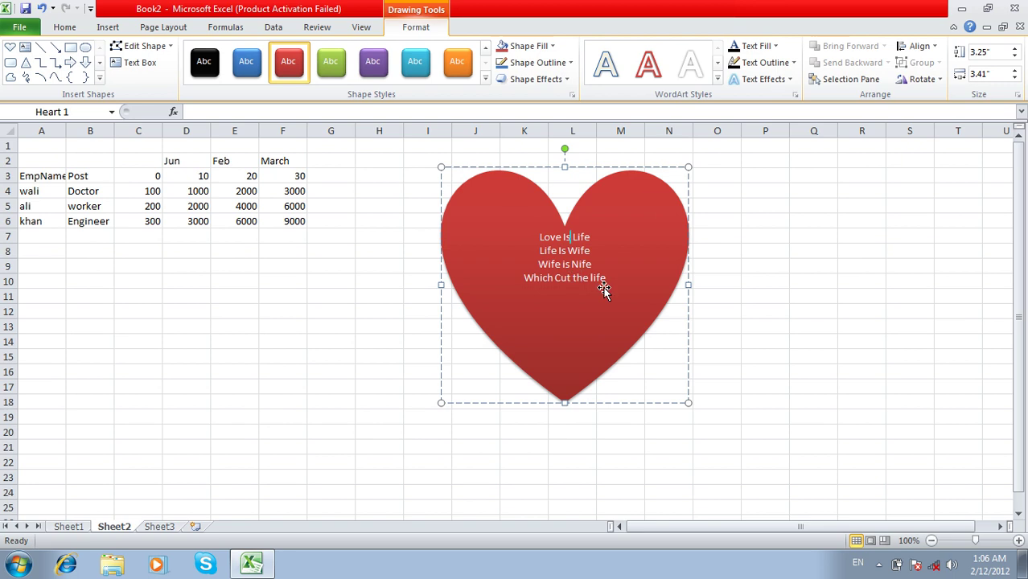
key(ctrl+a)
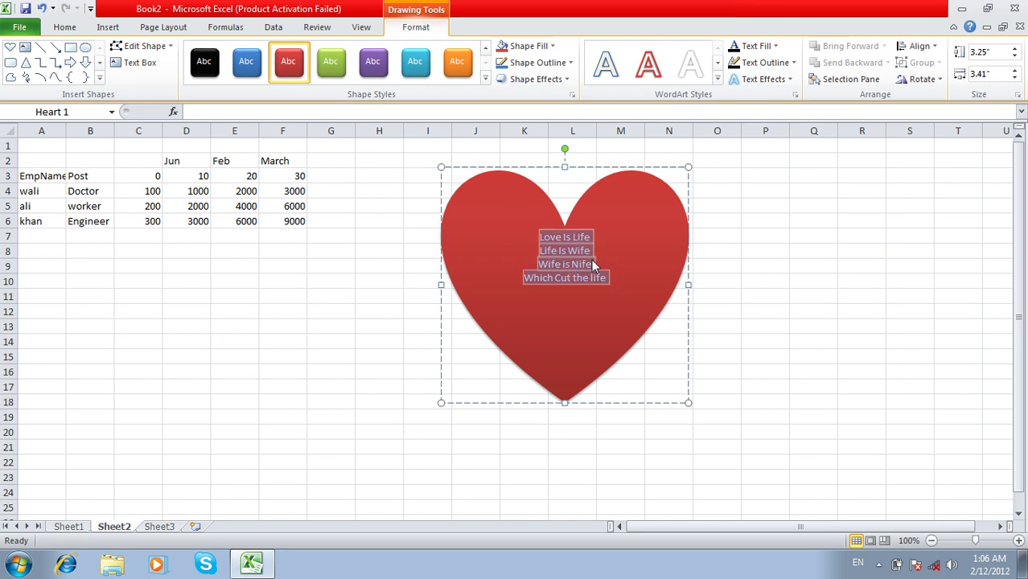
Step: Grow the heart's text size to 18 point
click(65, 27)
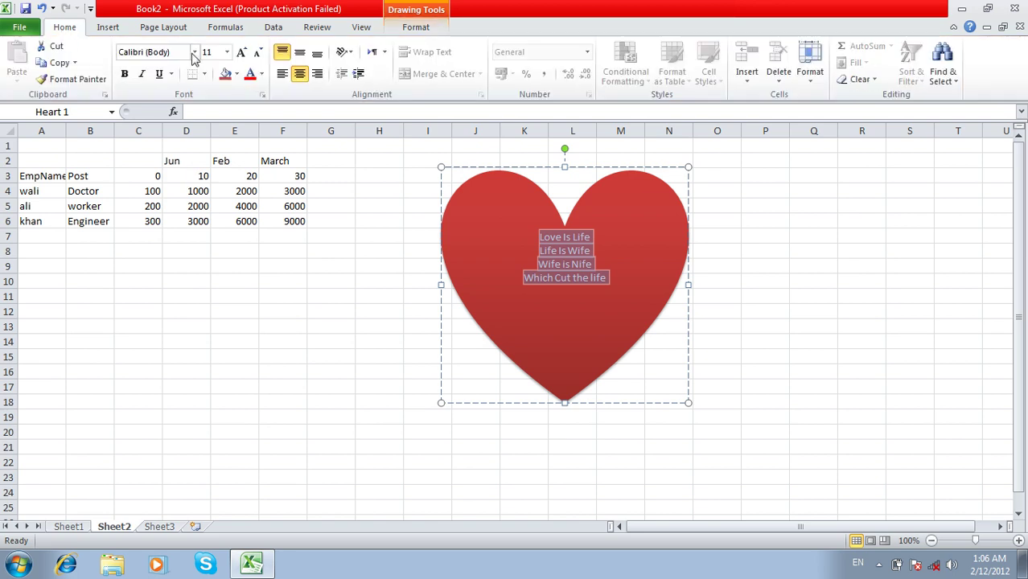
click(241, 52)
click(241, 52)
click(241, 53)
click(241, 53)
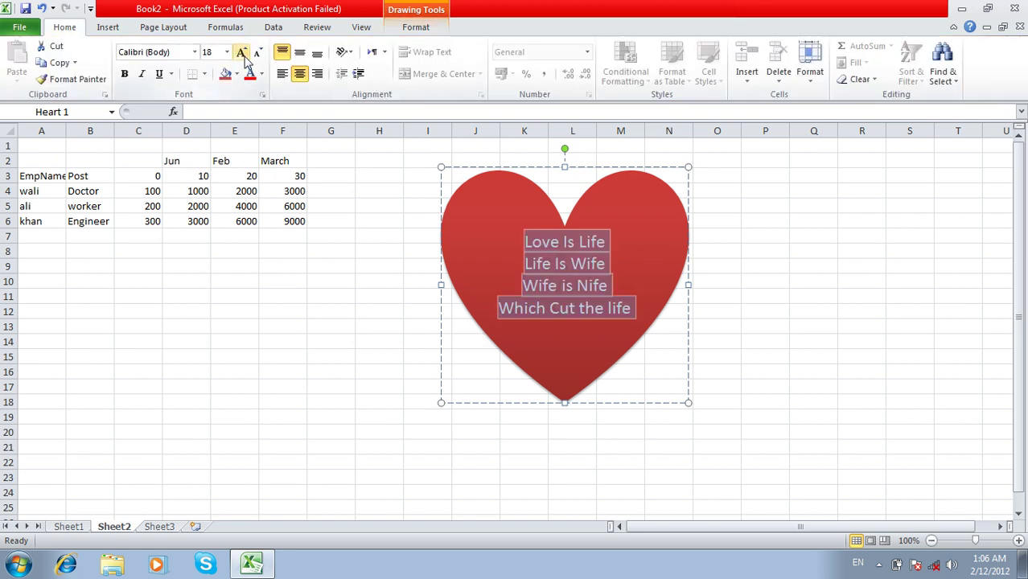
click(746, 253)
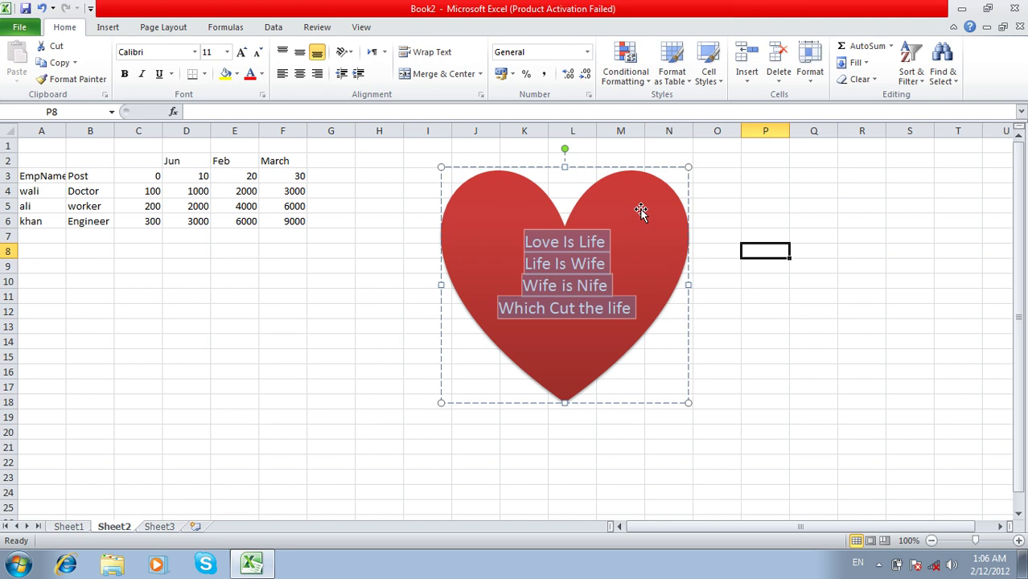
Step: Duplicate the heart into overlapping copies and delete the extra right-hand one
click(640, 211)
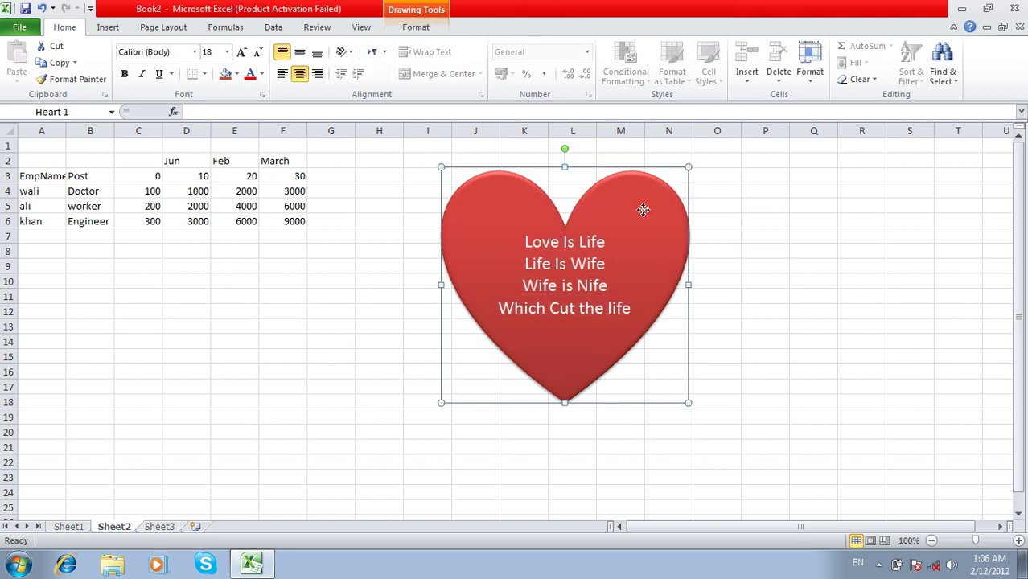
mouse_move(644, 210)
mouse_down()
mouse_move(879, 271)
mouse_move(644, 210)
mouse_up()
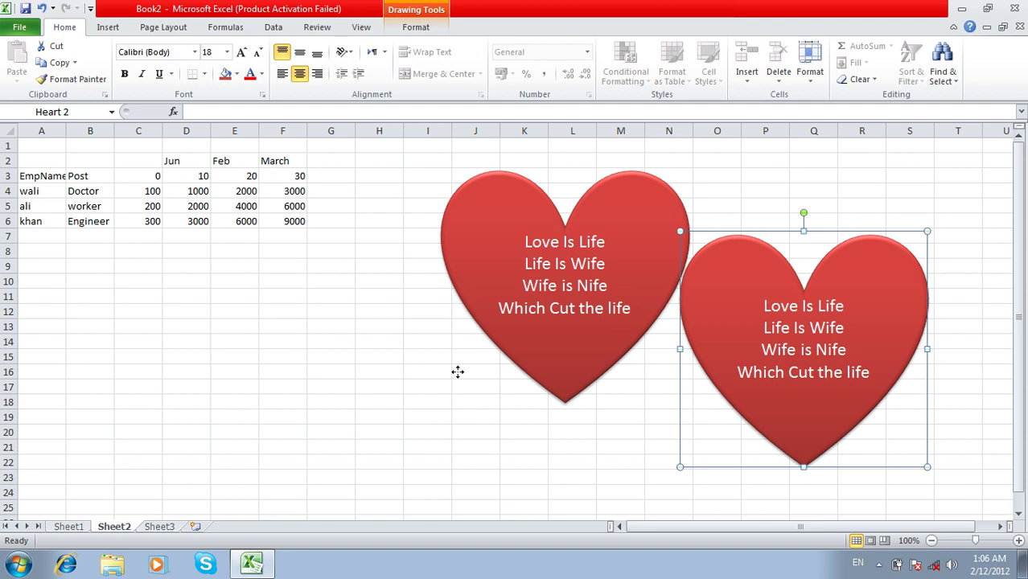
drag(457, 372, 281, 322)
ctrl+click(544, 323)
drag(544, 322, 582, 461)
click(904, 192)
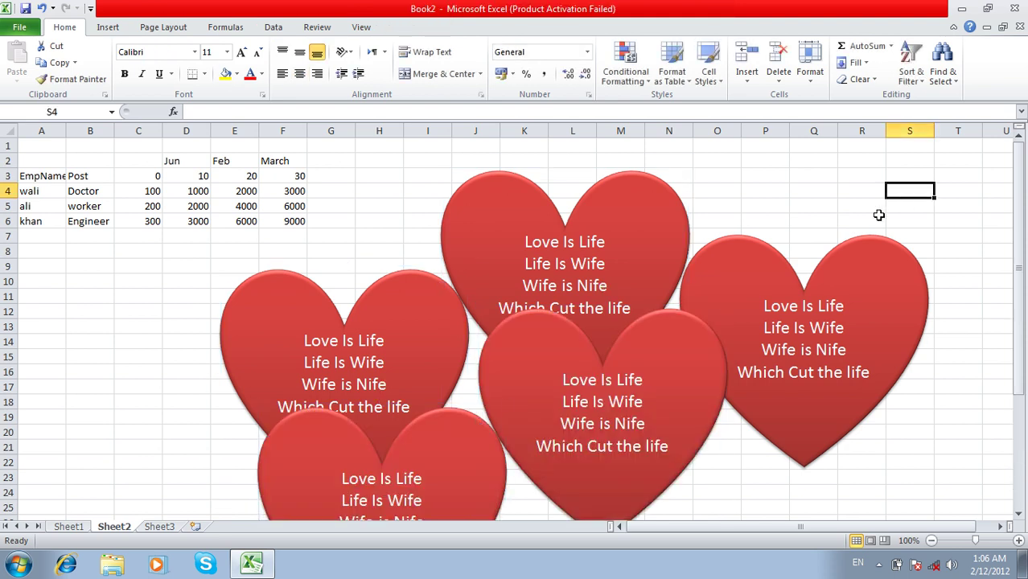
click(840, 262)
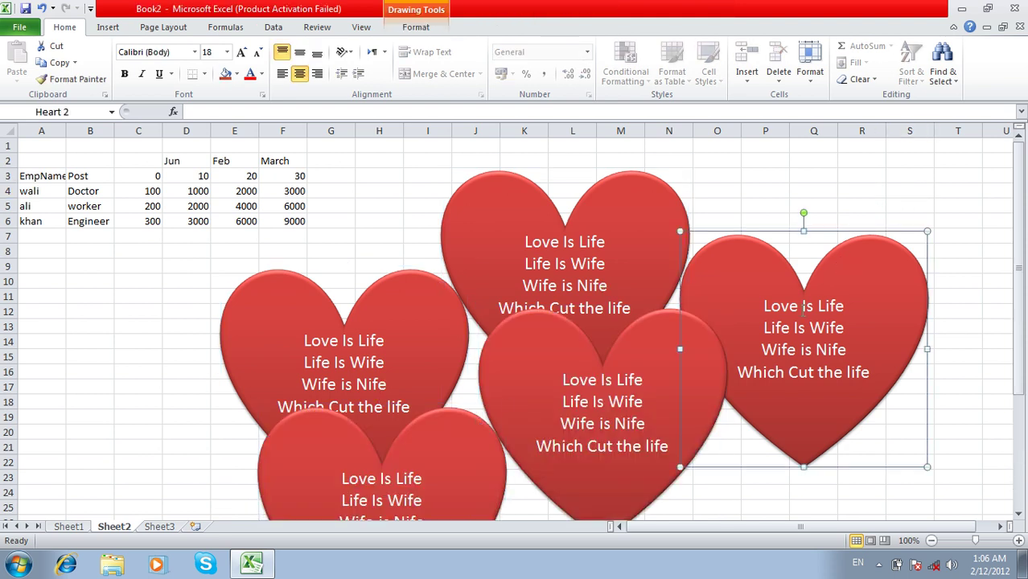
key(Delete)
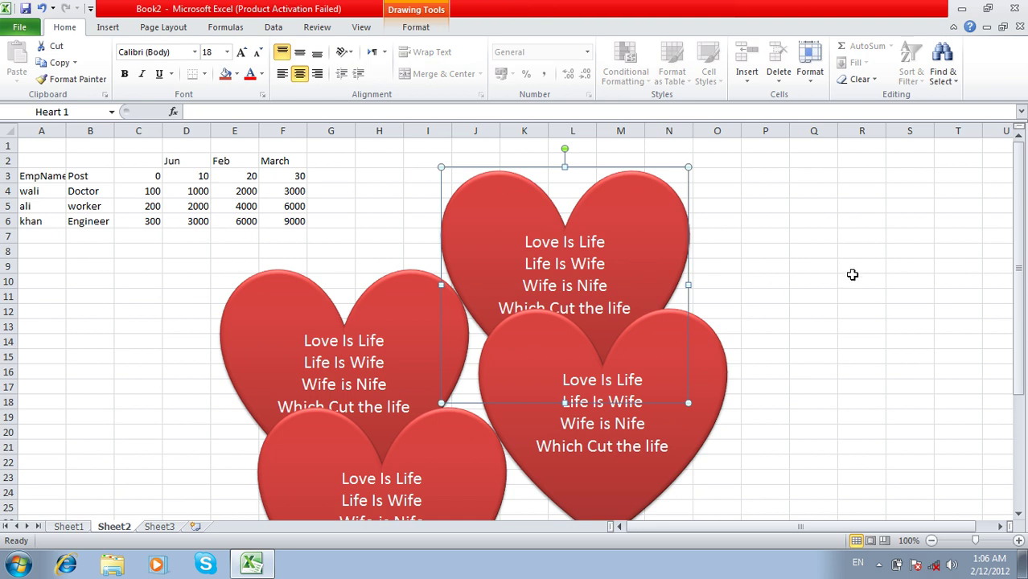
click(852, 276)
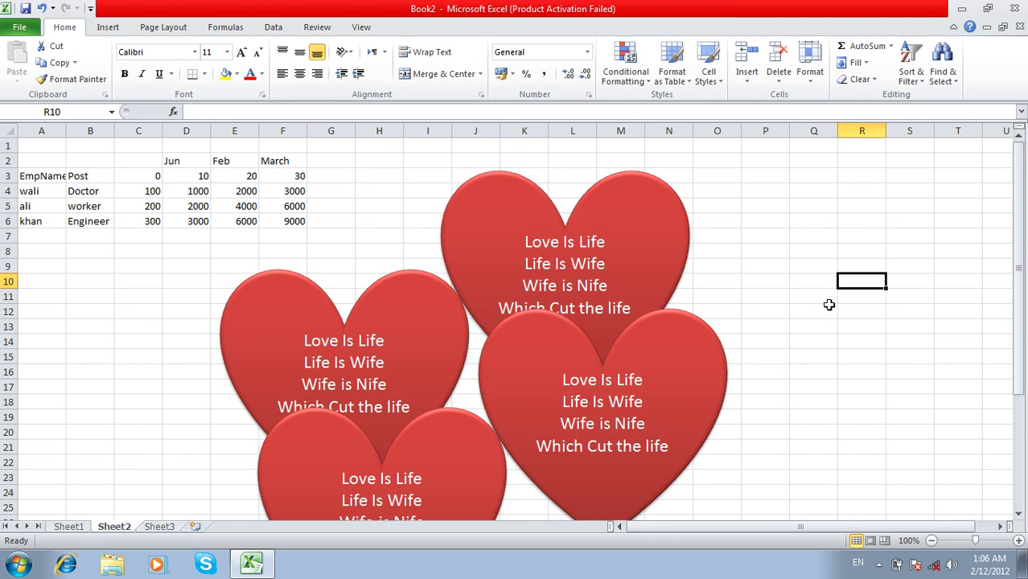
key(F5)
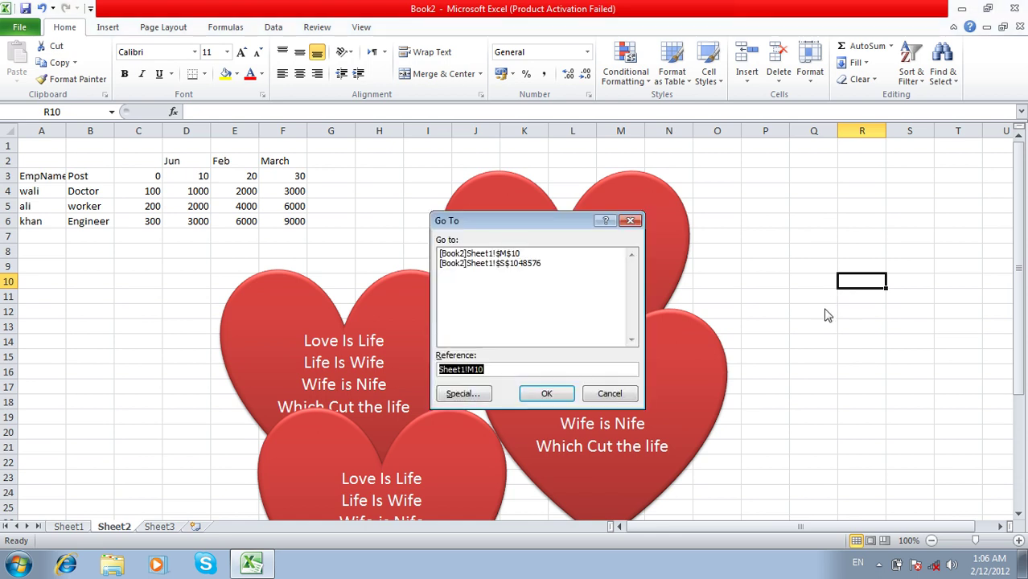
key(alt+s)
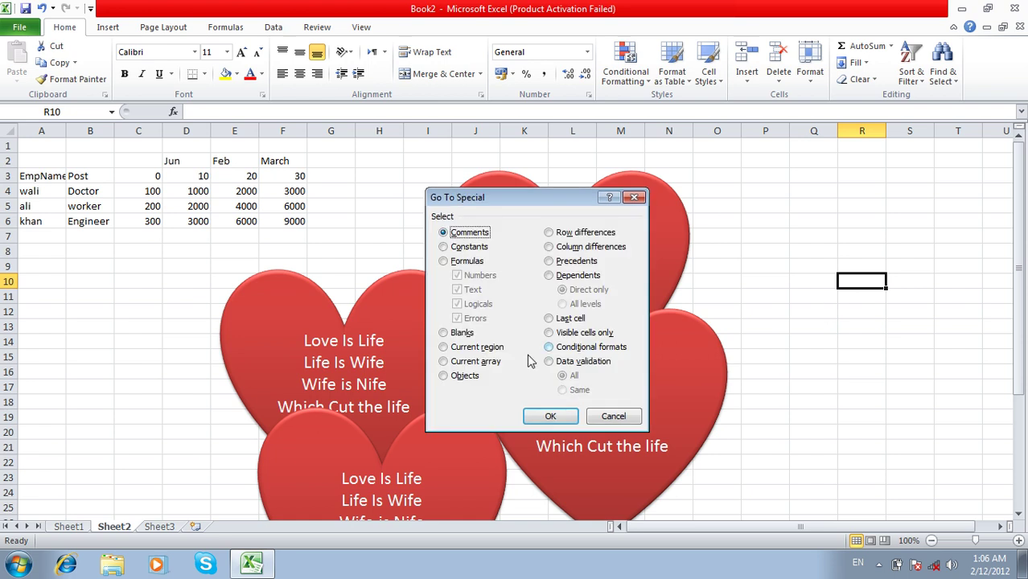
click(476, 382)
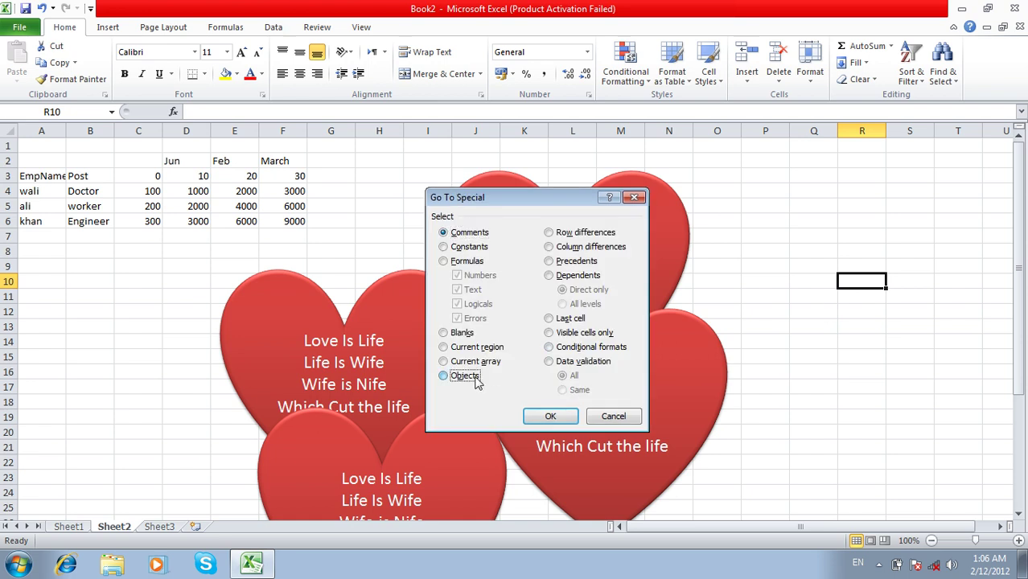
click(548, 417)
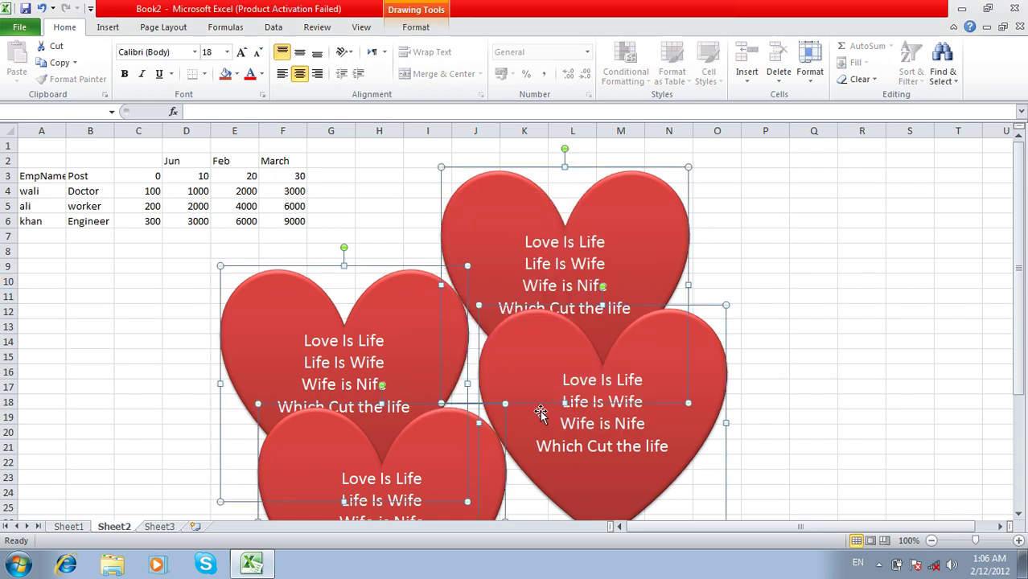
key(Delete)
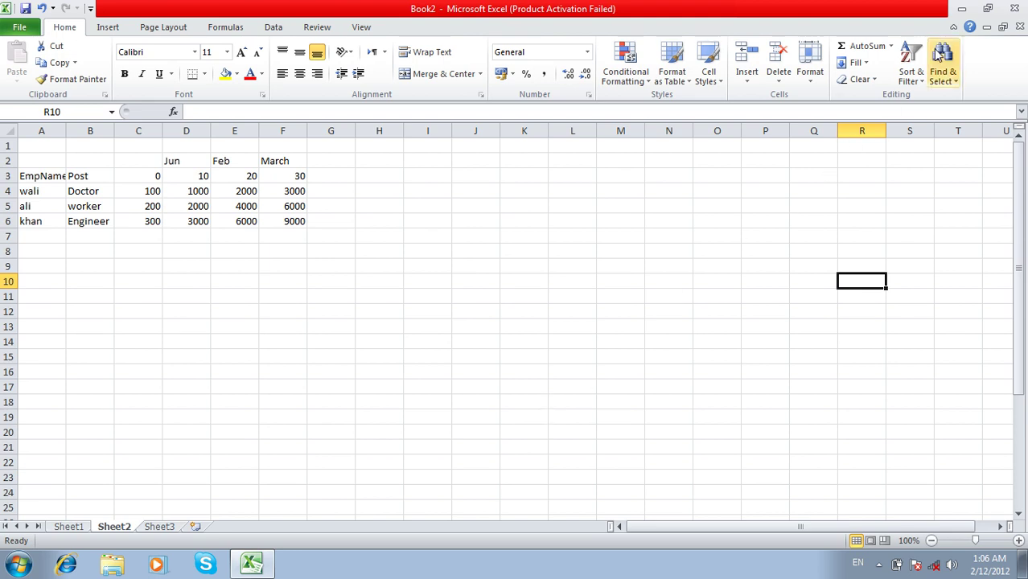
click(941, 80)
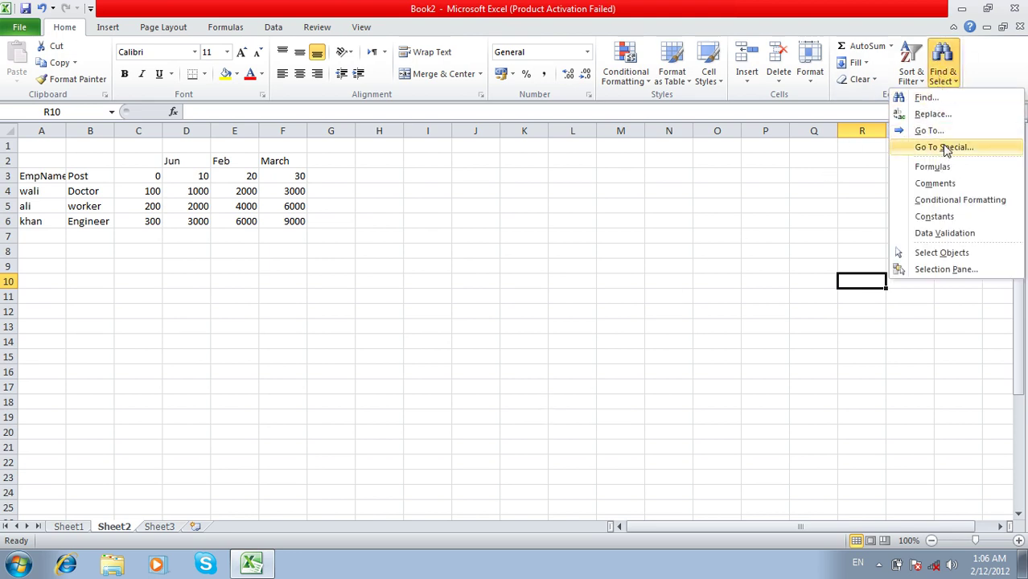
click(942, 148)
click(576, 232)
click(574, 246)
click(571, 234)
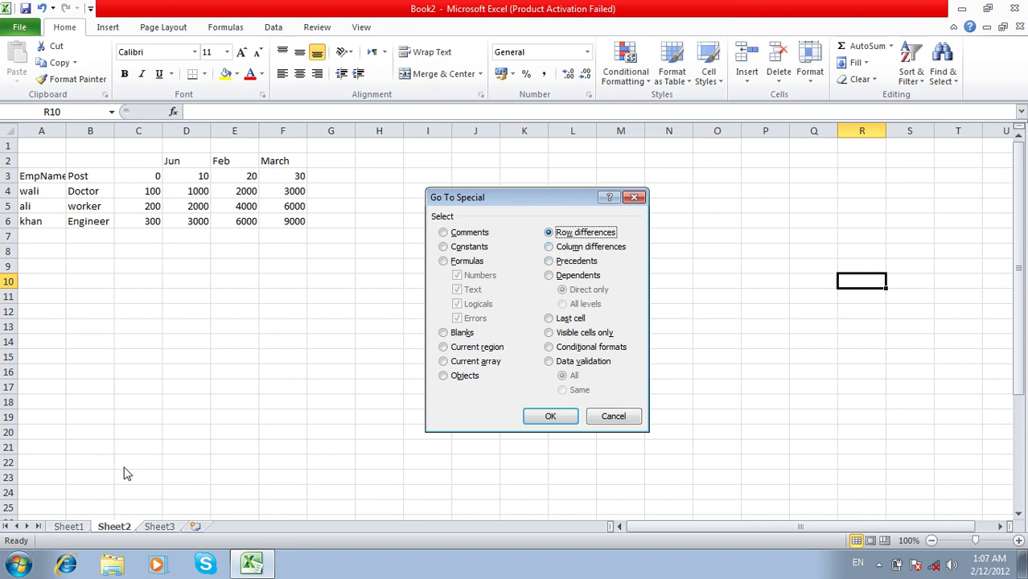
key(Escape)
click(9, 282)
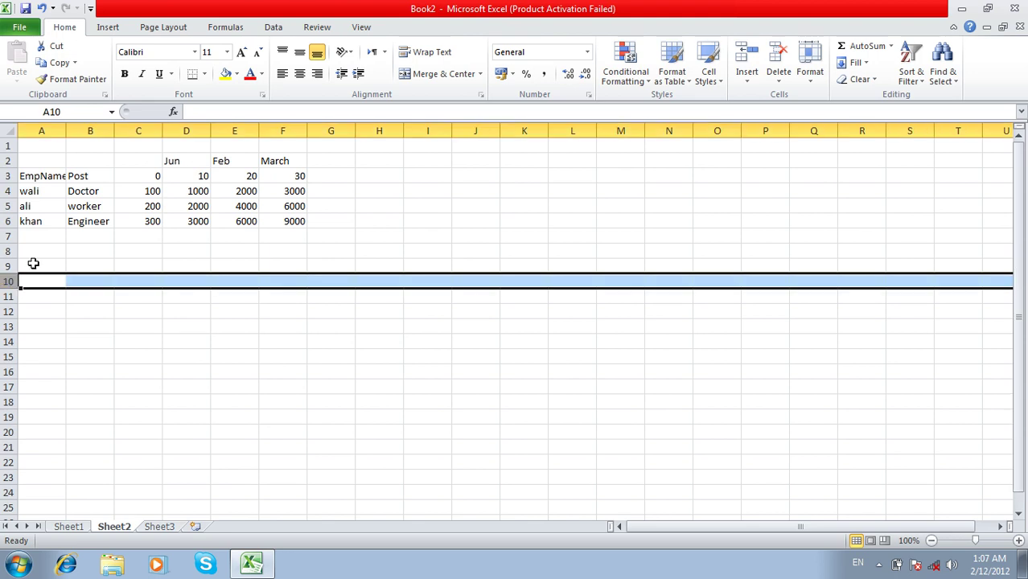
click(87, 133)
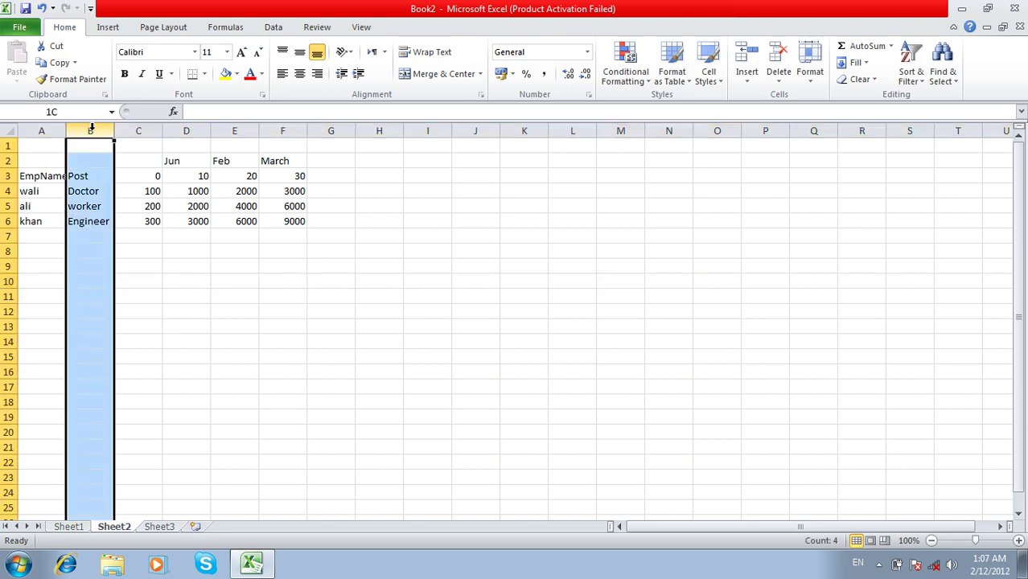
click(57, 279)
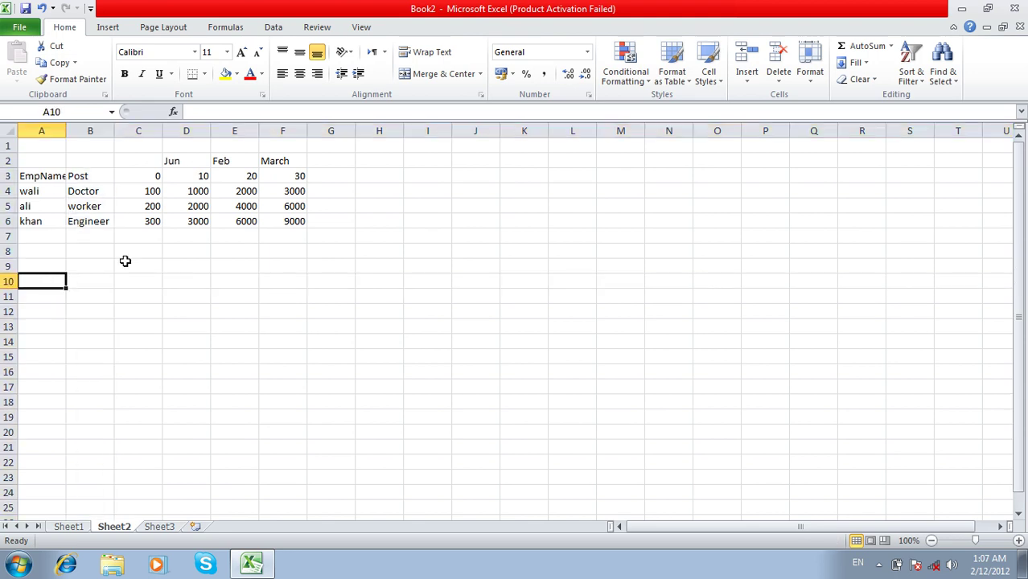
Step: Enter wali, ali, khan, jan and wali in cells A10 through E10, one per column
text(w)
key(Tab)
text(al)
key(Tab)
text(khan)
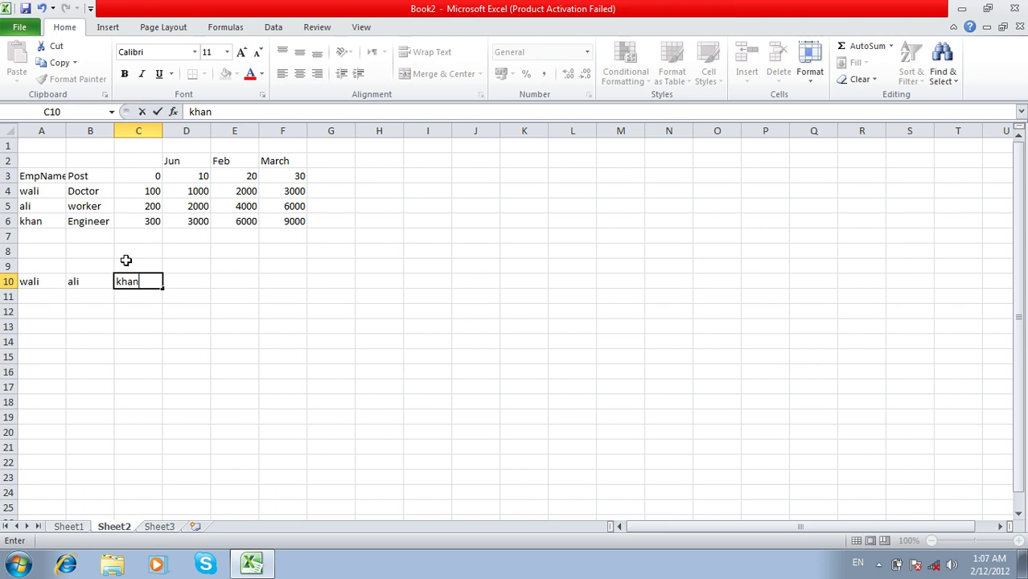
key(Tab)
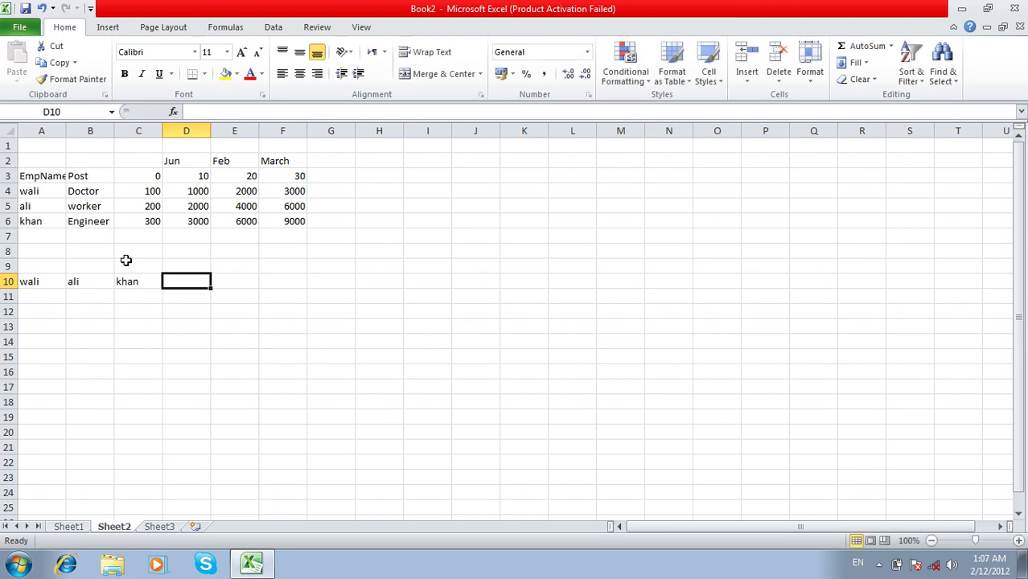
text(ja)
key(Tab)
text(w)
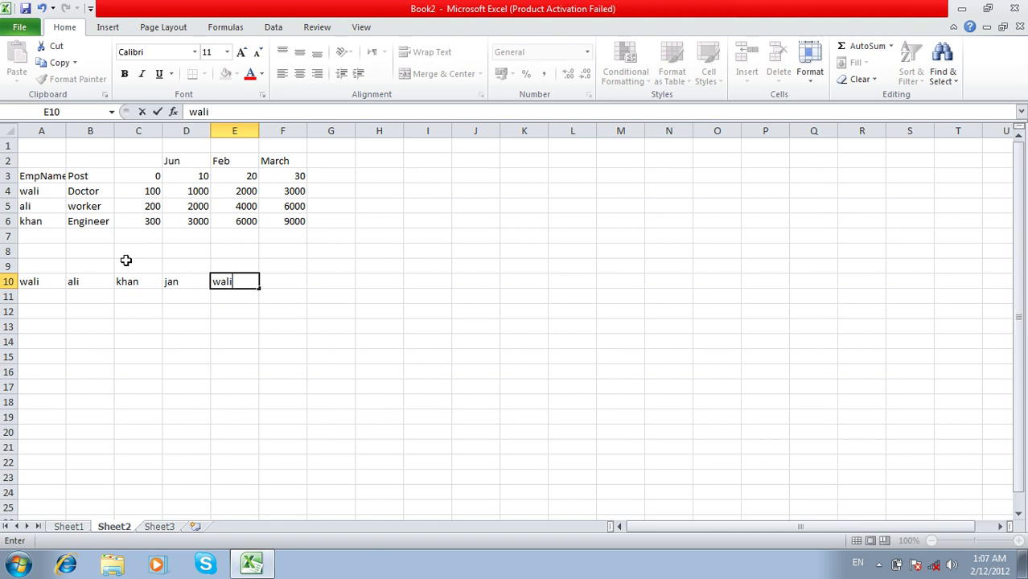
key(Tab)
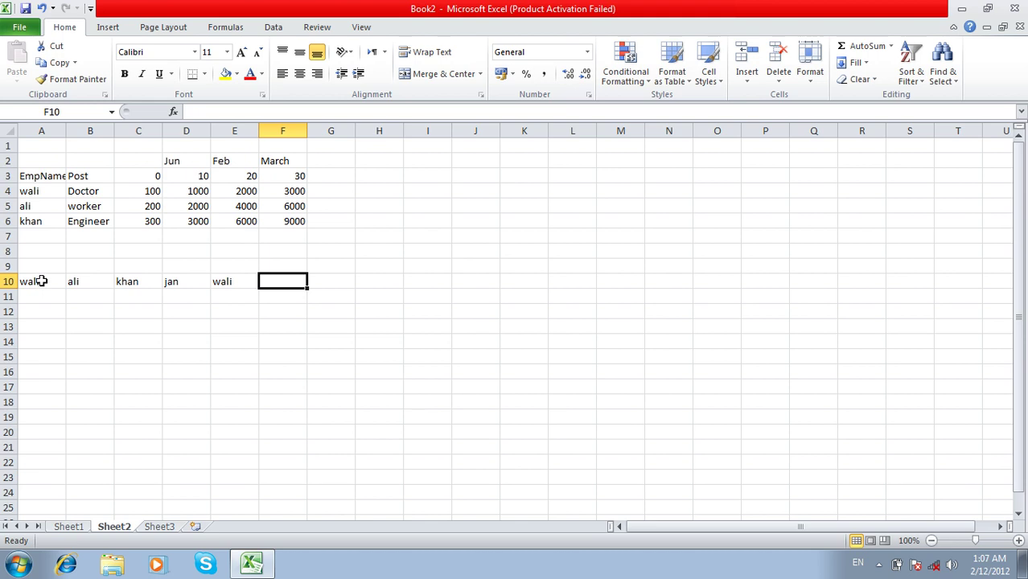
Step: Select A10:E10 and apply Go To Special Row differences so B10:D10 become selected
drag(41, 281, 236, 281)
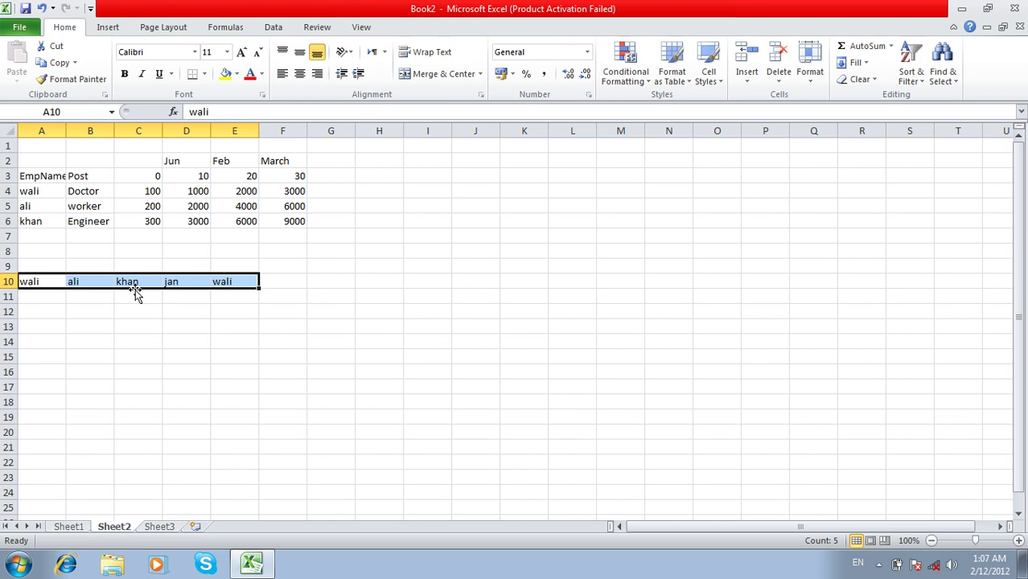
click(938, 63)
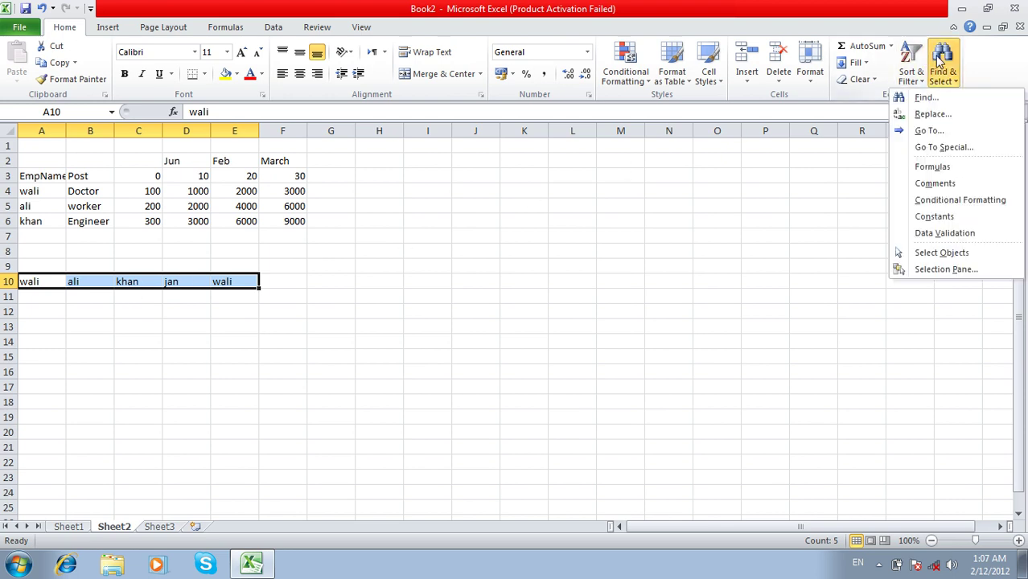
click(948, 147)
click(567, 231)
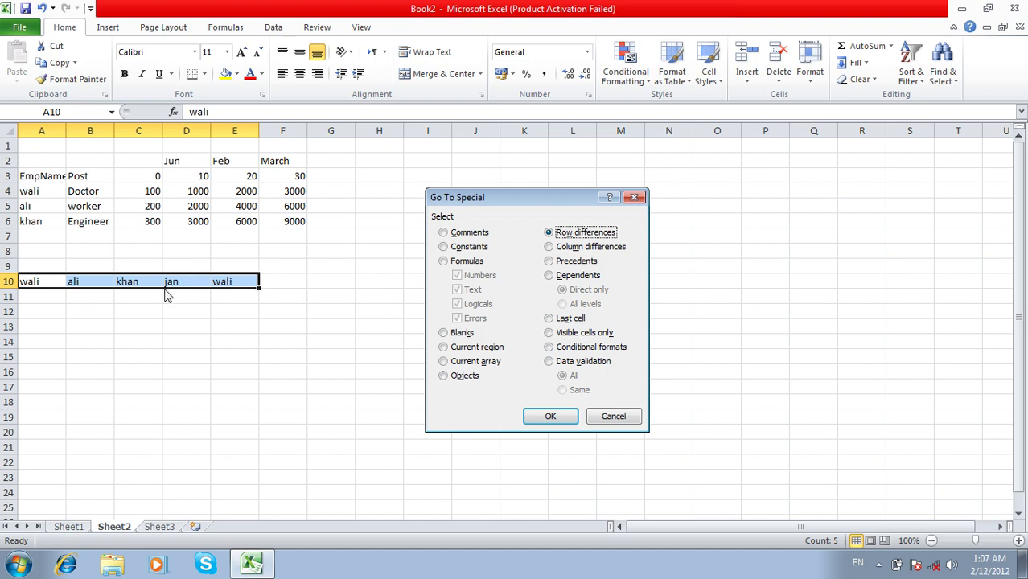
click(551, 418)
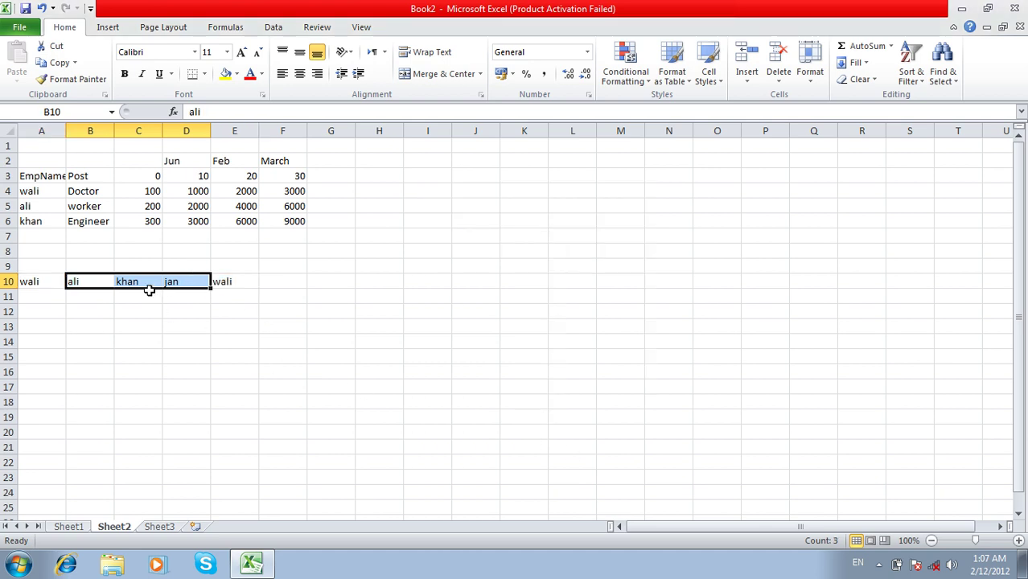
Step: Enter wali, ali, khan, asad and wali down cells J3 to J7
click(497, 169)
text(wali)
key(Return)
text(al)
key(Return)
text(khan)
key(Return)
text(asad)
key(Return)
text(wa)
key(Return)
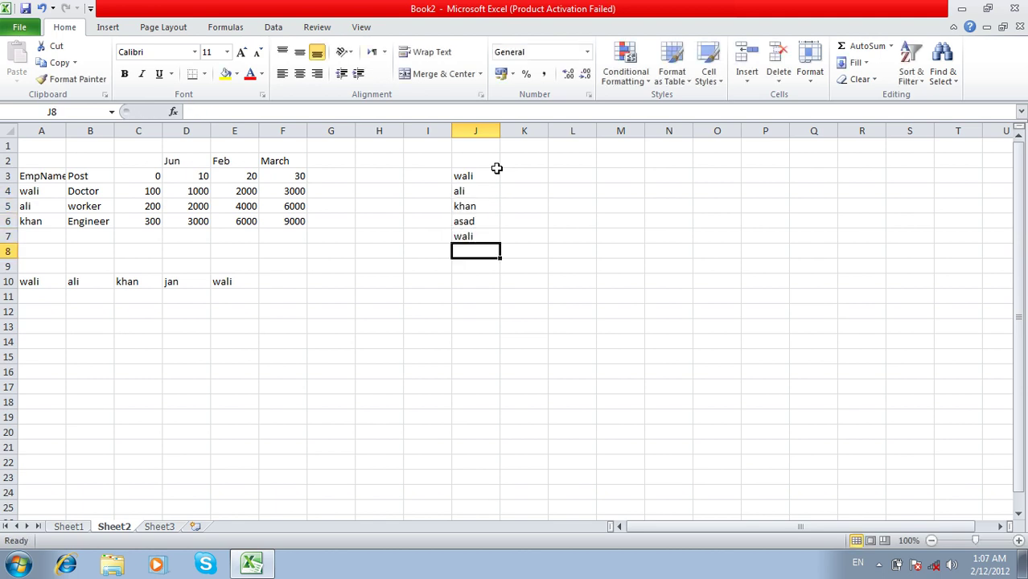
Step: Select J3:J7 and apply Go To Special Column differences, selecting J4 to J6
drag(489, 173, 487, 238)
click(943, 72)
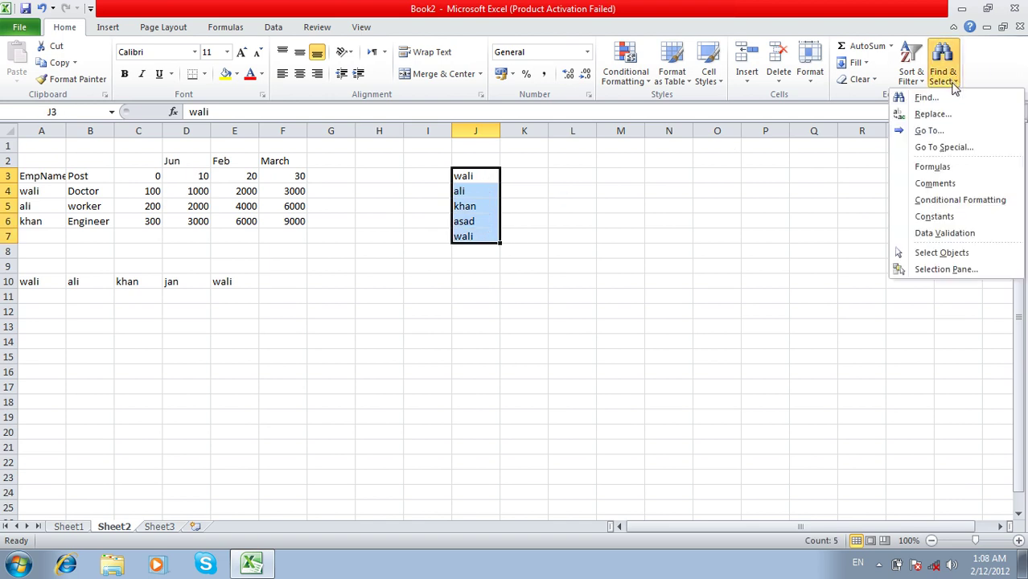
click(938, 147)
click(605, 249)
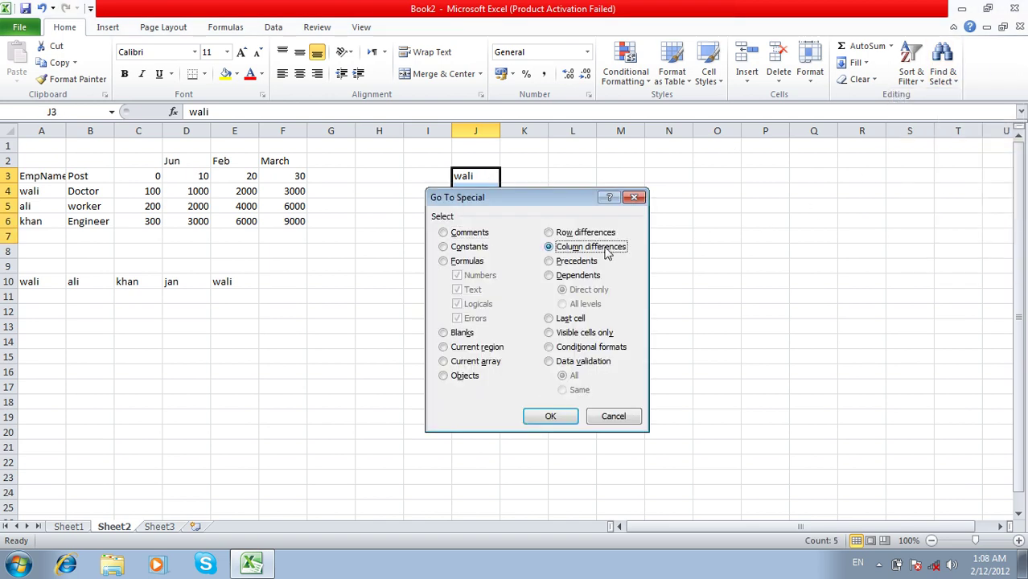
click(540, 420)
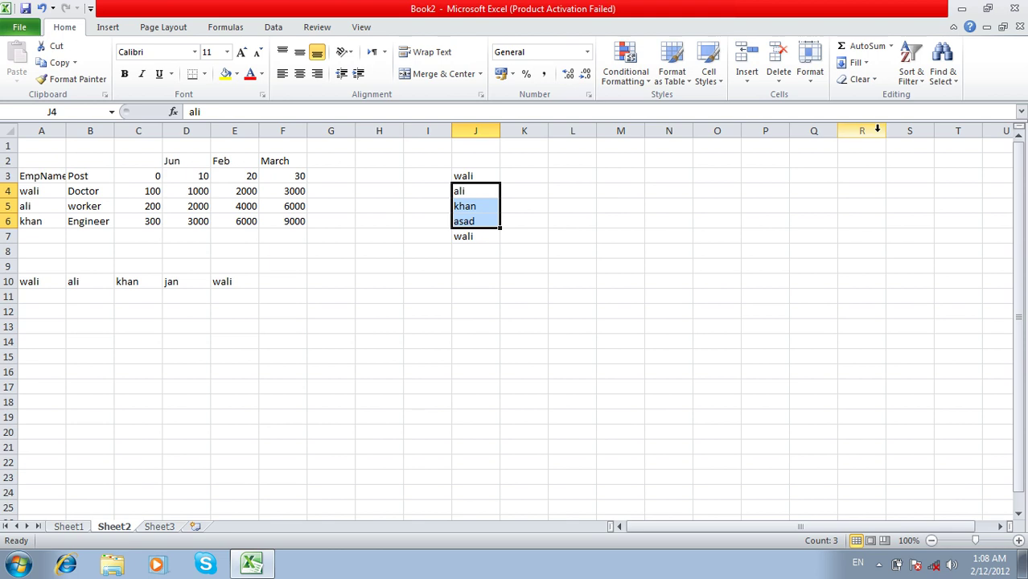
Step: Reopen Go To Special, switch the choice from Precedents to Dependents, then close it
click(937, 85)
click(937, 147)
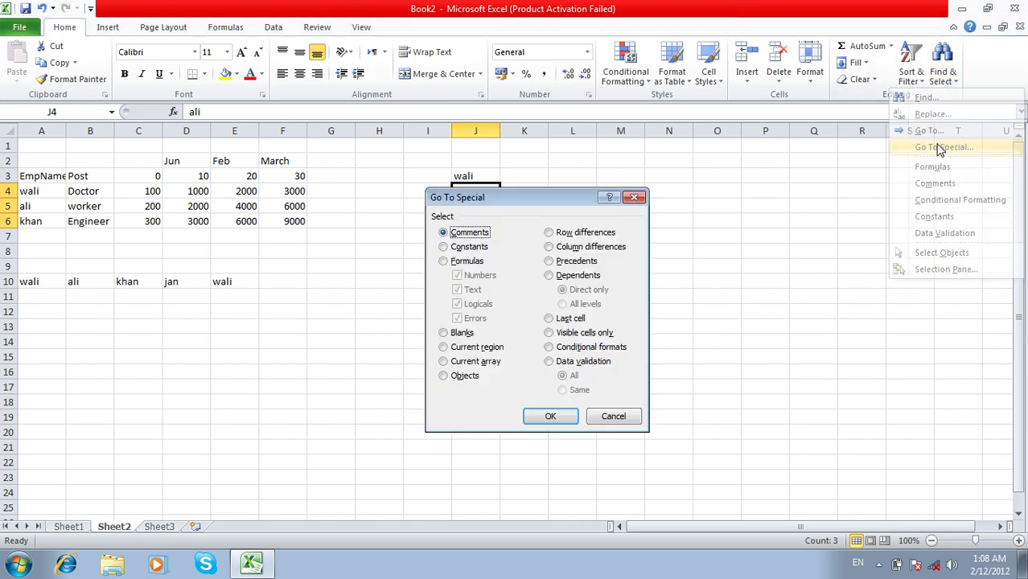
click(576, 262)
click(578, 277)
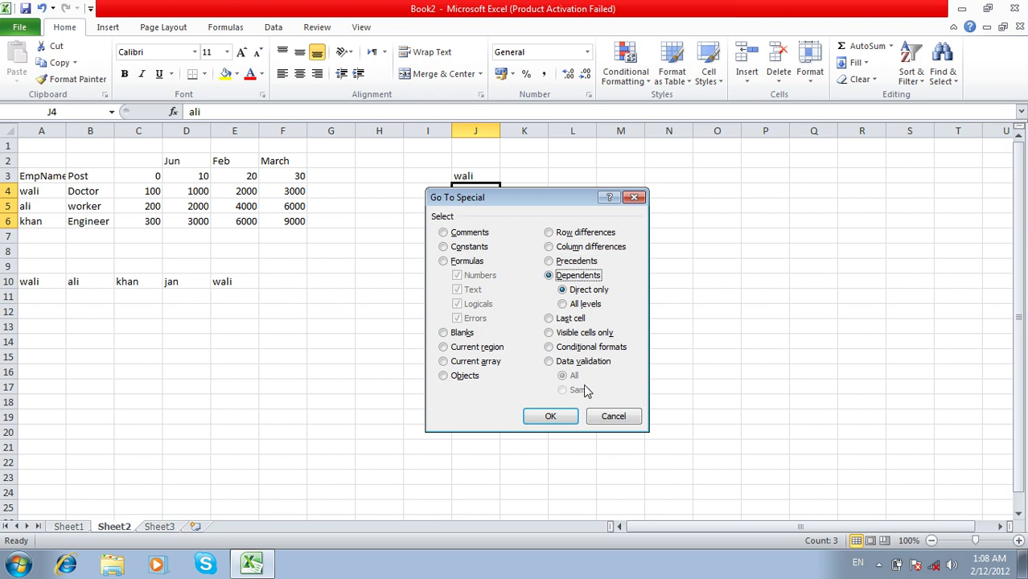
key(Return)
click(624, 131)
click(632, 145)
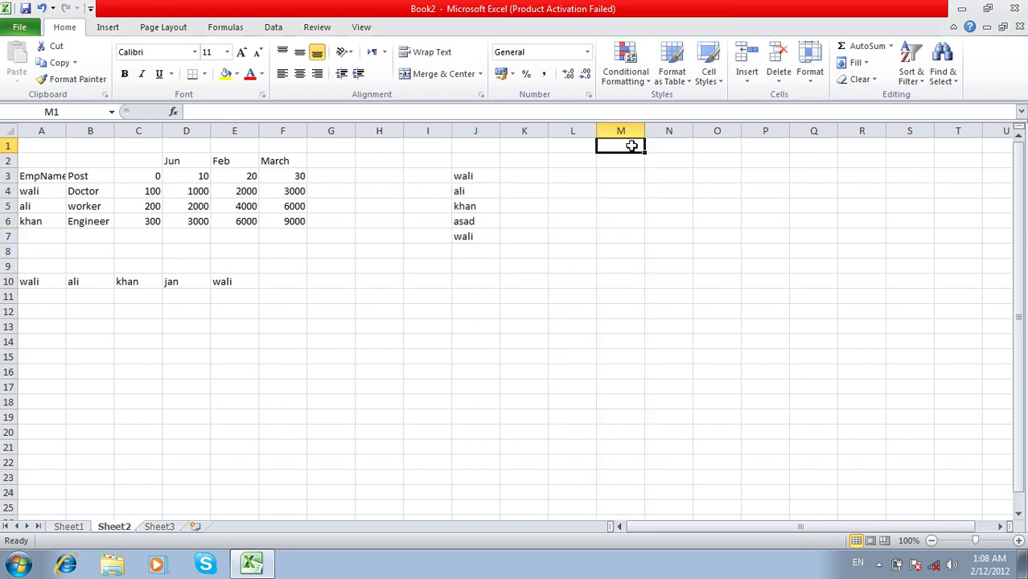
Step: Enter 100, 200, 300 and 400 in cells M1 to M4
text(10)
key(Return)
text(20)
key(Return)
text(30)
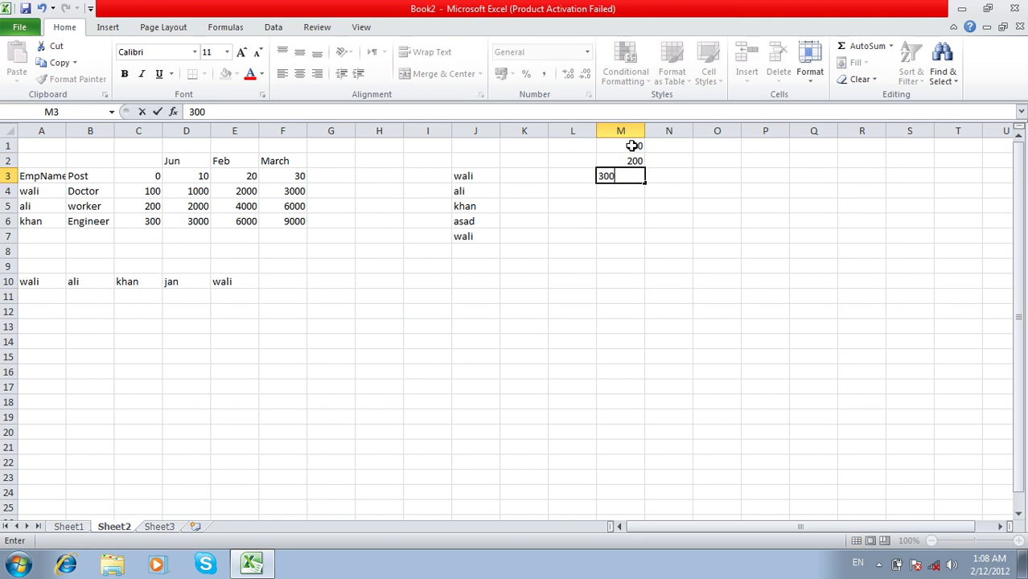
key(Return)
text(400)
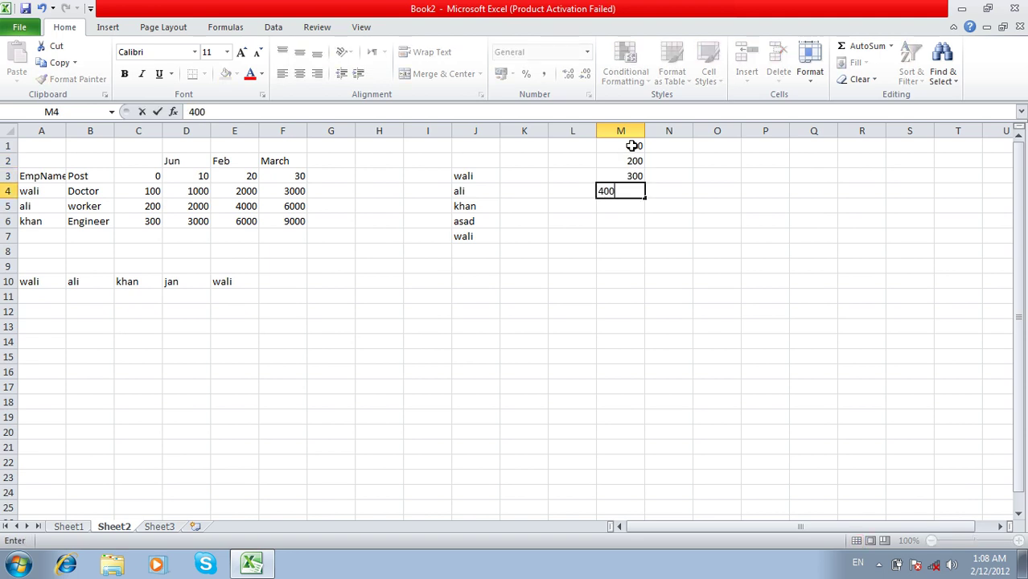
key(Return)
key(Return)
key(Return)
key(Return)
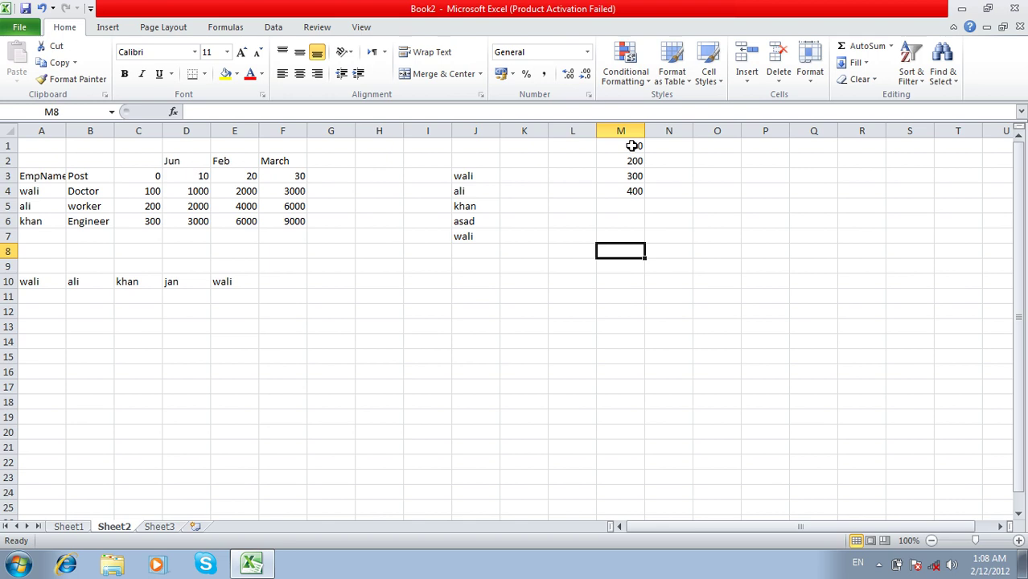
Step: AutoSum a 1000 total in M8, then AutoSum M15 to get =SUM(M8)
key(alt+equal)
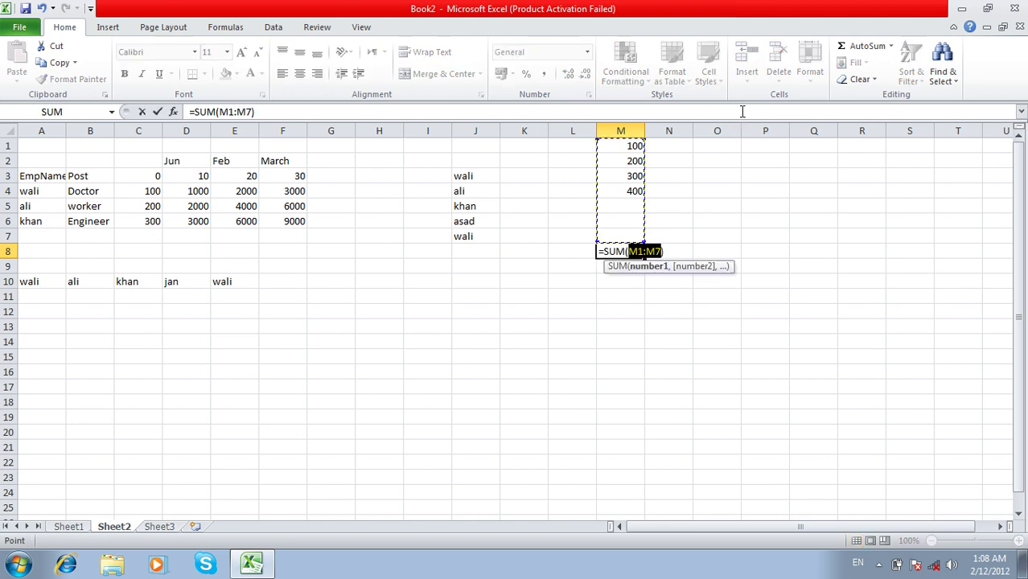
key(Return)
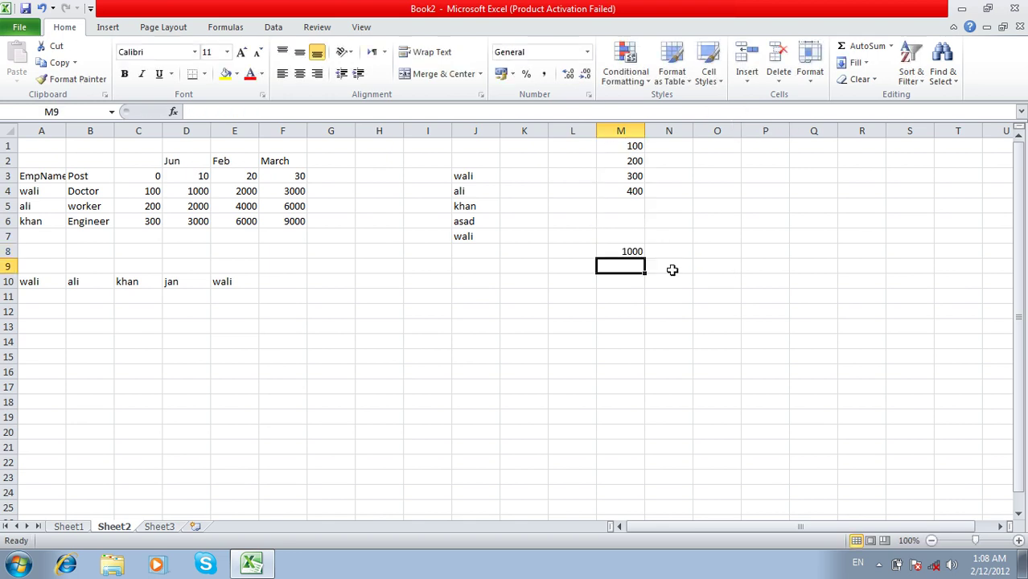
click(639, 359)
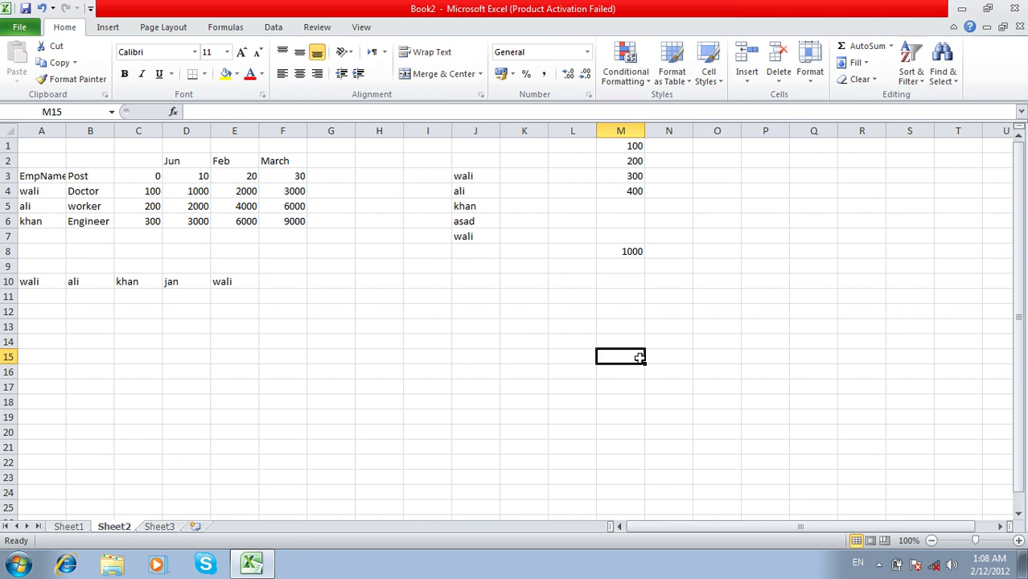
key(alt+equal)
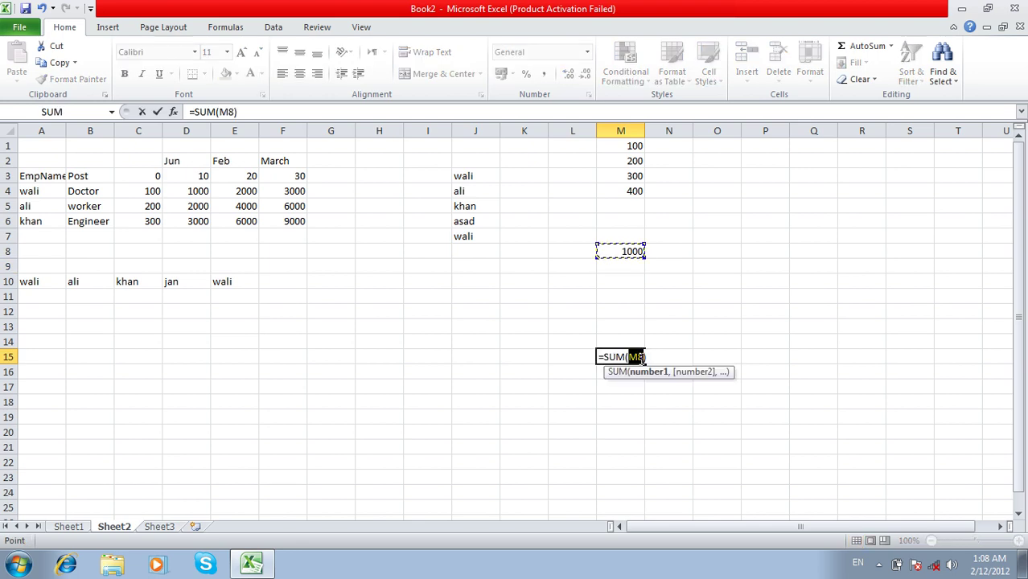
key(Return)
click(638, 358)
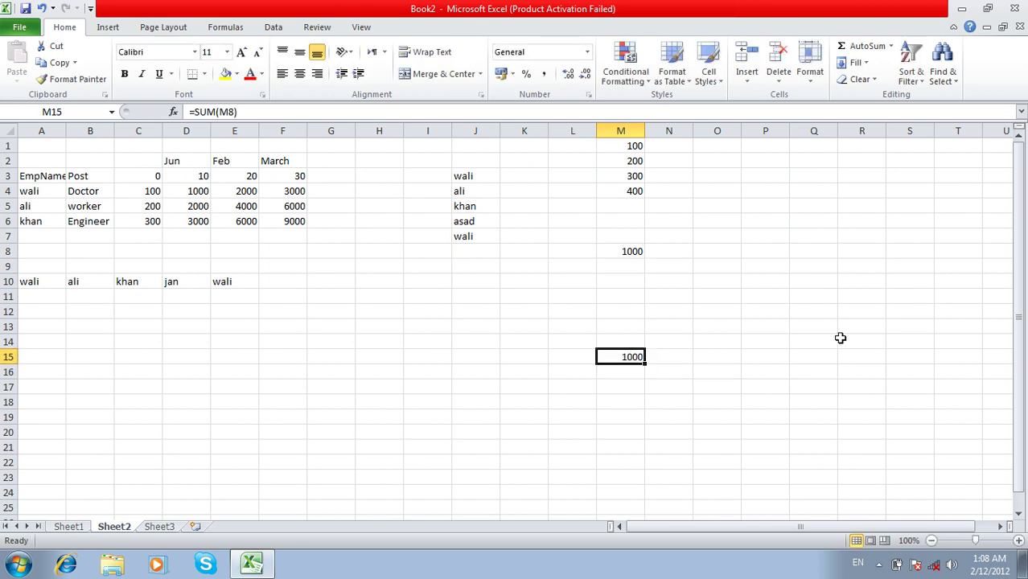
Step: Use Go To Special Precedents to select the direct precedent of M15
click(946, 84)
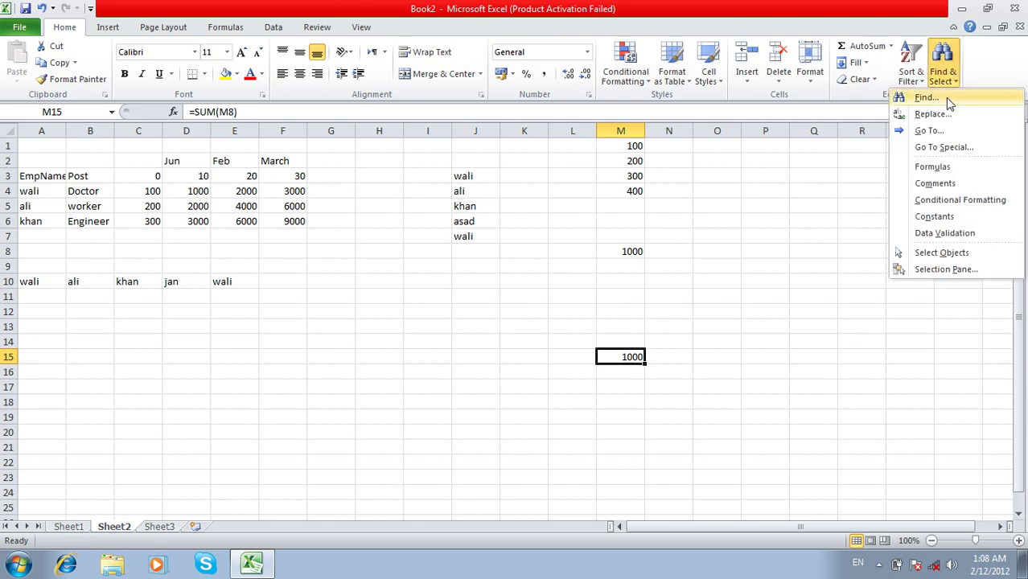
click(949, 150)
drag(540, 199, 308, 183)
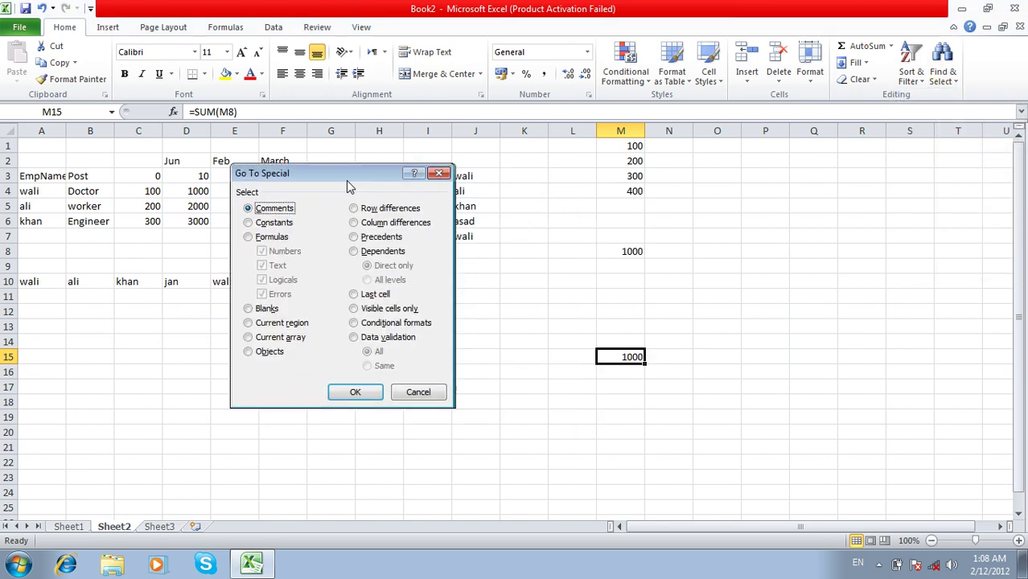
click(344, 244)
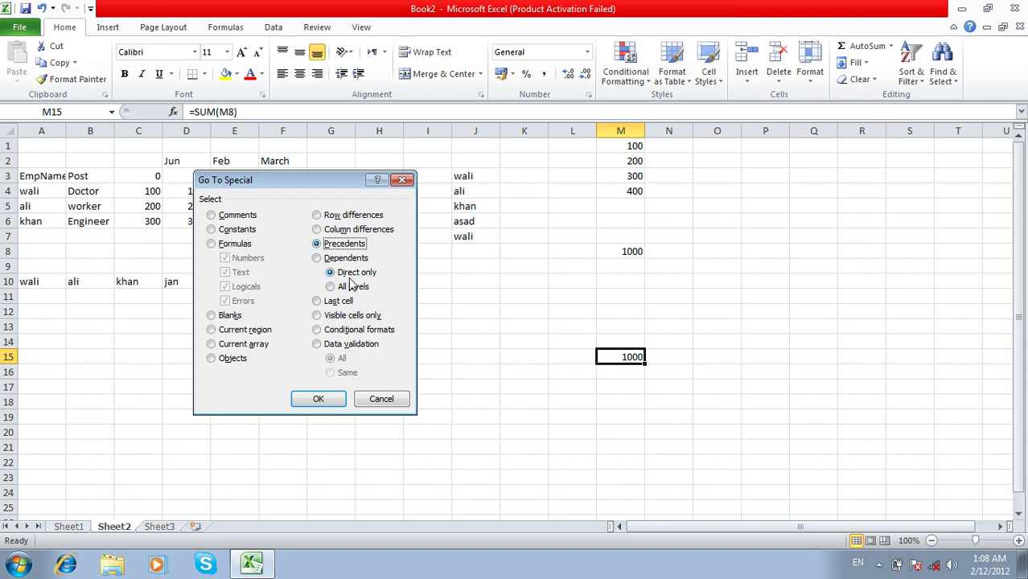
click(321, 396)
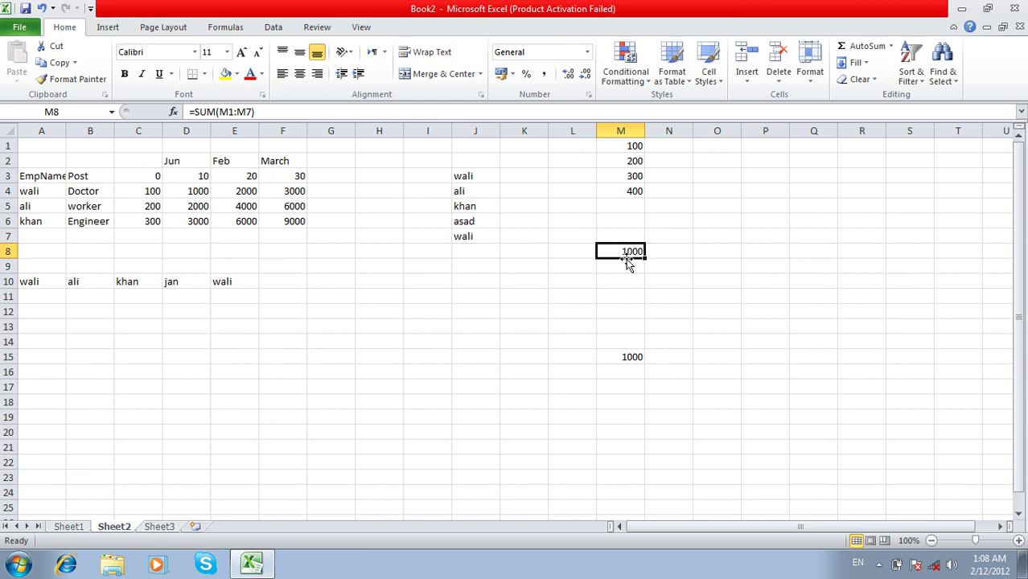
Step: From M15, select Precedents with All levels via F5 Special, covering M1 through M8
click(622, 355)
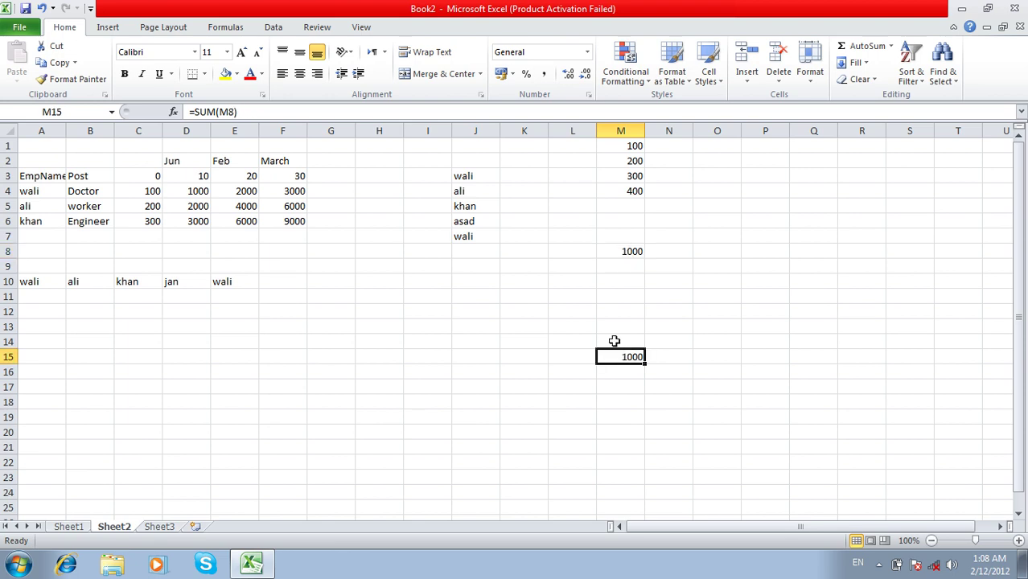
key(F5)
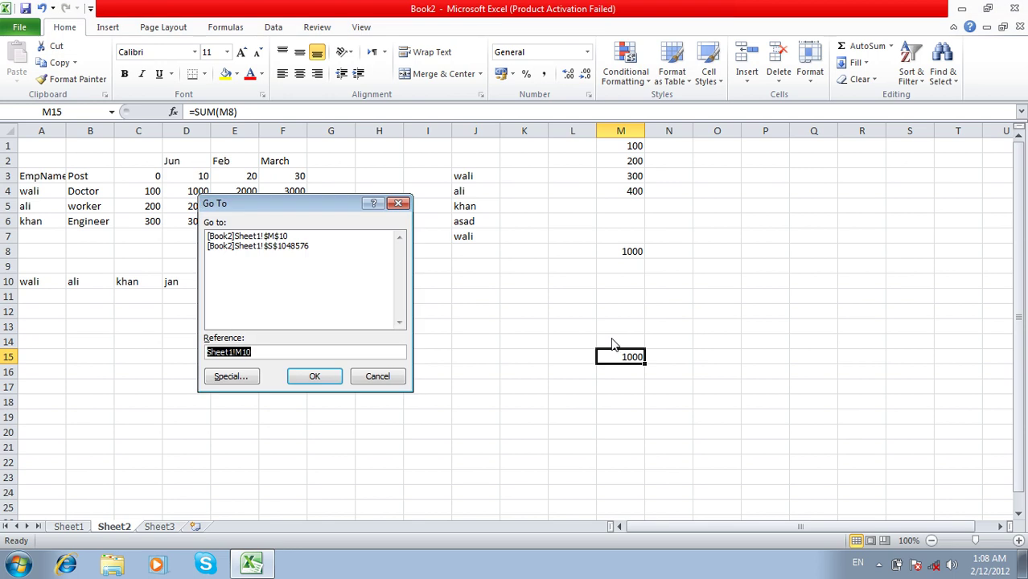
key(alt+s)
click(361, 246)
click(359, 286)
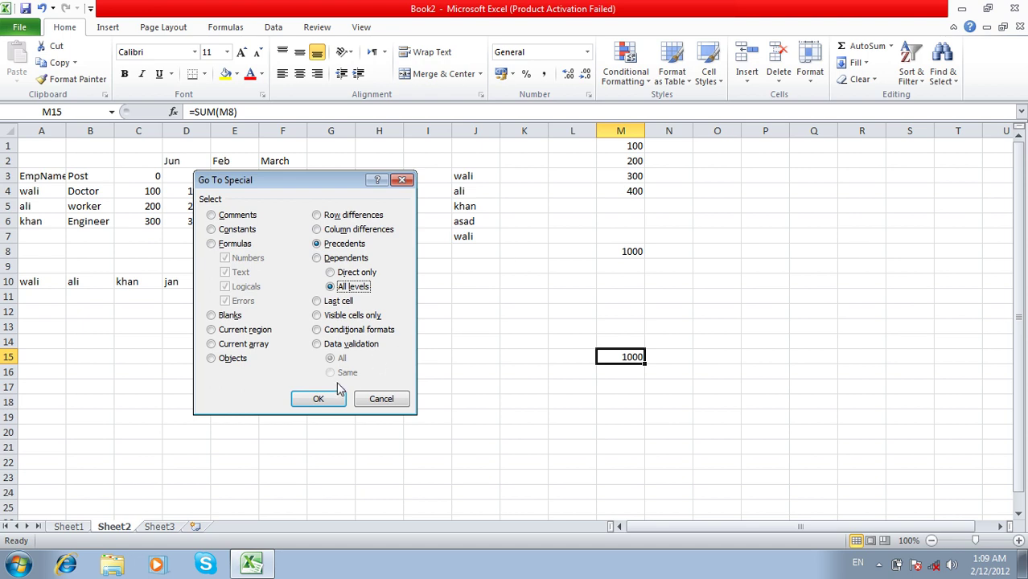
click(318, 399)
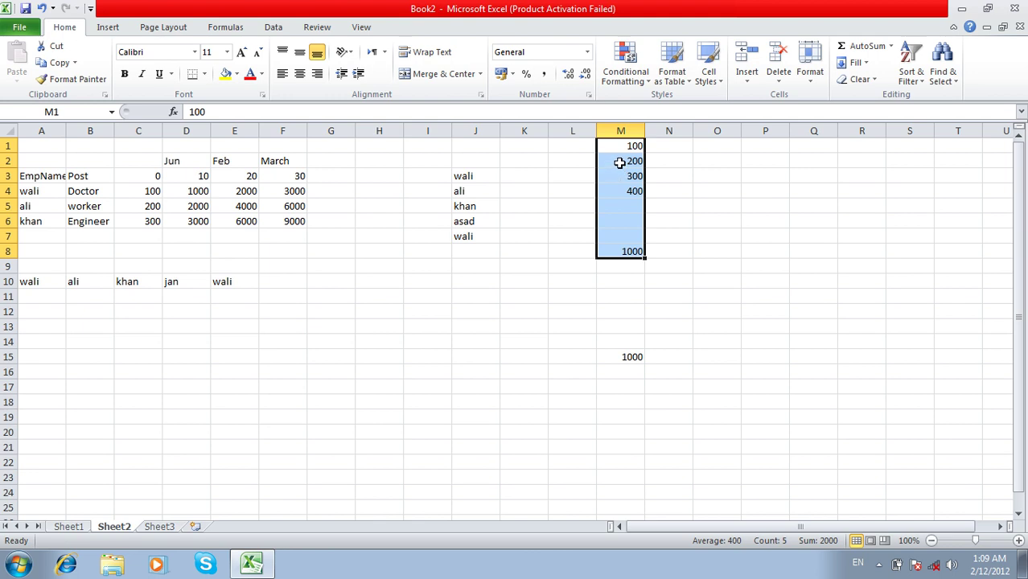
Step: From M1, use Ctrl+G Special Dependents to select its direct dependent M8
click(620, 162)
click(624, 146)
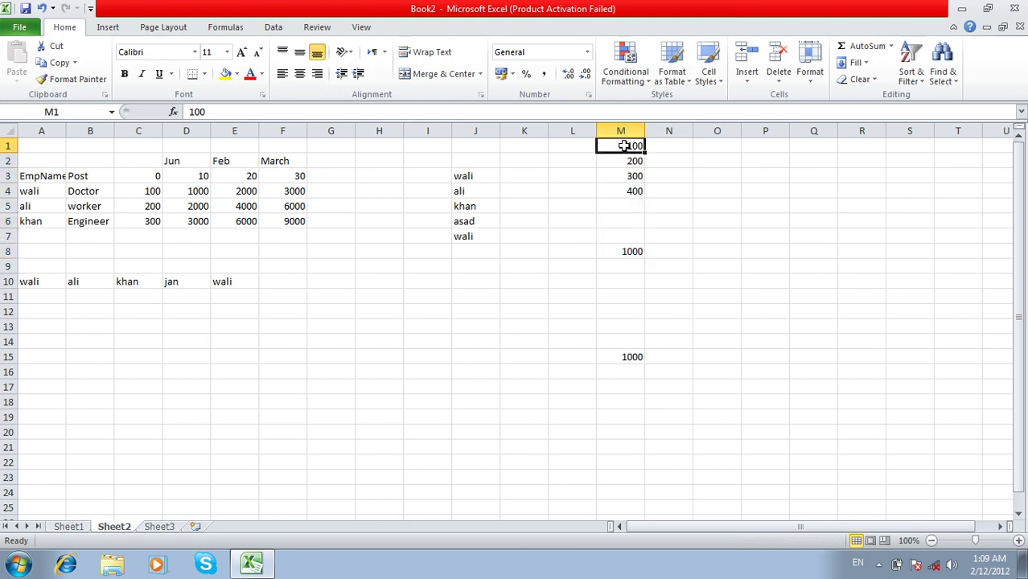
key(ctrl+g)
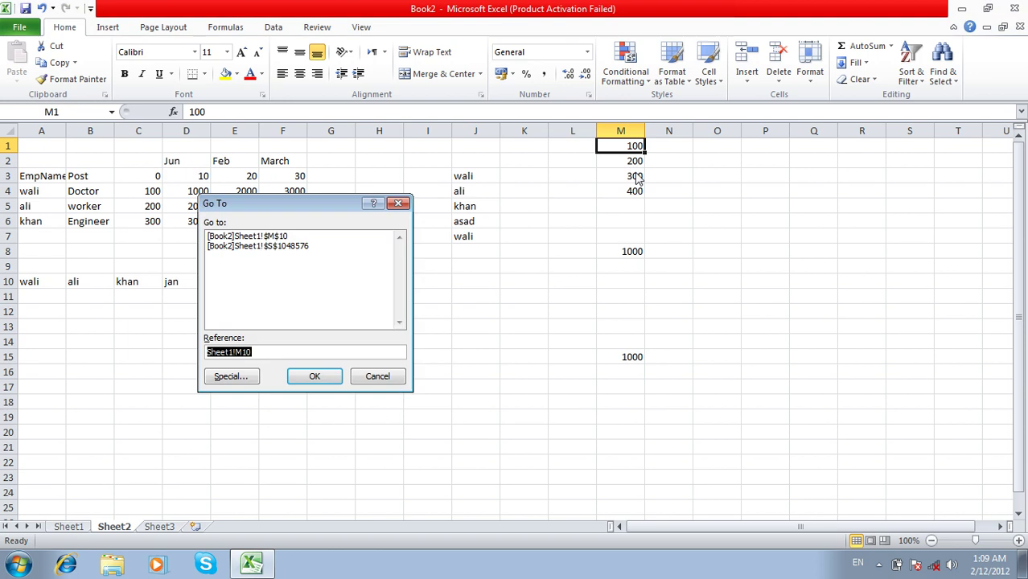
key(alt+s)
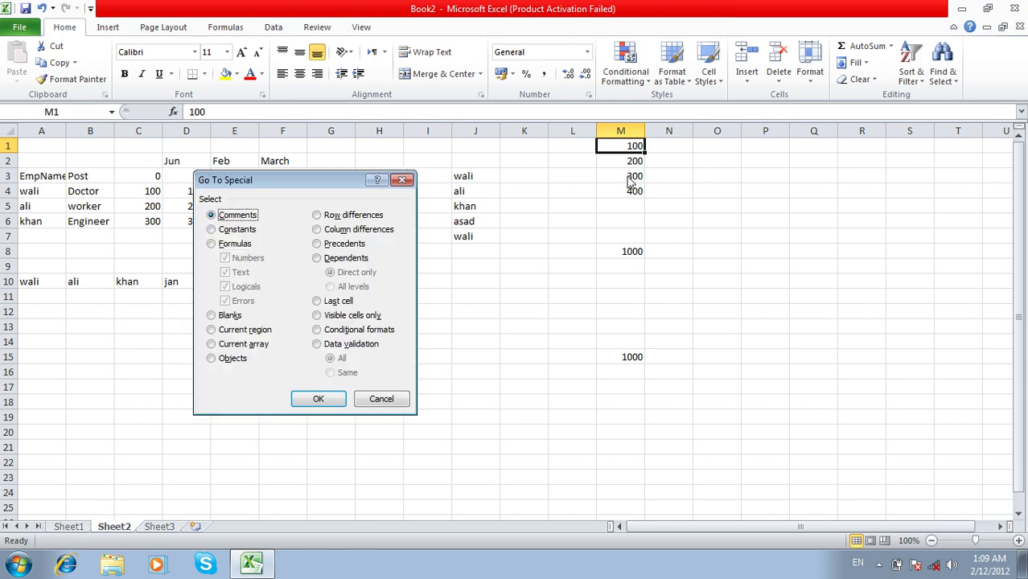
click(356, 258)
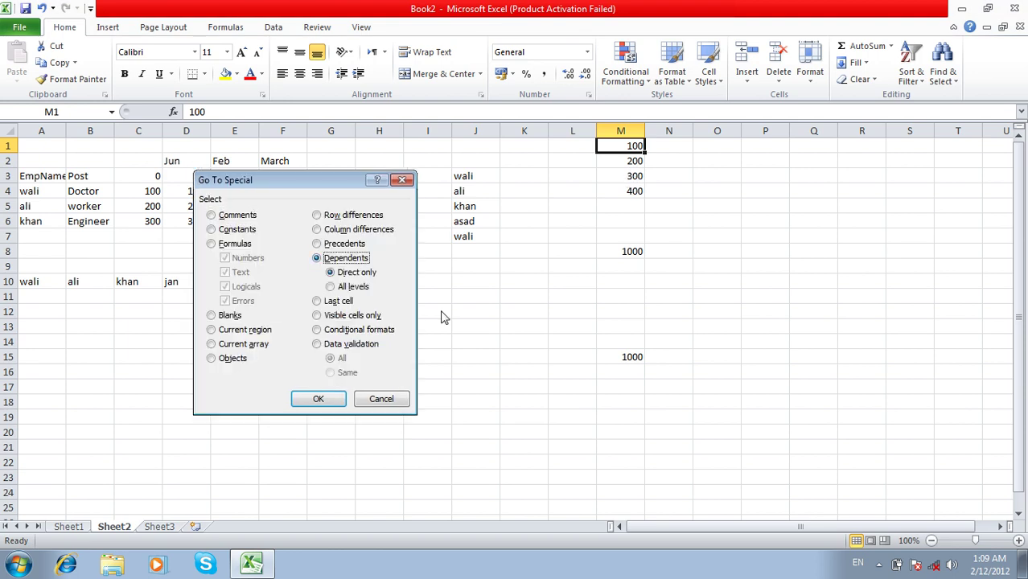
click(318, 401)
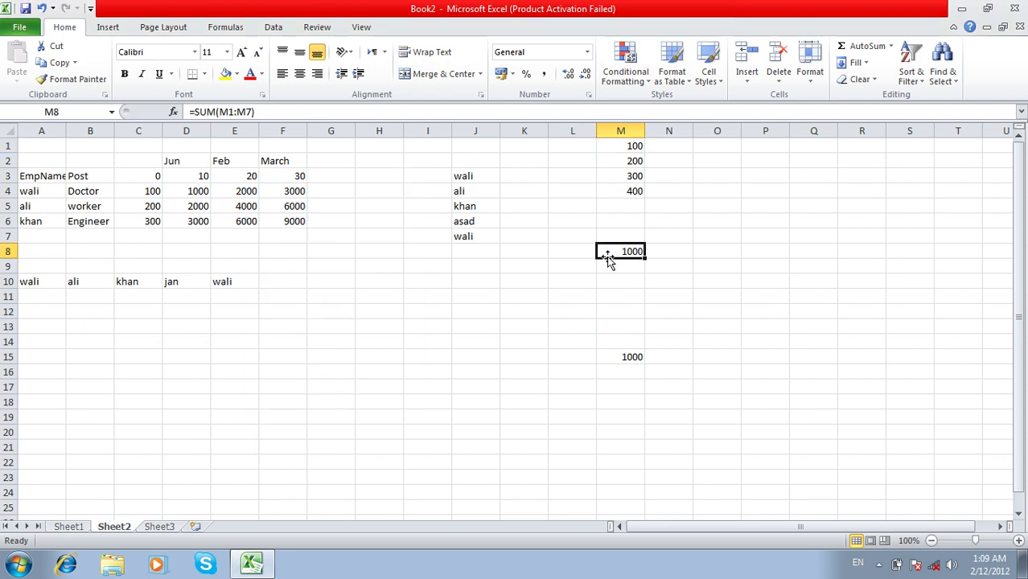
Step: From M1 again, select Dependents with All levels, picking up both M8 and M15
click(625, 148)
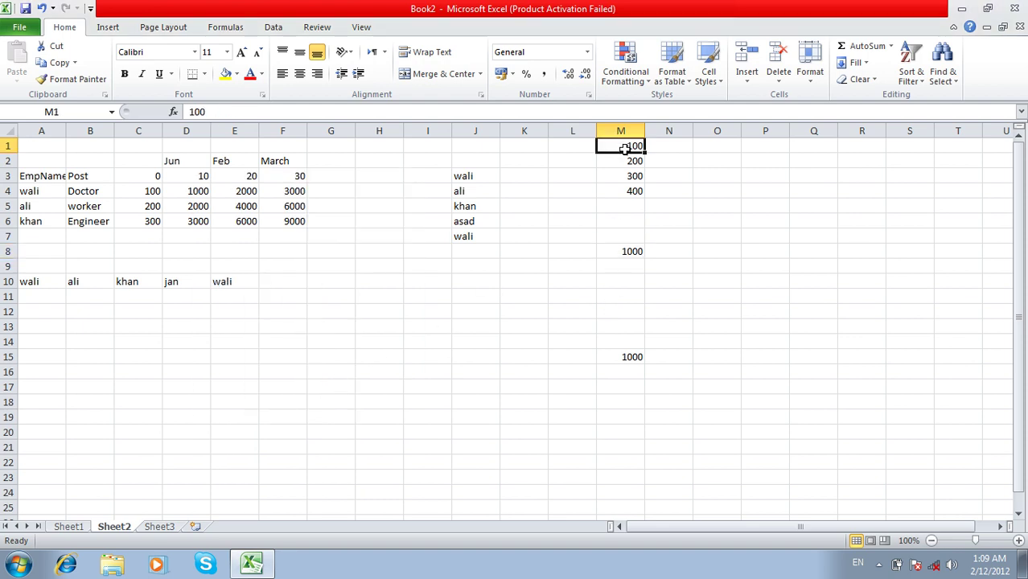
key(F5)
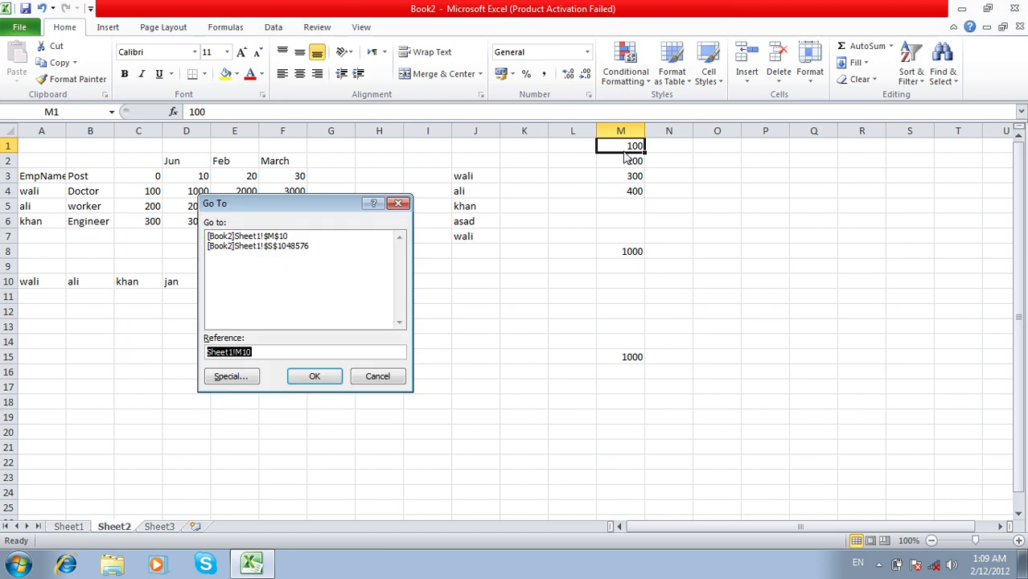
key(alt+s)
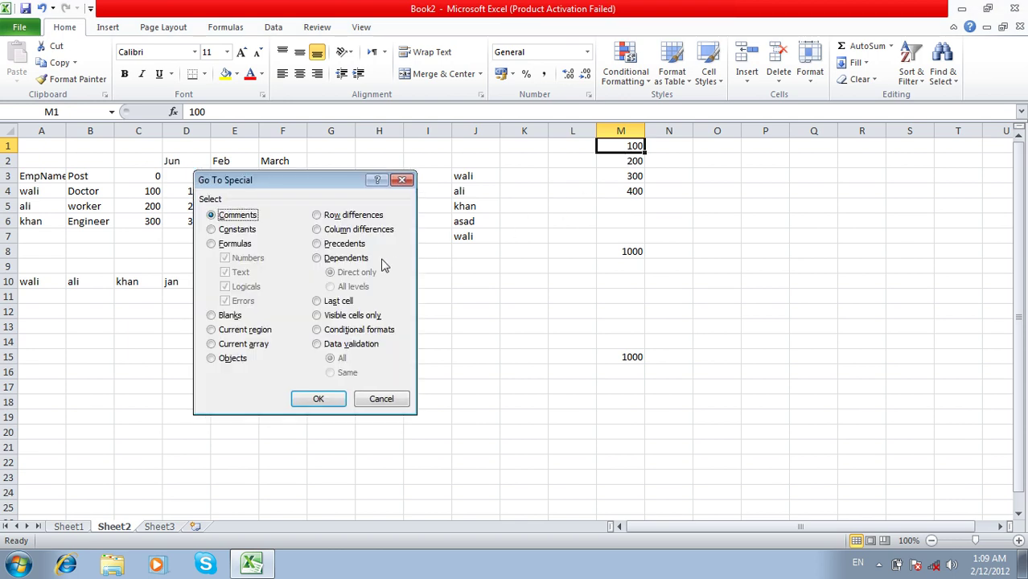
click(368, 262)
click(363, 288)
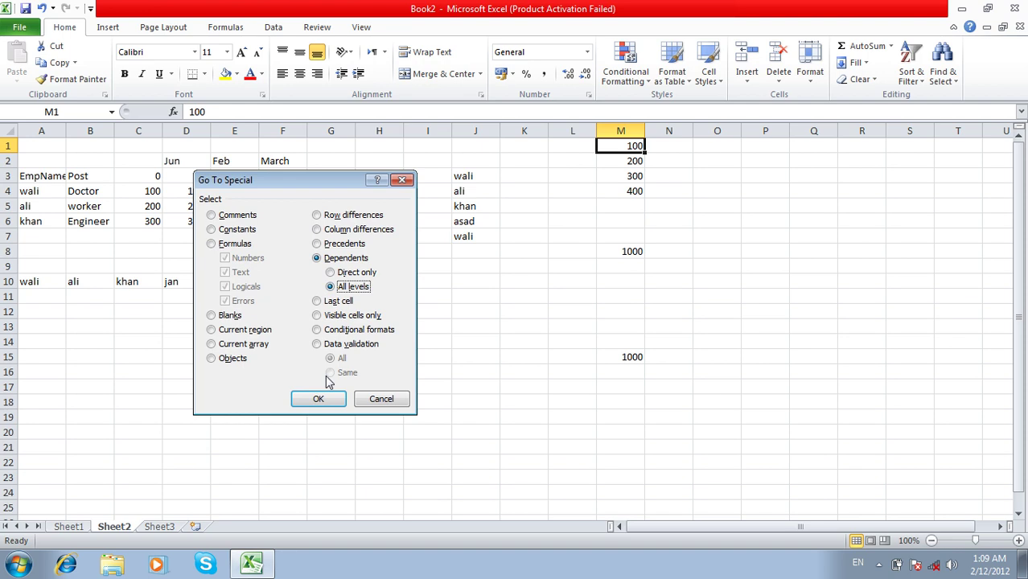
click(326, 396)
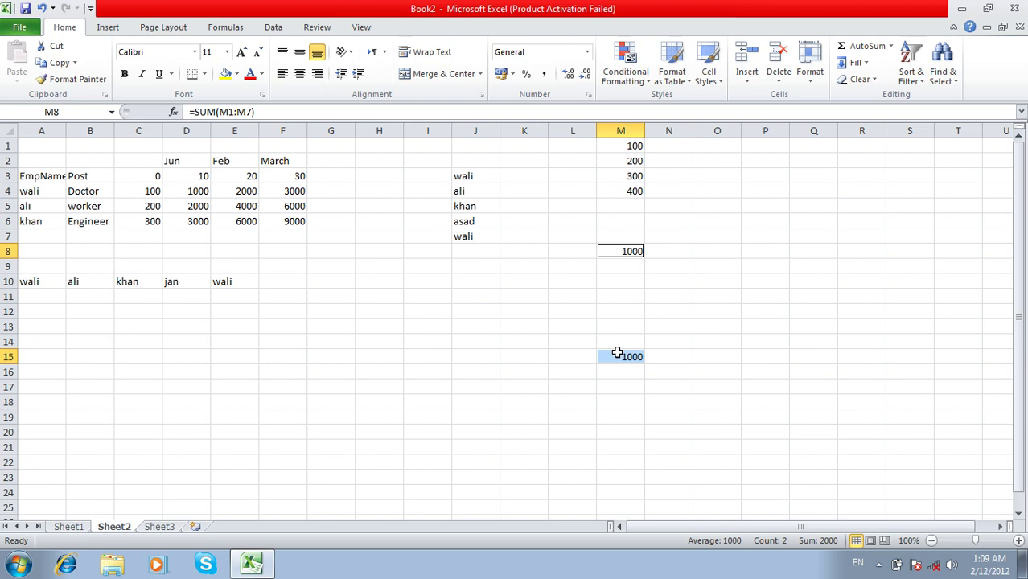
Step: Use Go To Special Last cell to jump to M15, the sheet's last used cell
click(510, 330)
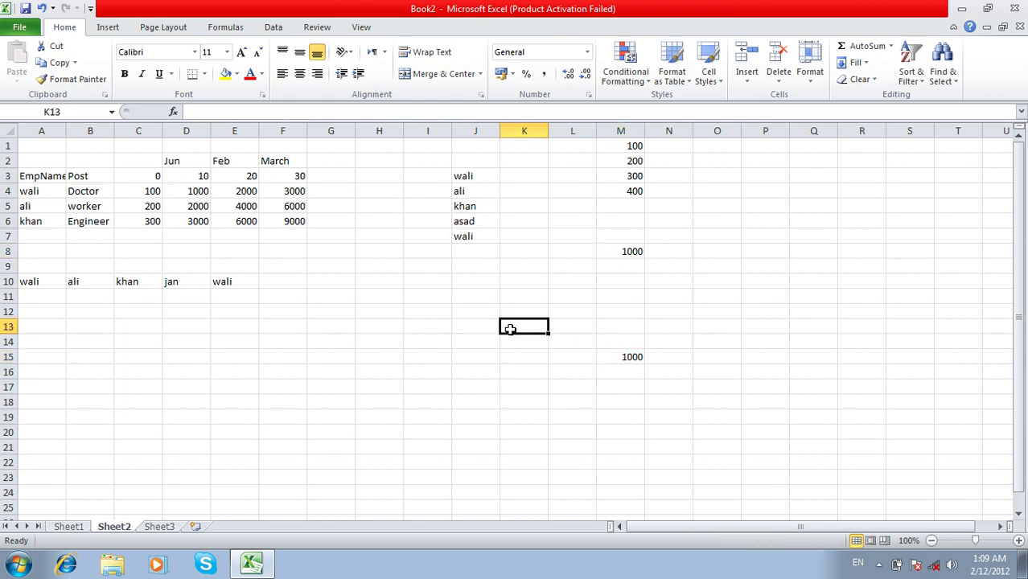
key(ctrl+g)
key(alt+s)
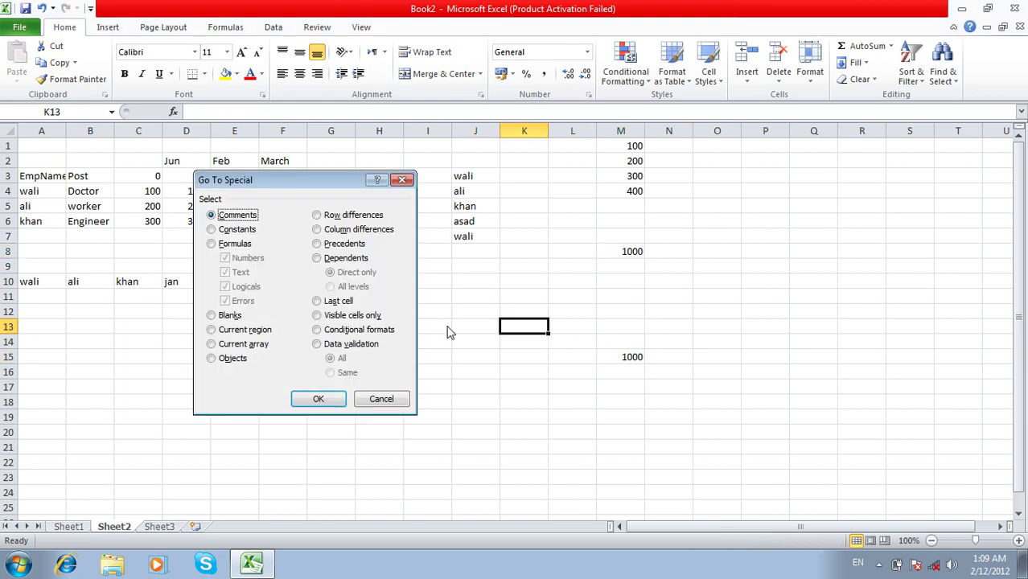
click(355, 306)
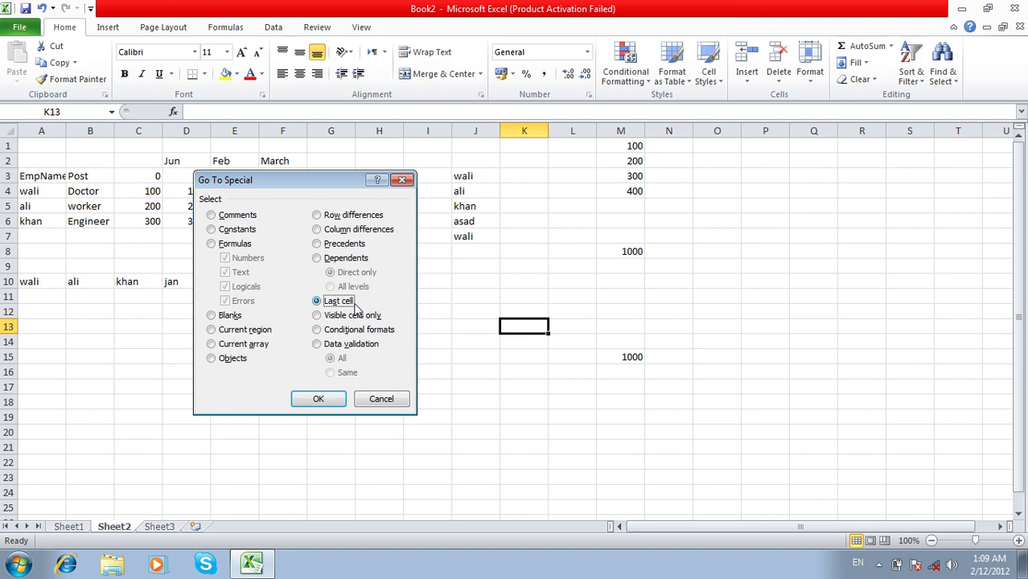
click(316, 399)
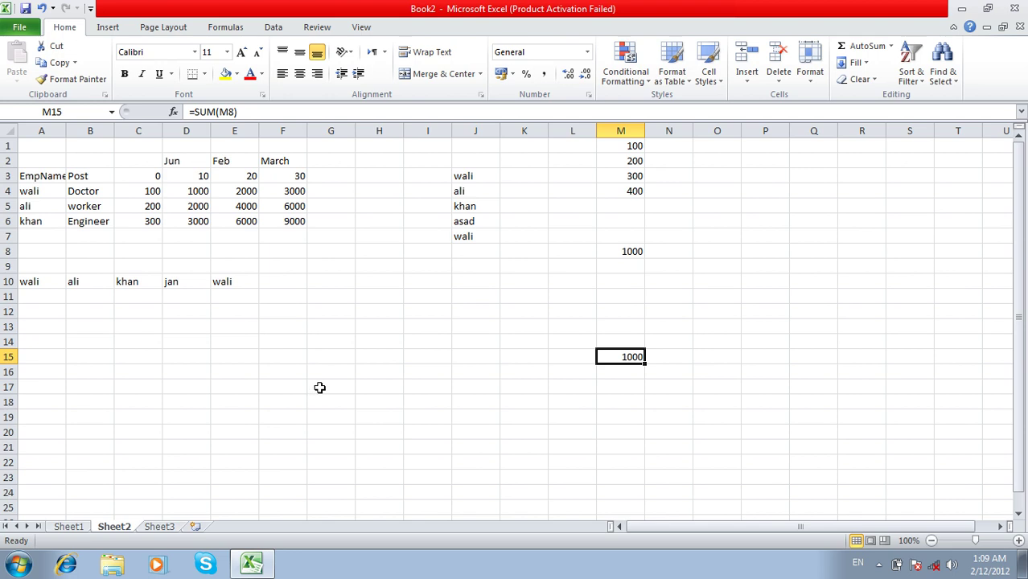
click(414, 168)
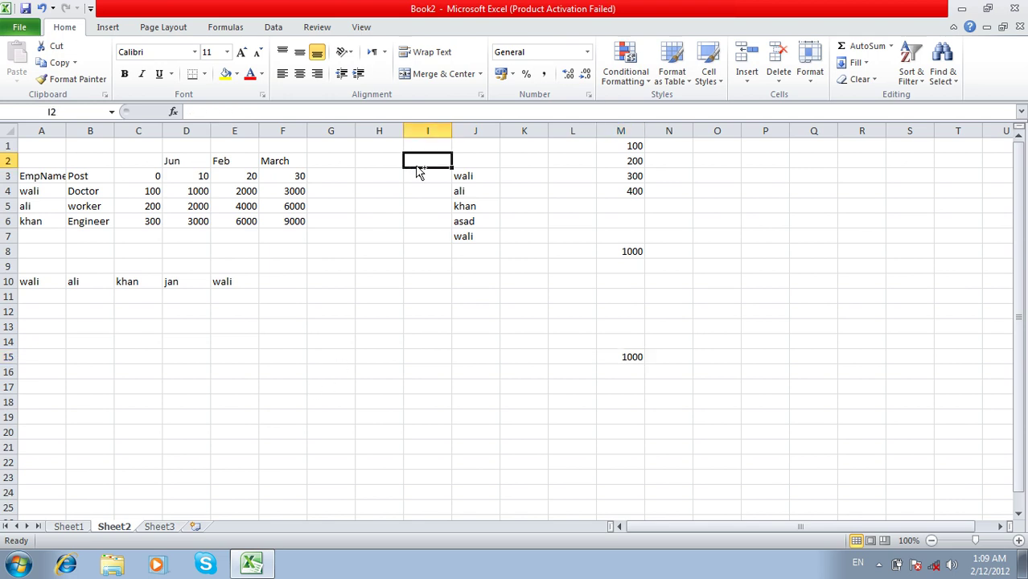
Step: Hide row 8 through its right-click menu, taking the M8 total out of view
key(ctrl+g)
key(alt+s)
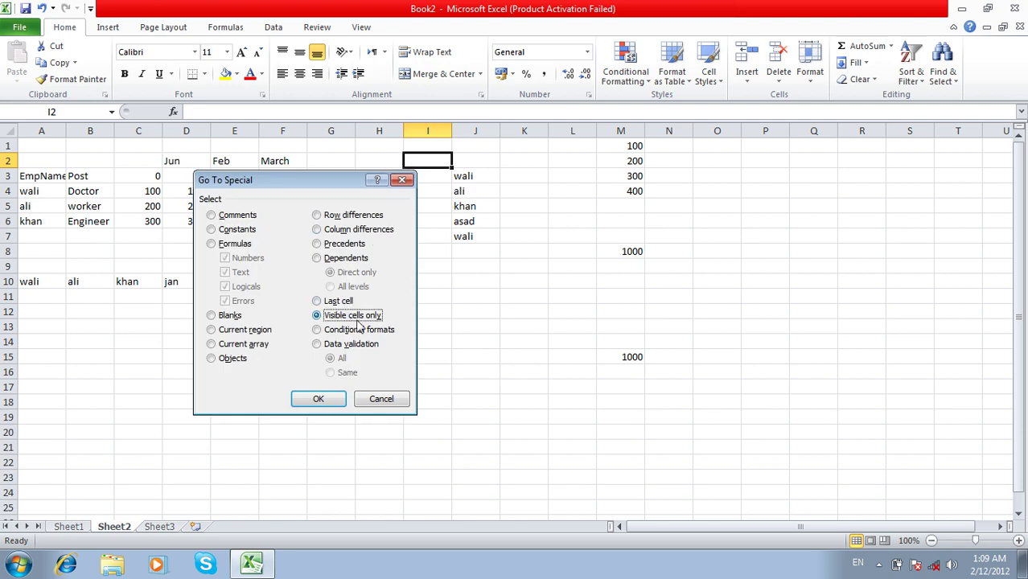
key(Return)
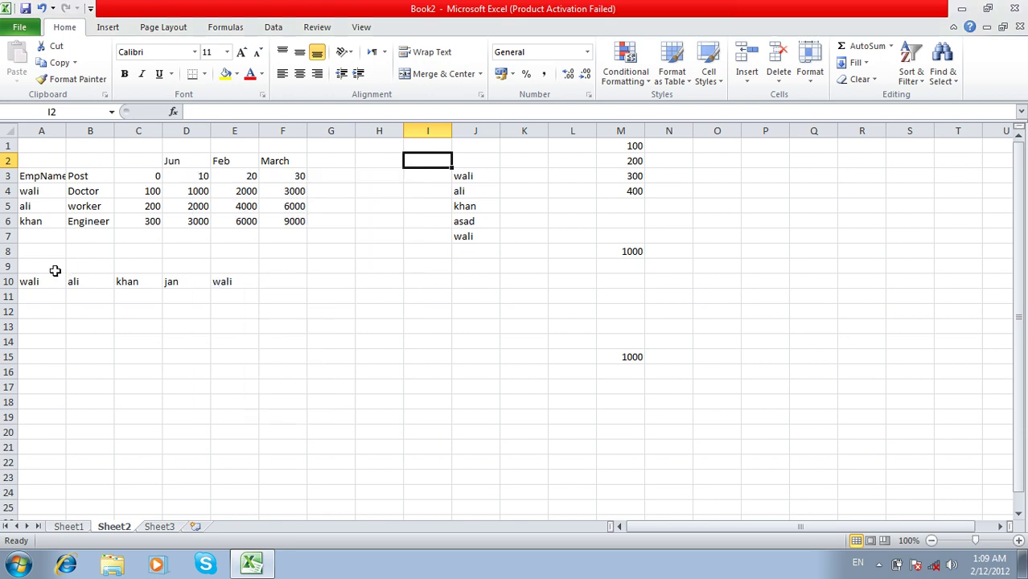
right_click(8, 252)
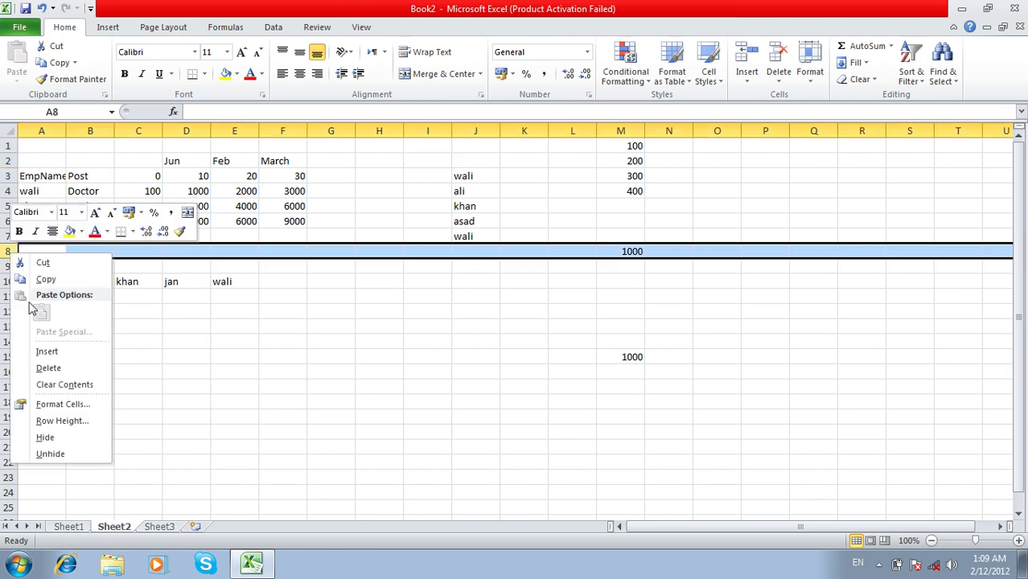
click(67, 443)
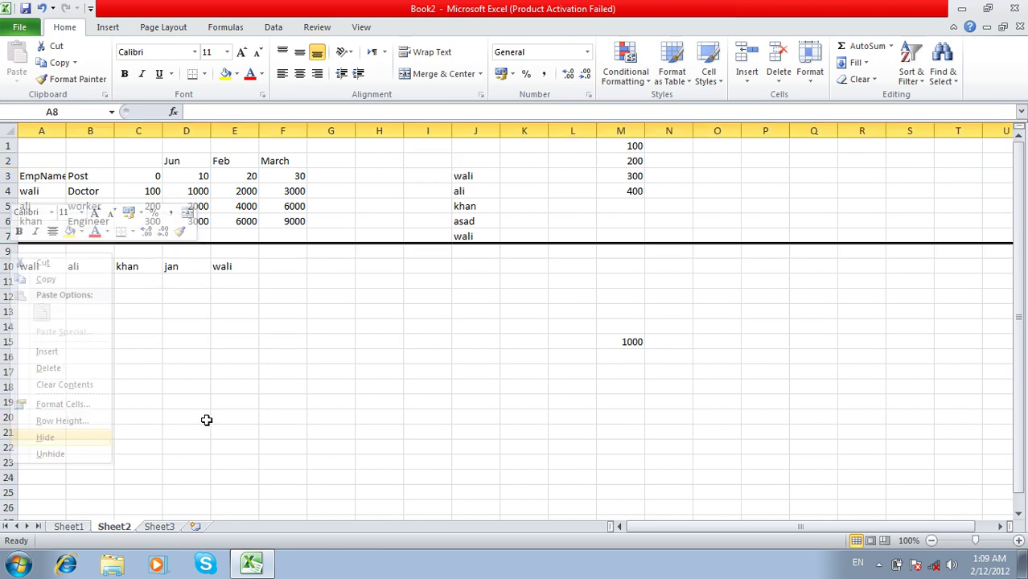
Step: Select A1:P20 and apply Go To Special Visible cells only
drag(764, 416, 41, 129)
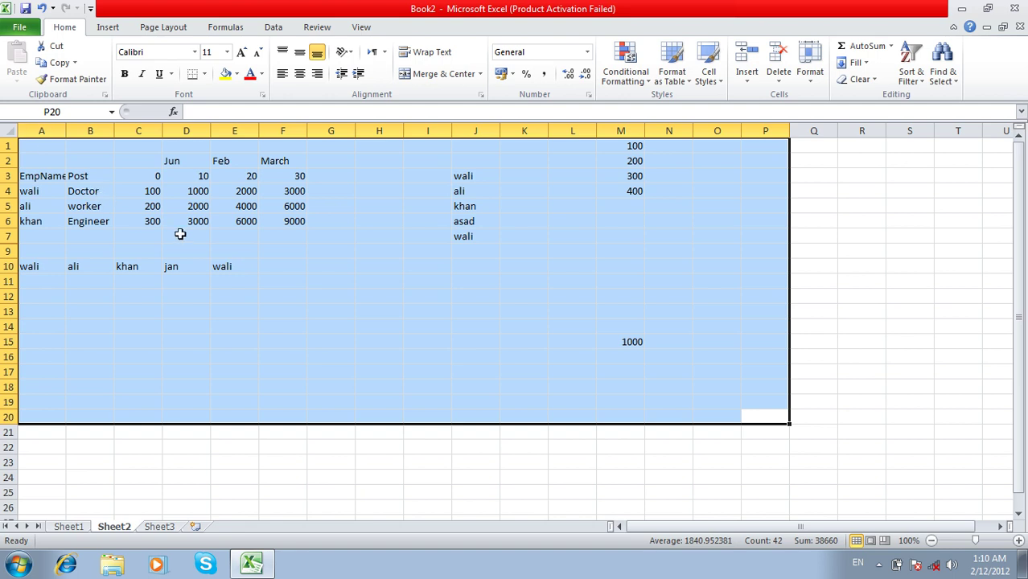
key(ctrl+g)
key(alt+s)
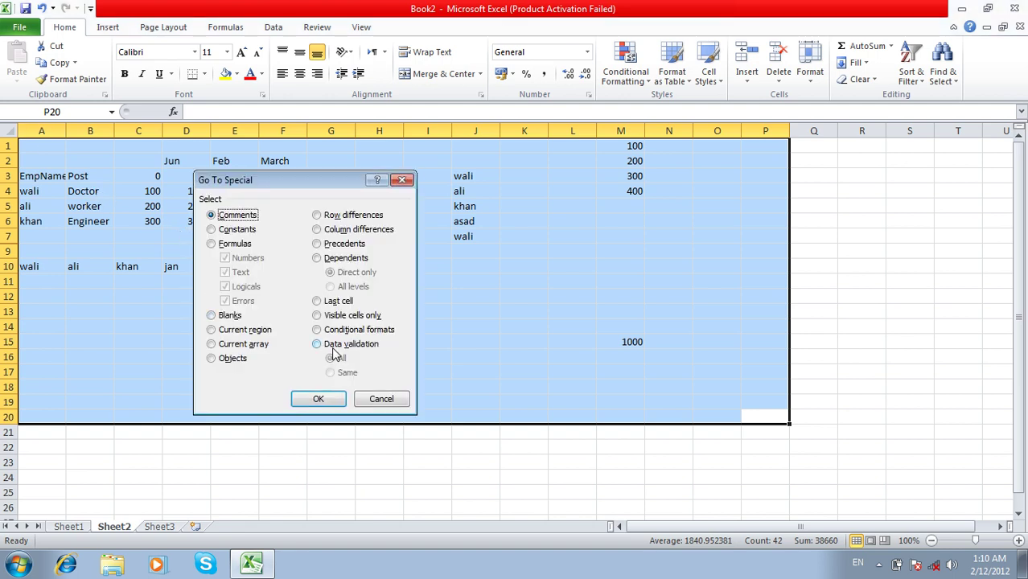
click(338, 316)
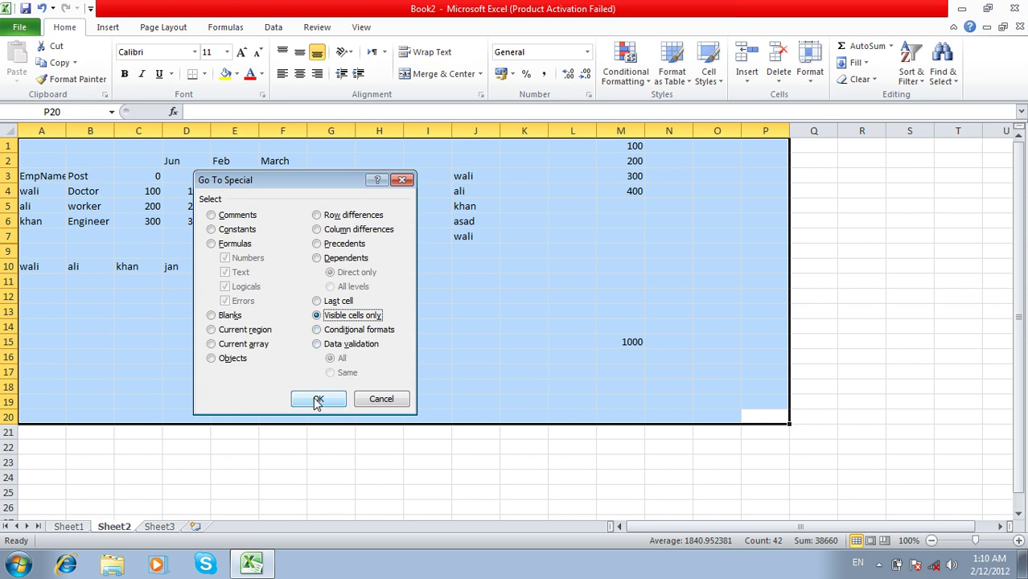
click(317, 400)
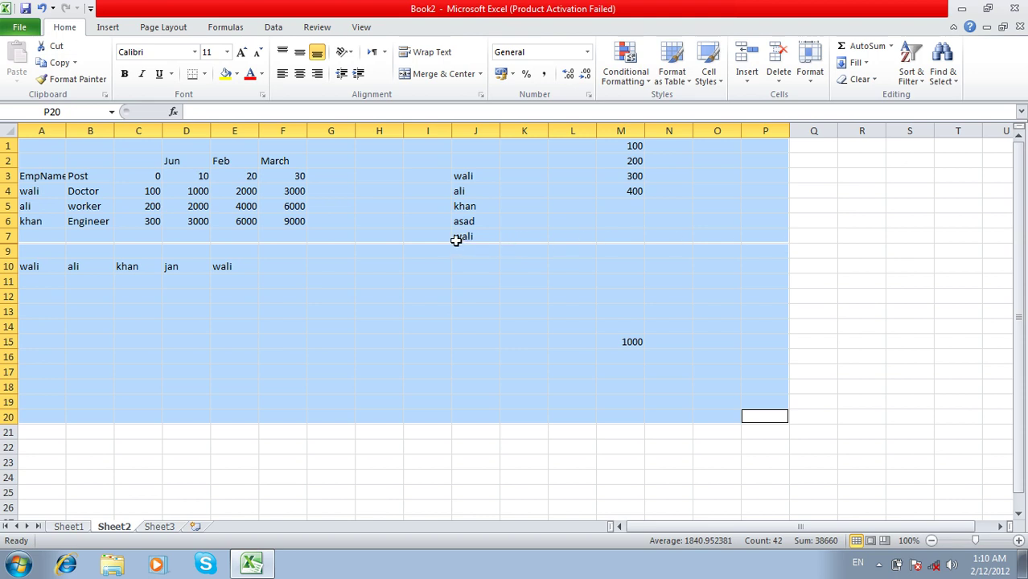
Step: On Sheet2, compare the Go To Special options for conditional formats and data validation, then cancel
click(485, 327)
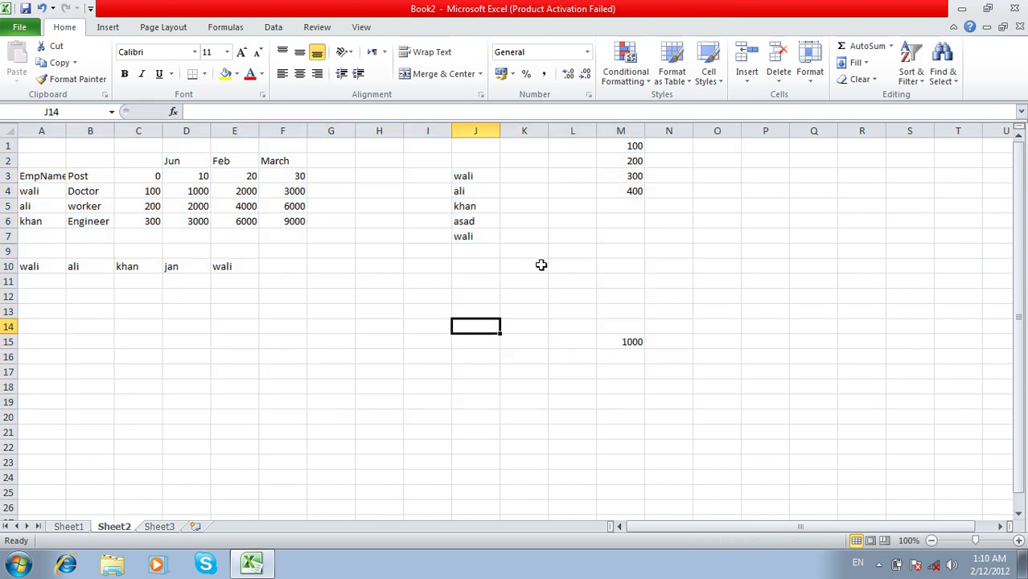
key(F5)
key(alt+s)
click(392, 332)
click(372, 345)
click(368, 332)
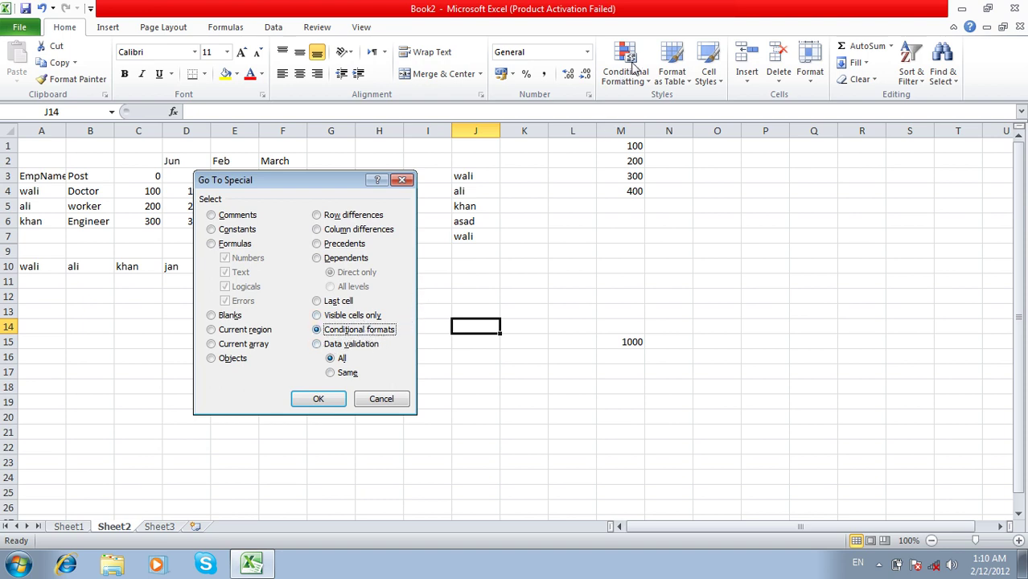
click(354, 345)
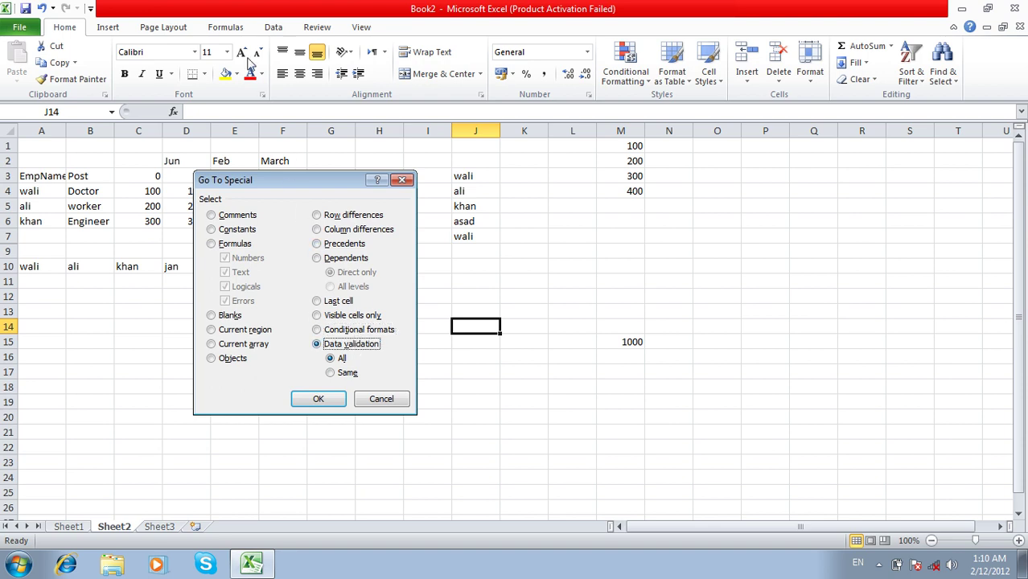
key(Escape)
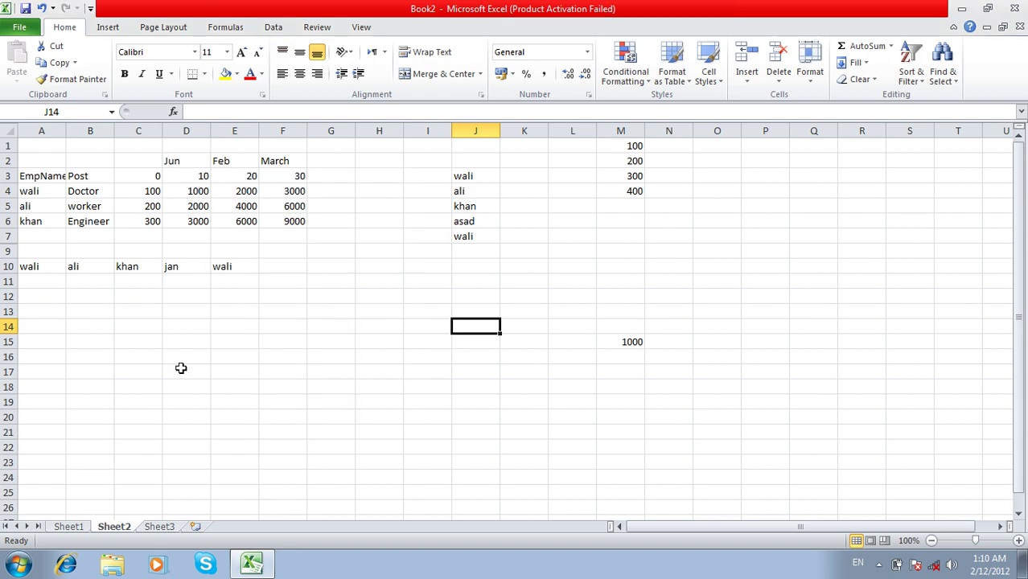
Step: On Sheet3, enter the heading Salary in A1 and the values 1000, 2000, 3000 below it
click(160, 527)
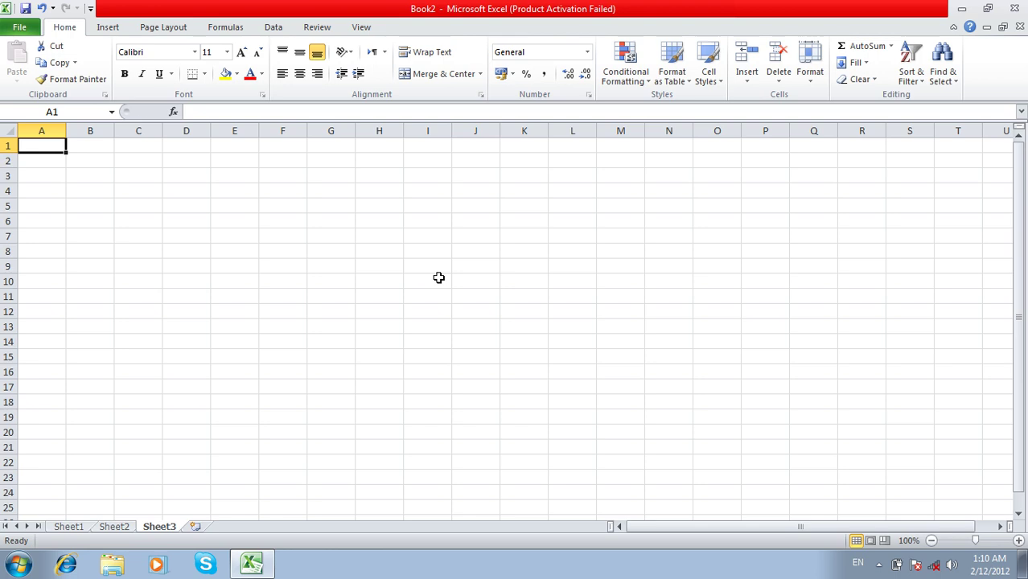
text(Salary)
key(Return)
text(1-)
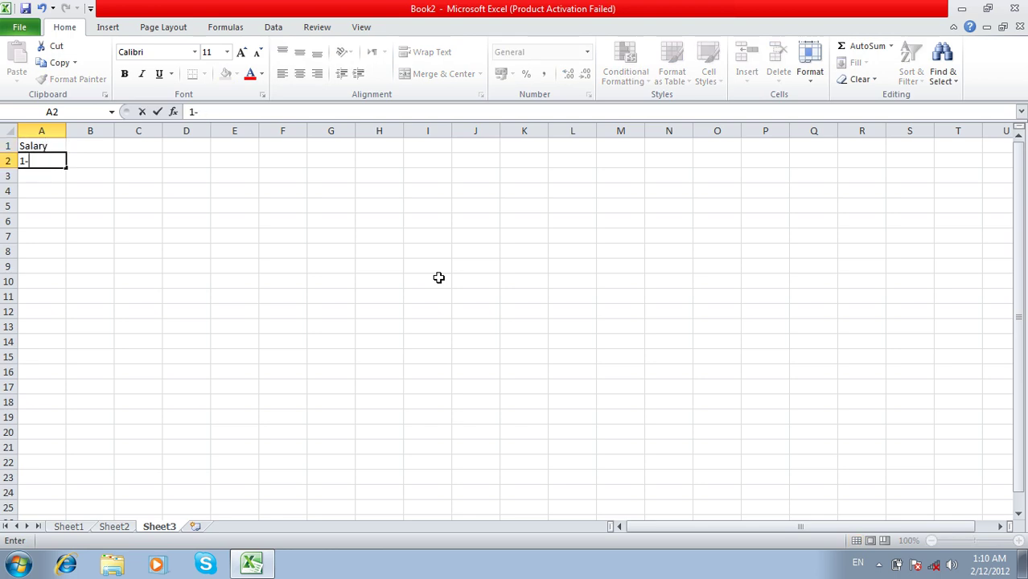
text(000)
text(09)
key(Return)
key(Up)
text(1)
key(Return)
text(209)
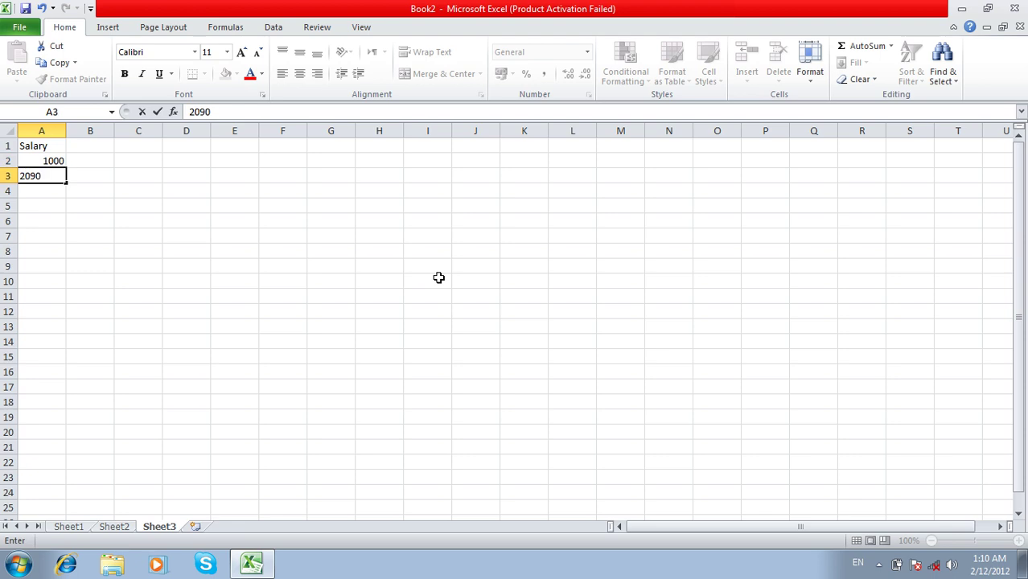
key(Escape)
text(2000)
key(Return)
text(3000)
key(Return)
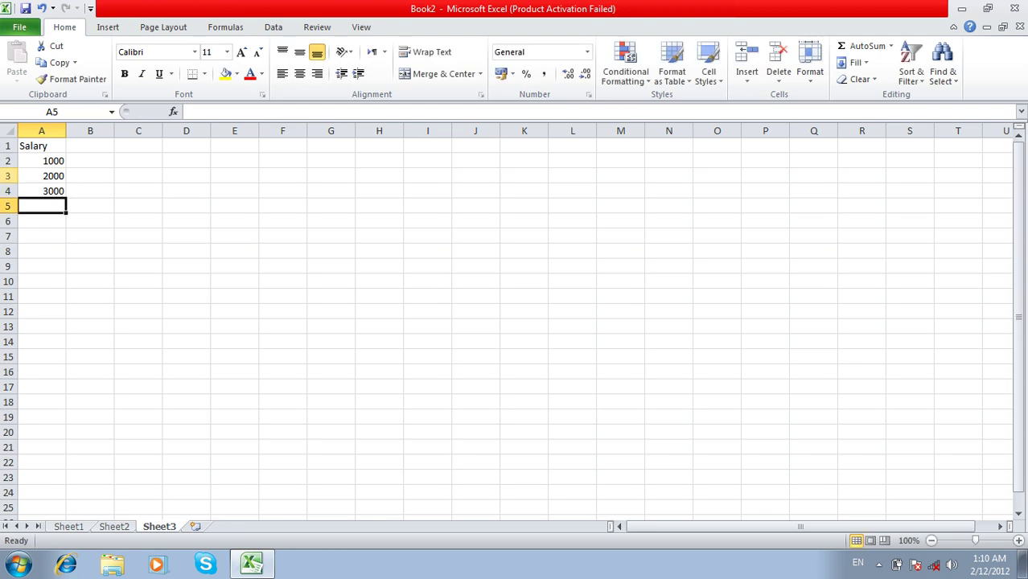
Step: Apply the traffic-light icon set to the salaries in A2:A4
drag(60, 161, 56, 190)
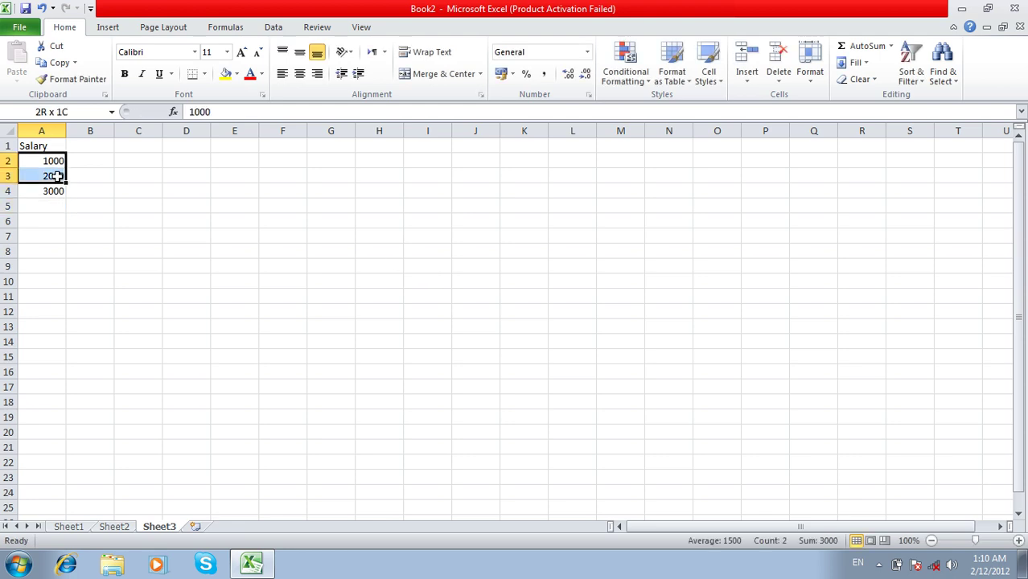
click(615, 81)
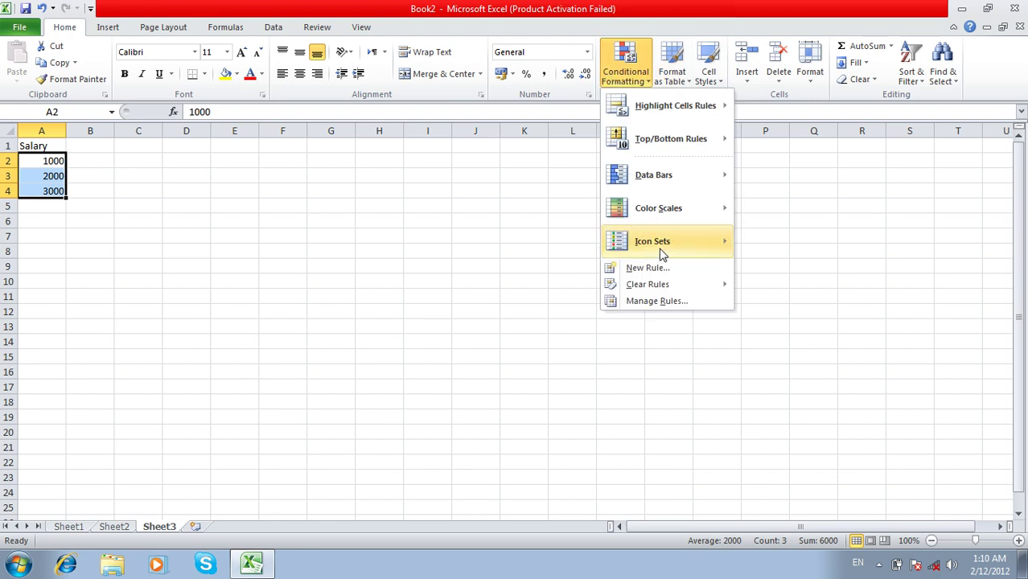
mouse_move(652, 241)
click(849, 338)
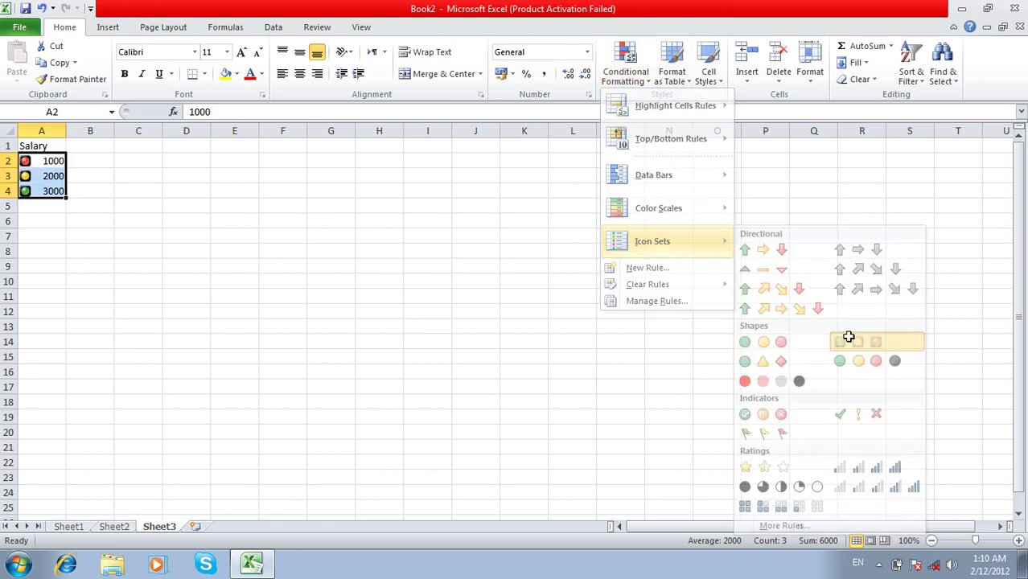
click(721, 246)
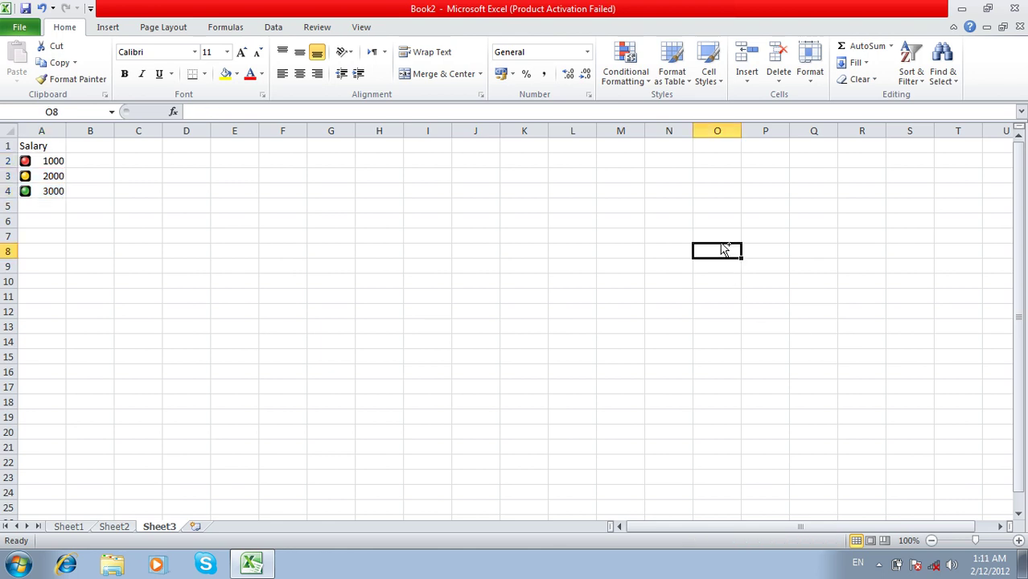
Step: Use Go To Special to select all conditionally formatted cells, then clear the selection
key(ctrl+g)
key(alt+s)
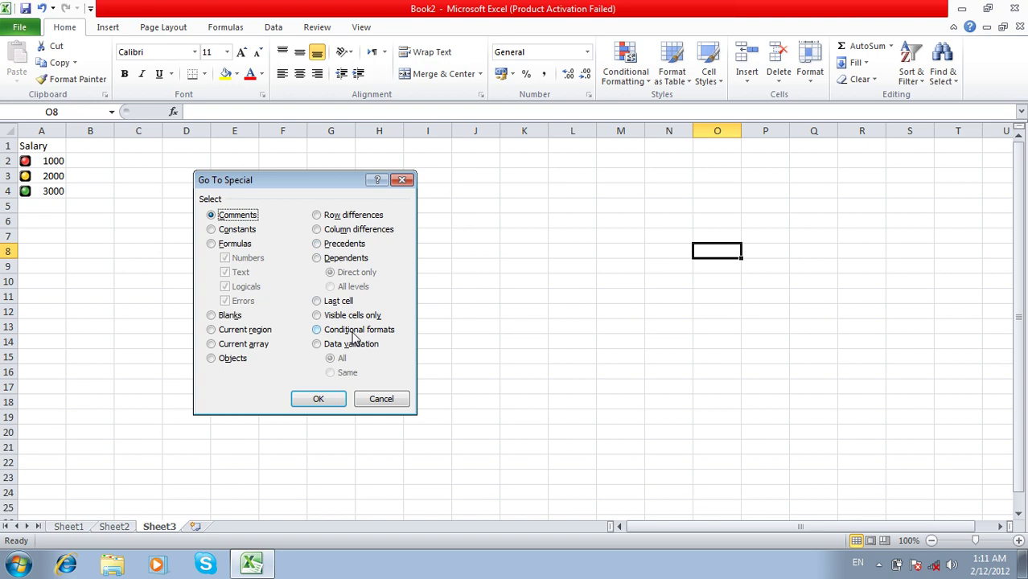
click(360, 330)
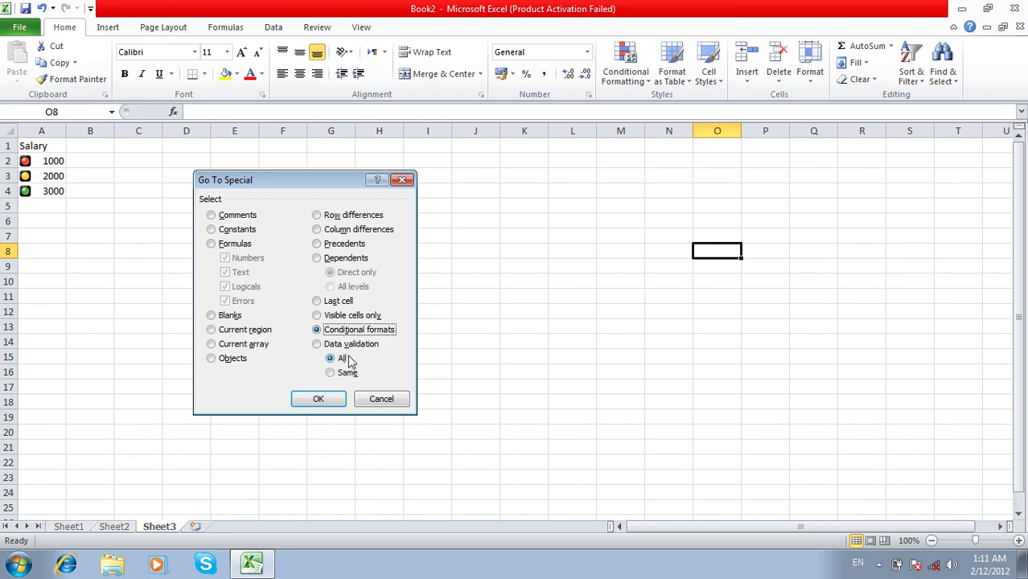
click(320, 399)
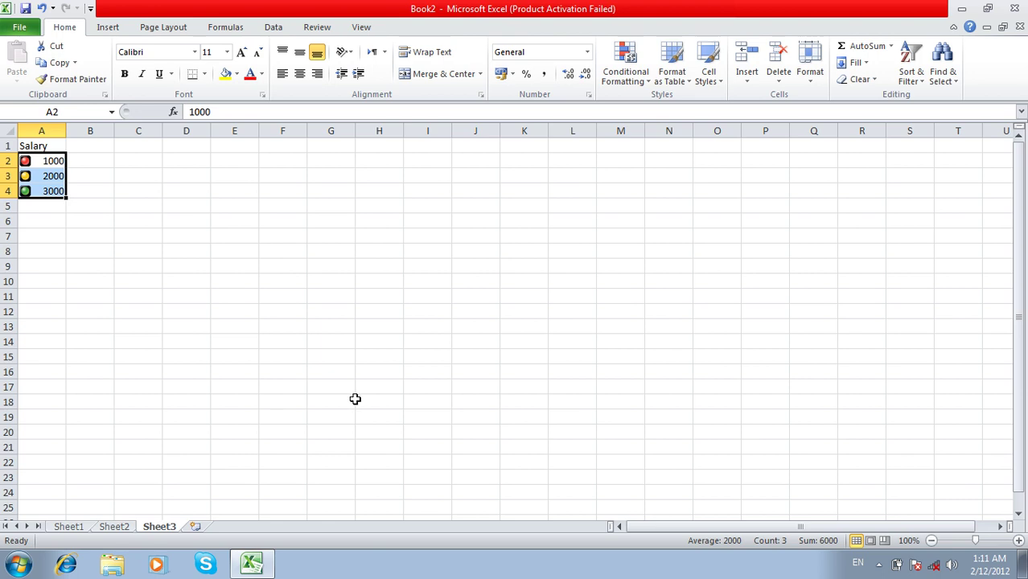
click(356, 399)
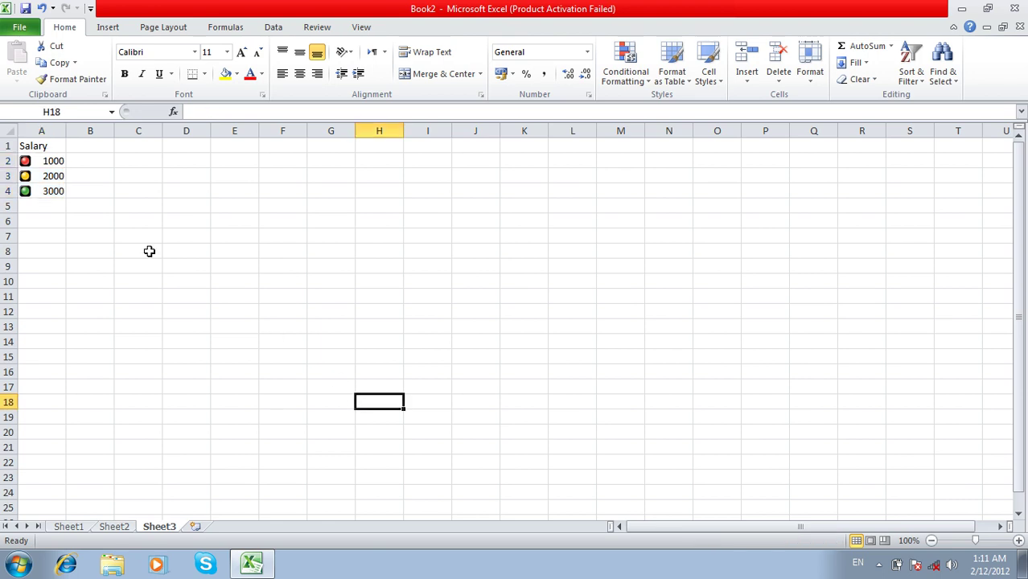
Step: Starting from A2, use Go To Special with Conditional formats (Same) to select A2:A4
click(47, 162)
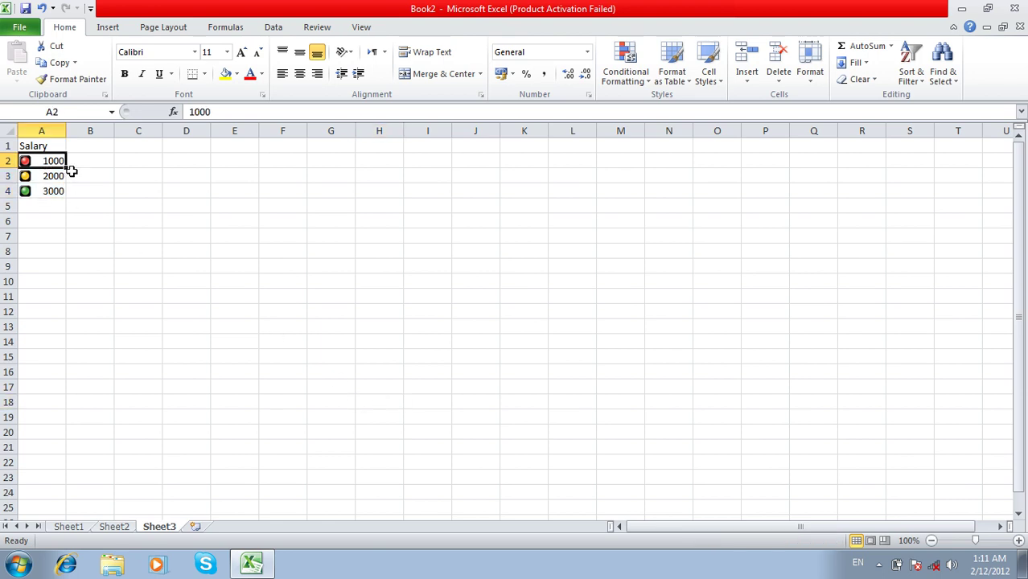
key(F5)
key(alt+s)
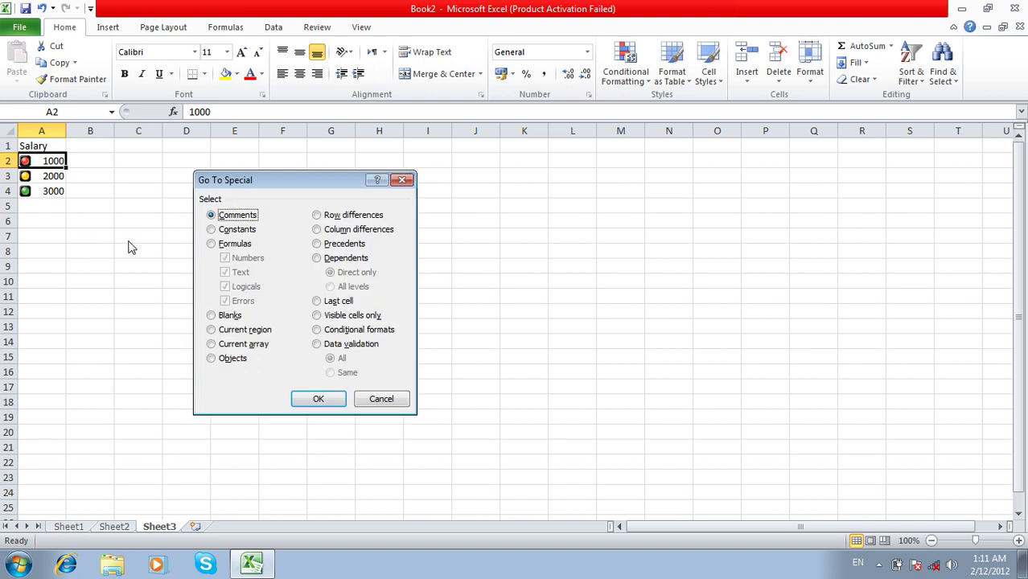
click(344, 330)
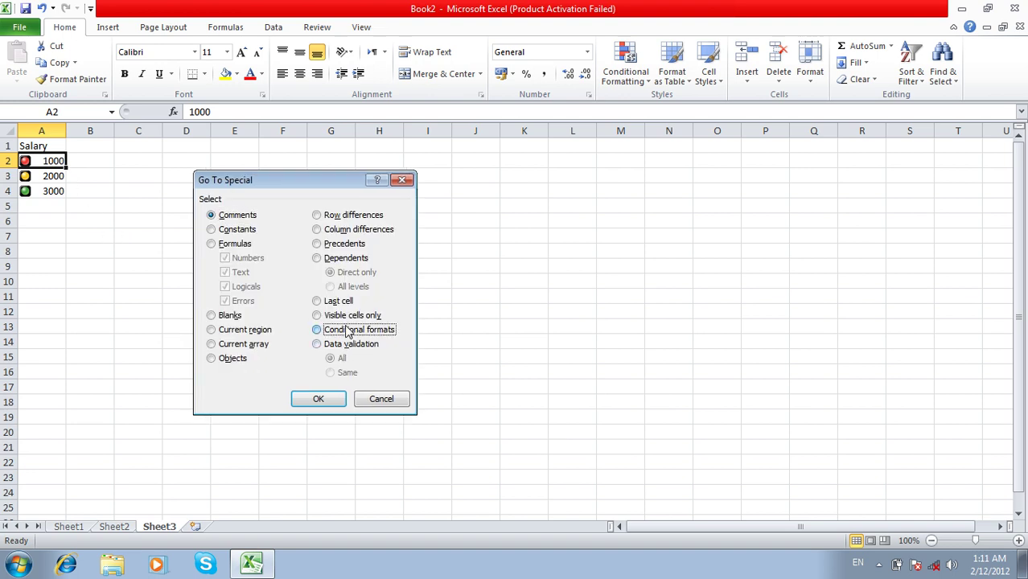
click(330, 373)
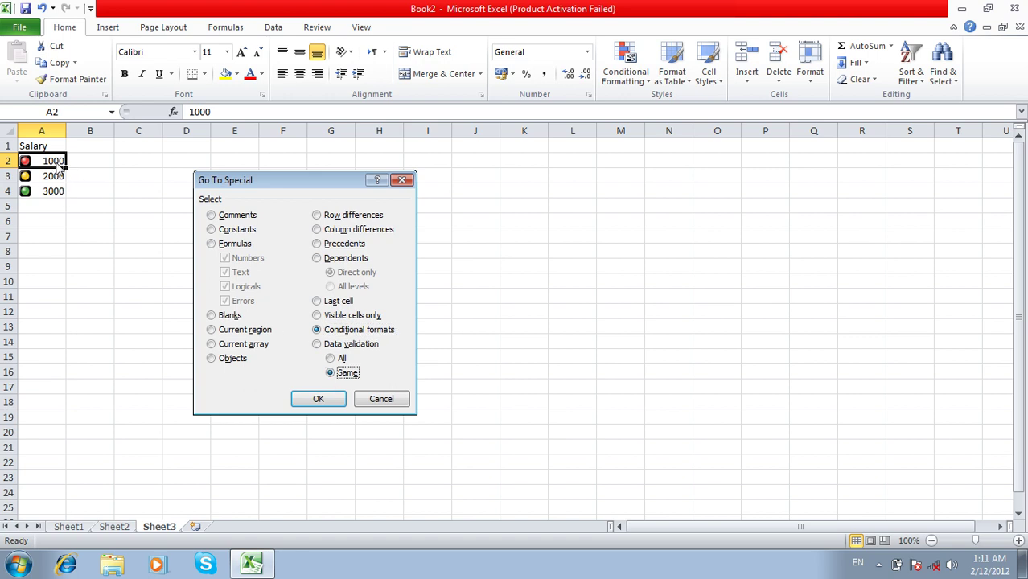
click(318, 400)
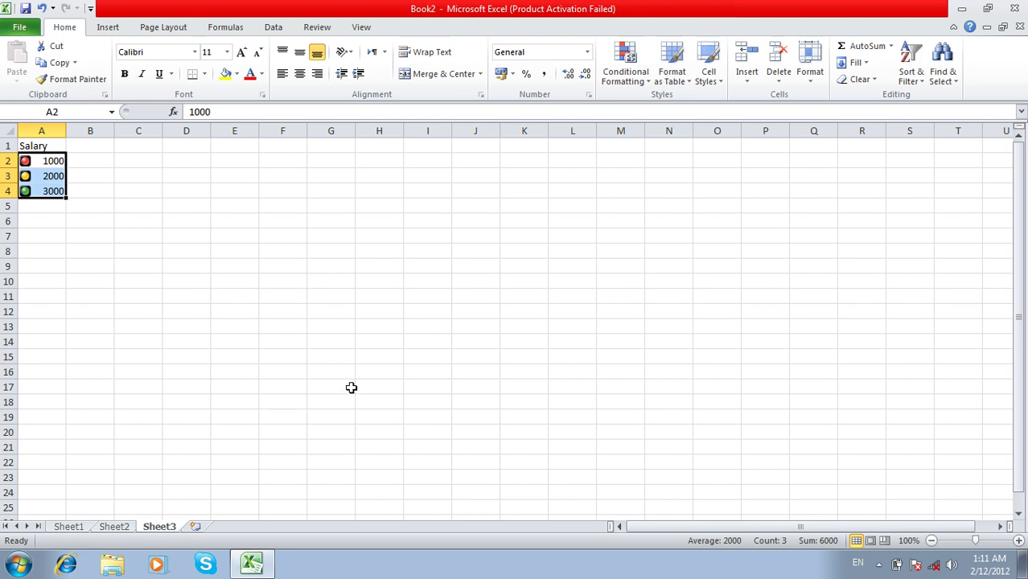
Step: Enter the heading Program in D1
click(177, 148)
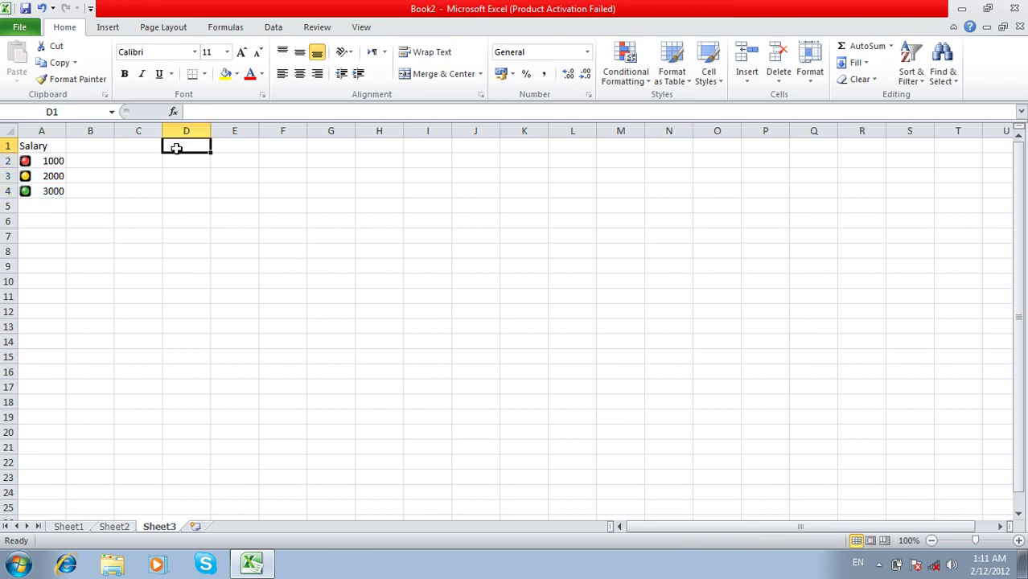
text(fals)
key(Escape)
text(Prograk)
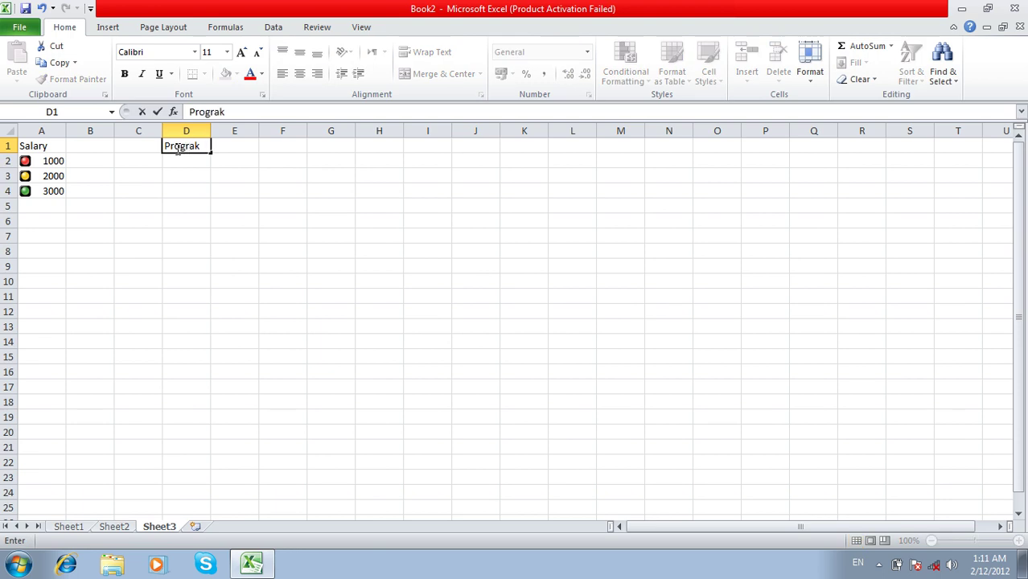
key(BackSpace)
text(m)
key(Return)
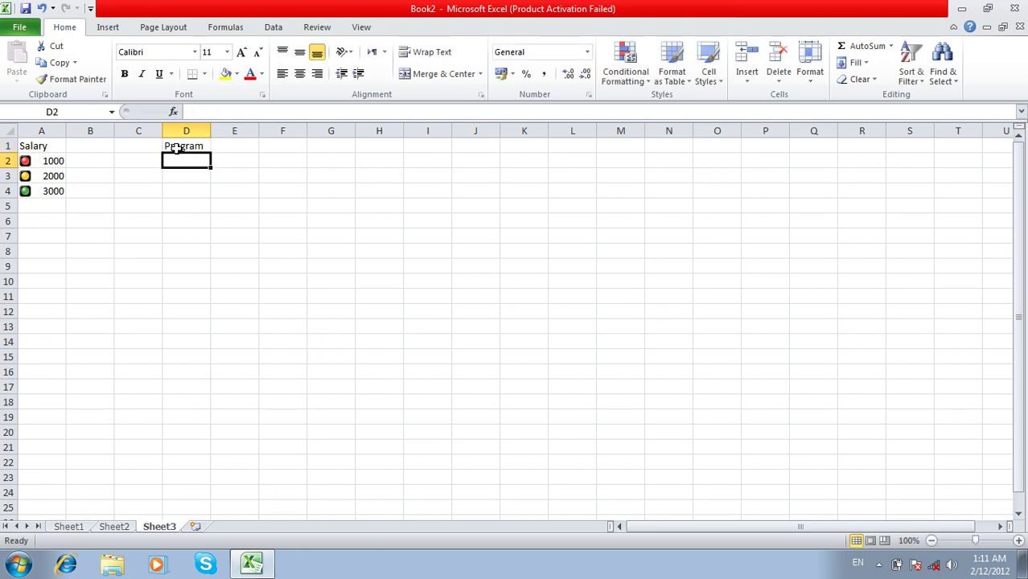
Step: Give D2:D11 a List validation with source DIT, CIT, Internet, Hardware
drag(182, 164, 181, 296)
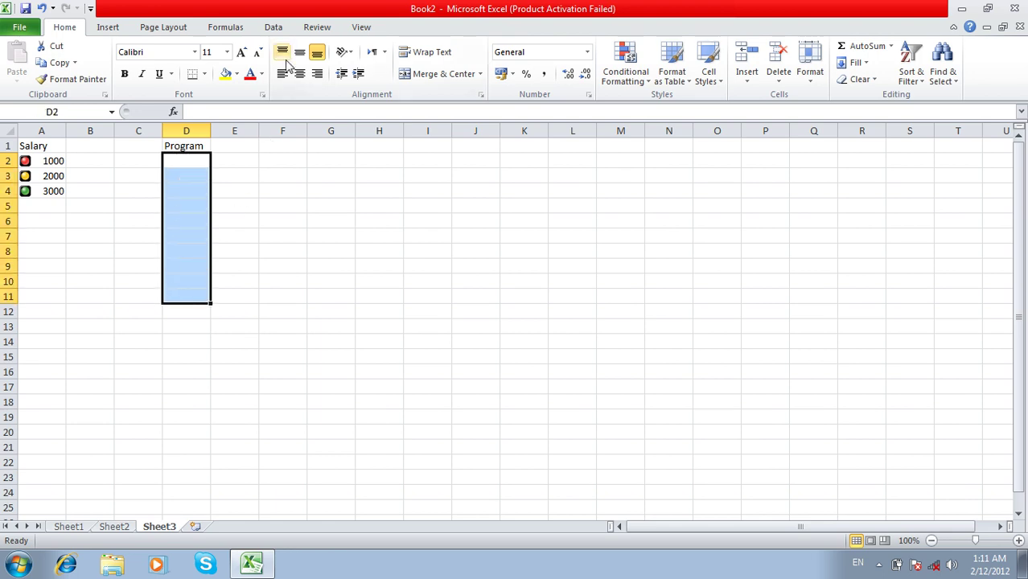
click(274, 27)
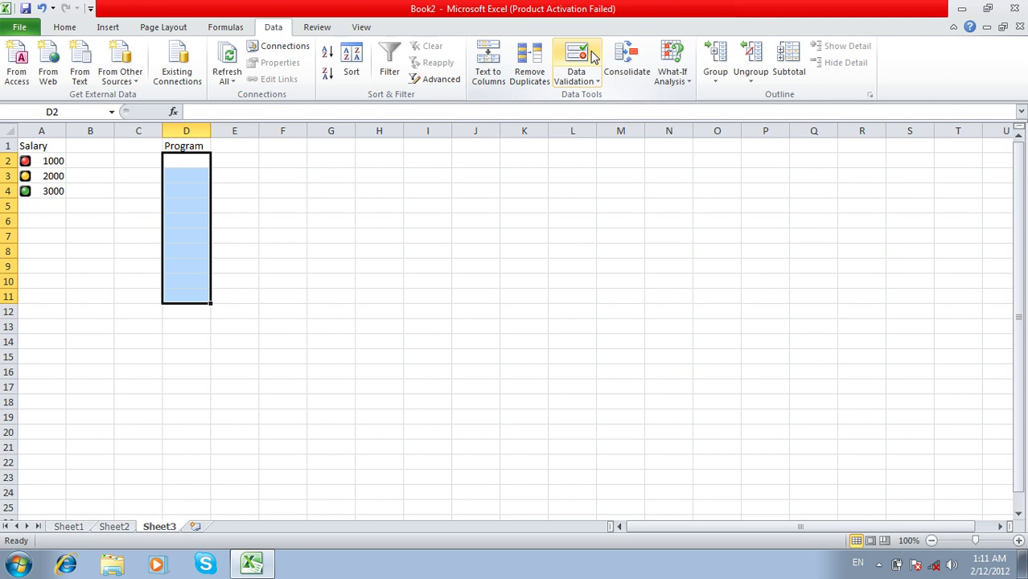
click(586, 58)
click(218, 257)
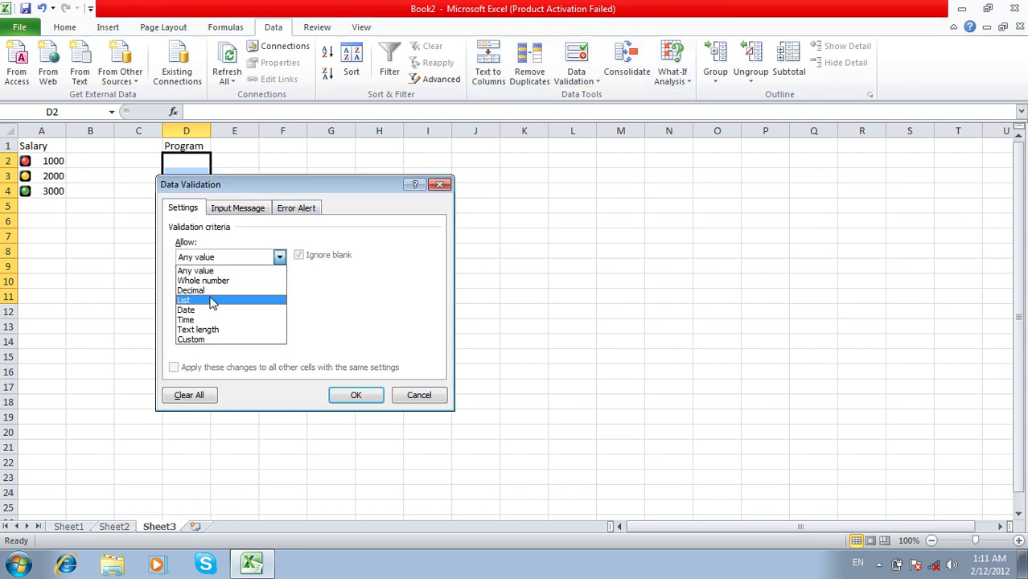
click(213, 296)
click(213, 324)
text(DIT,CIT,Internet,Hardware)
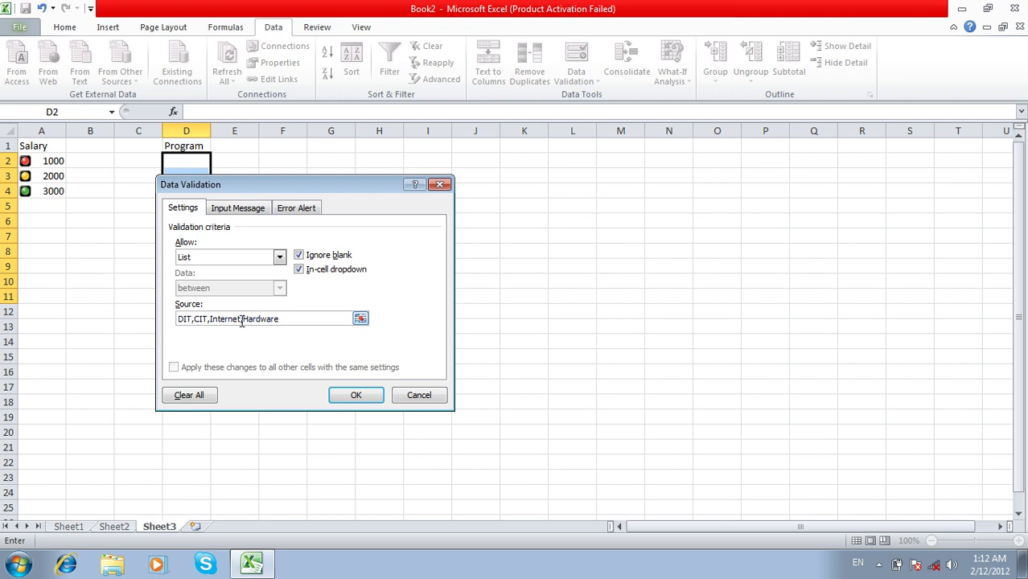
click(340, 395)
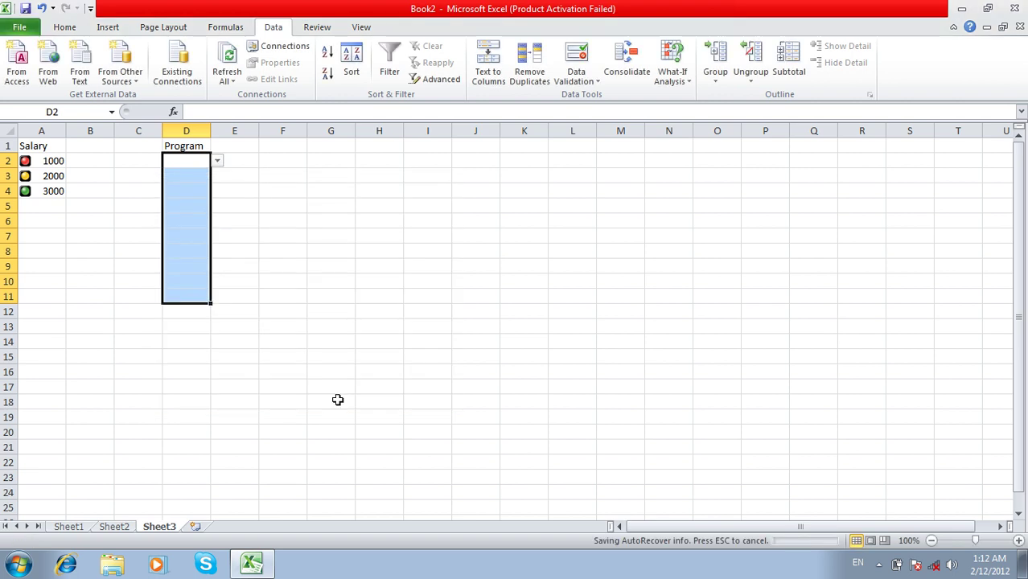
click(793, 413)
key(F5)
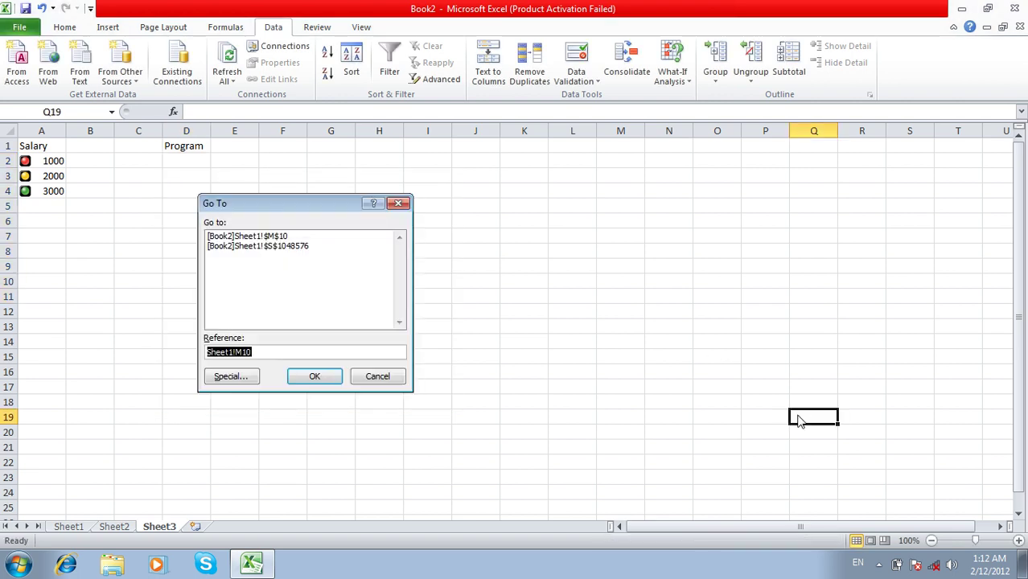
key(alt+s)
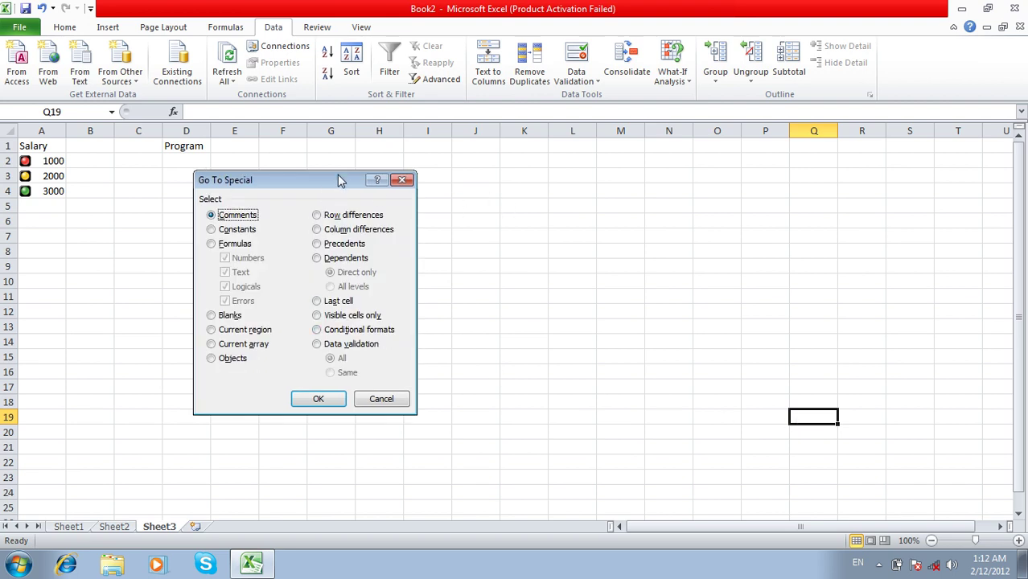
drag(341, 180, 765, 167)
click(798, 332)
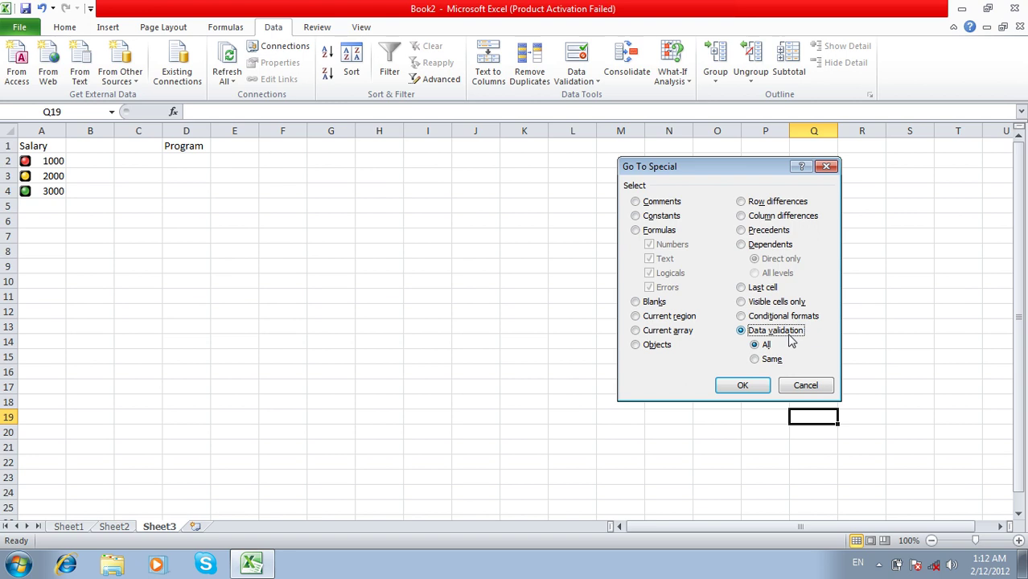
click(743, 387)
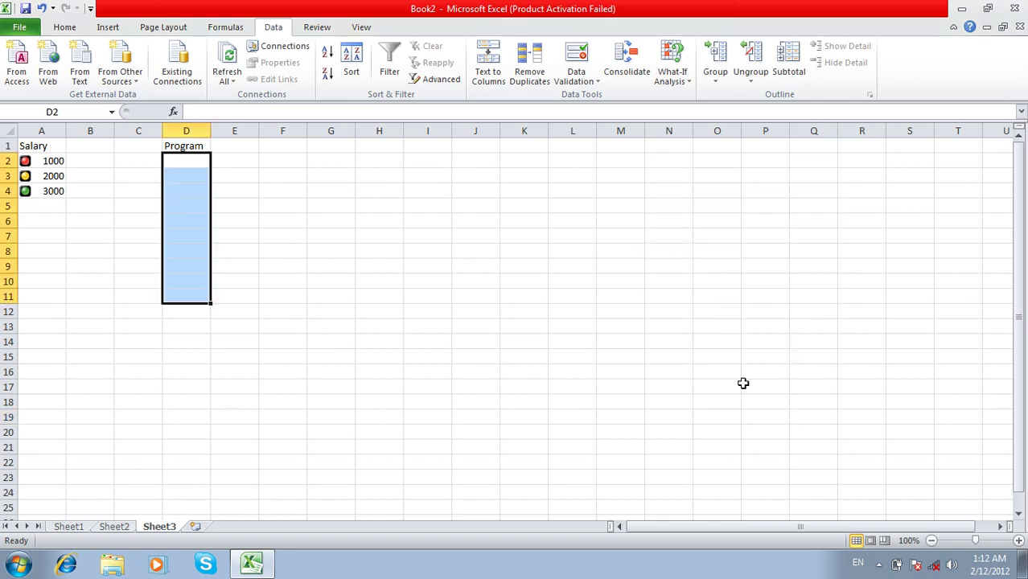
drag(178, 160, 191, 193)
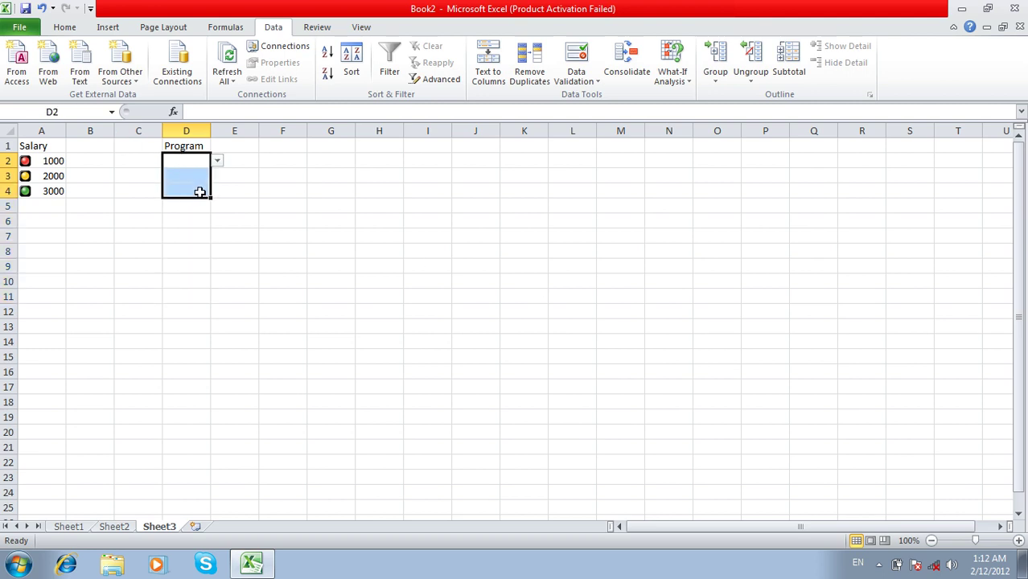
key(ctrl+g)
key(alt+s)
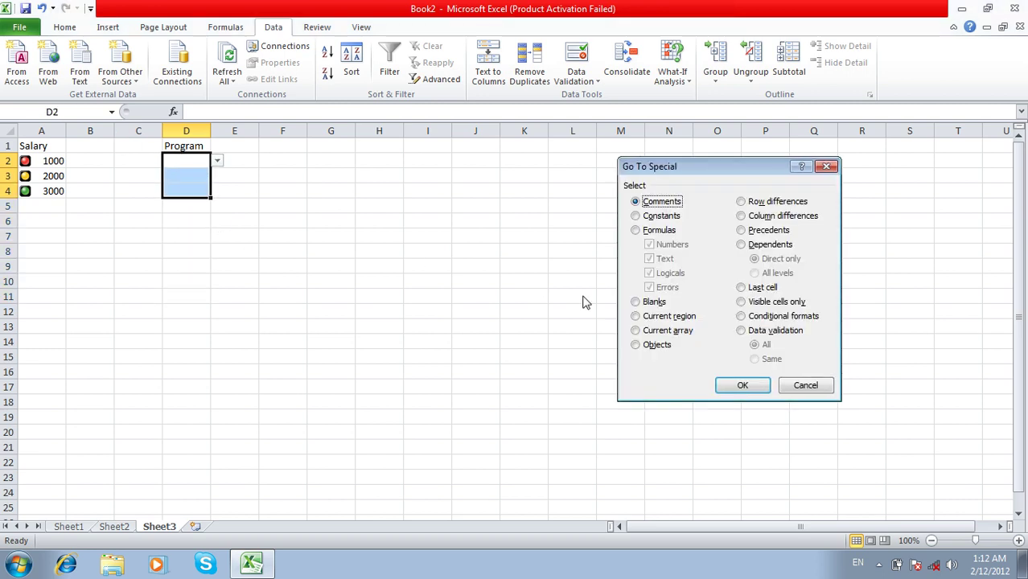
click(752, 331)
click(755, 359)
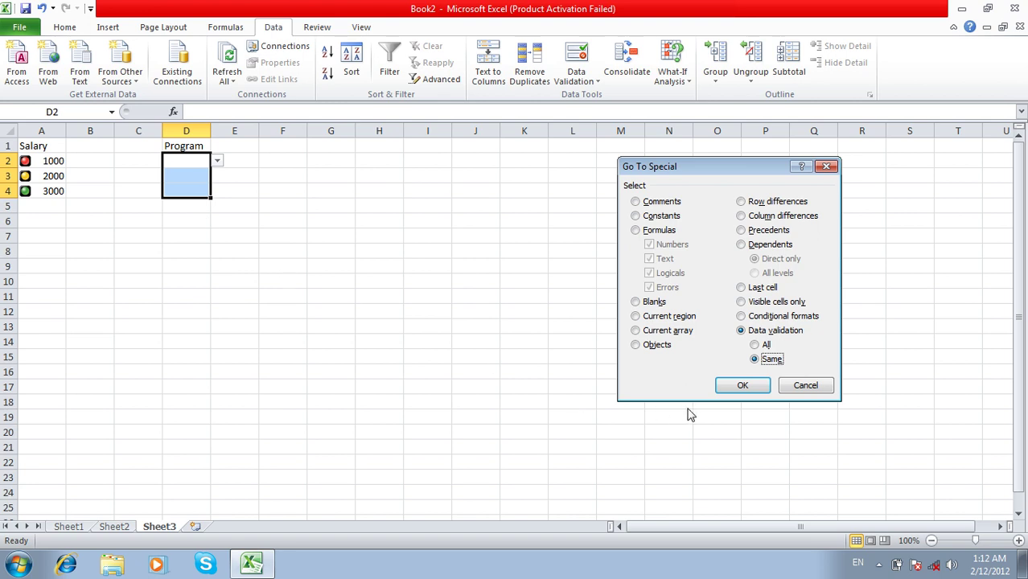
click(739, 386)
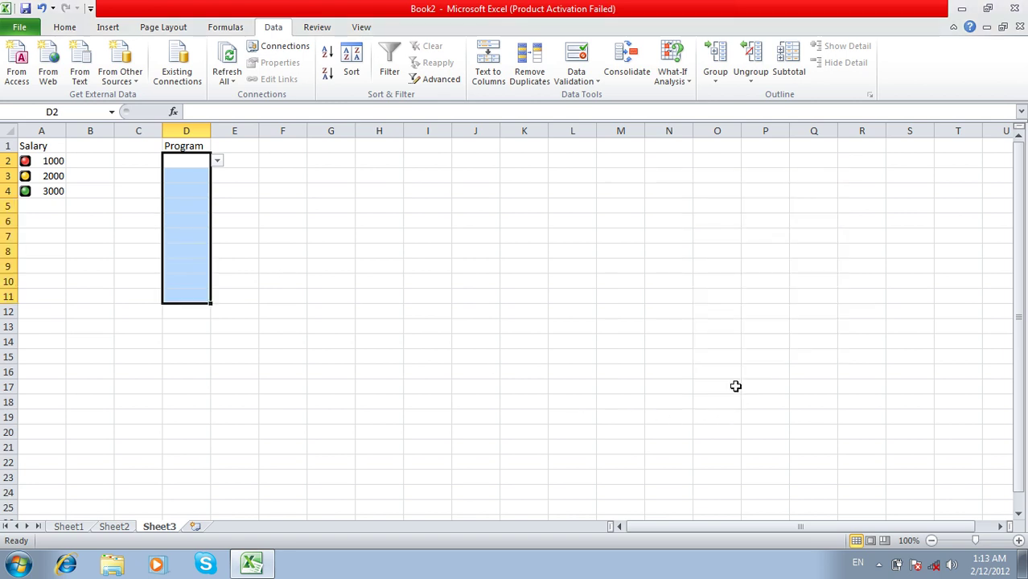
click(702, 323)
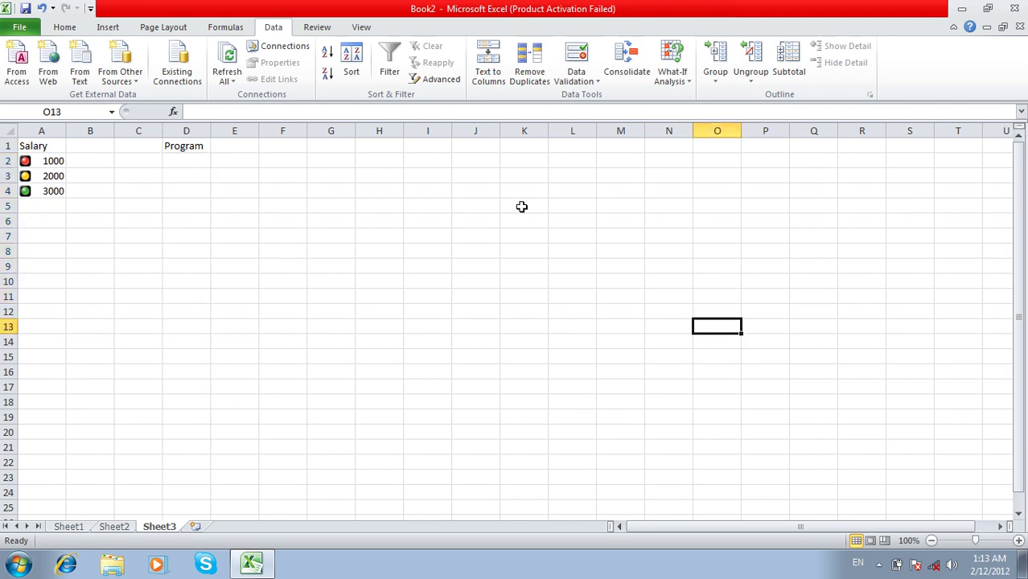
key(F5)
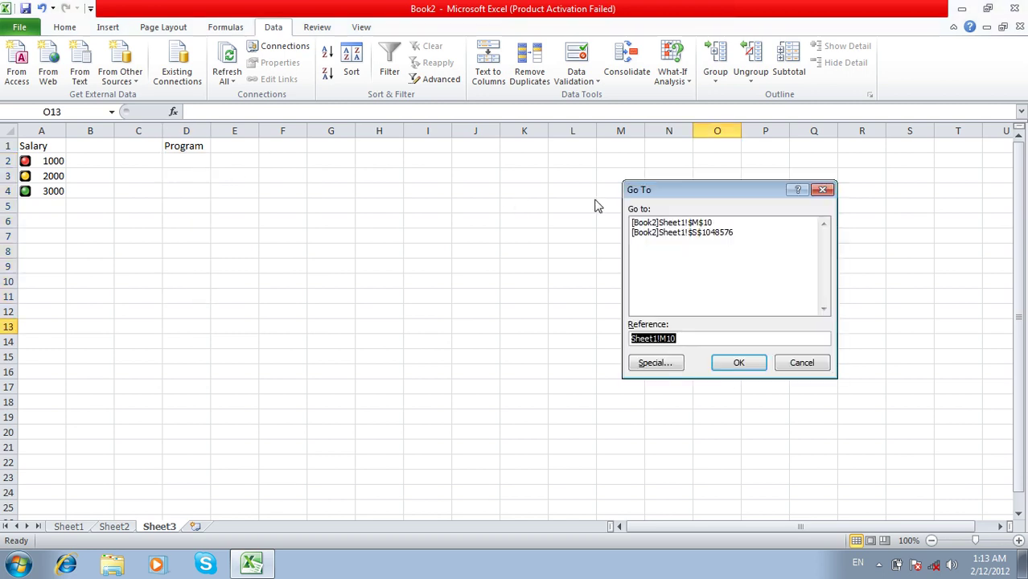
key(alt+s)
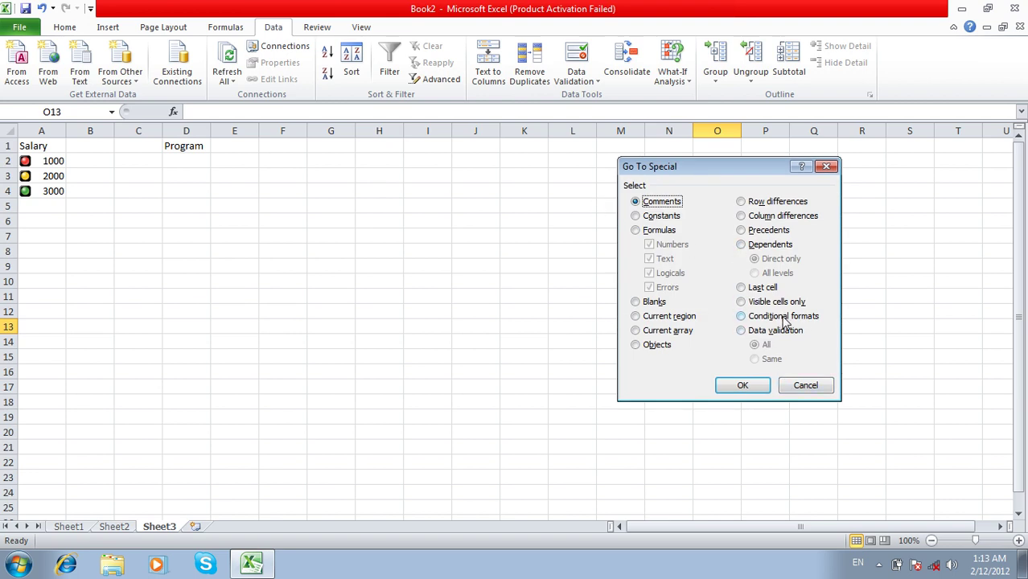
click(805, 386)
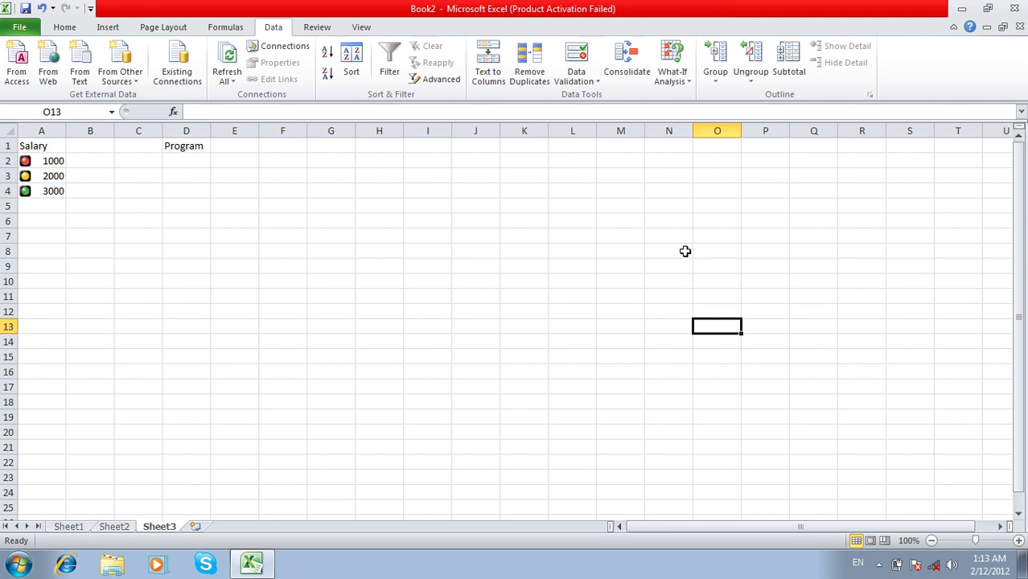
Step: View the Home tab's Find & Select options and close the menu without choosing one
click(80, 29)
click(949, 86)
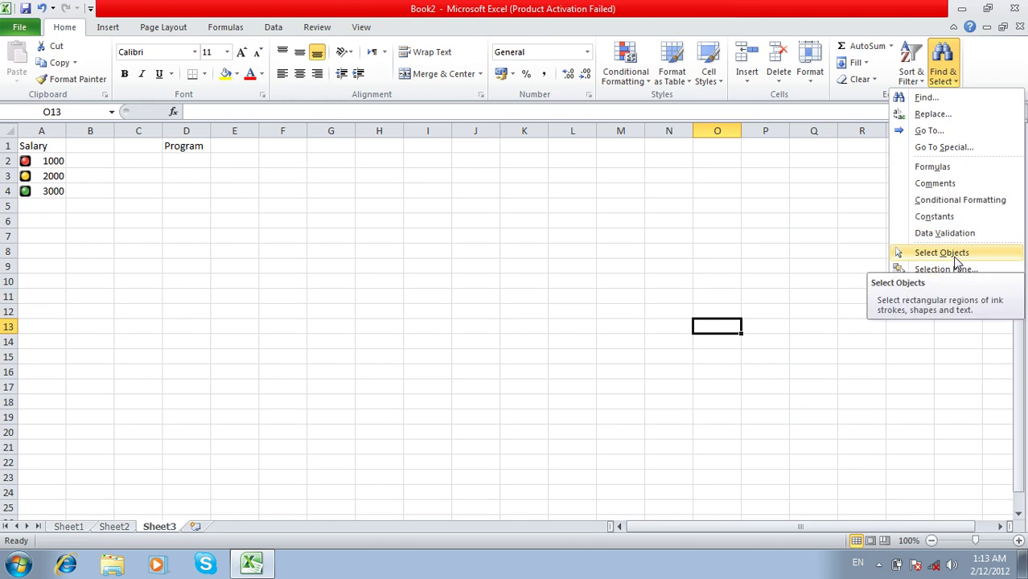
click(345, 158)
Step: Draw a heart shape across columns H to M and give it a red shape style
click(113, 27)
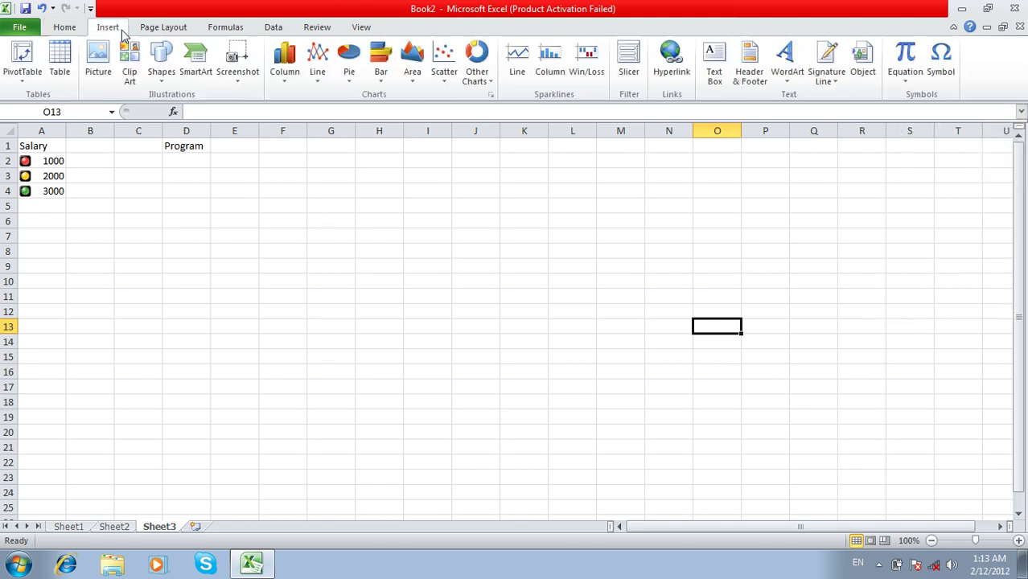
click(161, 60)
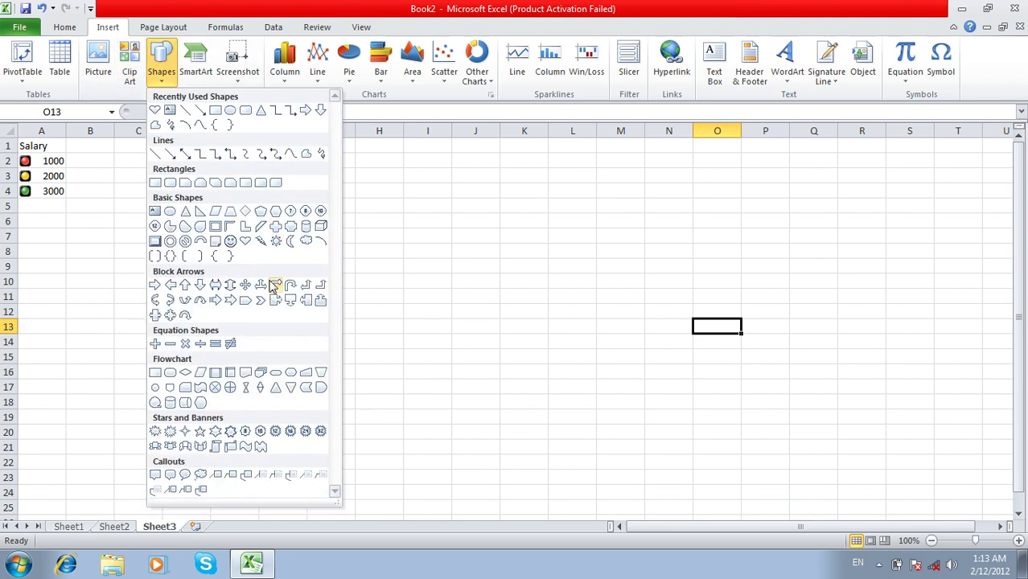
click(246, 241)
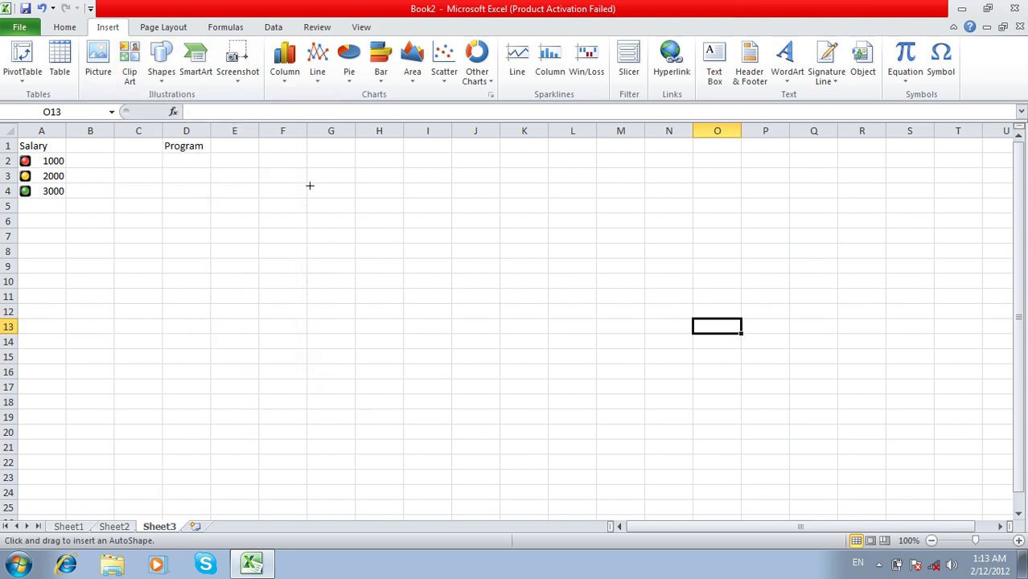
mouse_move(359, 188)
mouse_down()
mouse_move(619, 432)
mouse_move(637, 436)
mouse_up()
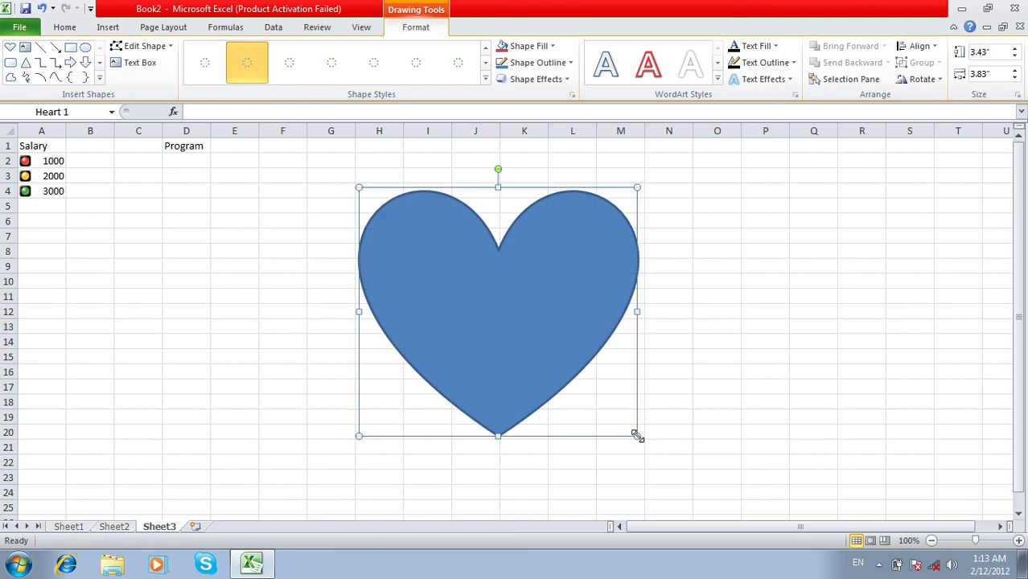
click(485, 78)
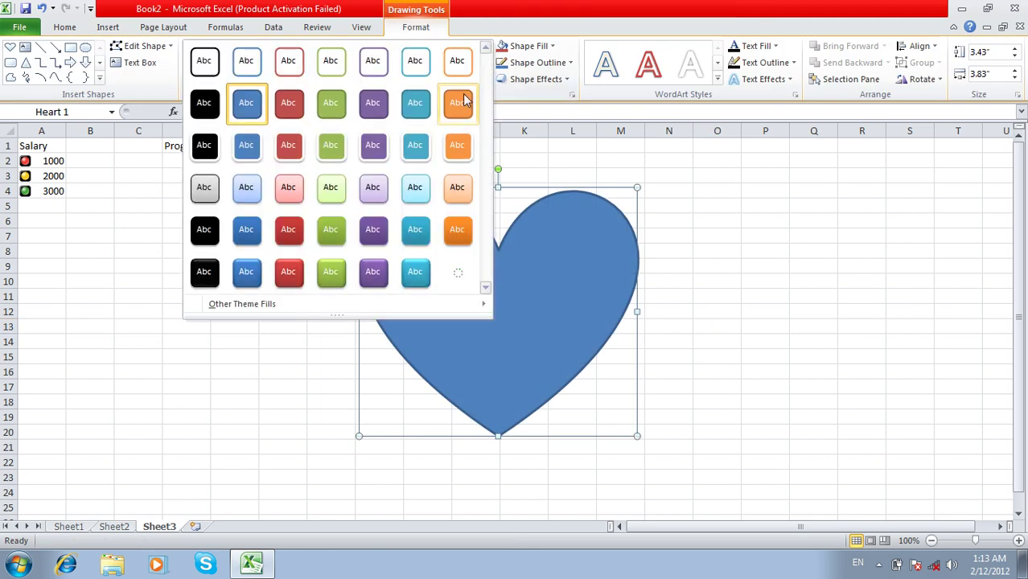
click(302, 275)
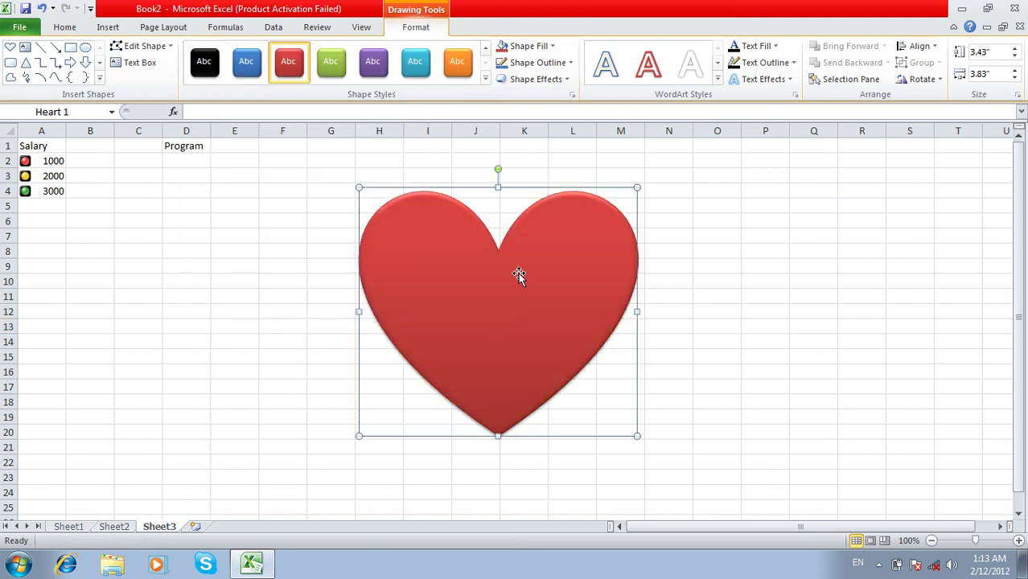
click(938, 271)
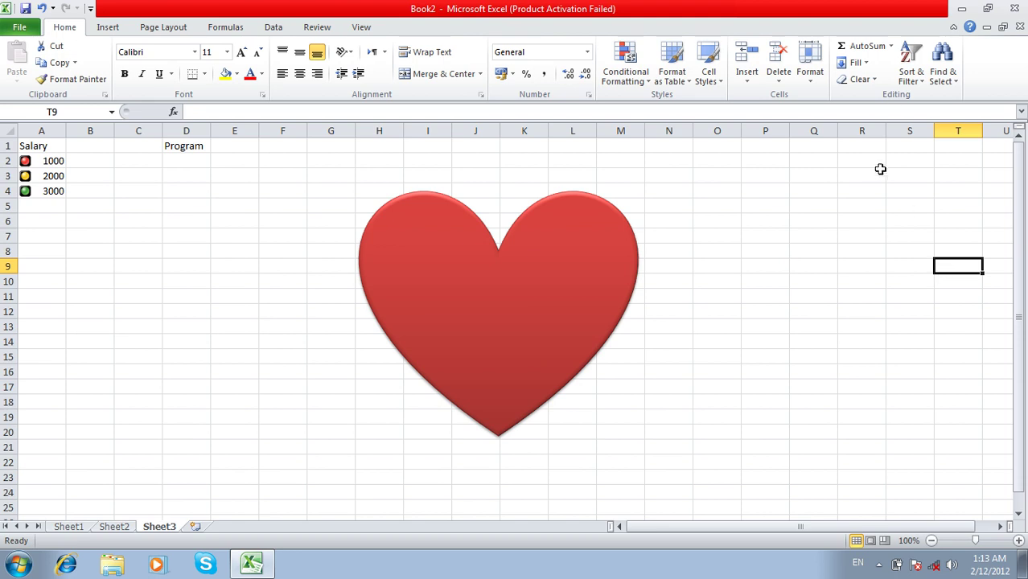
Step: Turn on Find & Select's Select Objects mode and select the heart shape
click(950, 83)
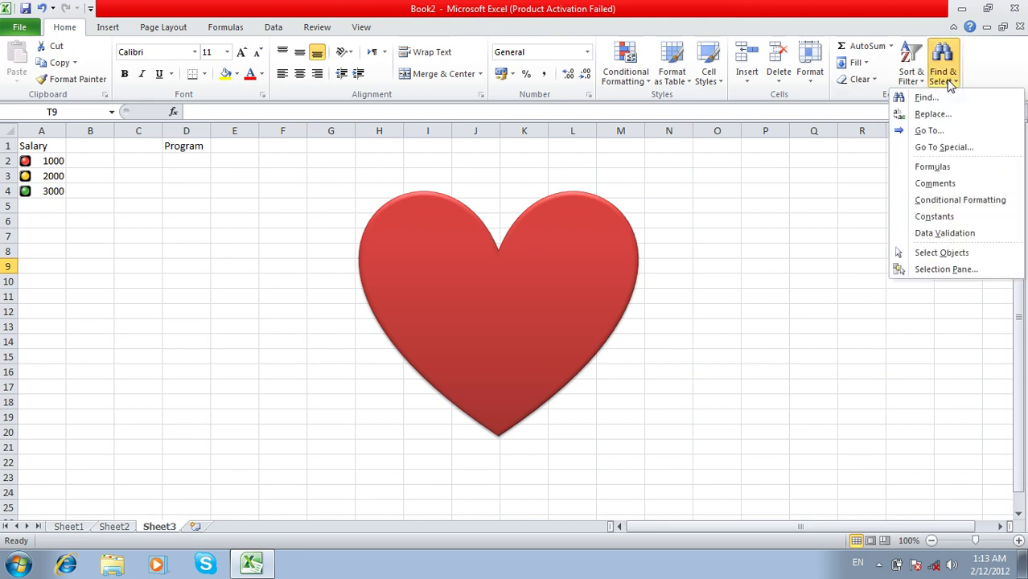
click(970, 255)
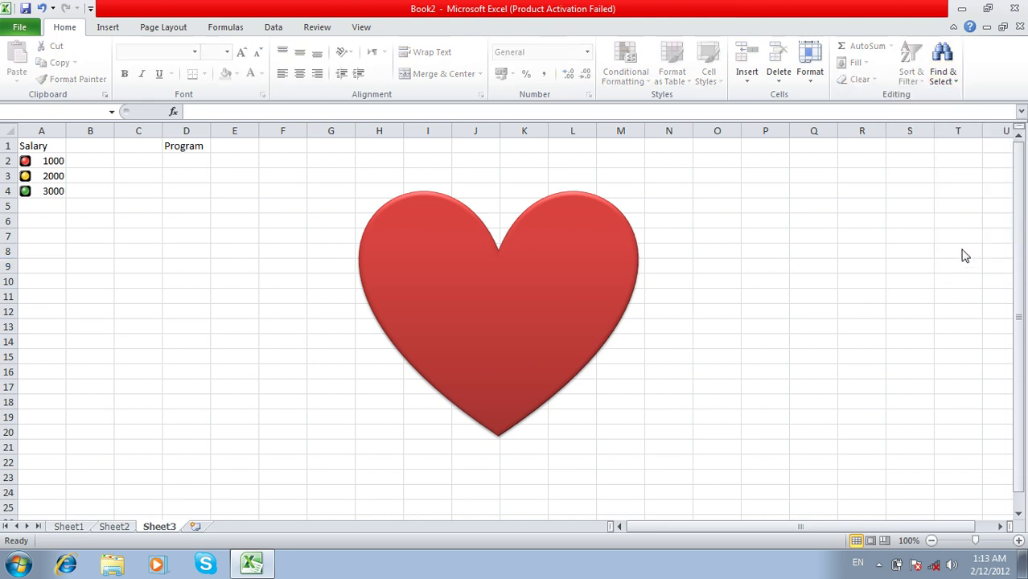
click(595, 216)
click(942, 81)
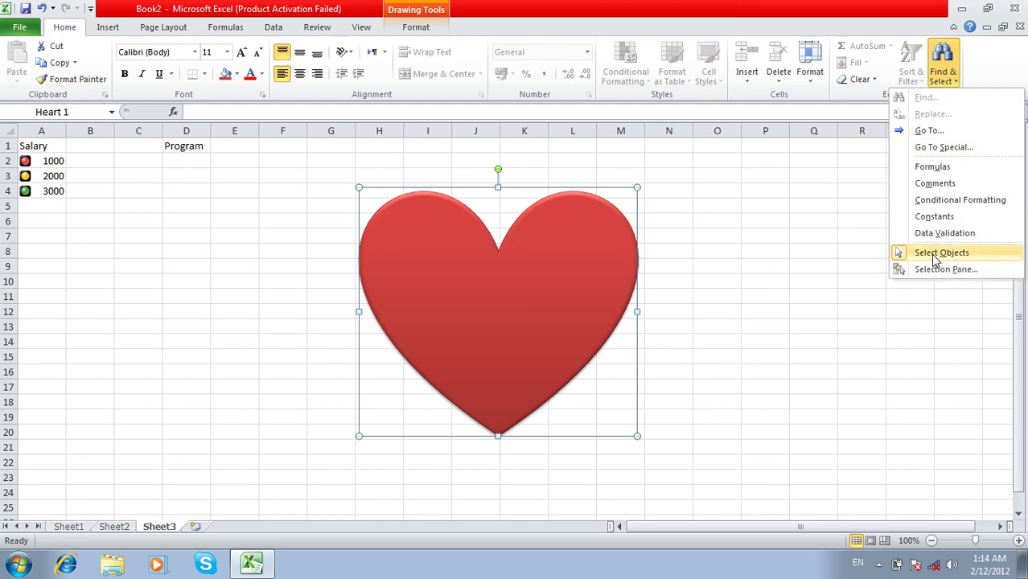
click(935, 257)
click(770, 234)
click(571, 229)
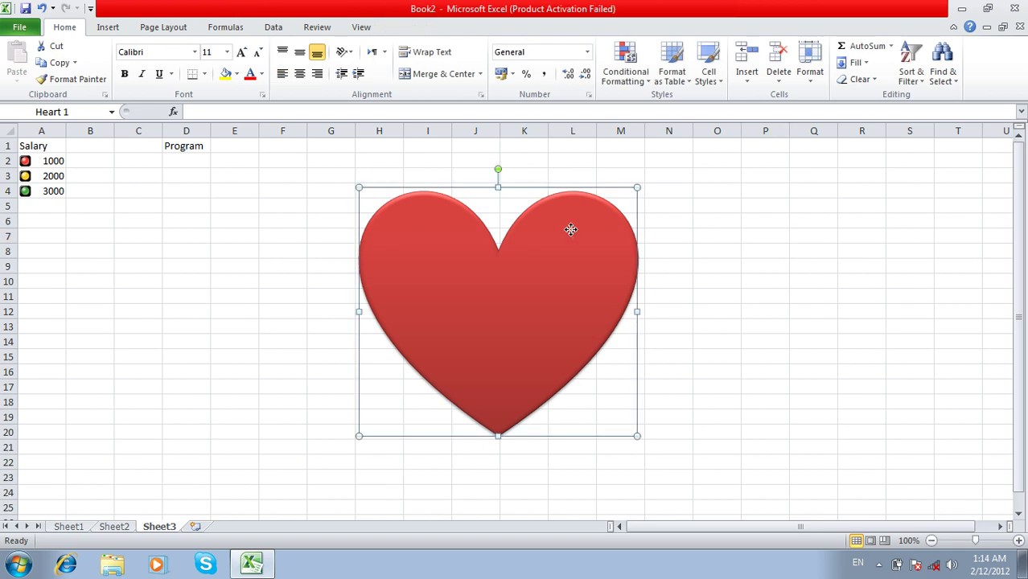
click(953, 73)
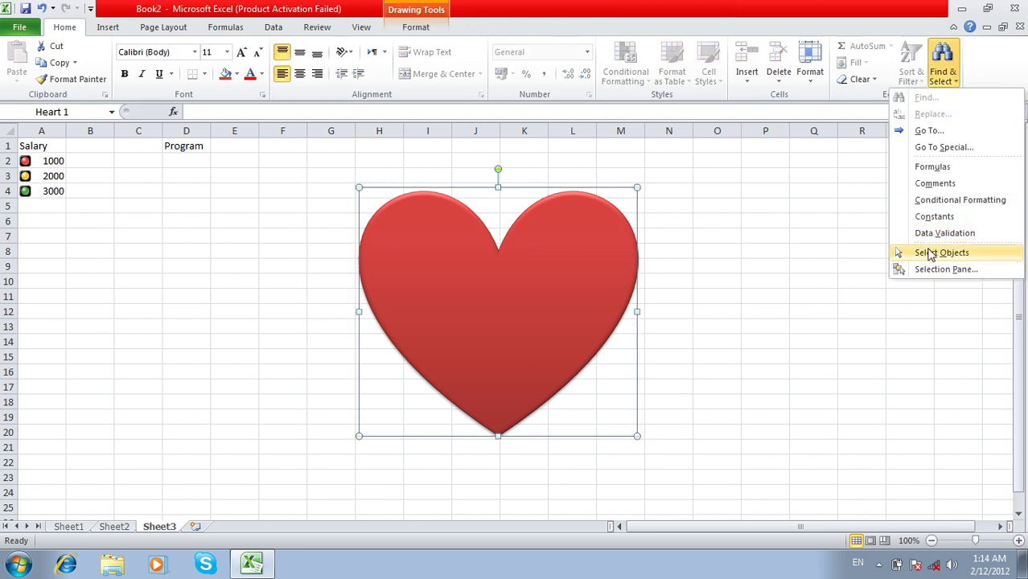
click(929, 256)
click(943, 72)
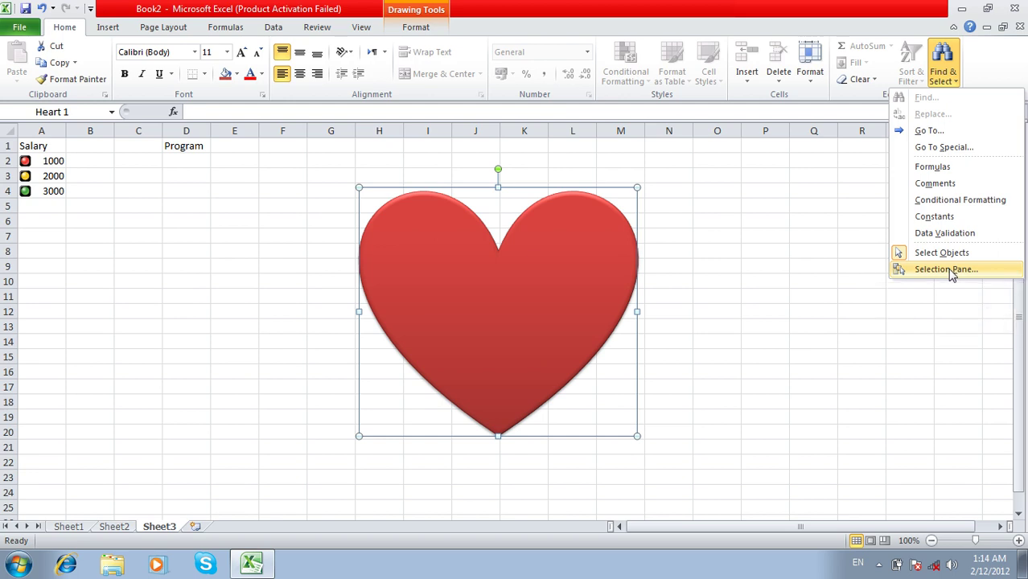
Step: In the Selection Pane, hide all shapes, show them all again, and close the pane
click(951, 271)
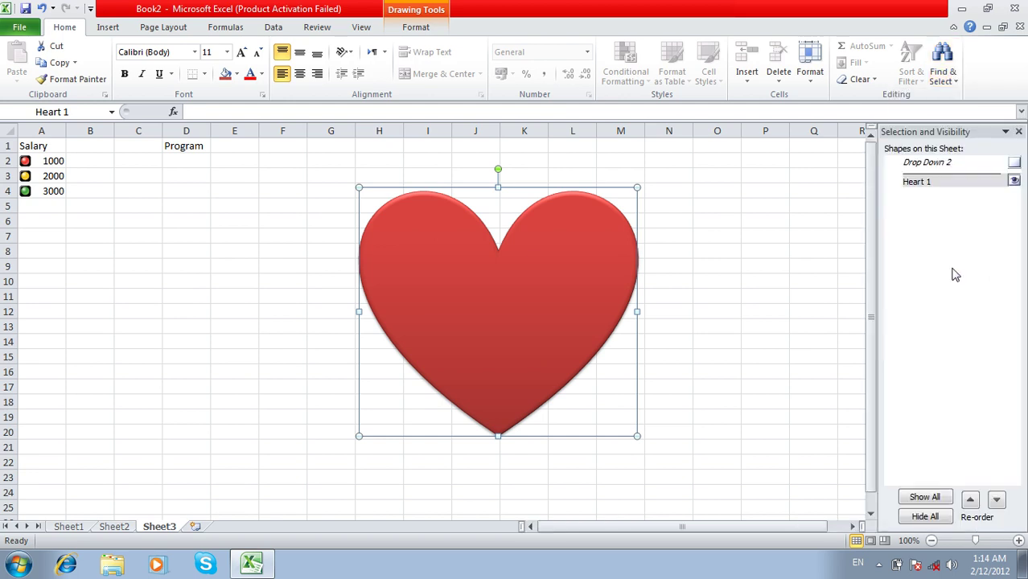
click(930, 521)
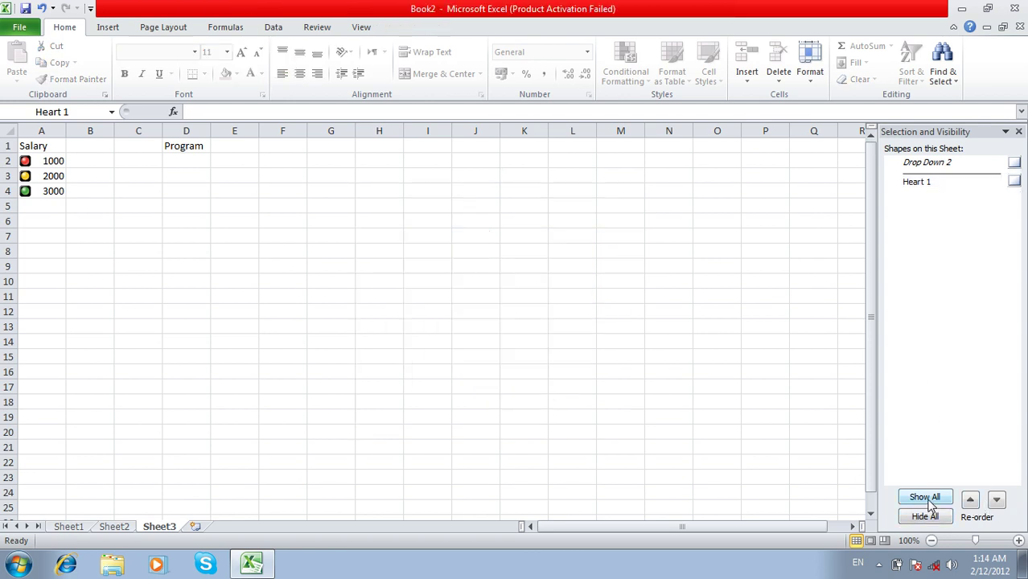
click(928, 499)
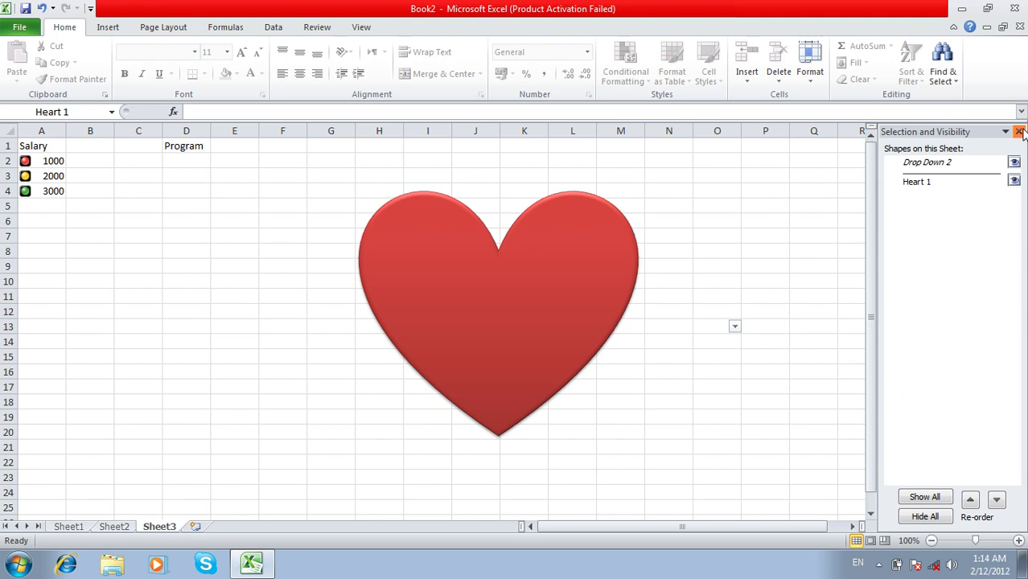
click(1020, 132)
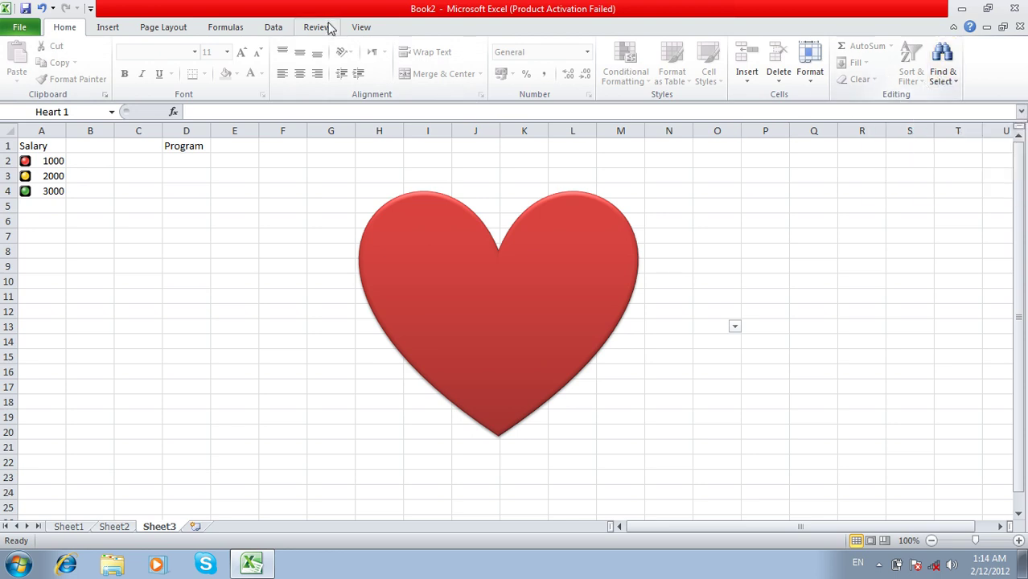
Step: Return to the Home tab, then select the red heart and delete it
click(107, 29)
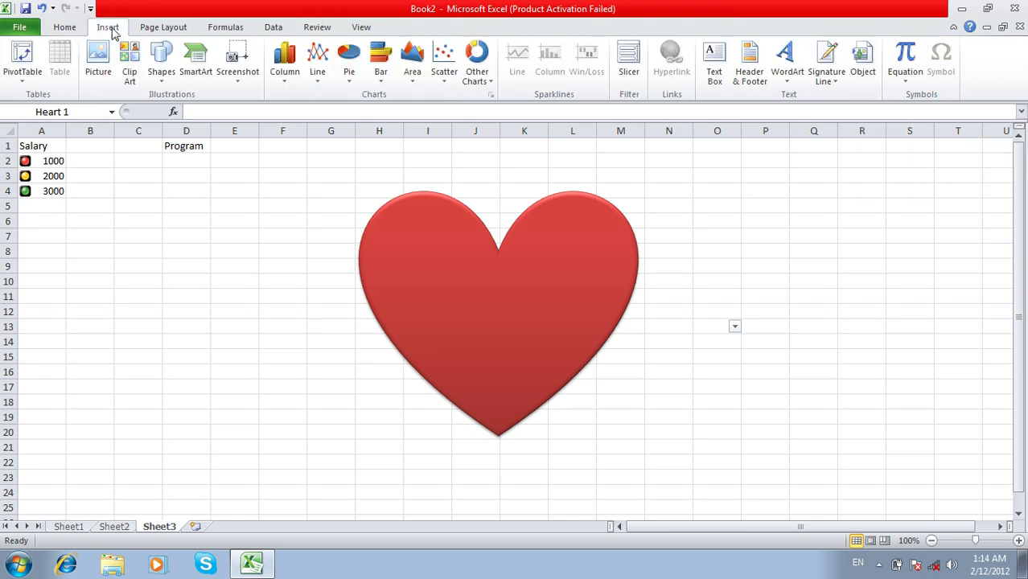
click(170, 29)
click(122, 32)
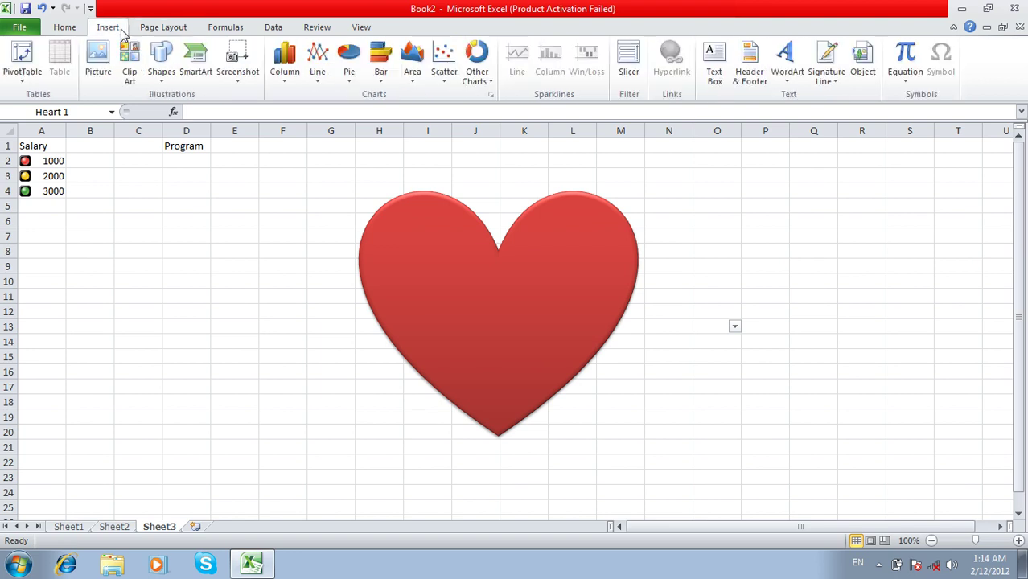
click(71, 29)
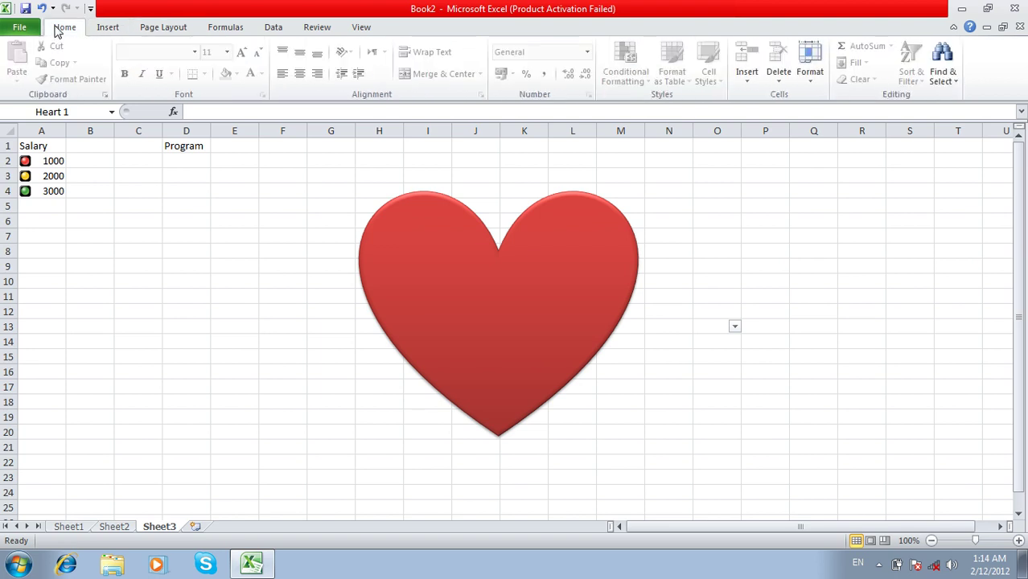
click(403, 197)
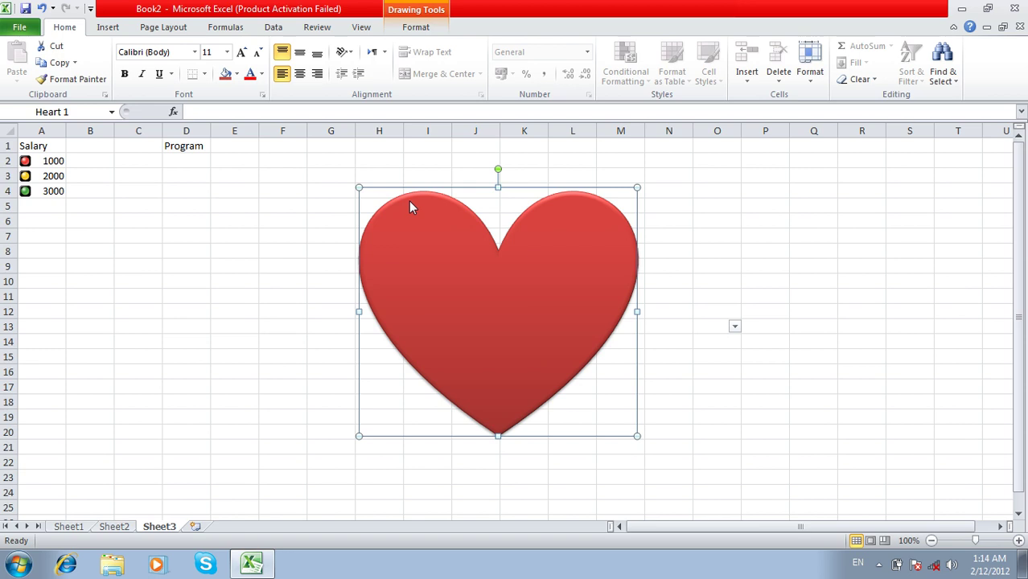
key(Delete)
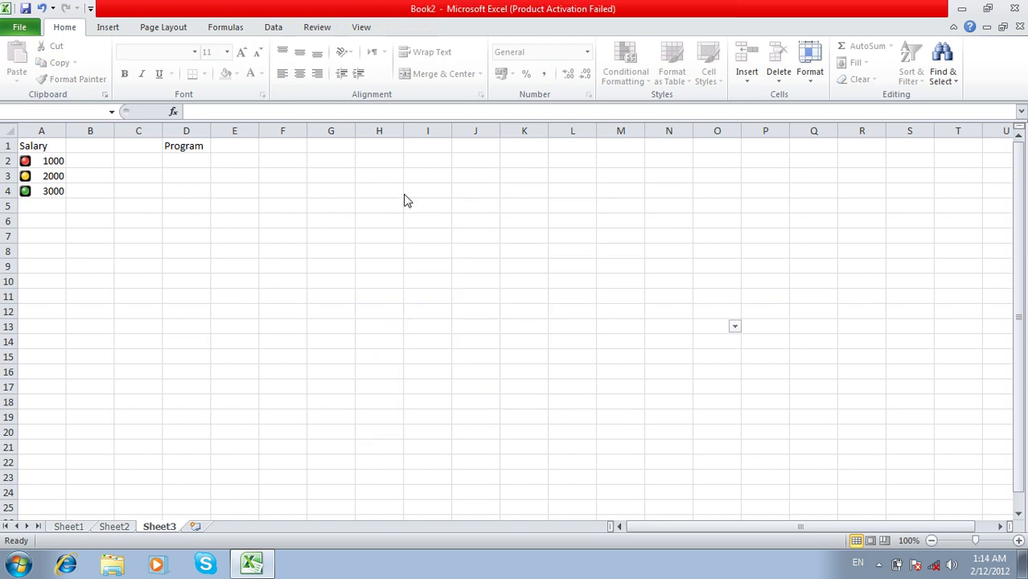